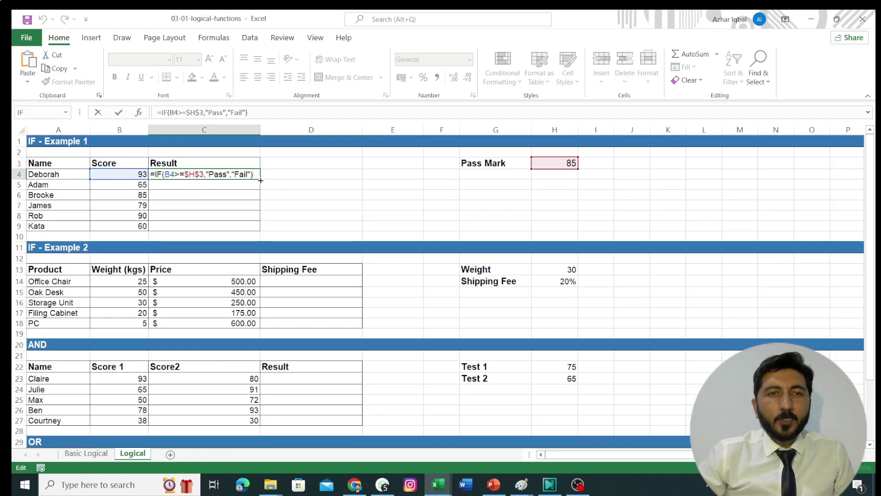
- Fill the Pass/Fail formula from C4 down the Result column, then enter day number 1 in A11
{"action": "key", "text": "ctrl+Return"}
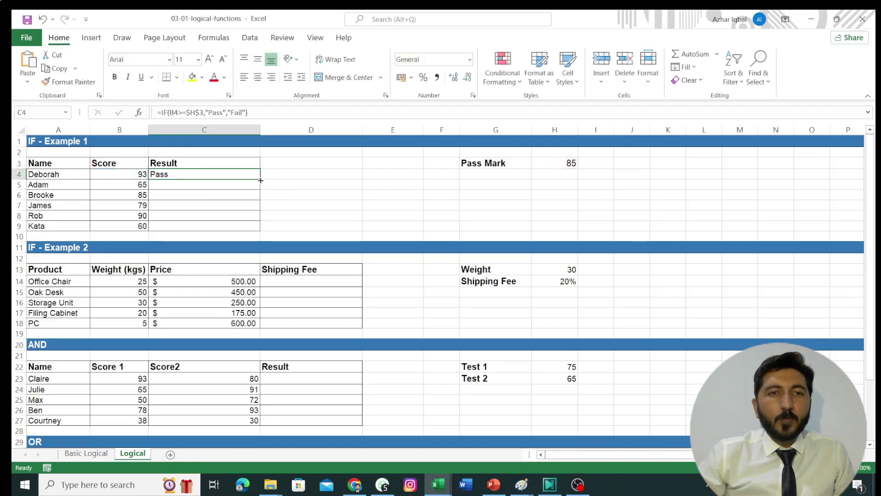
{"action": "double_click", "coordinate": [261, 180]}
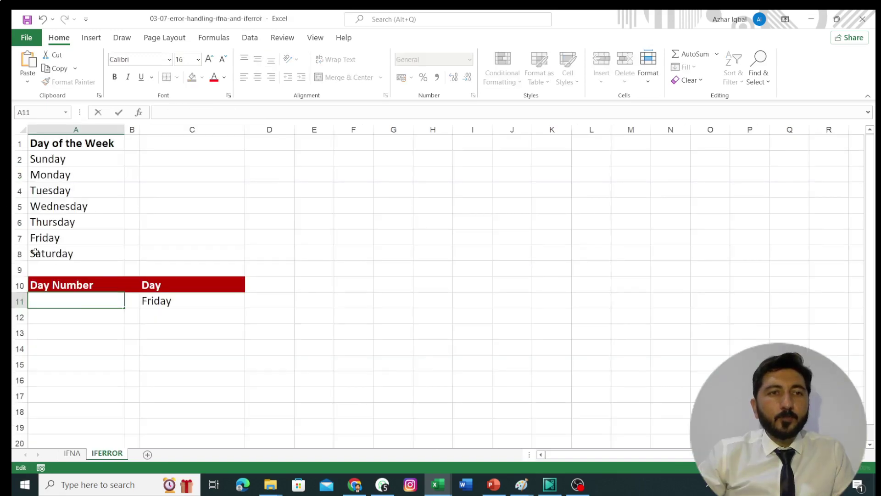
{"action": "type", "text": "1"}
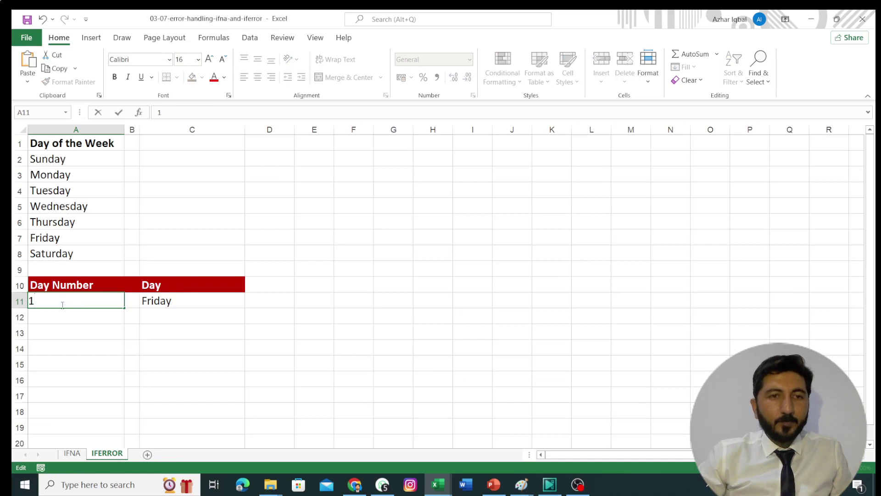
{"action": "key", "text": "ctrl+Return"}
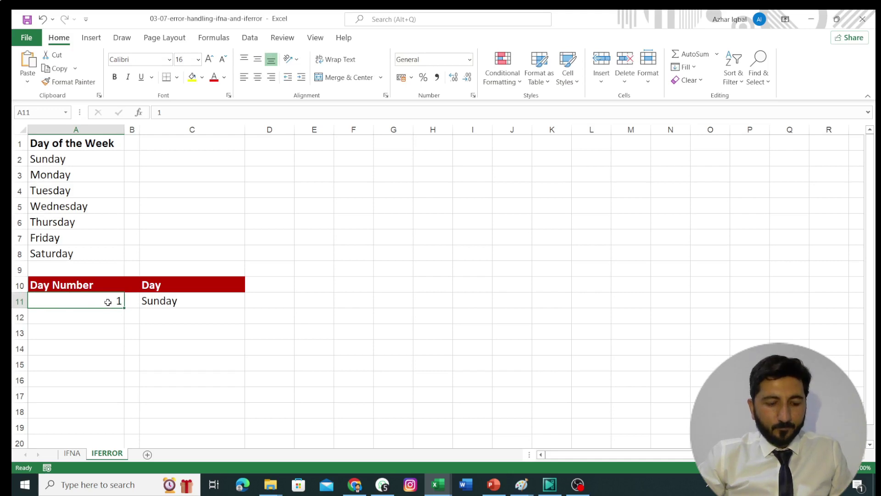
- Try day numbers 2, 7 and 8 in A11 to trigger the out-of-range message
{"action": "type", "text": "2"}
{"action": "key", "text": "Return"}
{"action": "key", "text": "Up"}
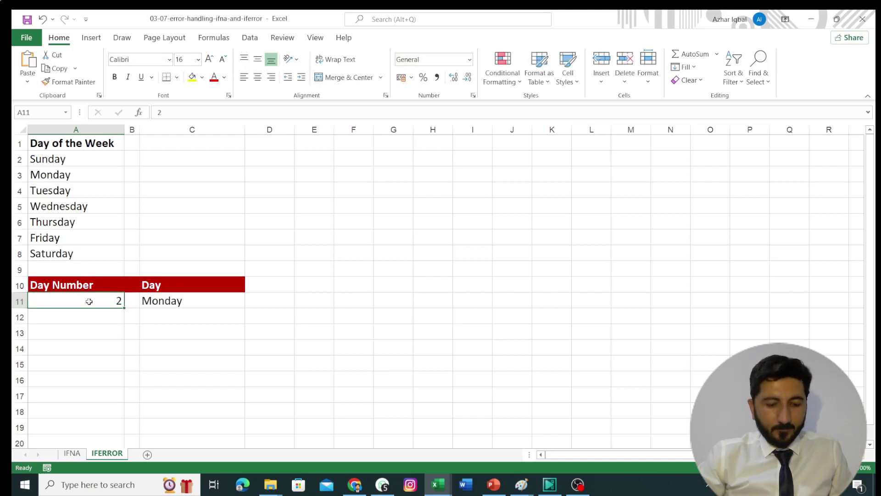
{"action": "type", "text": "7"}
{"action": "key", "text": "Return"}
{"action": "left_click", "coordinate": [89, 305]}
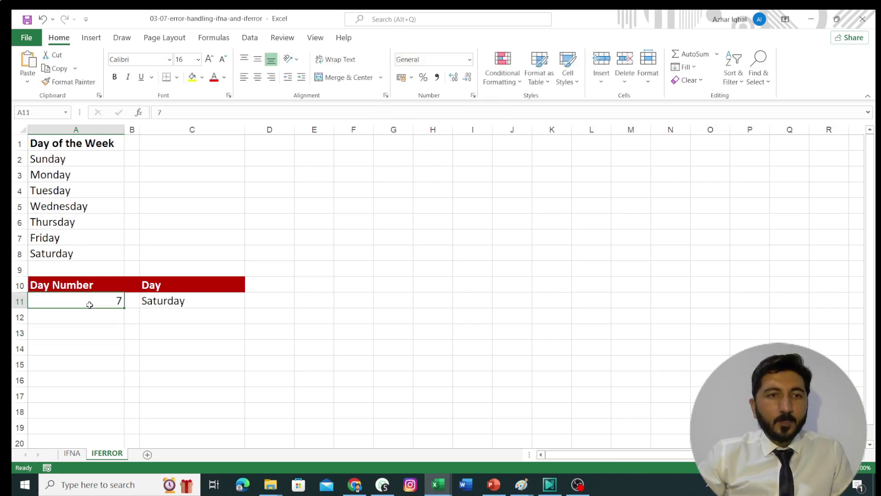
{"action": "type", "text": "8"}
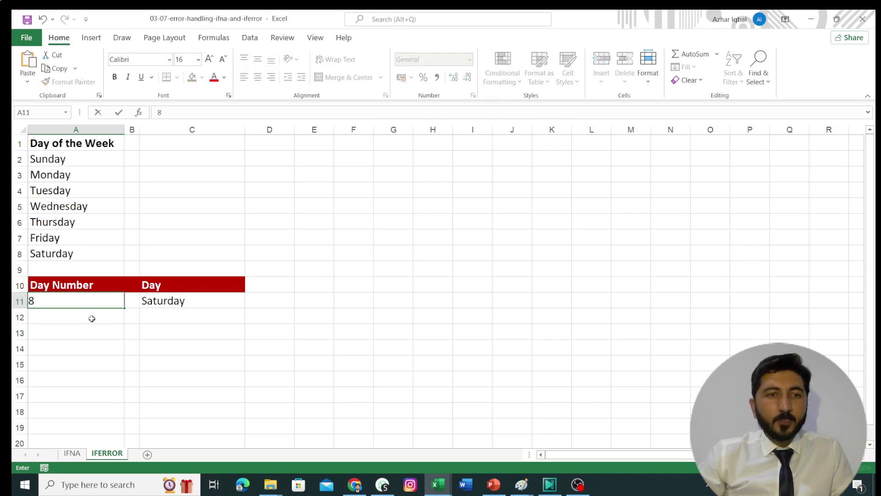
{"action": "key", "text": "Return"}
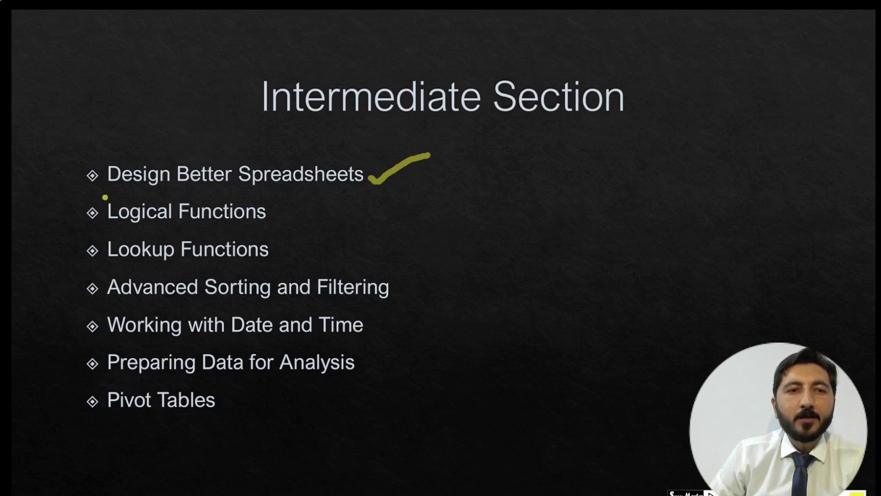
- Ink-mark the Logical Functions topic, erase the ink, and advance to the IF, AND, OR slide
{"action": "mouse_move", "coordinate": [104, 198]}
{"action": "left_mouse_down"}
{"action": "mouse_move", "coordinate": [232, 234]}
{"action": "mouse_move", "coordinate": [109, 233]}
{"action": "mouse_move", "coordinate": [102, 200]}
{"action": "left_mouse_up"}
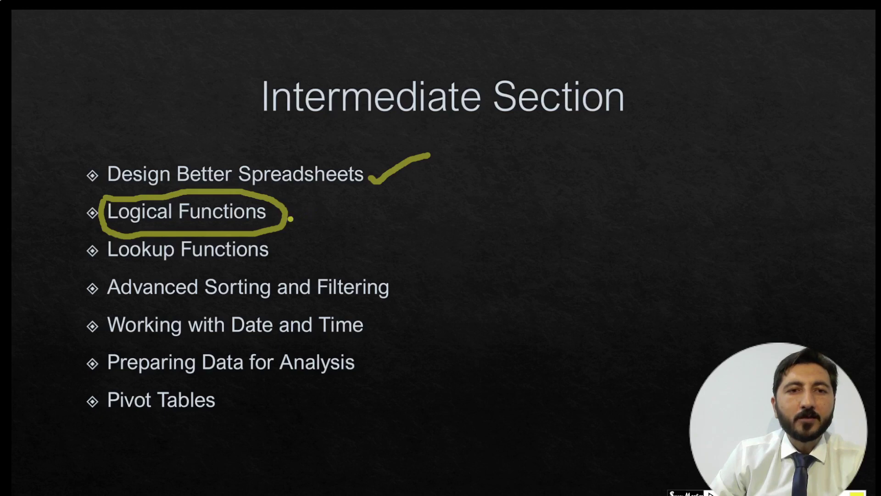
{"action": "key", "text": "e"}
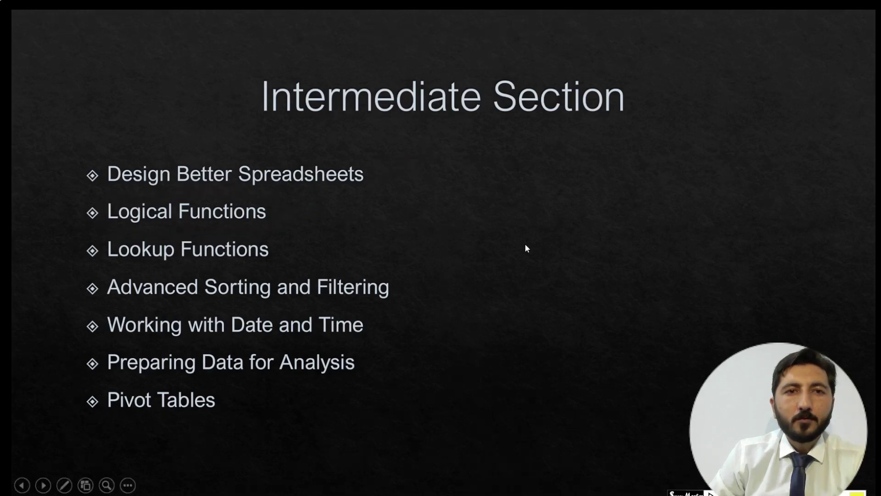
{"action": "left_click", "coordinate": [525, 244]}
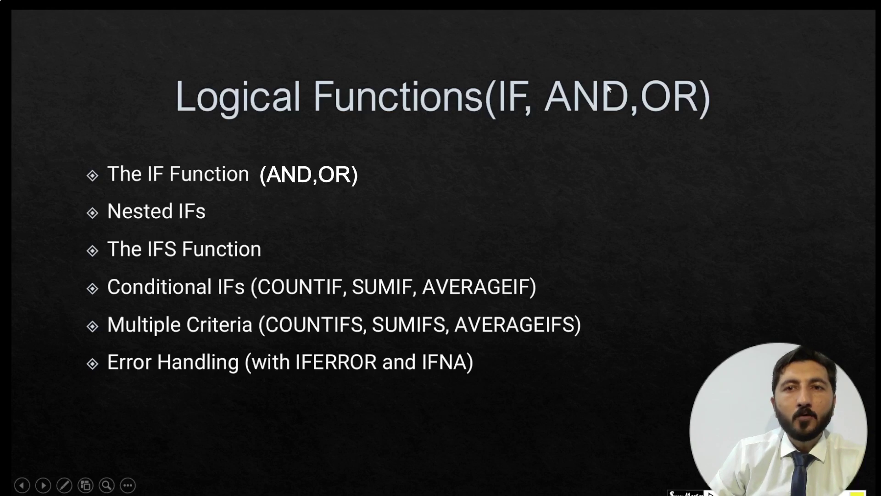
- Advance the slideshow to the Scratch Garden video on IF conditions
{"action": "left_click", "coordinate": [526, 160]}
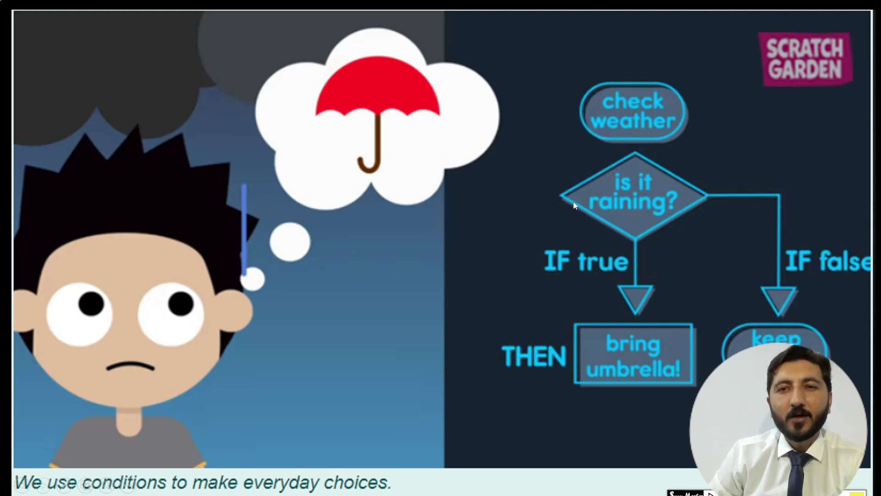
- Skip past the IF explainer clip to the AND and OR slide
{"action": "key", "text": "Right"}
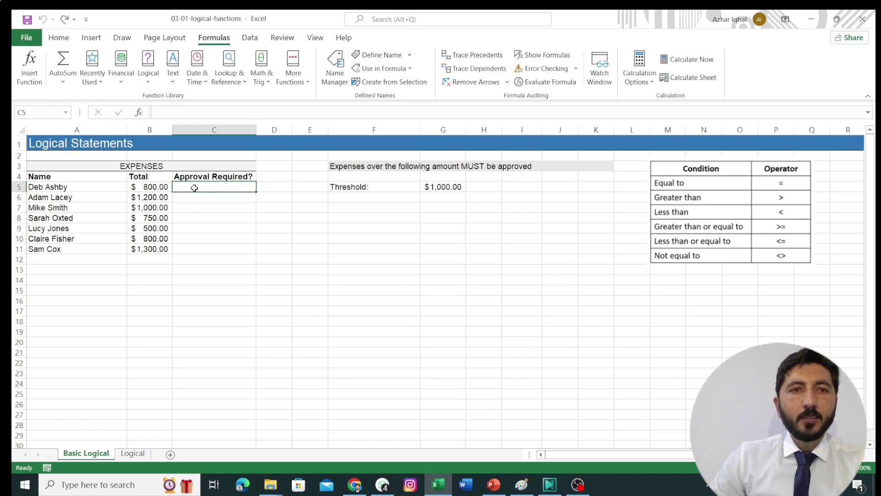
- Type = in C5 to begin the approval formula
{"action": "type", "text": "="}
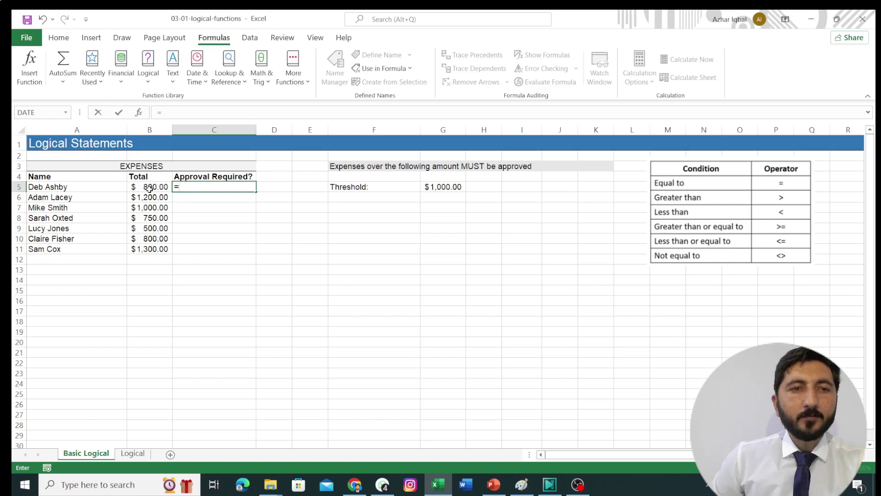
- Enter =B5>=G5 in C5, comparing the 800.00 total with the 1,000.00 threshold
{"action": "left_click", "coordinate": [150, 188]}
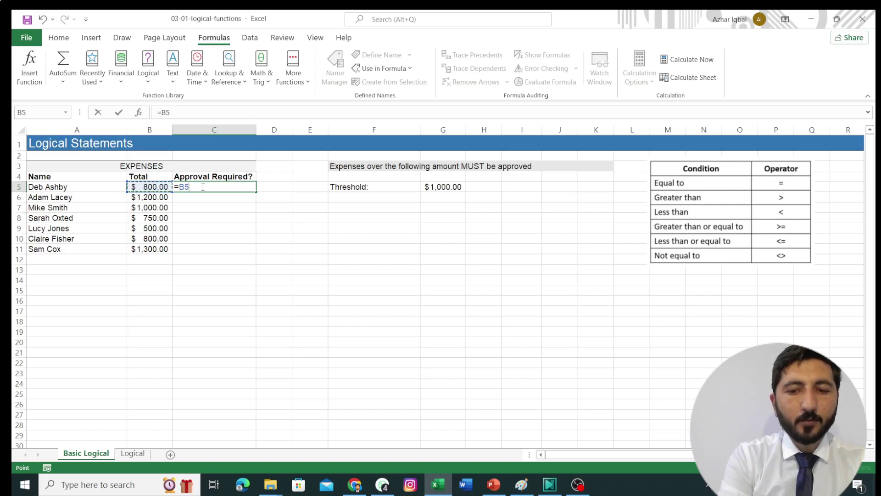
{"action": "type", "text": ">="}
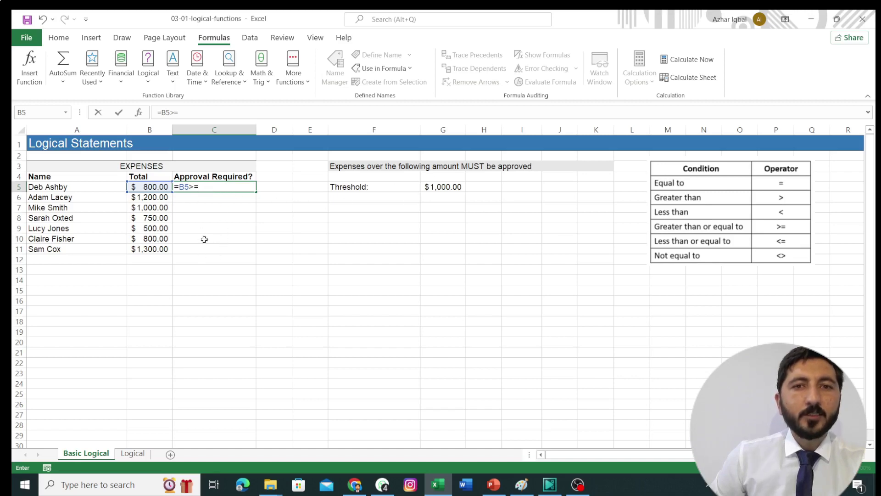
{"action": "left_click", "coordinate": [432, 189]}
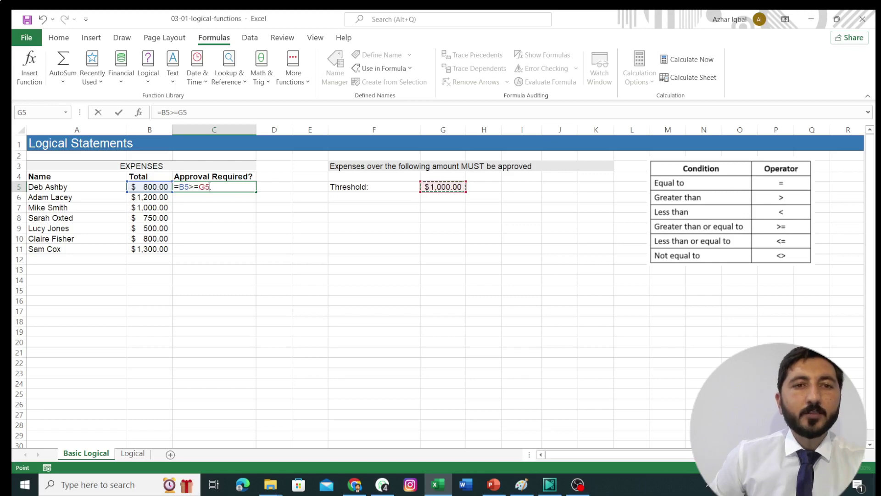
{"action": "left_click", "coordinate": [245, 189]}
{"action": "key", "text": "Return"}
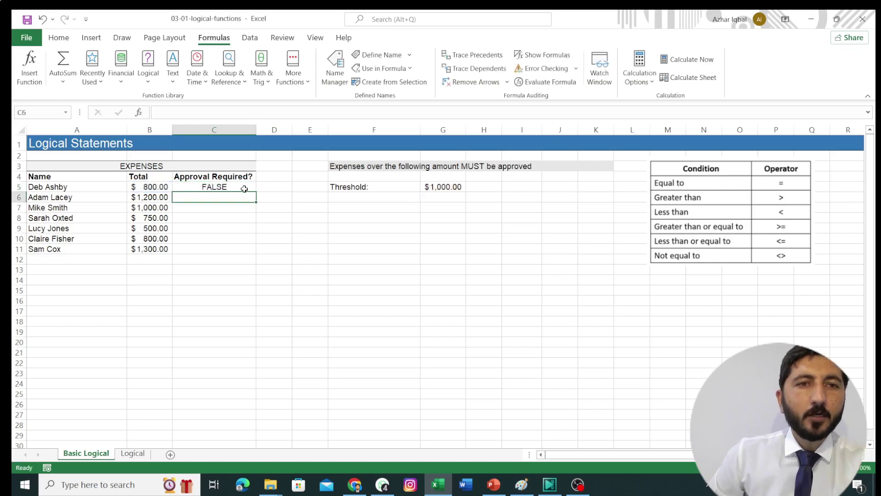
{"action": "left_click", "coordinate": [244, 189]}
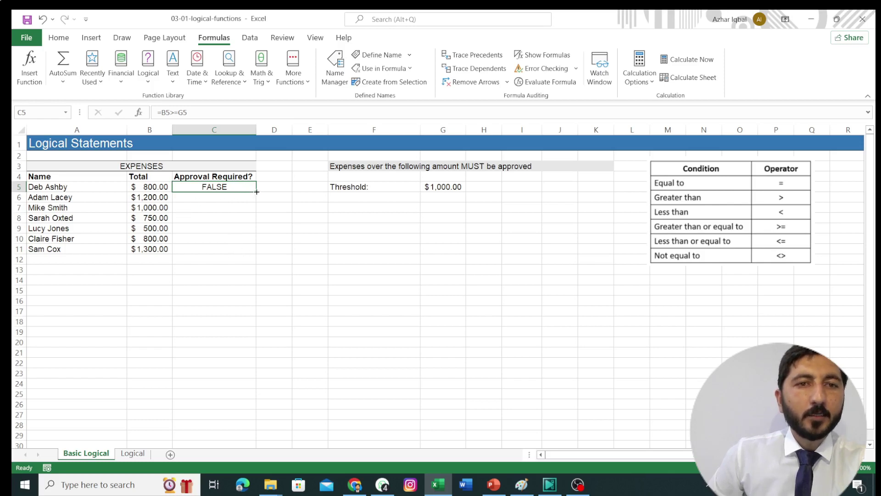
{"action": "left_click_drag", "start_coordinate": [257, 192], "coordinate": [252, 253]}
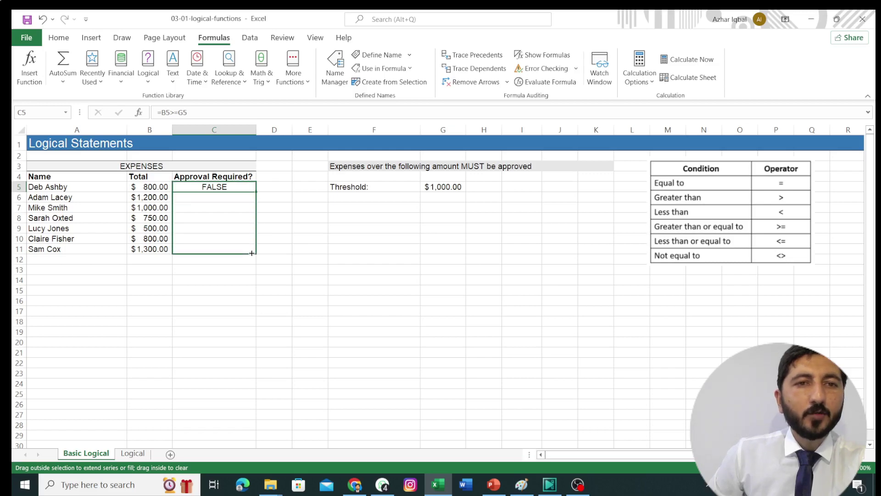
{"action": "left_click_drag", "start_coordinate": [251, 253], "coordinate": [251, 253]}
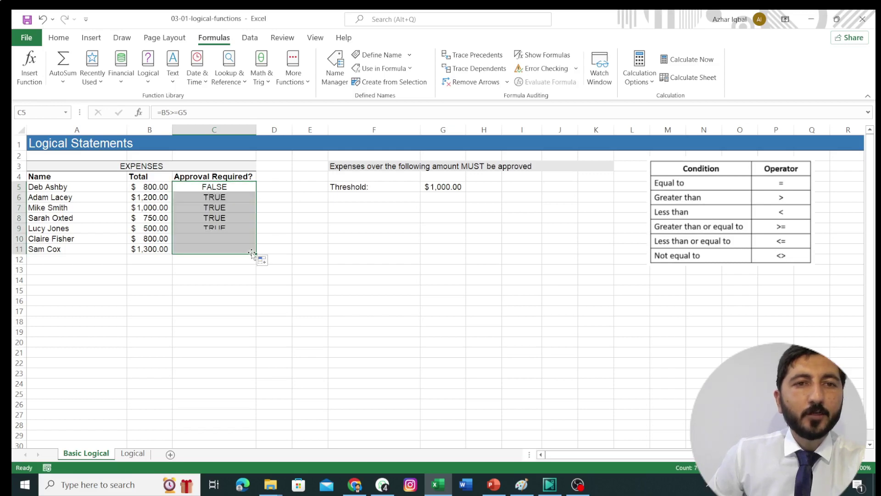
{"action": "left_click", "coordinate": [233, 199]}
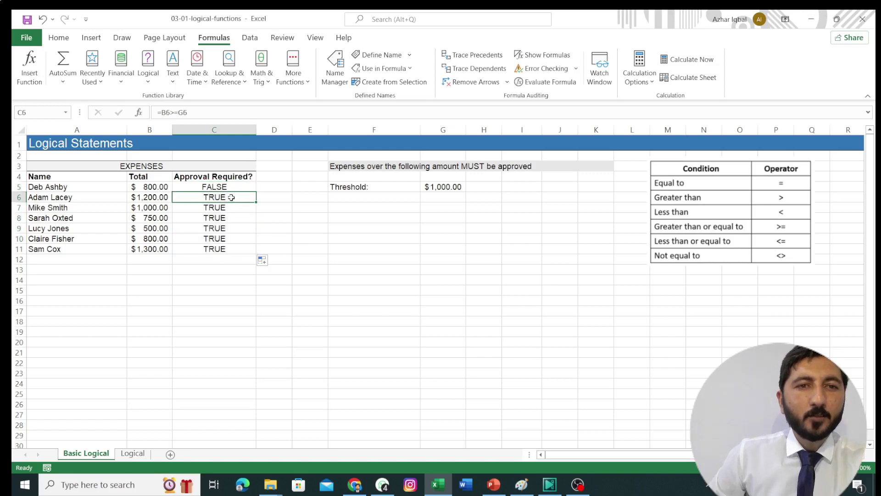
{"action": "double_click", "coordinate": [228, 196]}
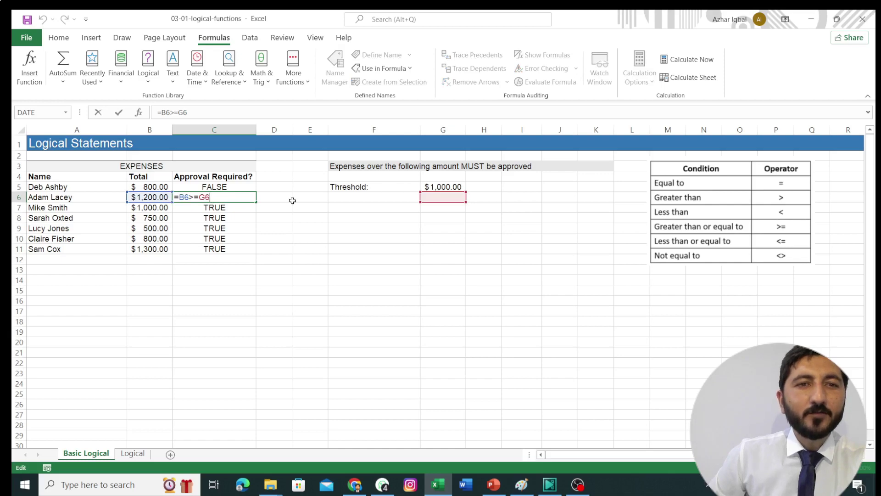
{"action": "key", "text": "Return"}
{"action": "double_click", "coordinate": [225, 210]}
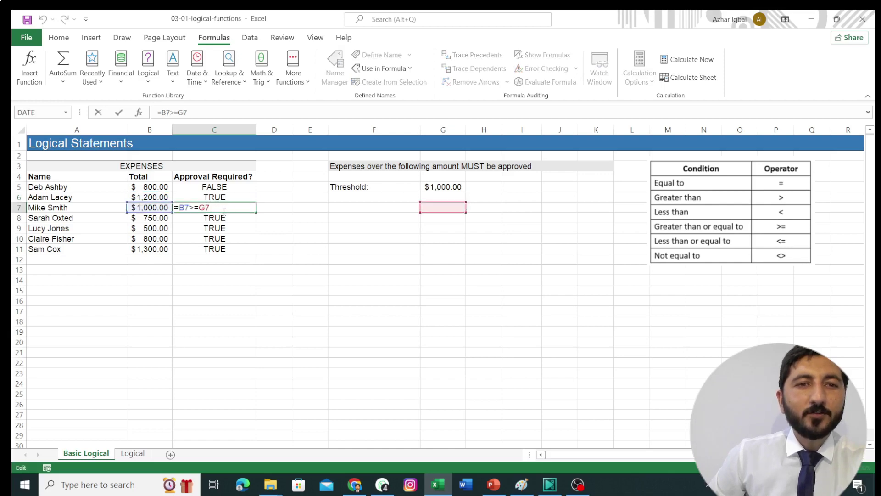
{"action": "key", "text": "Return"}
{"action": "double_click", "coordinate": [224, 219]}
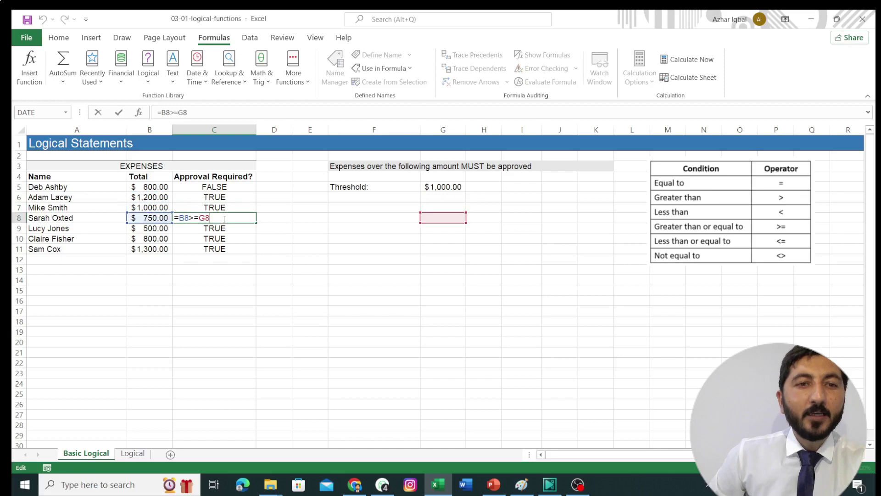
{"action": "key", "text": "Return"}
{"action": "left_click", "coordinate": [219, 250]}
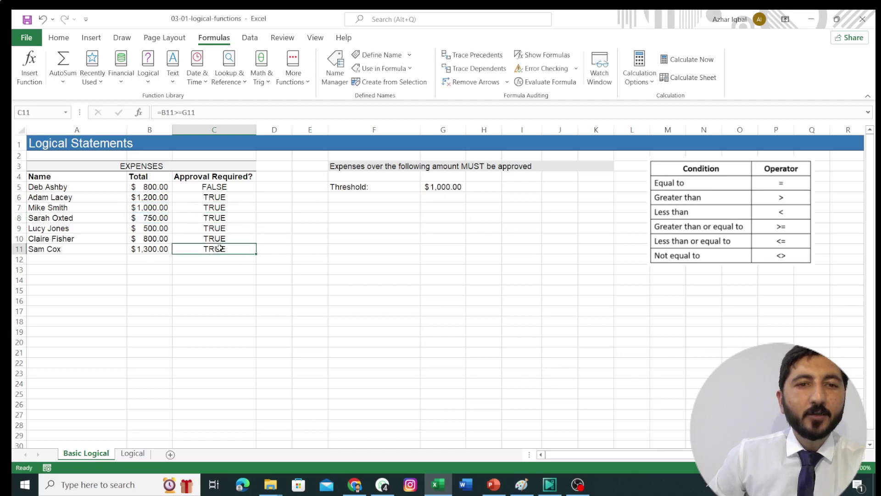
{"action": "double_click", "coordinate": [220, 250]}
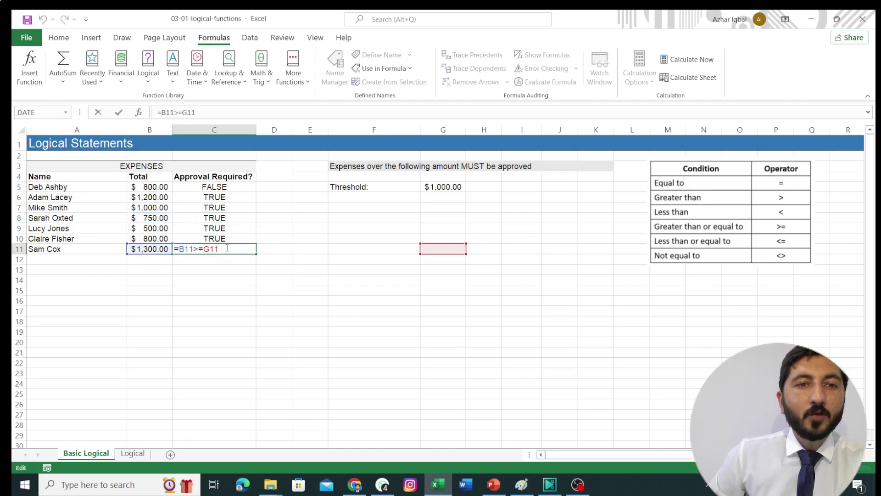
{"action": "left_click", "coordinate": [265, 238]}
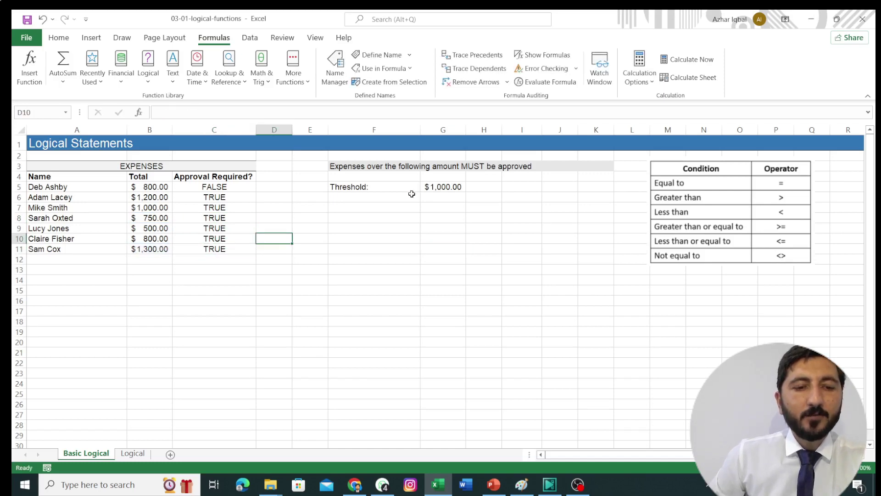
- Delete the incorrect results from C6:C11
{"action": "key", "text": "Left"}
{"action": "key", "text": "Down"}
{"action": "key", "text": "Delete"}
{"action": "key", "text": "Up"}
{"action": "key", "text": "Delete"}
{"action": "key", "text": "Up"}
{"action": "key", "text": "Delete"}
{"action": "key", "text": "Up"}
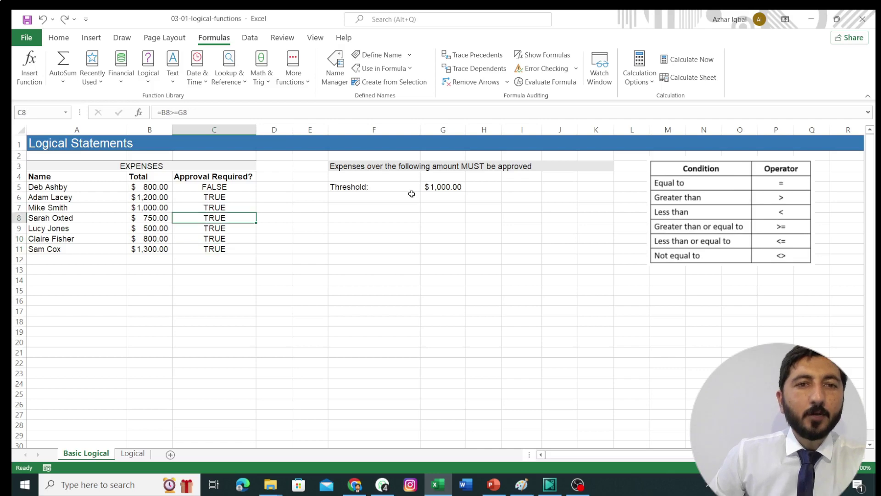
{"action": "key", "text": "Delete"}
{"action": "key", "text": "Up"}
{"action": "key", "text": "Delete"}
{"action": "key", "text": "Up"}
{"action": "key", "text": "Delete"}
{"action": "key", "text": "Up"}
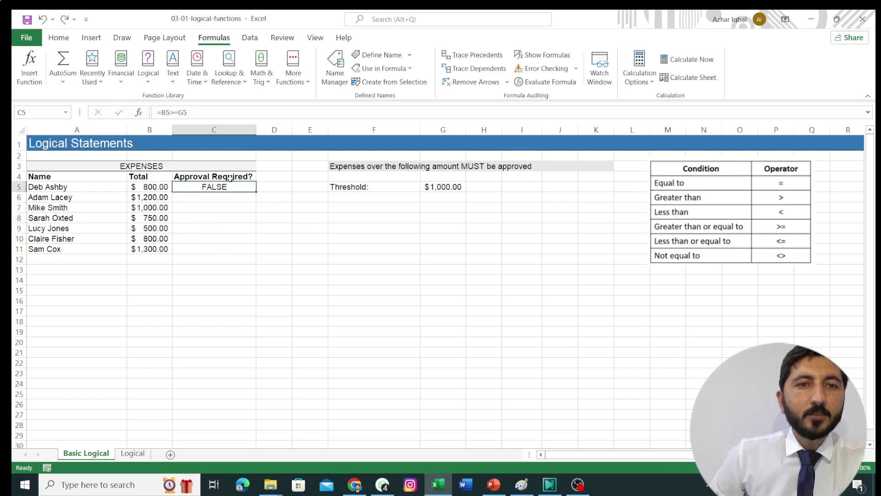
- Change C5's formula to =B5>=$G$5 with an absolute threshold reference
{"action": "double_click", "coordinate": [231, 186]}
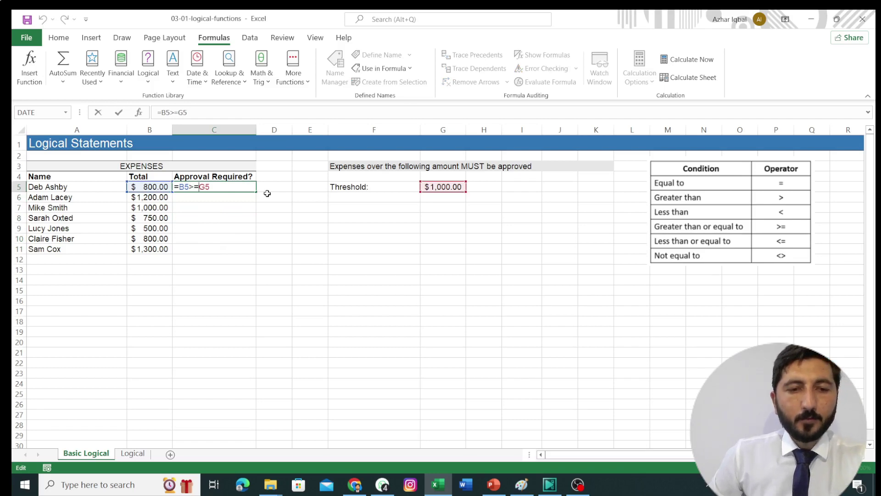
{"action": "key", "text": "F4"}
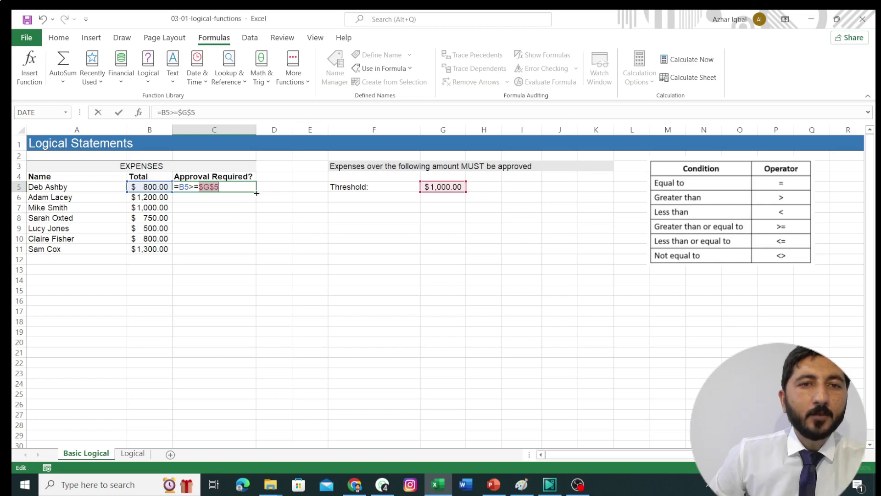
{"action": "left_click", "coordinate": [240, 186]}
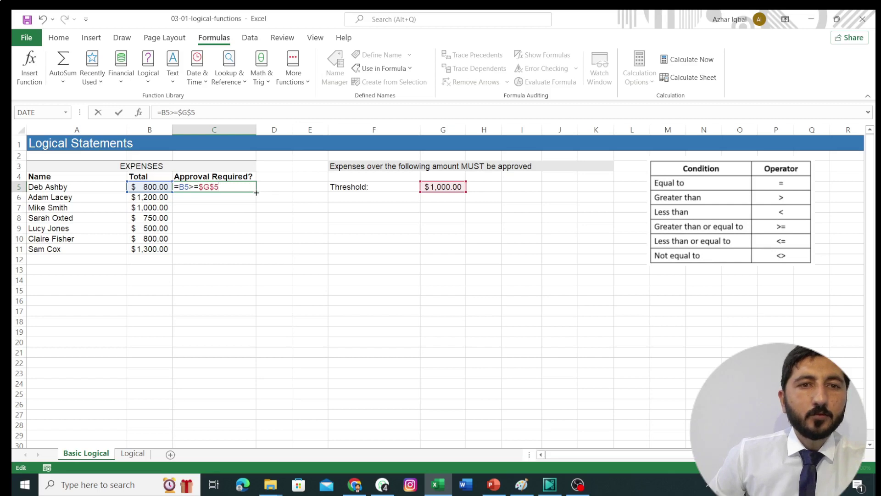
{"action": "key", "text": "ctrl+Return"}
- Copy the =B5>=$G$5 formula from C5 down to C11
{"action": "left_click_drag", "start_coordinate": [256, 192], "coordinate": [255, 255]}
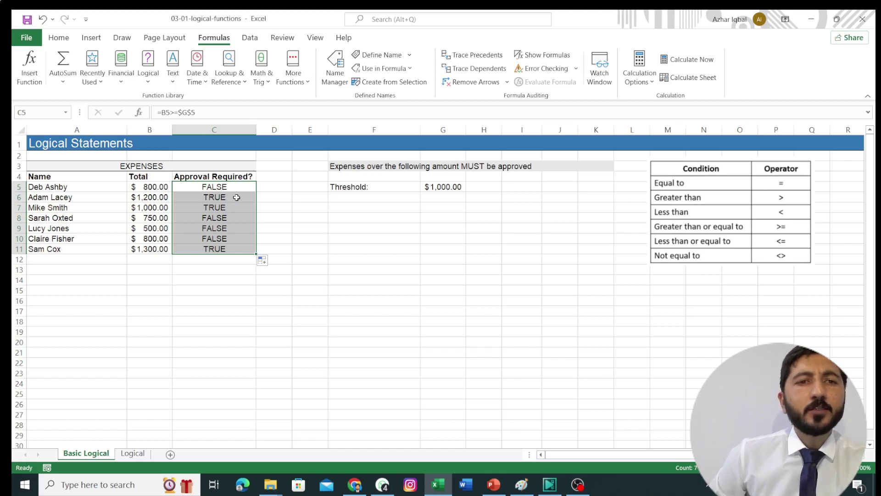
{"action": "left_click", "coordinate": [177, 191]}
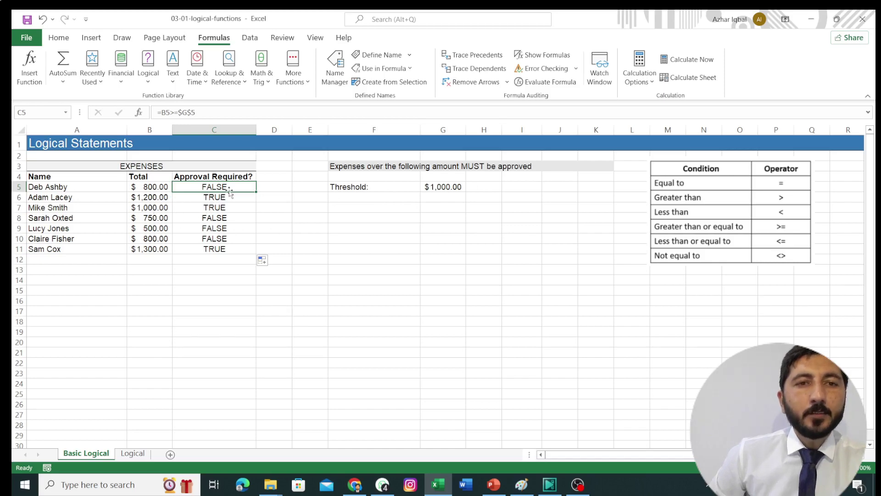
- Change the G5 threshold to 1200 and watch the approvals recalculate
{"action": "left_click", "coordinate": [431, 188]}
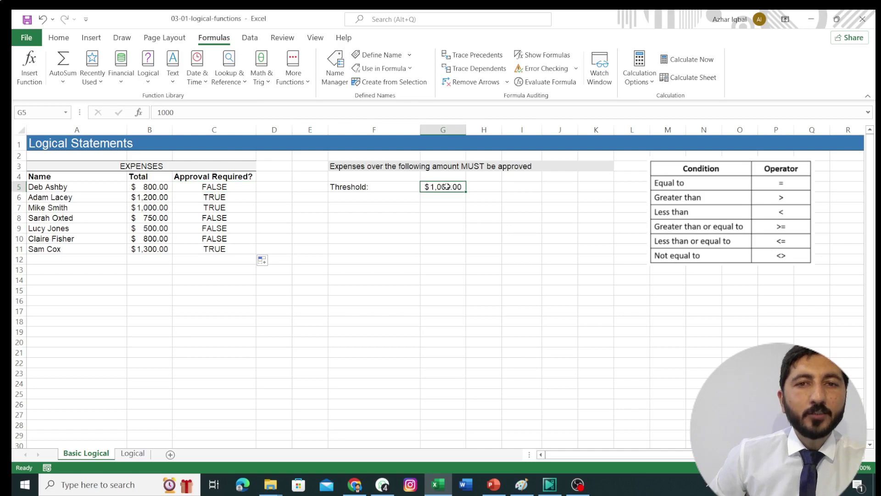
{"action": "double_click", "coordinate": [447, 186]}
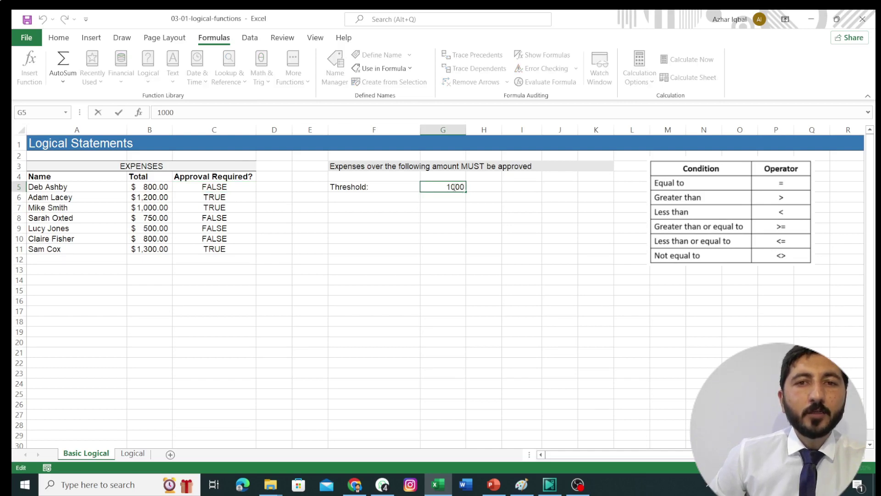
{"action": "key", "text": "BackSpace"}
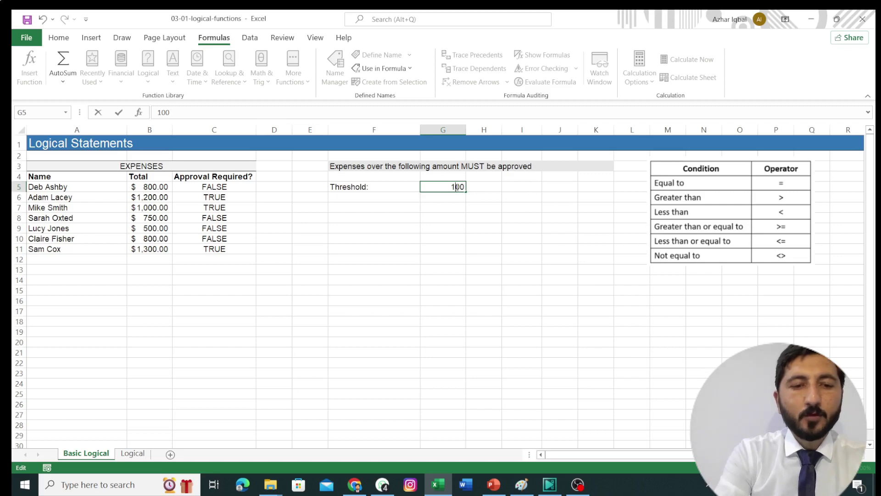
{"action": "type", "text": "2"}
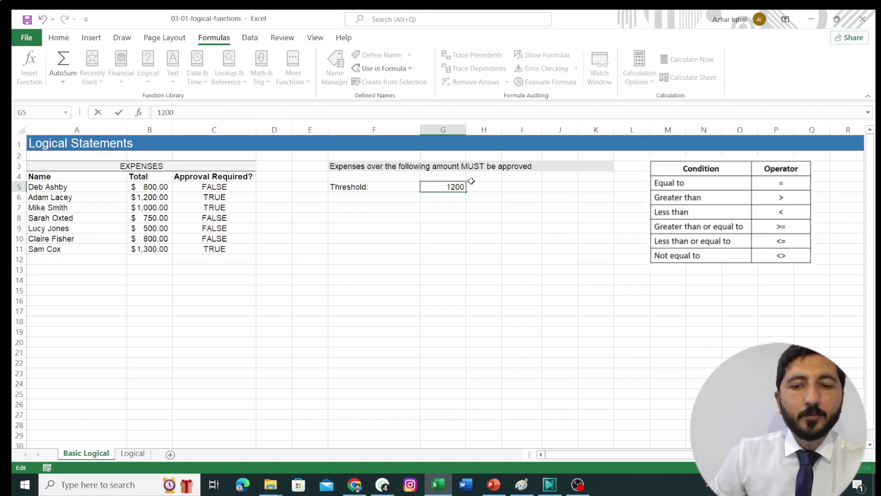
{"action": "key", "text": "Return"}
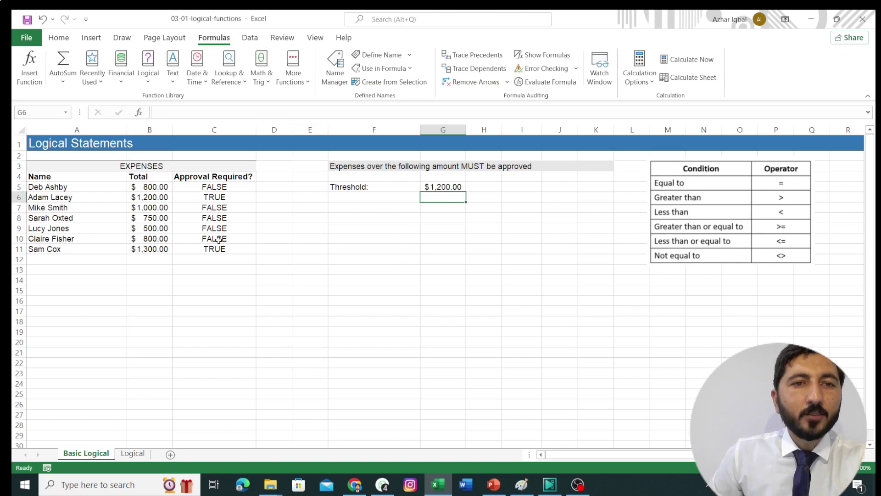
- Replace the G5 threshold with 500 to test the approvals again
{"action": "left_click", "coordinate": [443, 188]}
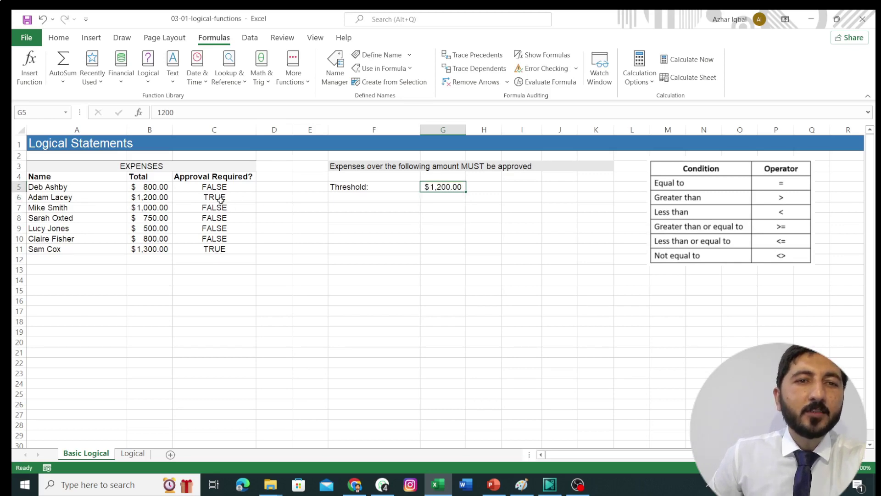
{"action": "double_click", "coordinate": [443, 187]}
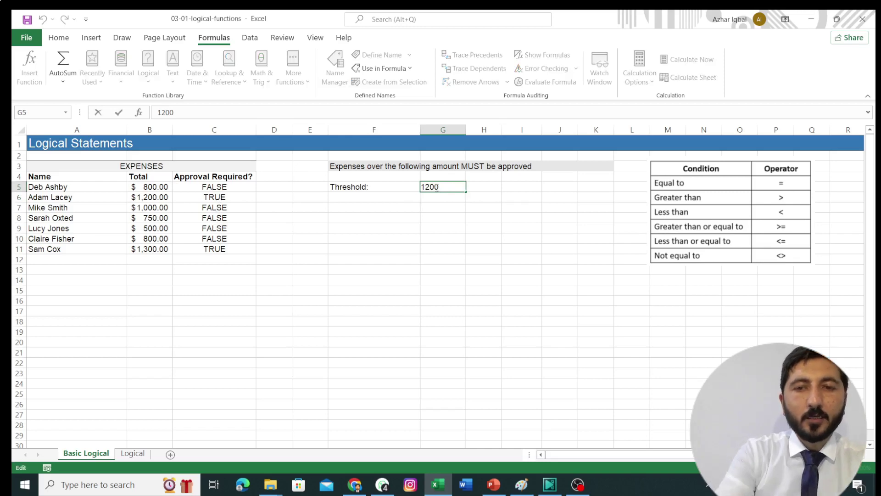
{"action": "key", "text": "BackSpace"}
{"action": "key", "text": "BackSpace"}
{"action": "key", "text": "BackSpace"}
{"action": "key", "text": "BackSpace"}
{"action": "type", "text": "50"}
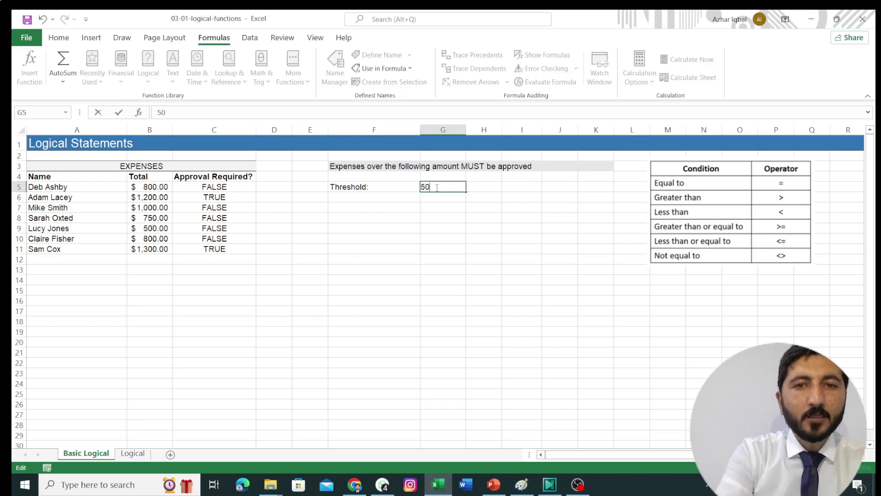
{"action": "type", "text": "0"}
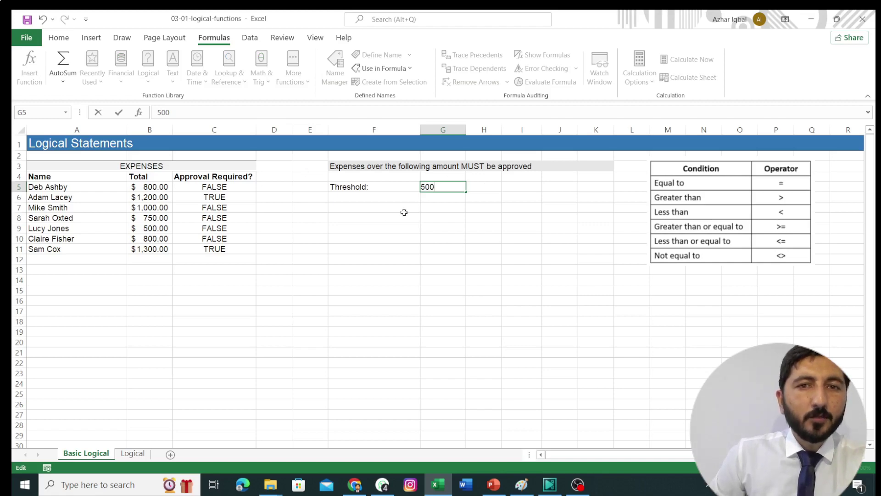
{"action": "left_click", "coordinate": [479, 188]}
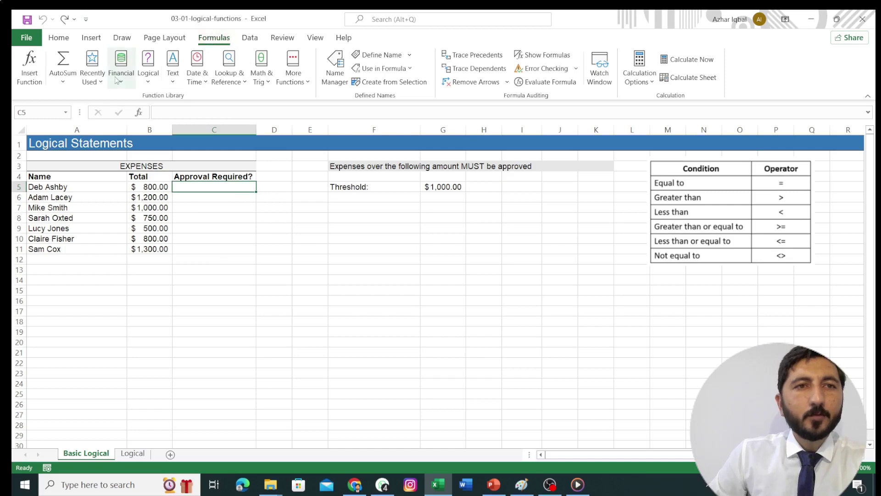
- Browse the Formulas Logical functions list, then start typing =IF in C5
{"action": "left_click", "coordinate": [148, 83]}
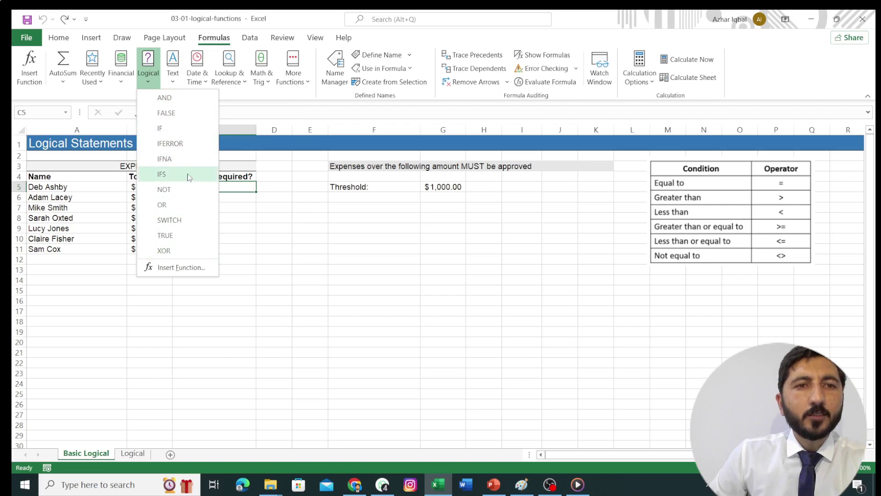
{"action": "left_click", "coordinate": [245, 192]}
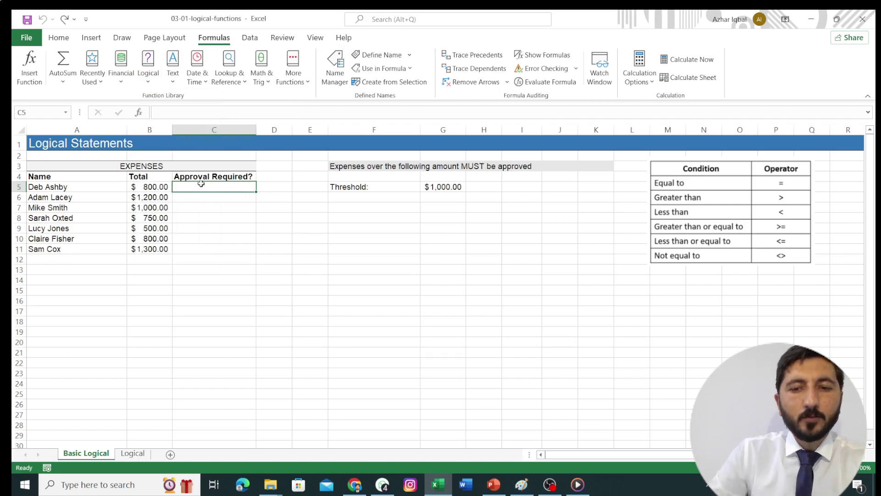
{"action": "type", "text": "="}
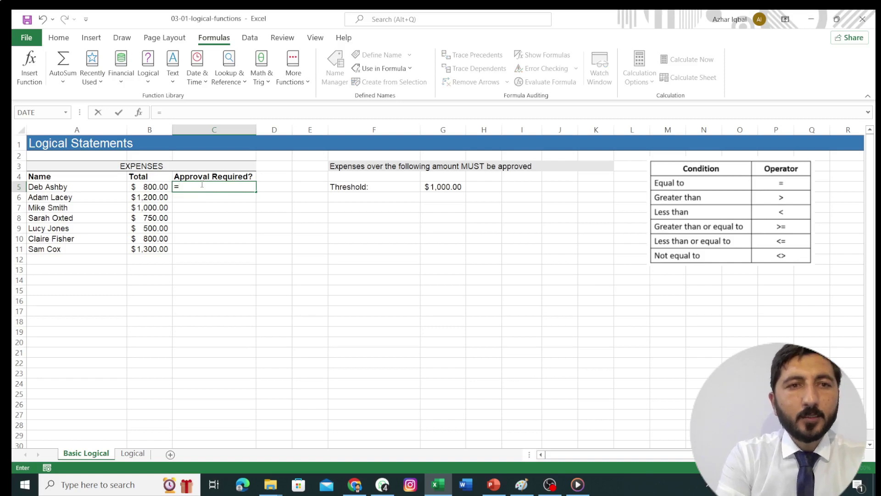
{"action": "type", "text": "if"}
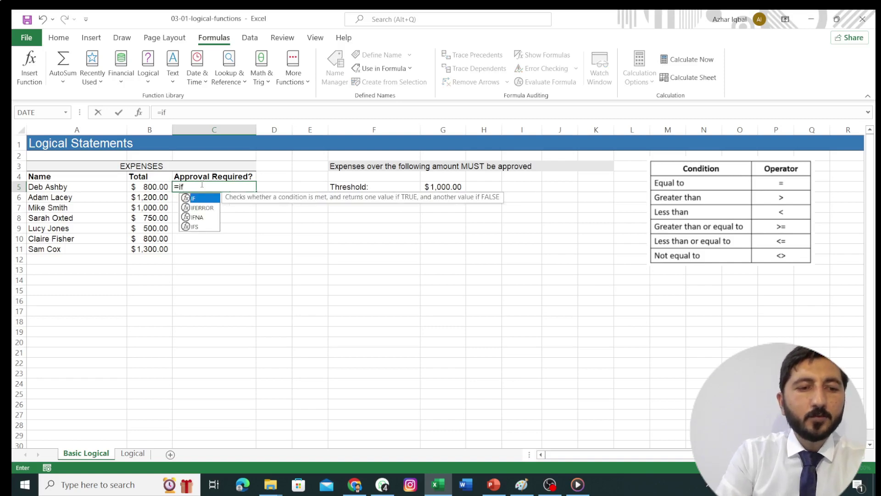
- Begin C5's formula as =IF(B5>=G5, testing the expense total against the G5 threshold
{"action": "key", "text": "Tab"}
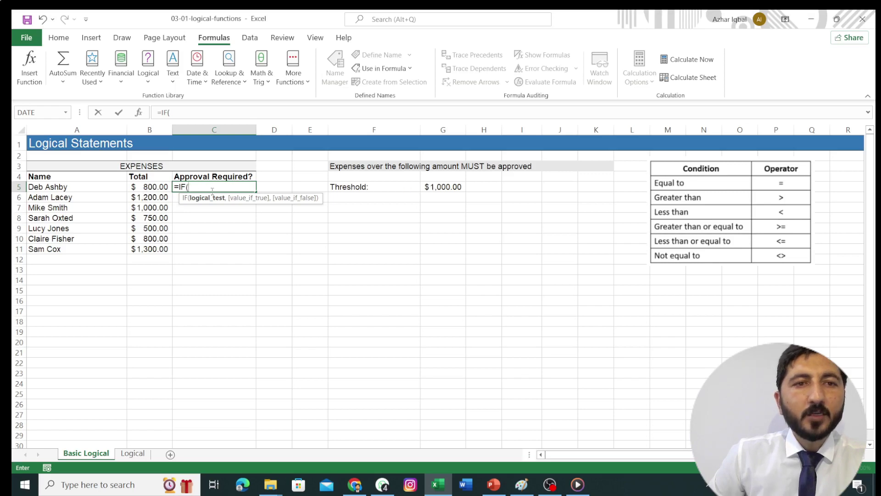
{"action": "left_click", "coordinate": [156, 186]}
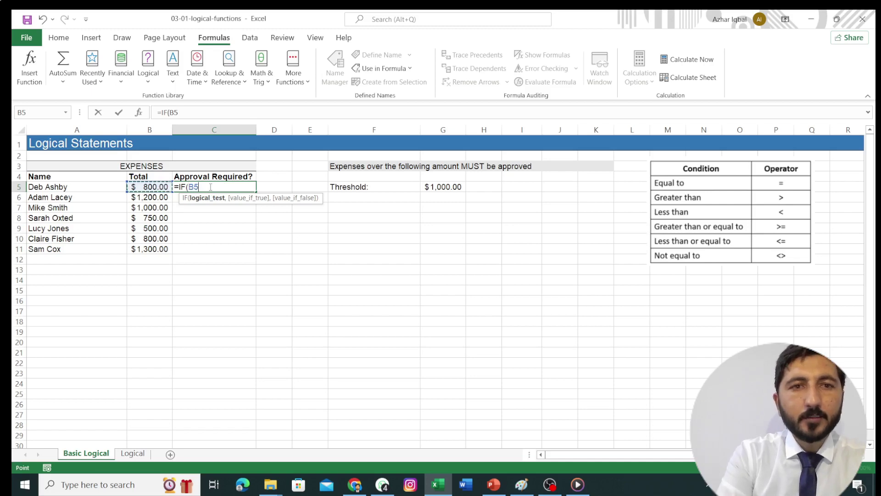
{"action": "type", "text": ">="}
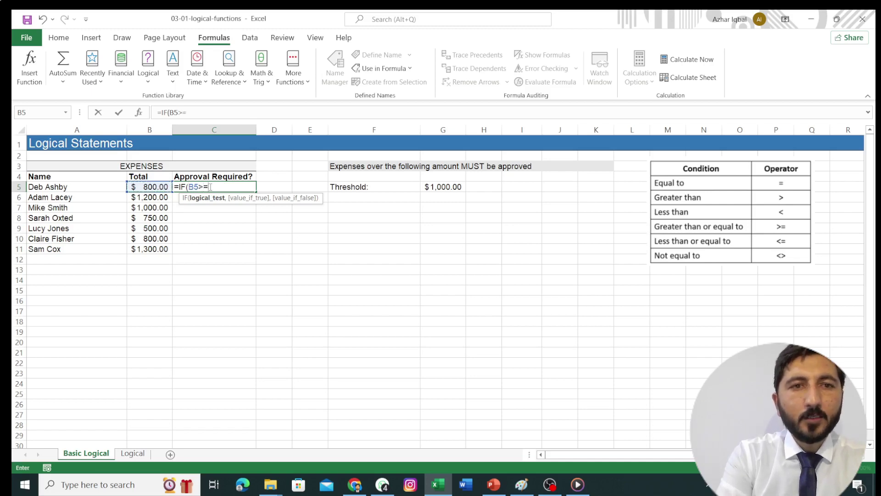
{"action": "left_click", "coordinate": [431, 188]}
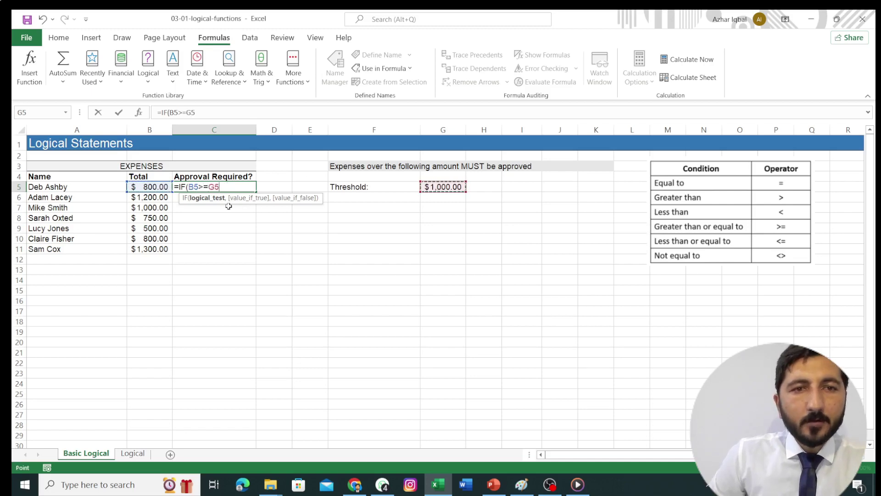
{"action": "type", "text": ","}
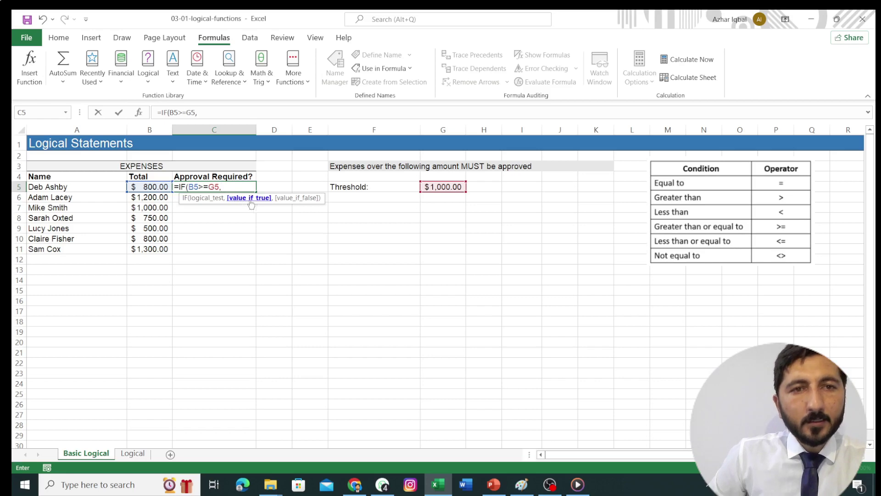
- Complete C5 as =IF(B5>=G5,"Need of Approval","OK"), fixing typos in the approval text
{"action": "type", "text": "\"\")"}
{"action": "left_click", "coordinate": [225, 190]}
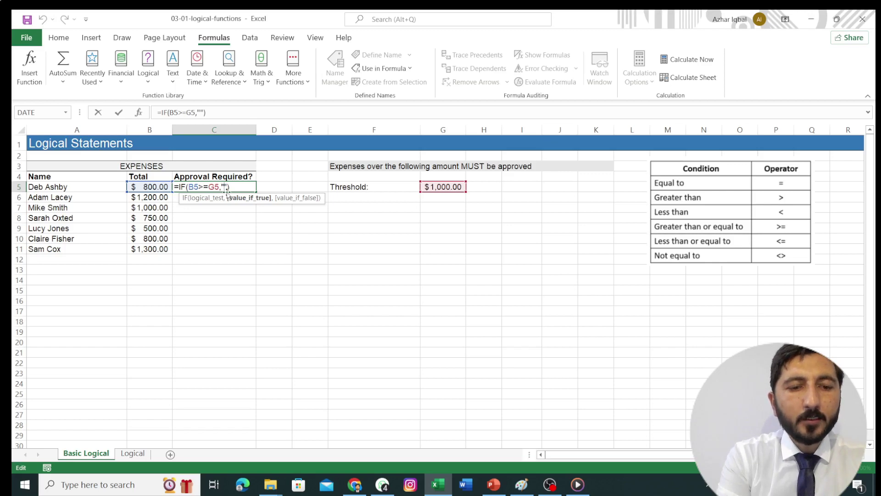
{"action": "type", "text": "A"}
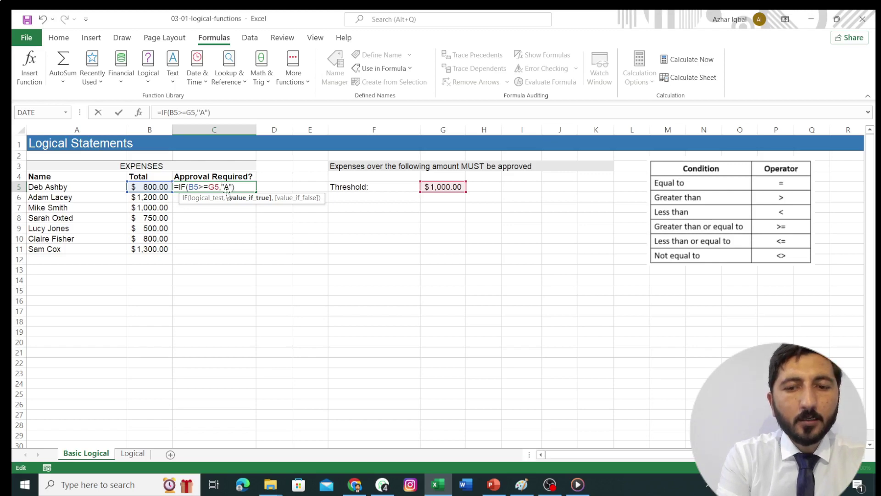
{"action": "key", "text": "BackSpace"}
{"action": "type", "text": "N"}
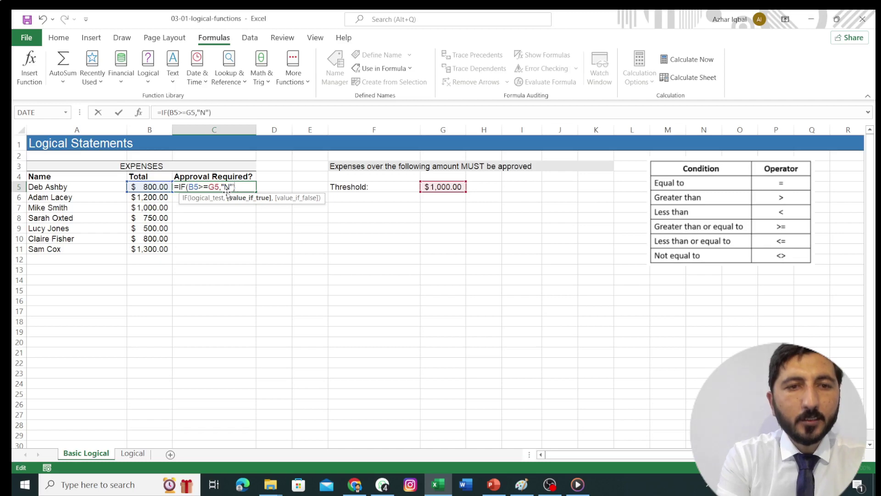
{"action": "type", "text": "eed"}
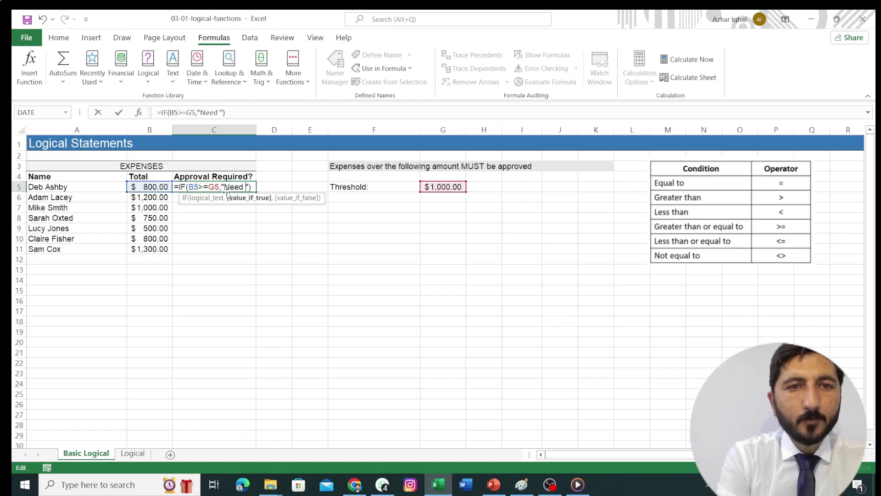
{"action": "type", "text": " Ap"}
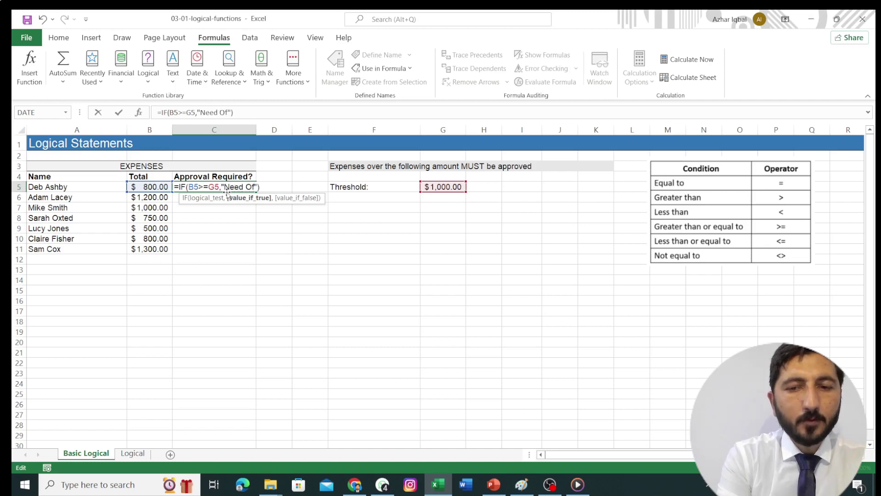
{"action": "key", "text": "BackSpace"}
{"action": "key", "text": "BackSpace"}
{"action": "type", "text": "of"}
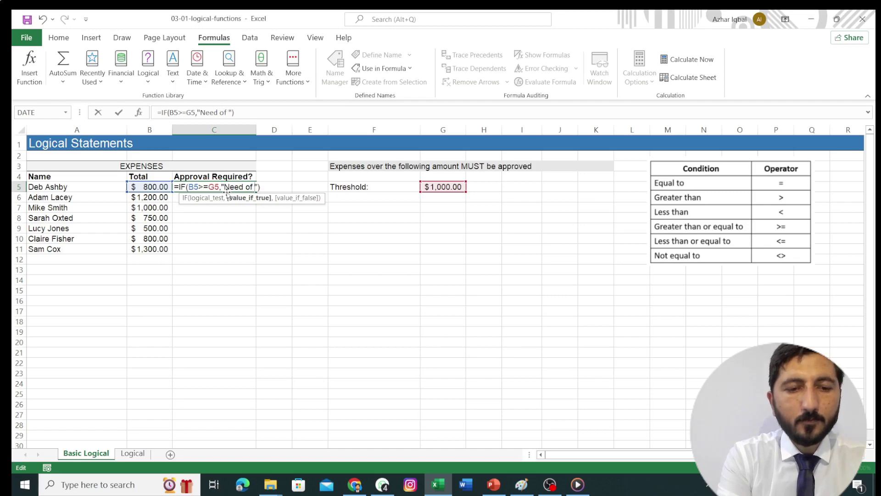
{"action": "type", "text": " Approv"}
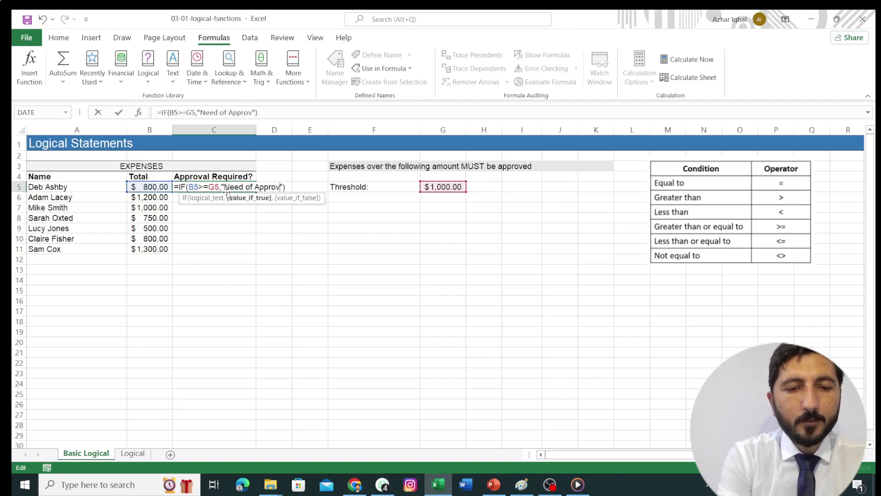
{"action": "type", "text": "al"}
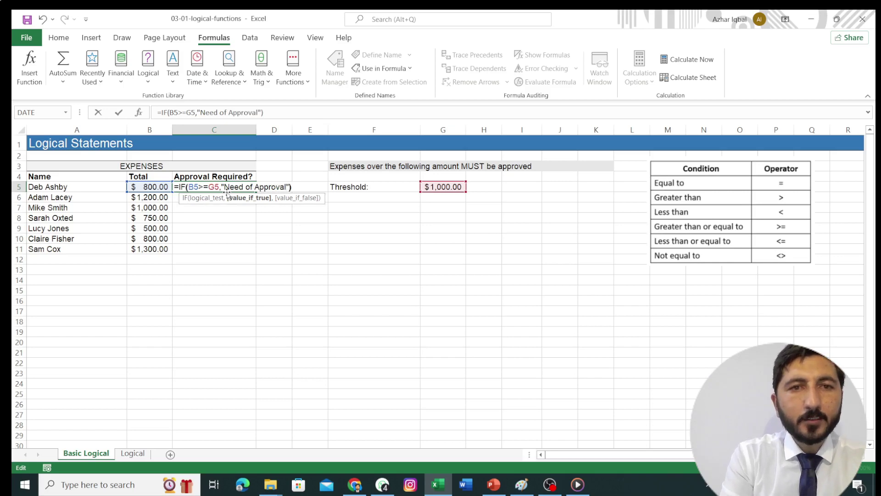
{"action": "key", "text": "Right"}
{"action": "key", "text": "Left"}
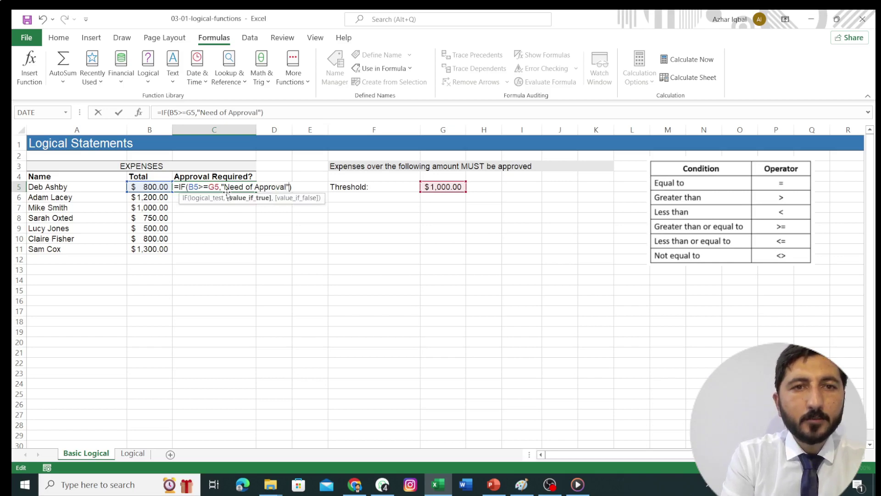
{"action": "type", "text": ","}
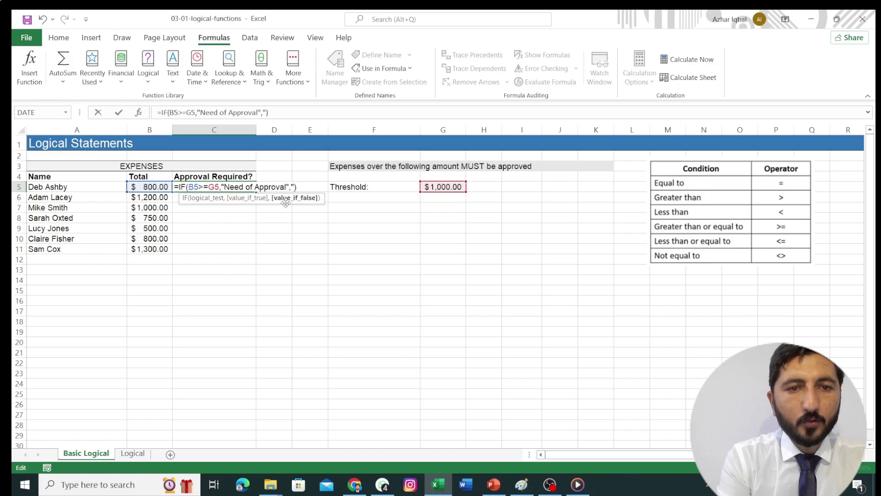
{"action": "type", "text": "OK"}
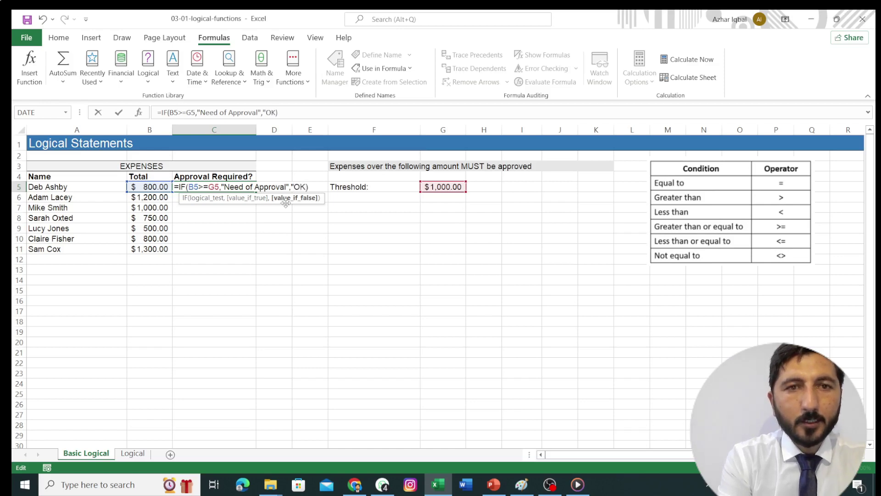
{"action": "type", "text": "\""}
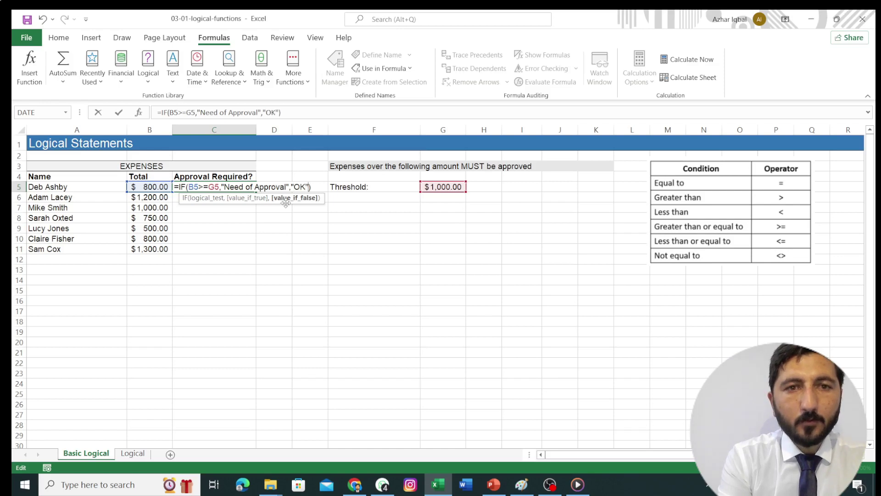
{"action": "left_click", "coordinate": [209, 187]}
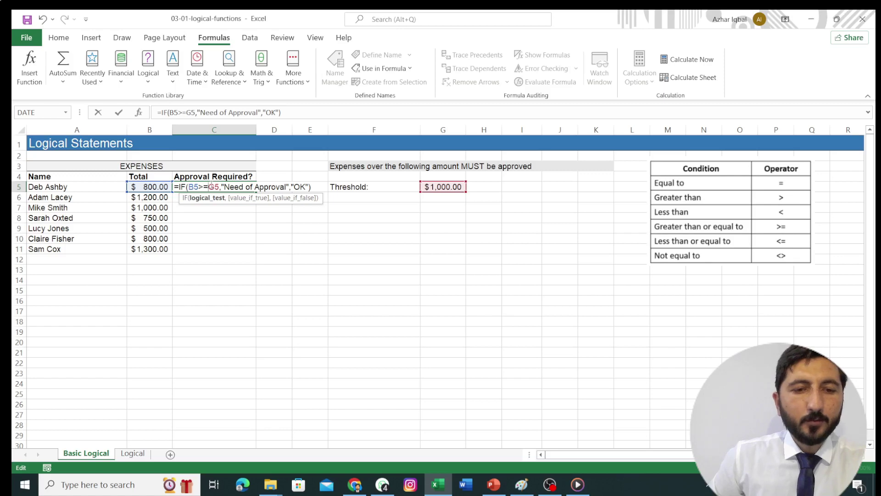
- Lock the threshold as $G$5, fill the approval formula down to C11, then go to the Logical sheet
{"action": "key", "text": "F4"}
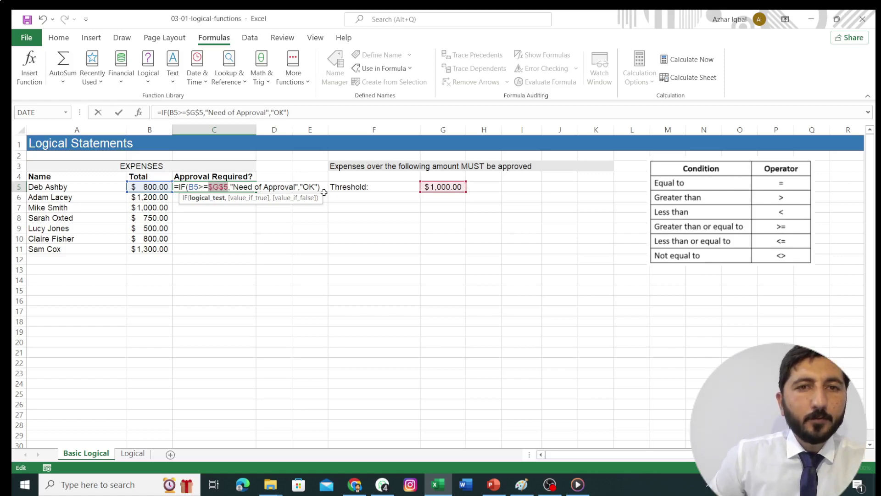
{"action": "key", "text": "Tab"}
{"action": "left_click", "coordinate": [229, 187]}
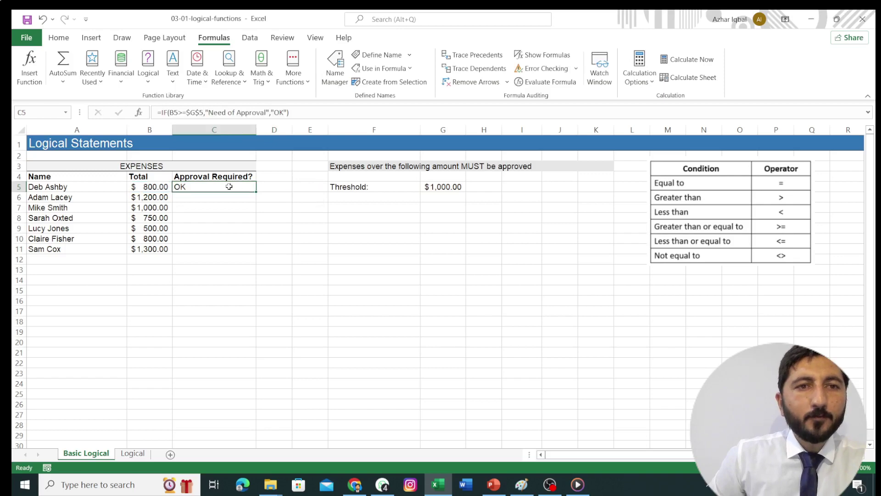
{"action": "left_click_drag", "start_coordinate": [255, 191], "coordinate": [253, 251]}
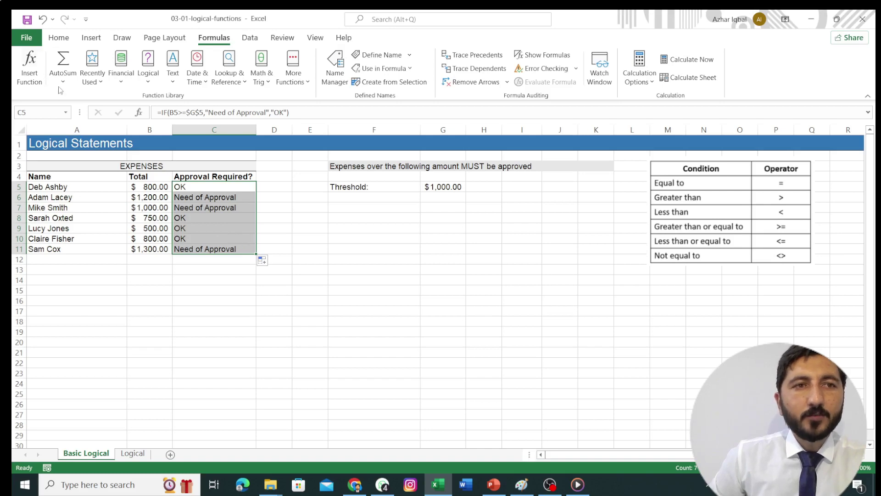
{"action": "key", "text": "ctrl+Page_Down"}
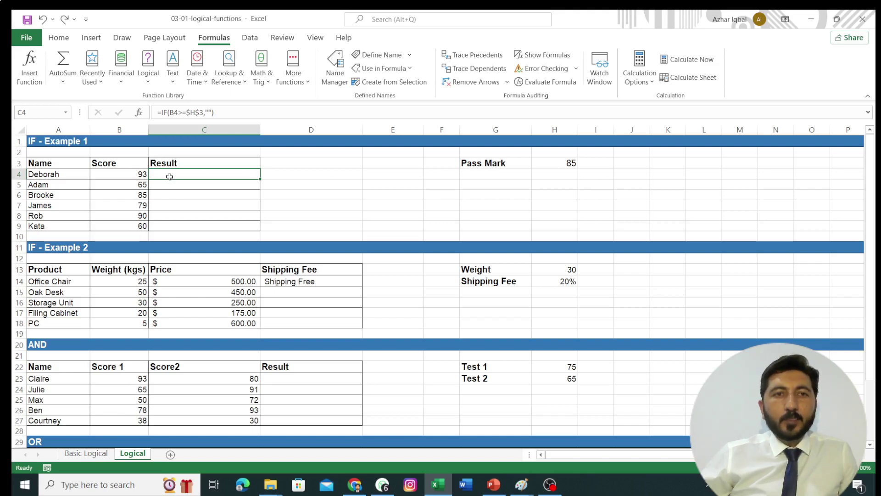
- Enter =IF(B4>=$H$3,"Pass","Fail") in C4 and fill it down to C9
{"action": "type", "text": "="}
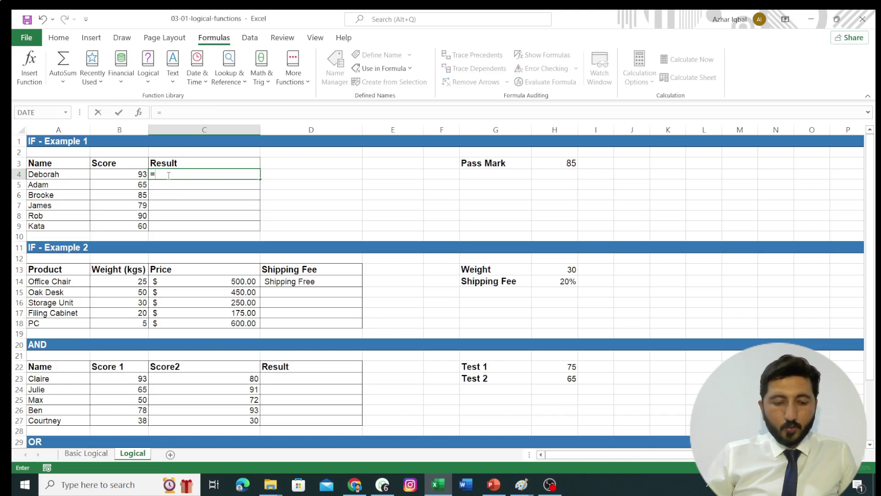
{"action": "type", "text": "IF"}
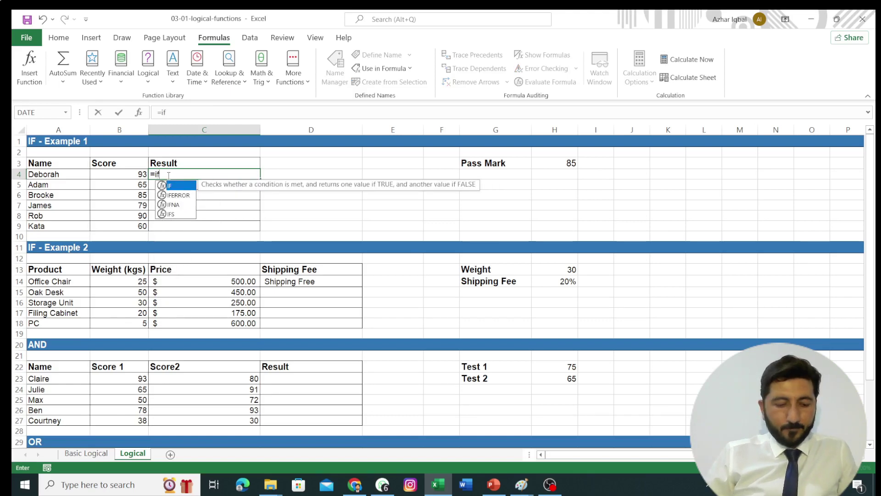
{"action": "type", "text": "("}
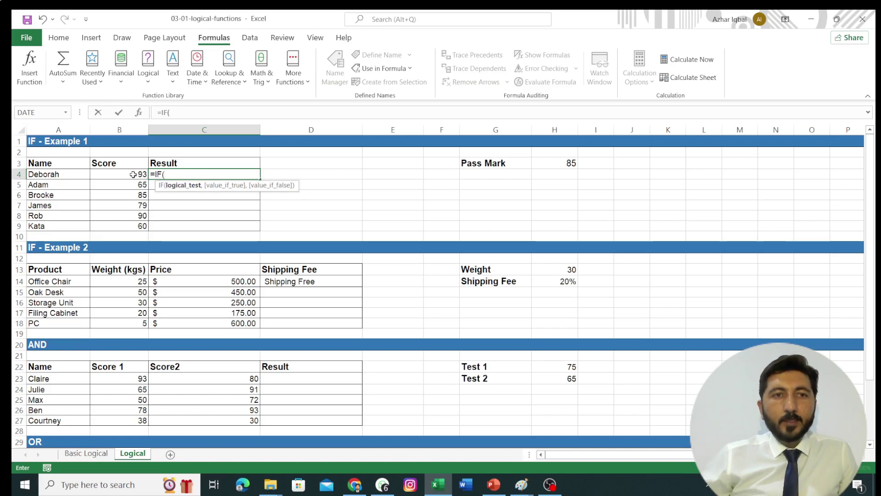
{"action": "left_click", "coordinate": [133, 174]}
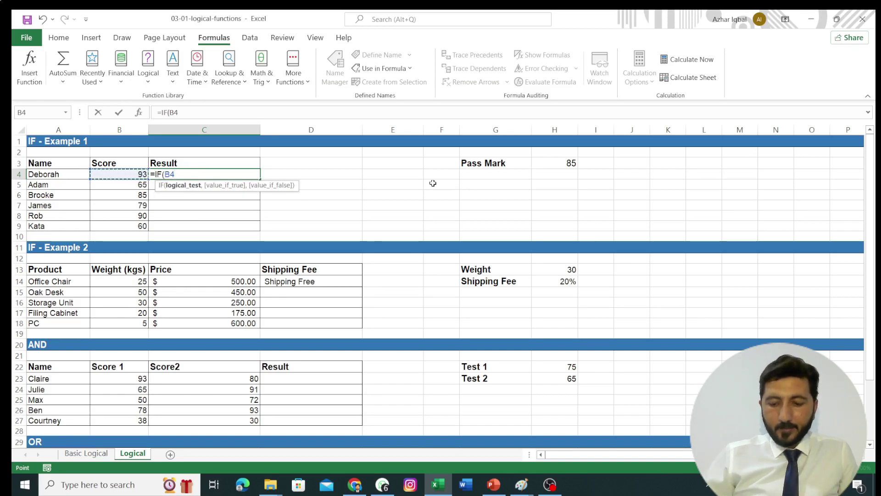
{"action": "type", "text": ">="}
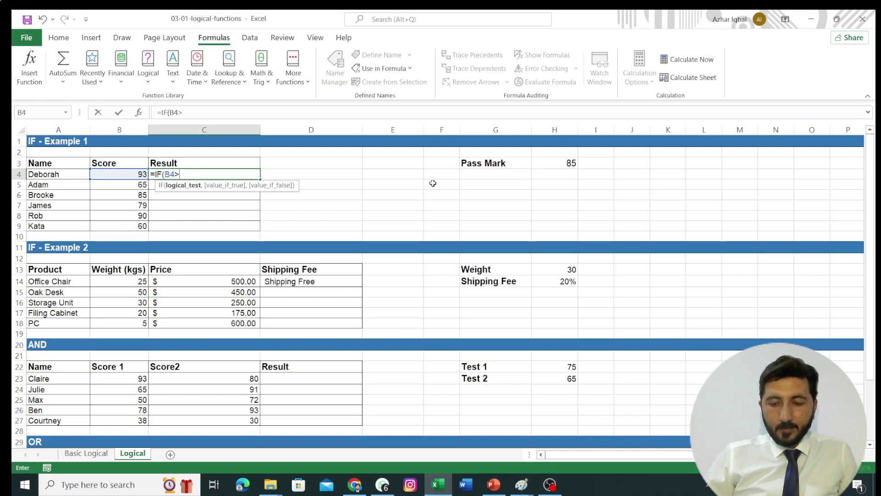
{"action": "left_click", "coordinate": [557, 165]}
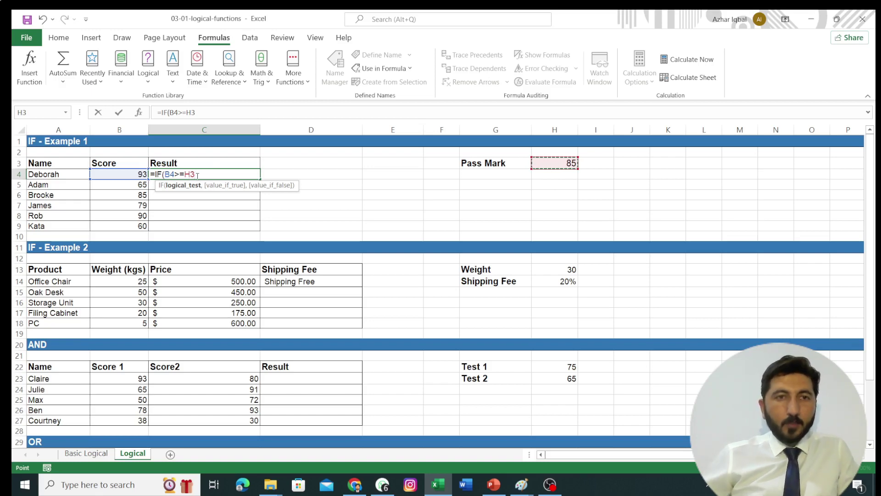
{"action": "key", "text": "F4"}
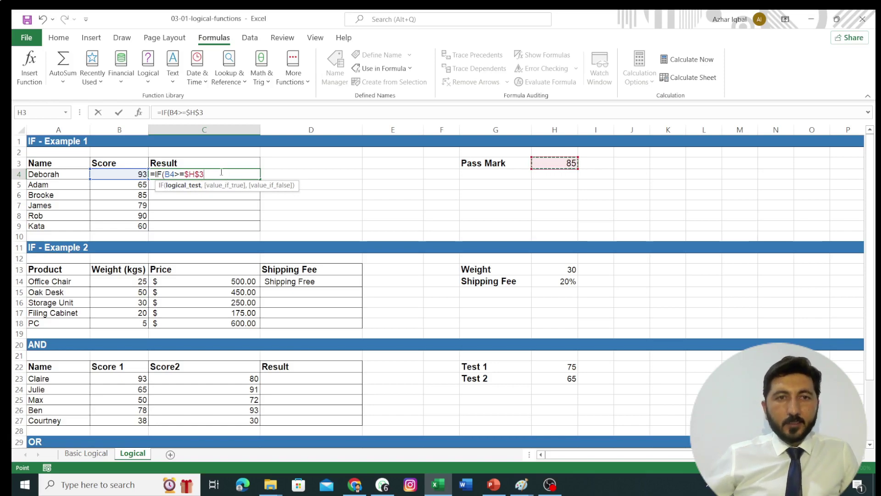
{"action": "type", "text": ",\"Pas"}
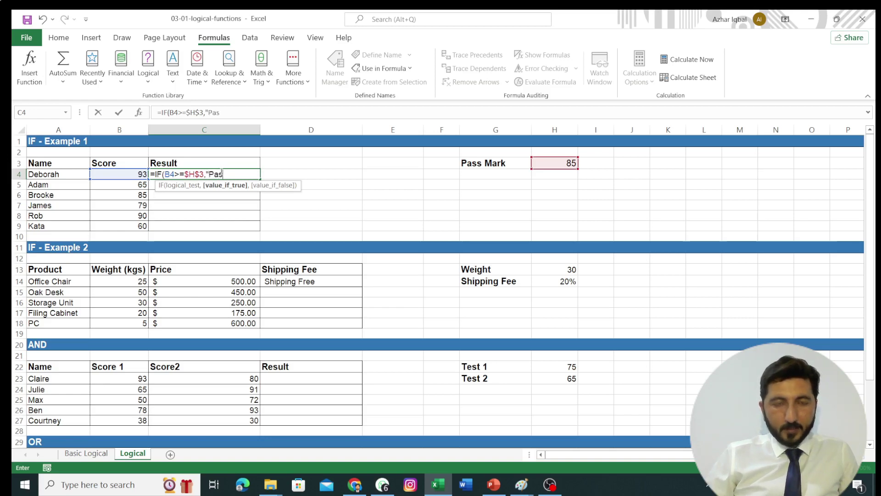
{"action": "type", "text": "s\""}
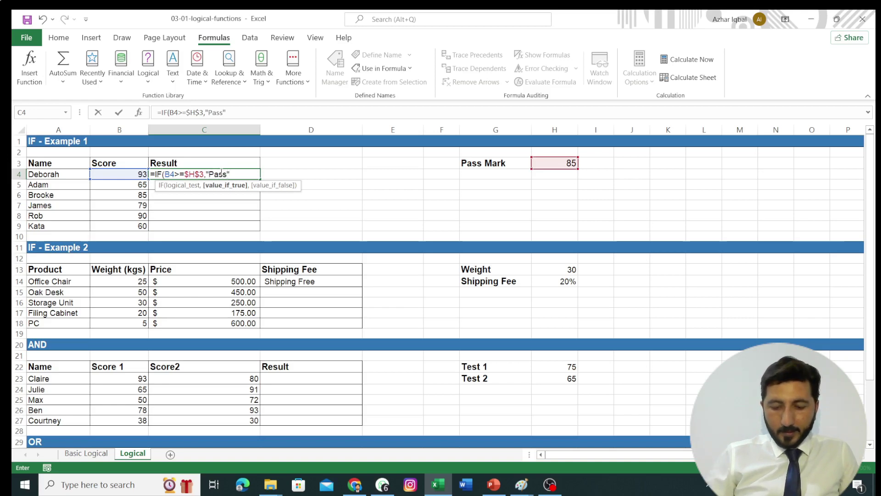
{"action": "type", "text": ",\""}
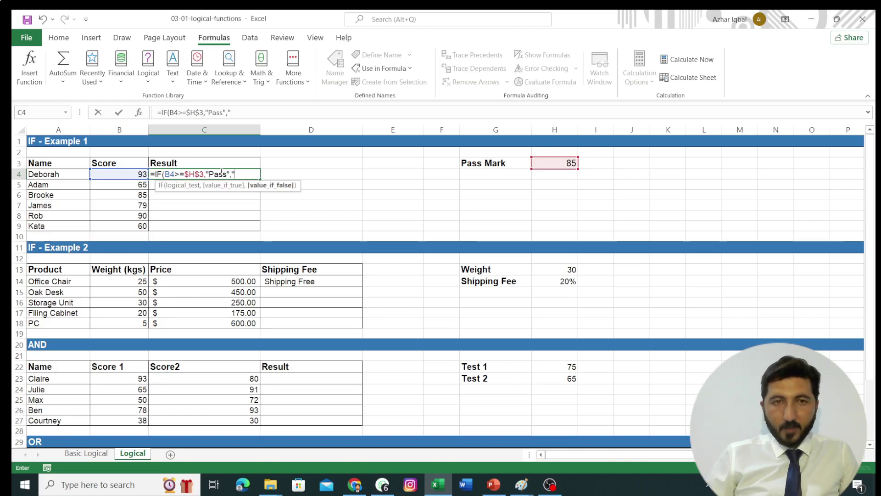
{"action": "type", "text": "Fail"}
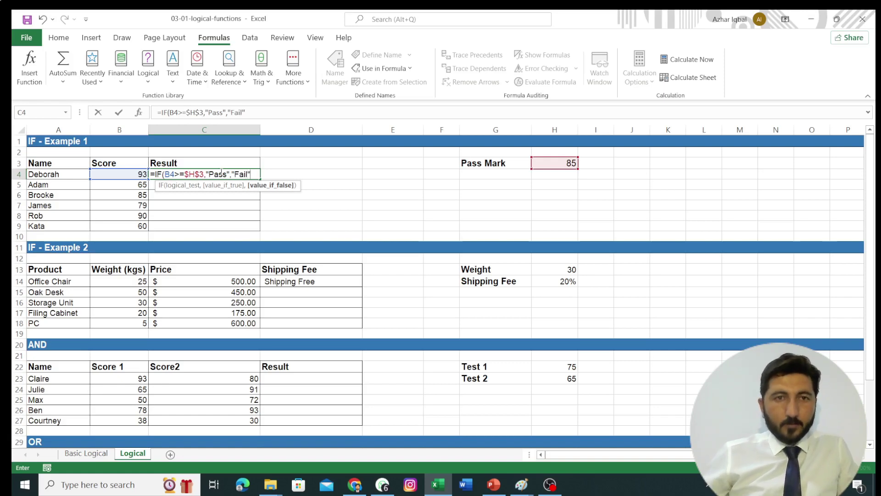
{"action": "key", "text": "Return"}
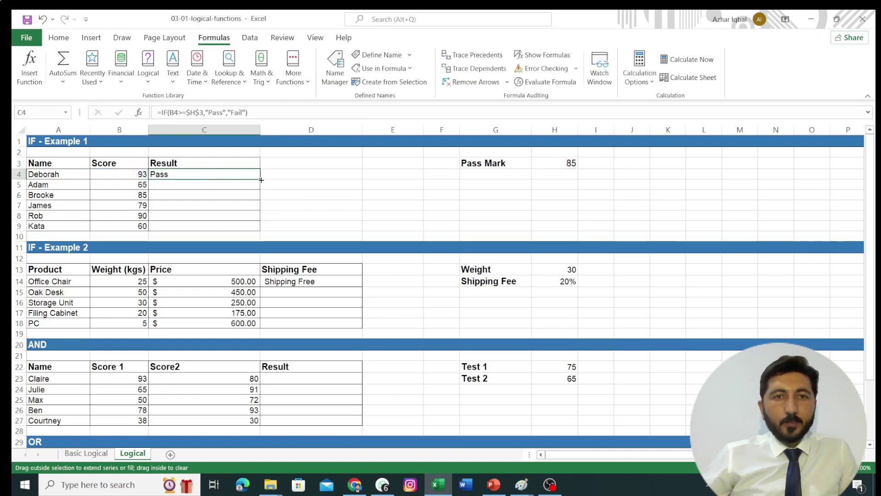
{"action": "left_click_drag", "start_coordinate": [261, 180], "coordinate": [254, 225]}
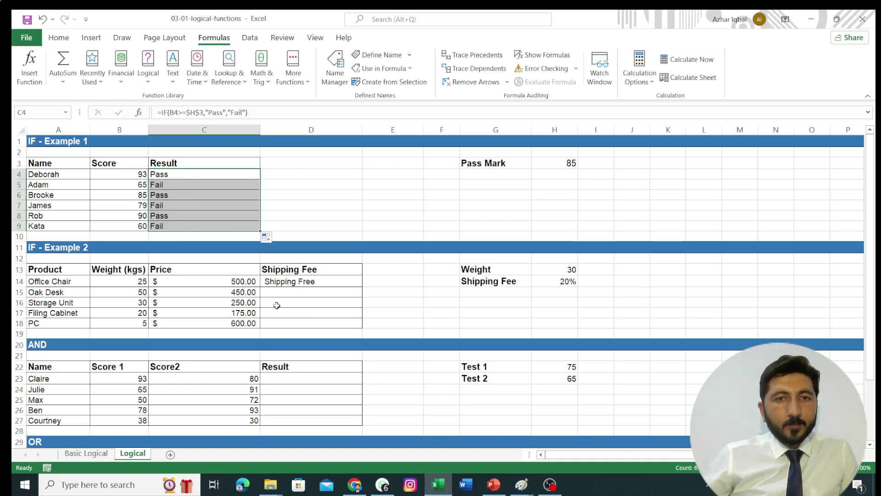
{"action": "left_click", "coordinate": [308, 288]}
- Delete the existing Shipping Free formula from D14, leaving the cell empty
{"action": "left_click", "coordinate": [315, 281]}
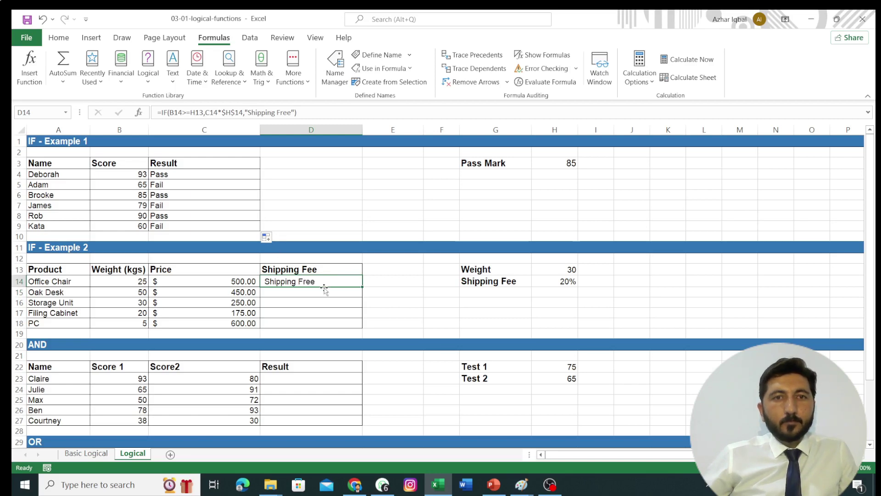
{"action": "key", "text": "Delete"}
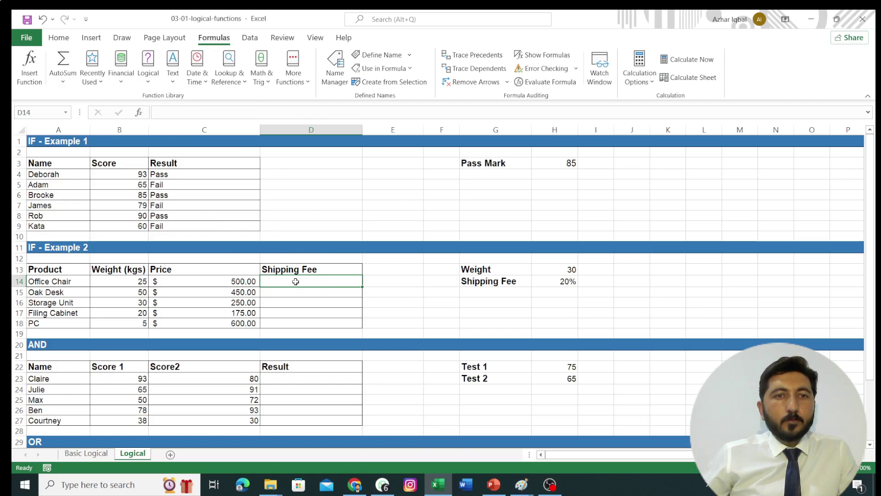
{"action": "key", "text": "ctrl+v"}
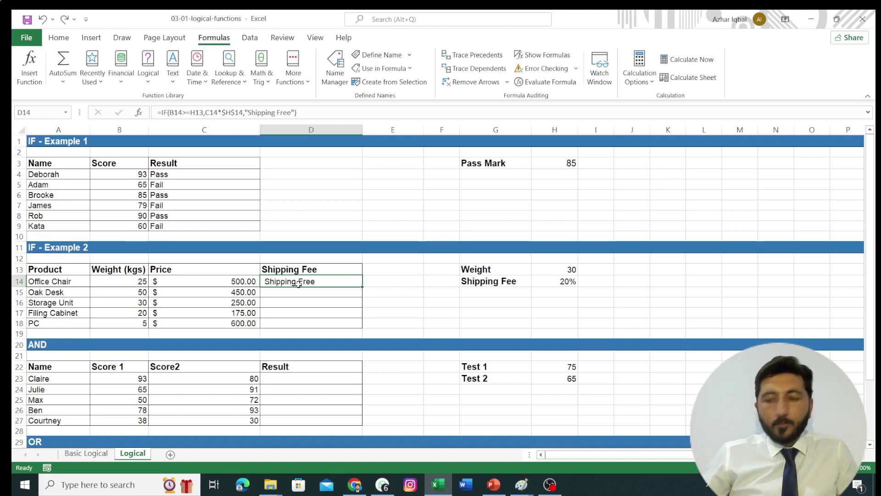
{"action": "key", "text": "Delete"}
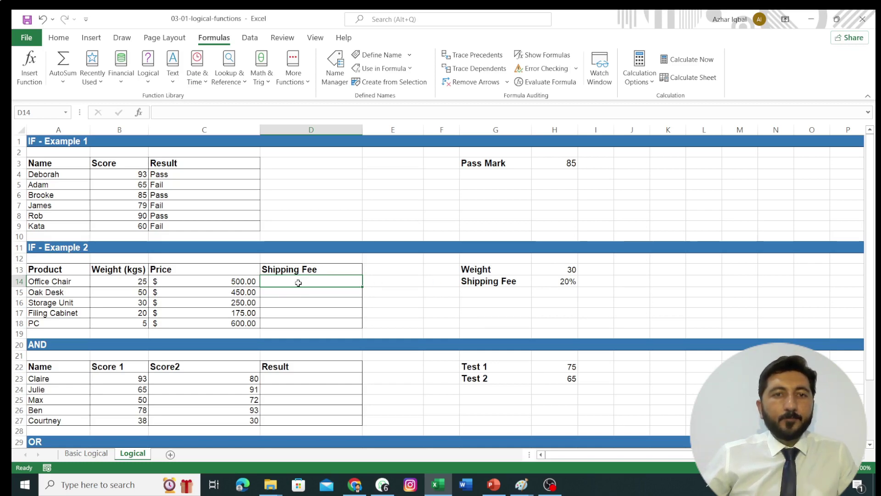
- Start D14's formula as =IF(B14>=$H$13, testing weight against the locked threshold
{"action": "type", "text": "="}
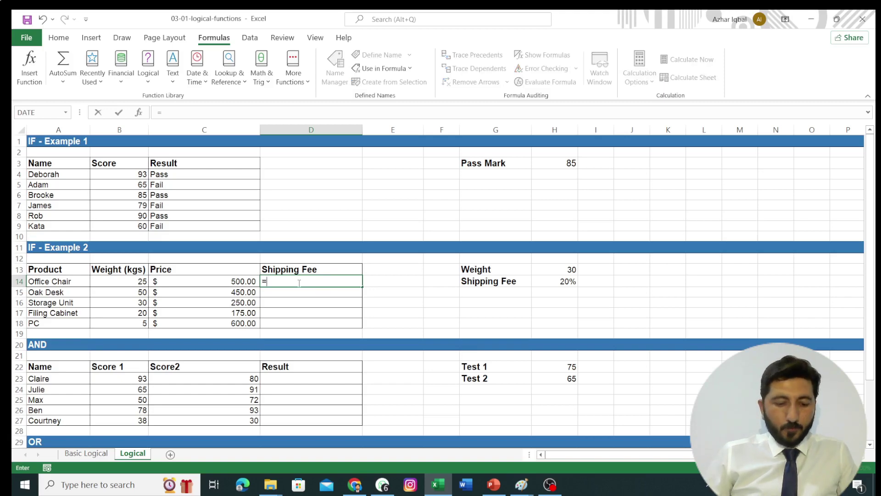
{"action": "type", "text": "IF"}
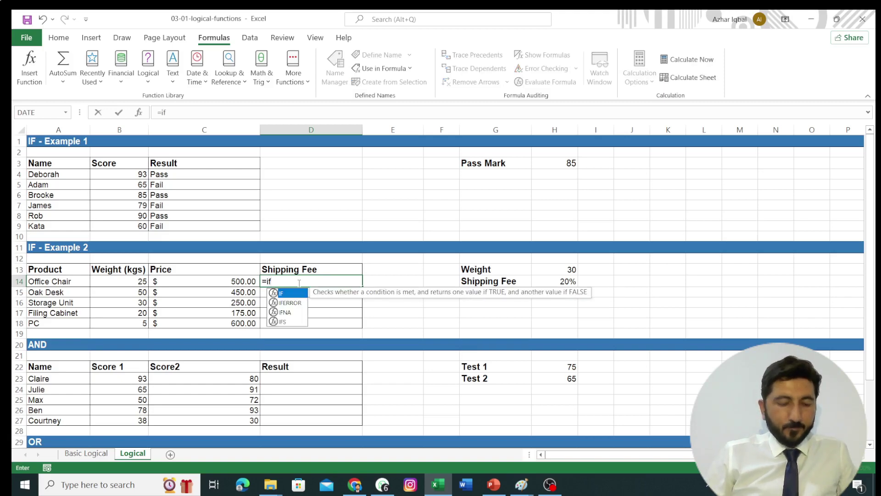
{"action": "type", "text": "("}
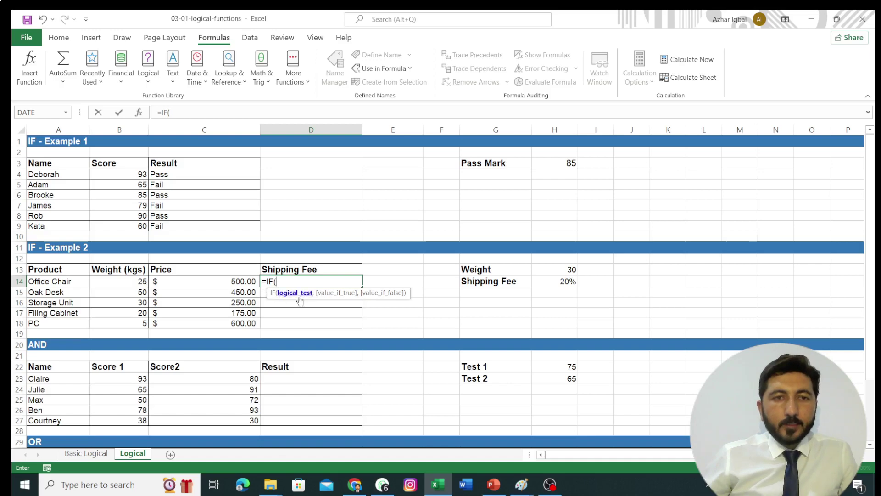
{"action": "left_click", "coordinate": [135, 282]}
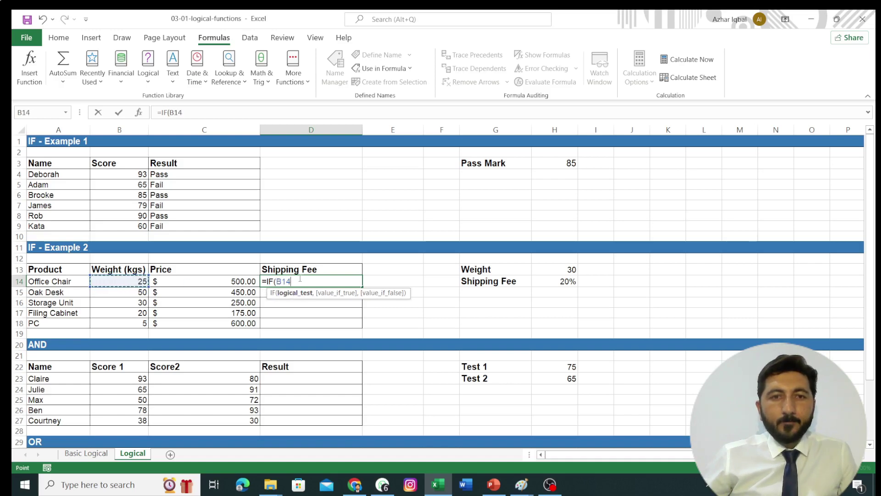
{"action": "type", "text": ">"}
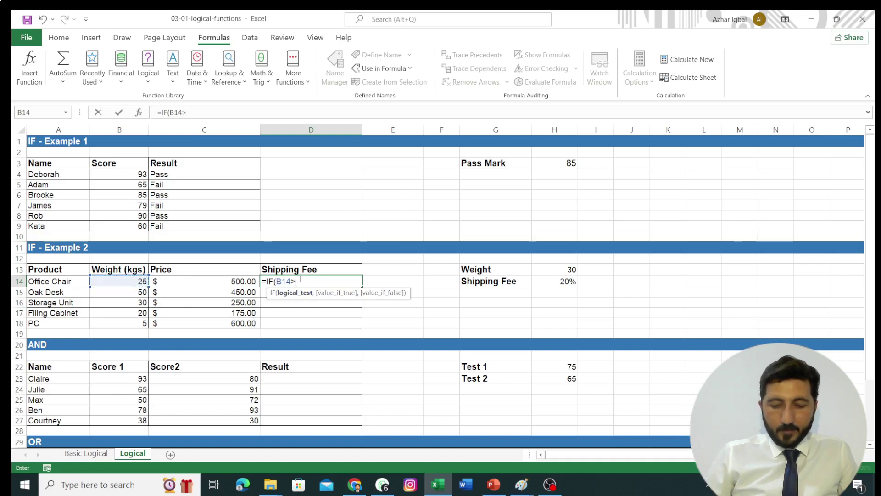
{"action": "type", "text": "="}
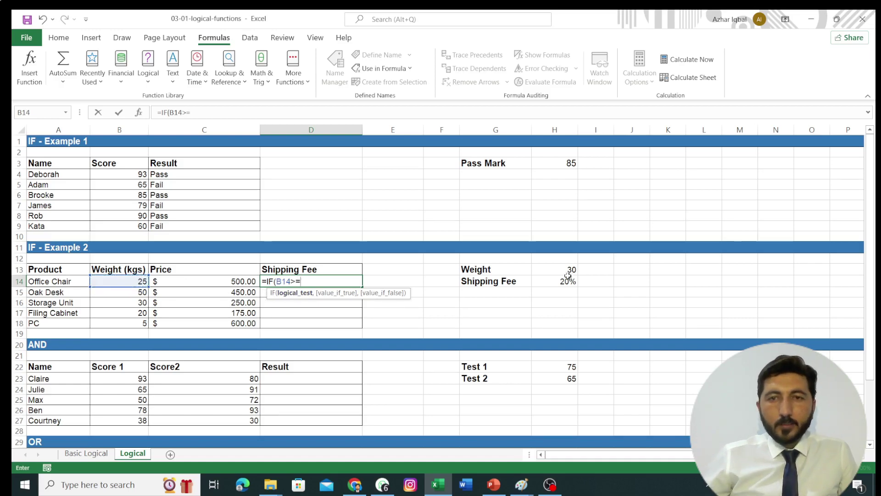
{"action": "left_click", "coordinate": [568, 274]}
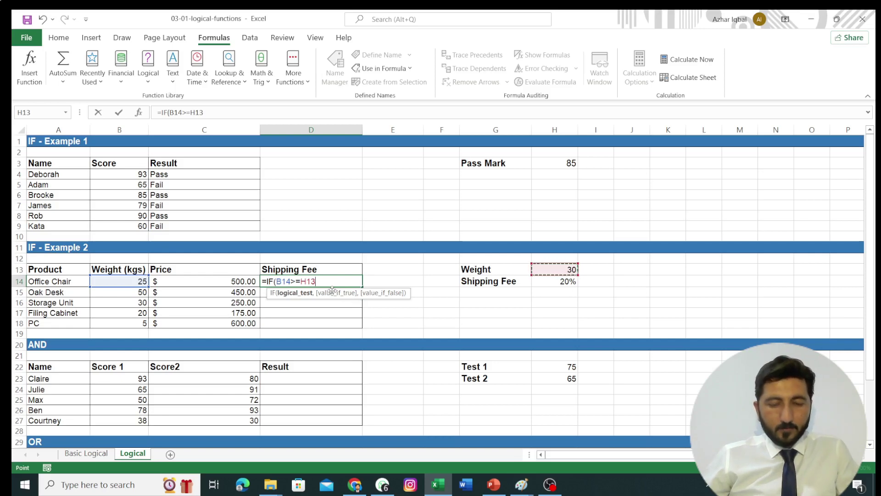
{"action": "key", "text": "F4"}
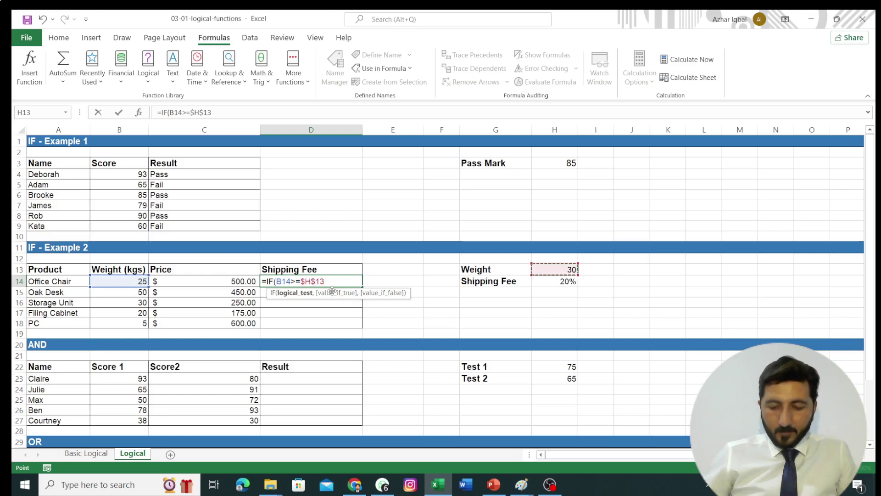
{"action": "type", "text": ","}
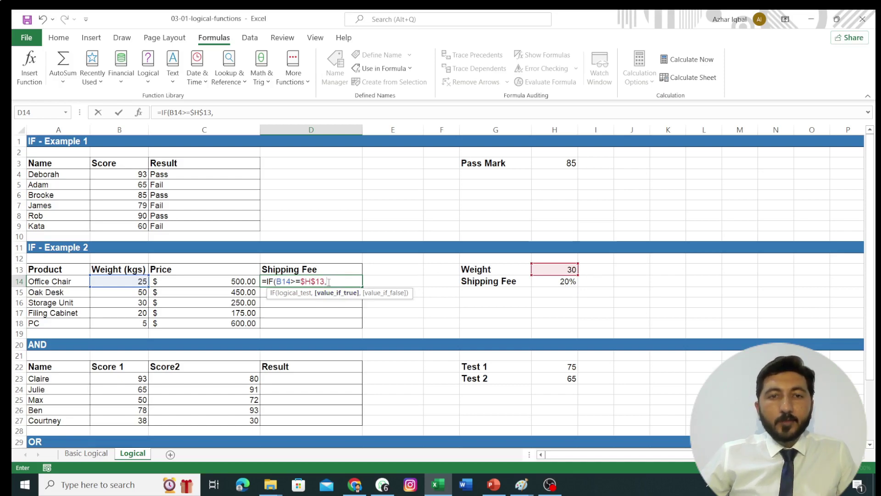
- Finish it with C14*$H$14 else "Shipping Free" and fill it down to D18
{"action": "left_click", "coordinate": [220, 281]}
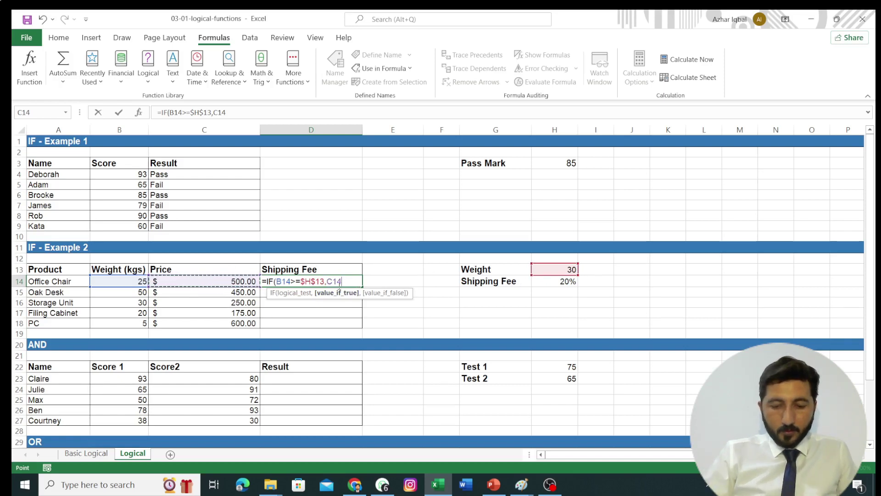
{"action": "type", "text": "*"}
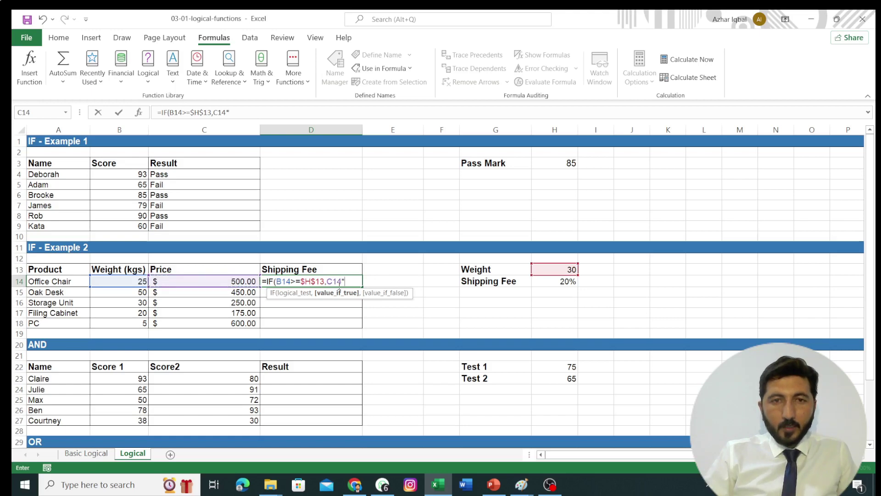
{"action": "left_click", "coordinate": [549, 281]}
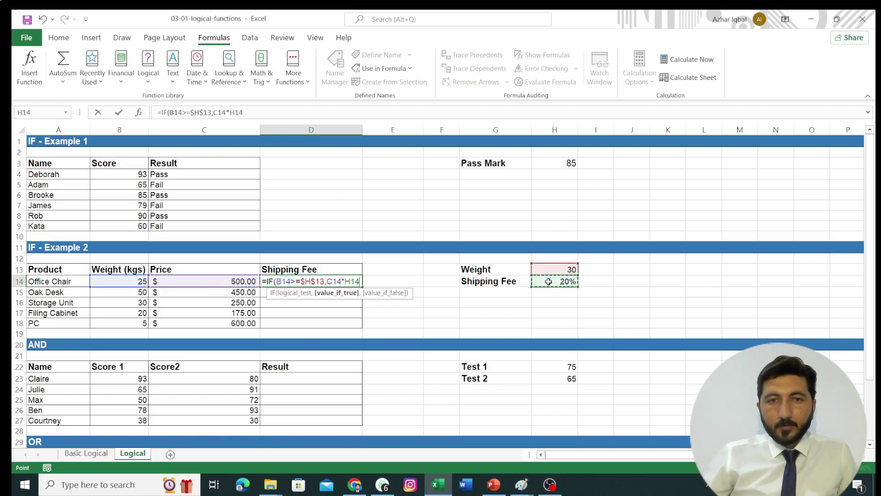
{"action": "key", "text": "F4"}
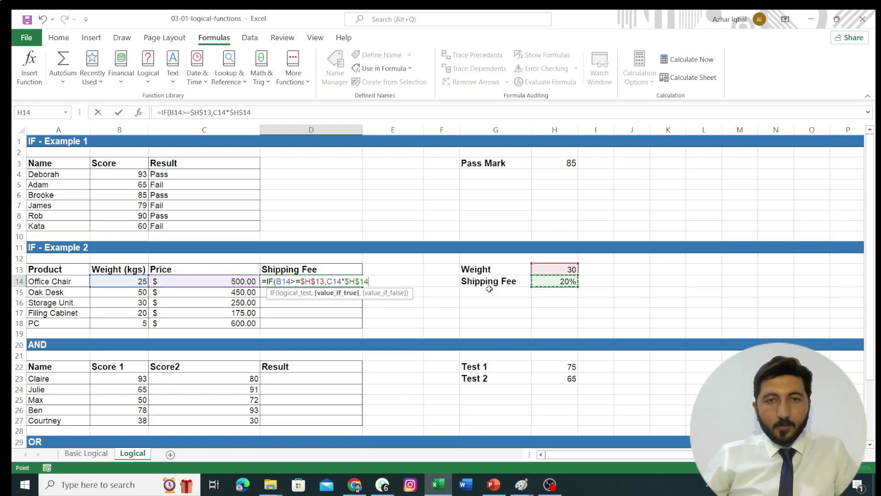
{"action": "type", "text": ","}
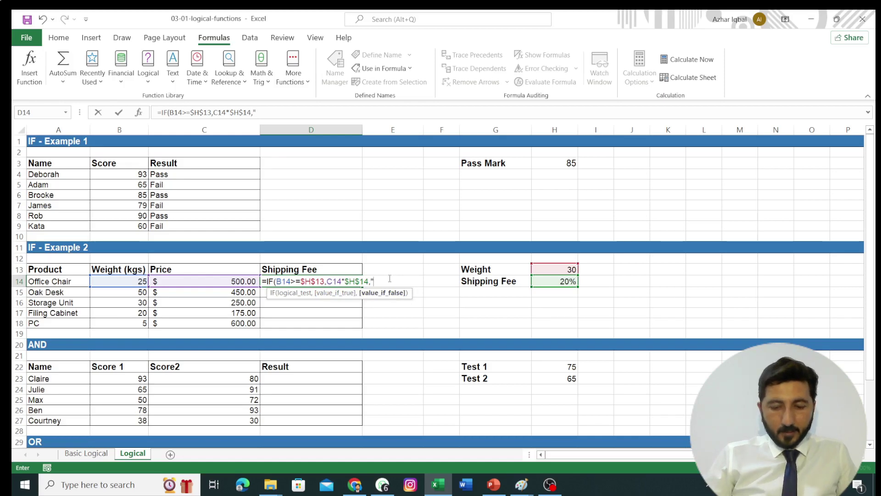
{"action": "type", "text": "hi"}
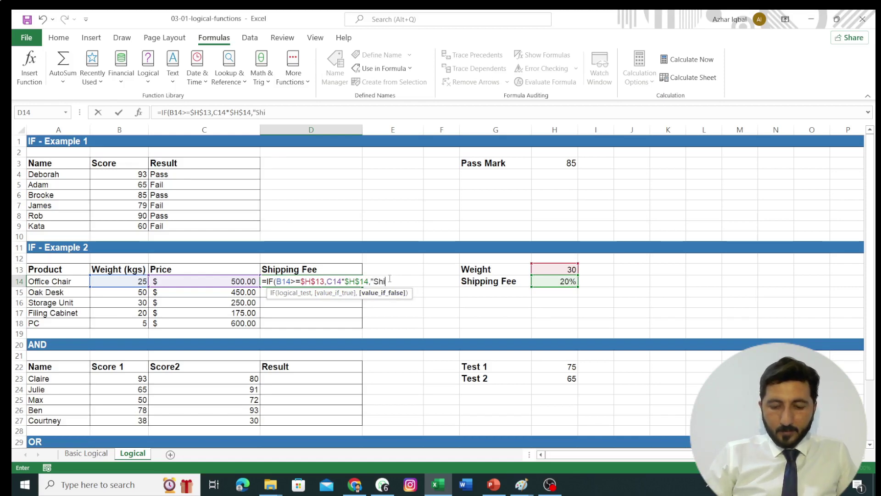
{"action": "type", "text": "pping F"}
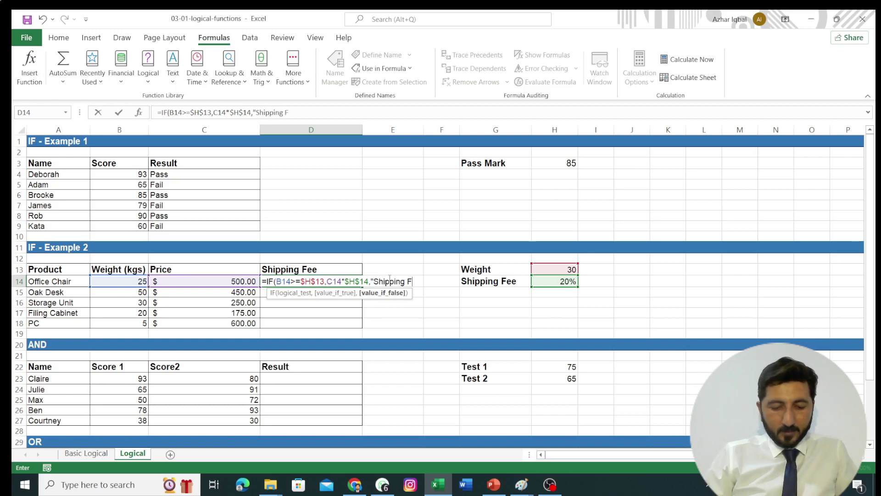
{"action": "type", "text": "ree"}
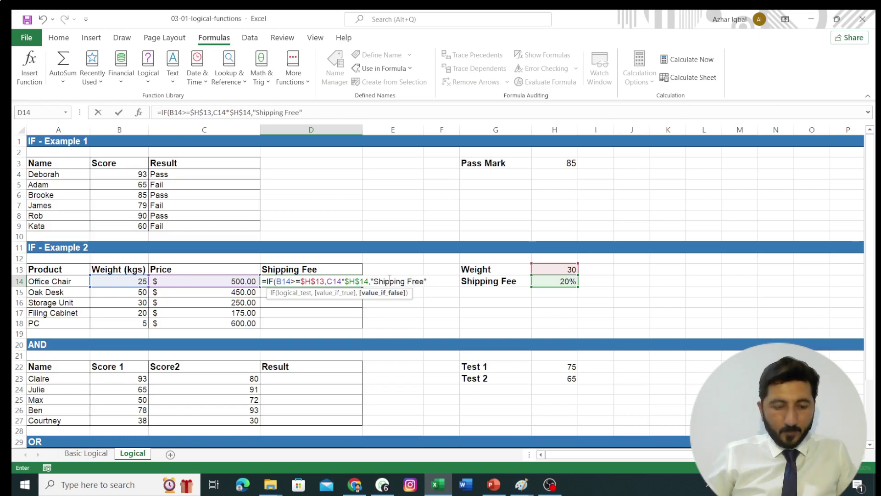
{"action": "left_click", "coordinate": [390, 279]}
{"action": "left_click", "coordinate": [342, 284]}
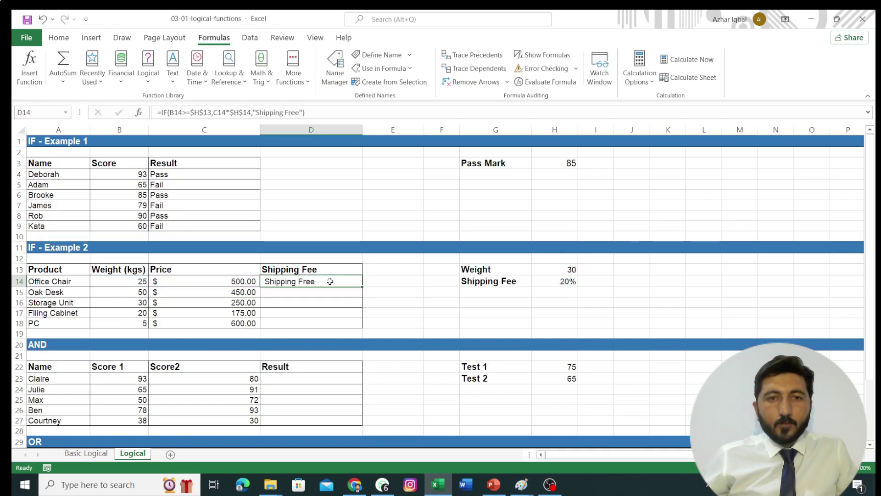
{"action": "left_click_drag", "start_coordinate": [363, 286], "coordinate": [362, 327]}
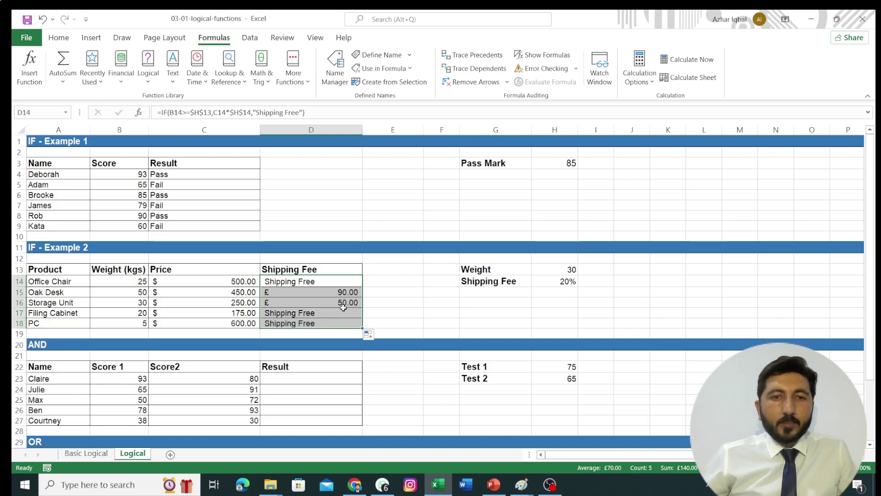
- Scroll down to the AND example table and select its first Result cell, D23
{"action": "scroll", "coordinate": [343, 307], "scroll_direction": "down", "scroll_amount": 1}
{"action": "scroll", "coordinate": [342, 312], "scroll_direction": "down", "scroll_amount": 1}
{"action": "scroll", "coordinate": [342, 316], "scroll_direction": "down", "scroll_amount": 1}
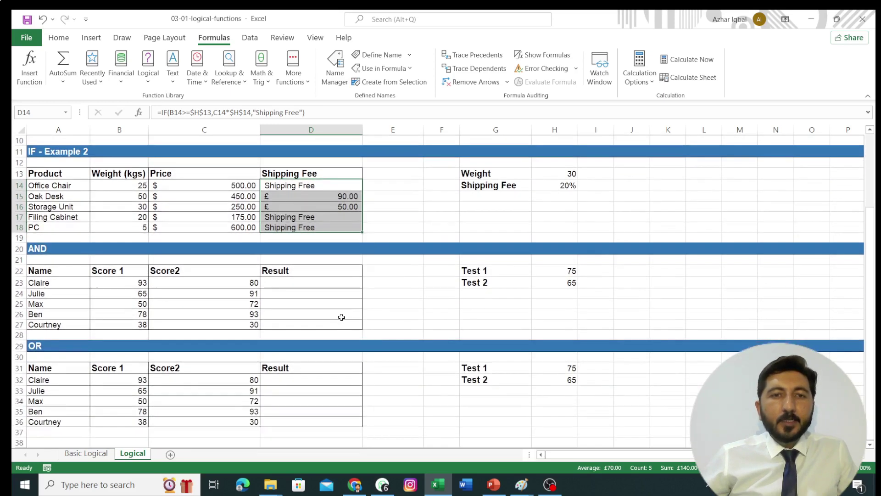
{"action": "scroll", "coordinate": [342, 317], "scroll_direction": "down", "scroll_amount": 1}
{"action": "left_click", "coordinate": [285, 250]}
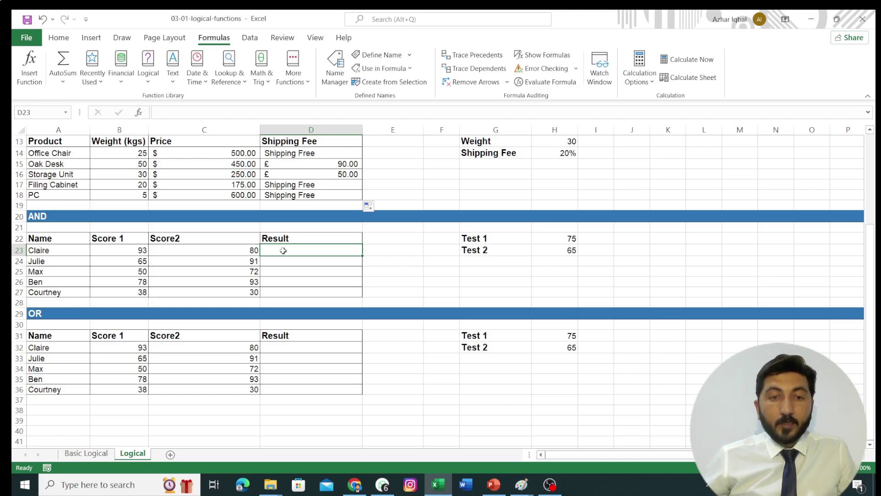
- Start D23 as =AND(B23>=$H$22, locking the Test 1 mark
{"action": "type", "text": "=A"}
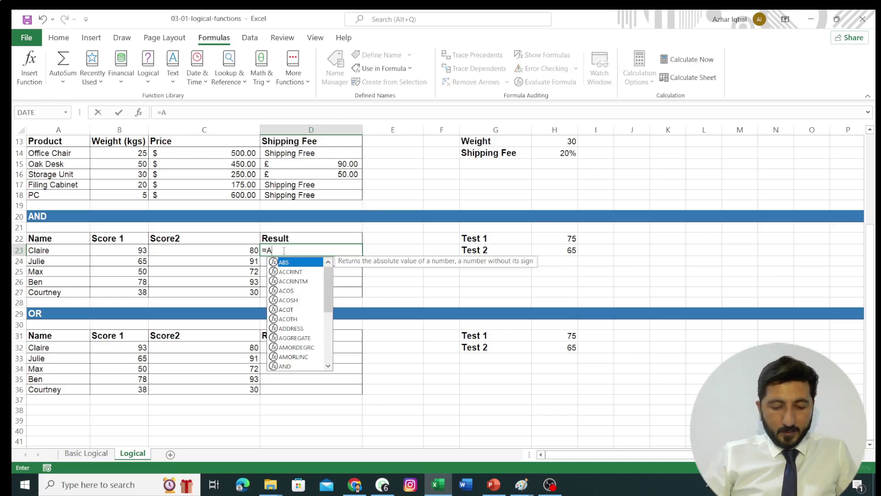
{"action": "type", "text": "ND("}
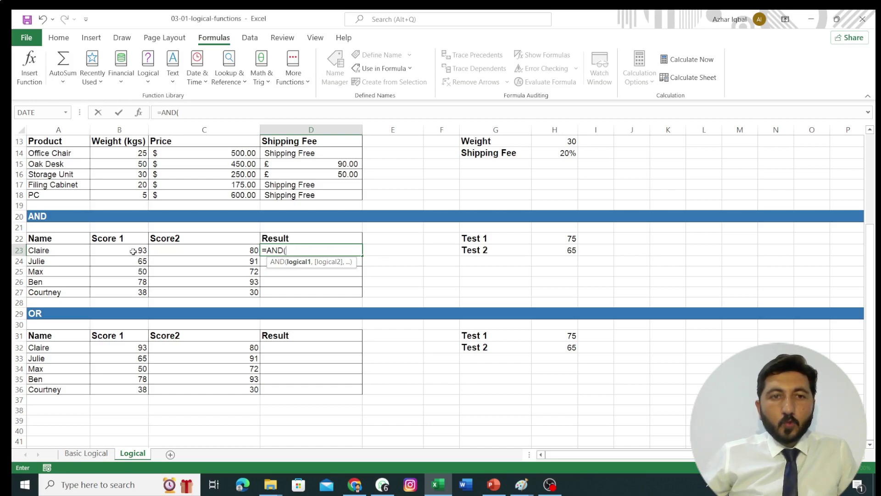
{"action": "left_click", "coordinate": [133, 251]}
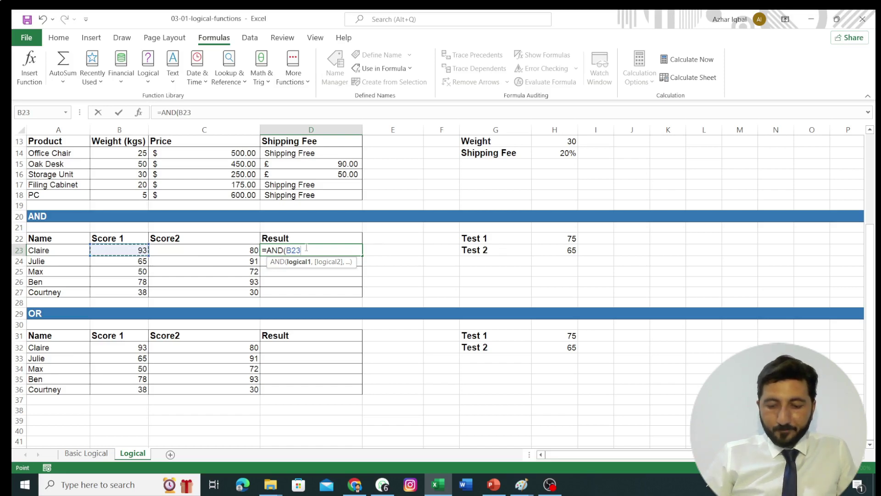
{"action": "type", "text": ">="}
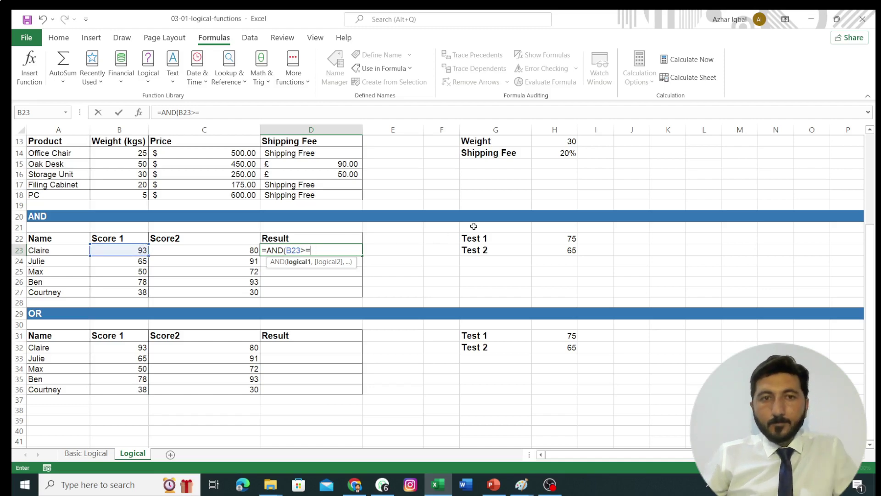
{"action": "left_click", "coordinate": [542, 239]}
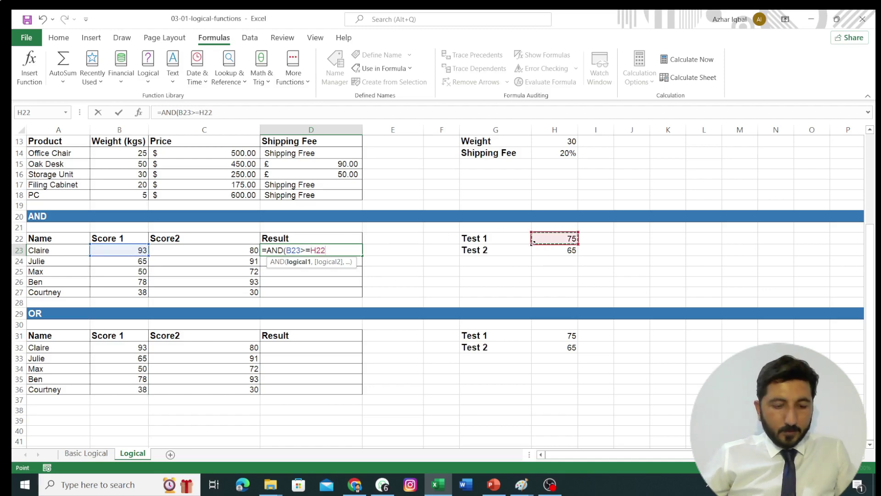
{"action": "key", "text": "F4"}
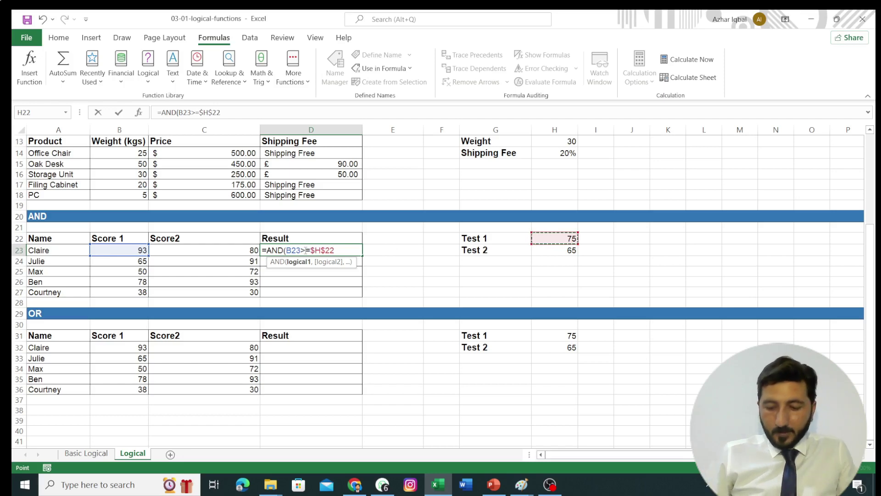
{"action": "type", "text": ","}
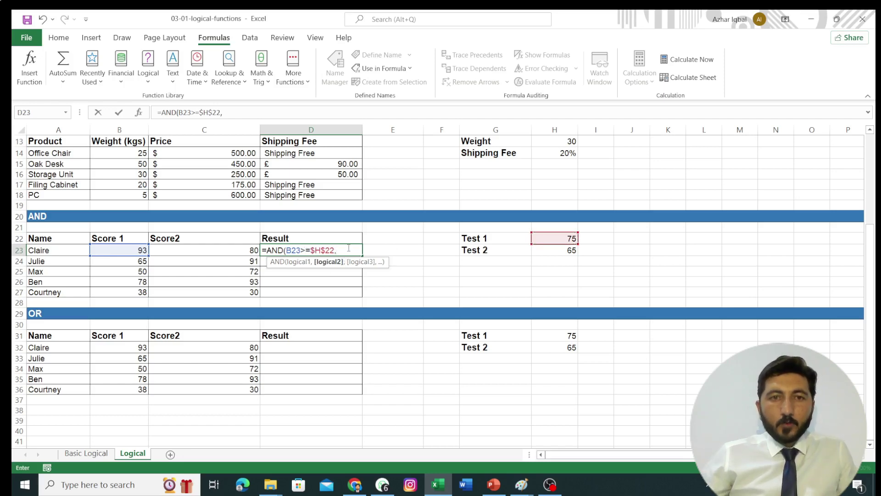
- Add the second condition C23>=$H$23 and fill the AND formula down to D27
{"action": "left_click", "coordinate": [186, 255]}
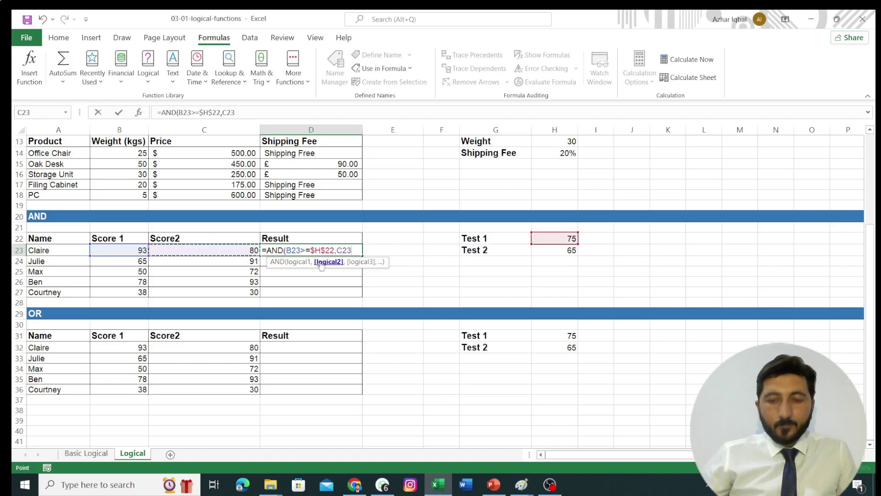
{"action": "type", "text": ">="}
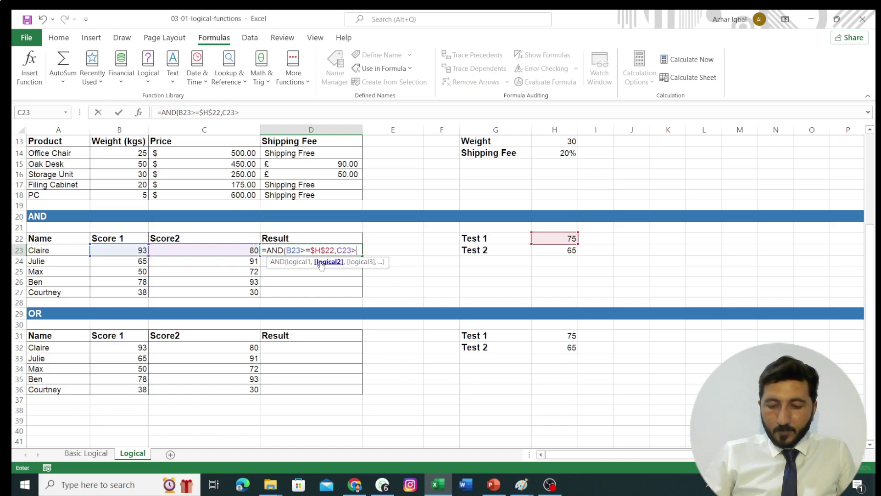
{"action": "left_click", "coordinate": [549, 250]}
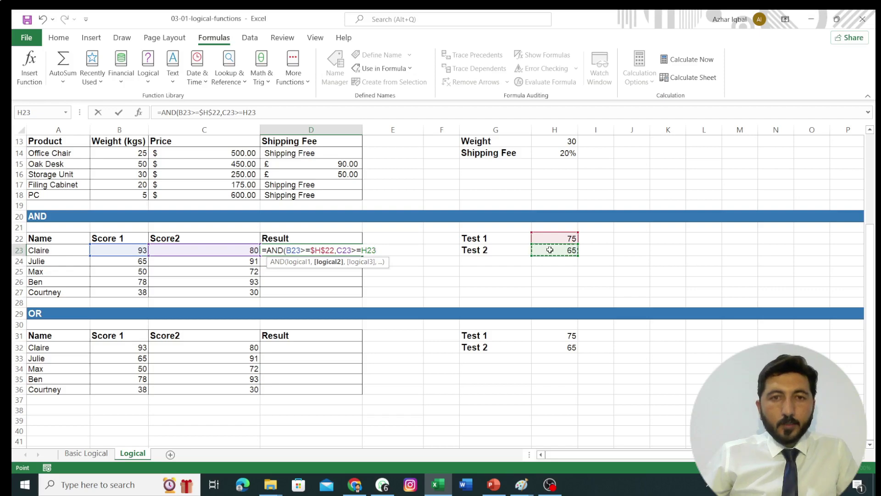
{"action": "key", "text": "F4"}
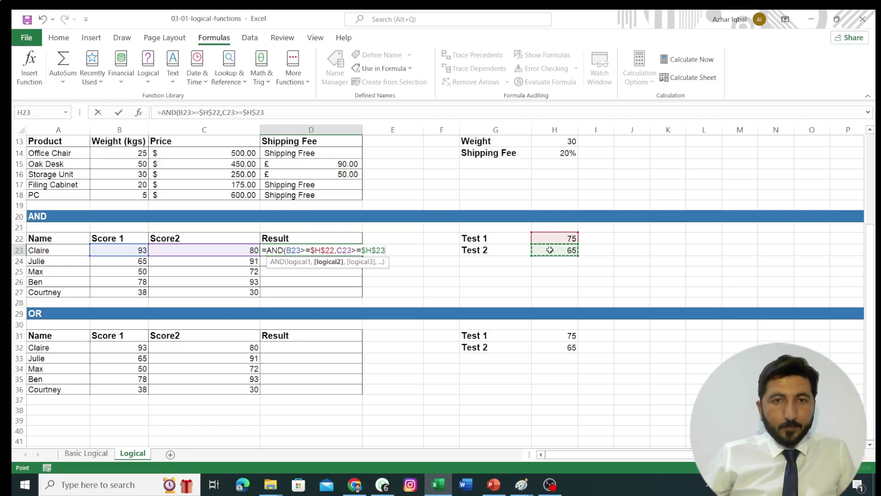
{"action": "key", "text": "Tab"}
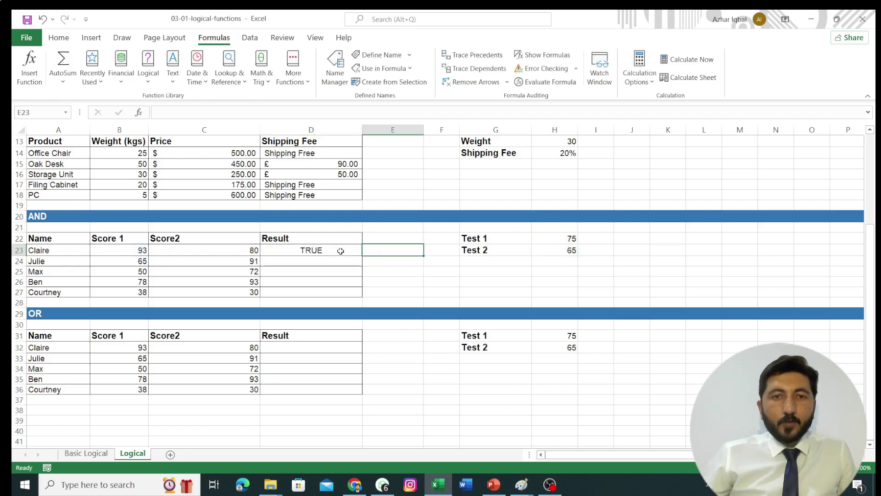
{"action": "left_click", "coordinate": [341, 251]}
{"action": "left_click_drag", "start_coordinate": [363, 257], "coordinate": [359, 294]}
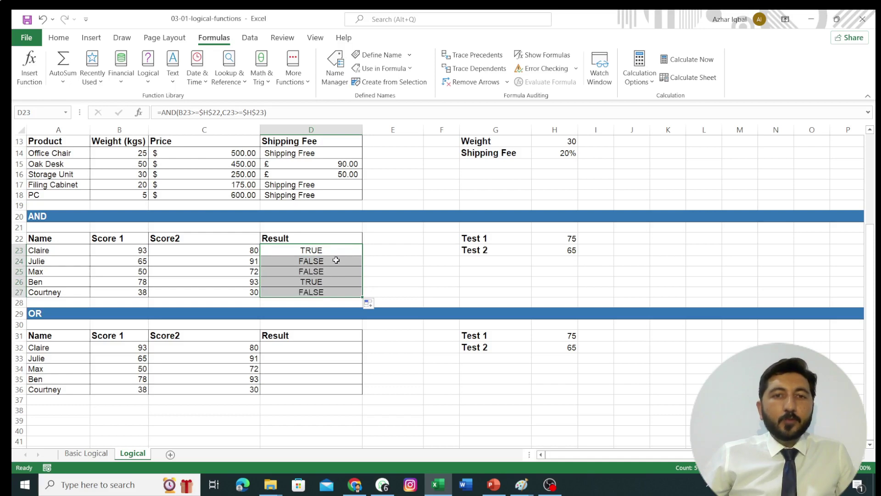
- Undo the fill and wrap D23's AND test in IF(...,"Pass","Fail")
{"action": "left_click", "coordinate": [370, 254]}
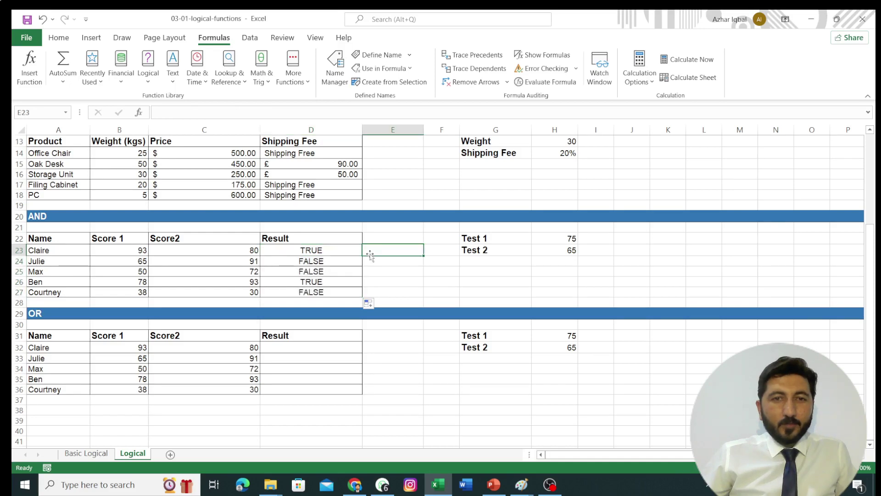
{"action": "key", "text": "ctrl+z"}
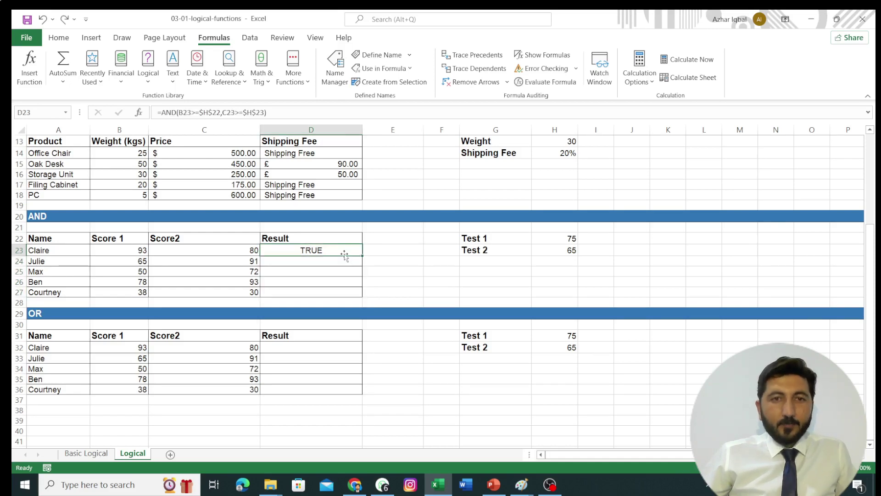
{"action": "double_click", "coordinate": [344, 254]}
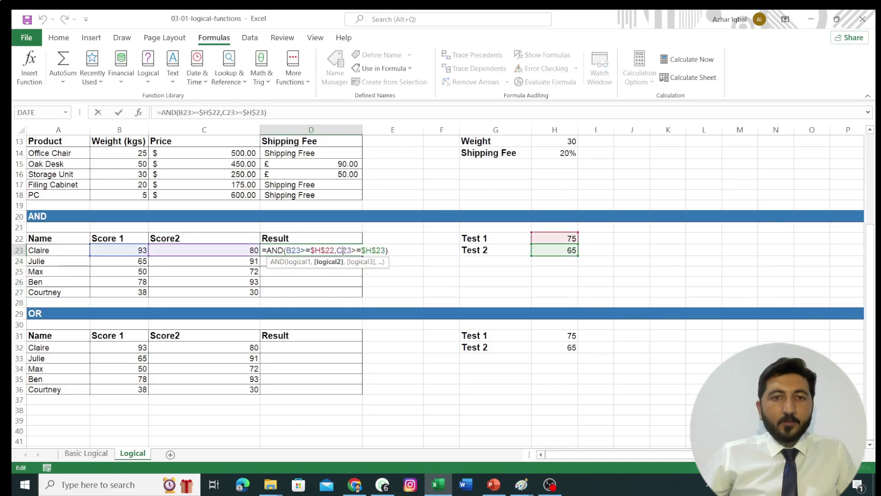
{"action": "left_click", "coordinate": [267, 250]}
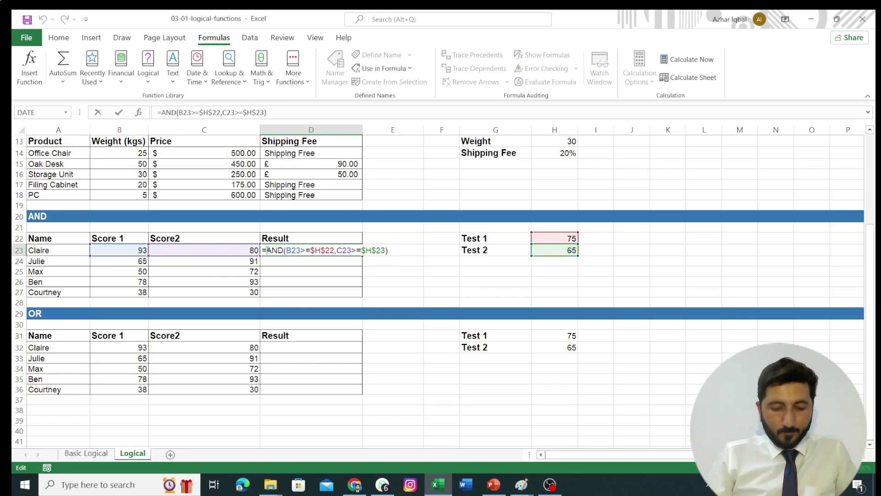
{"action": "type", "text": "I"}
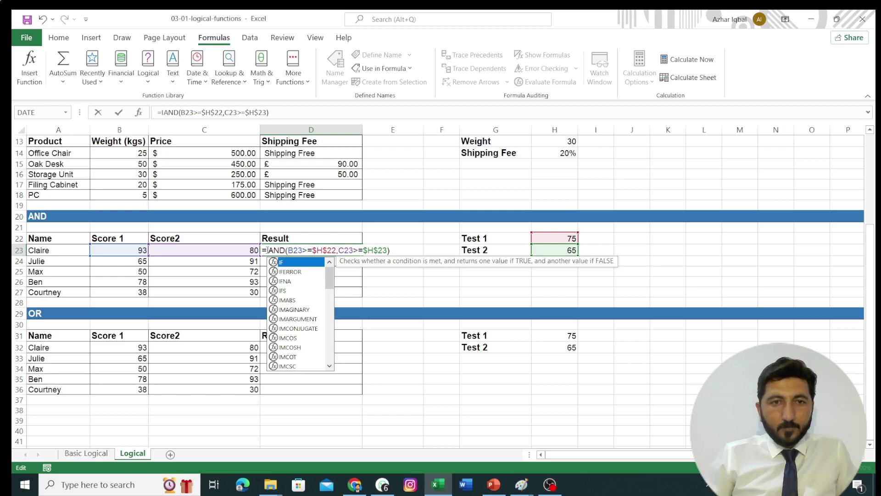
{"action": "type", "text": "F("}
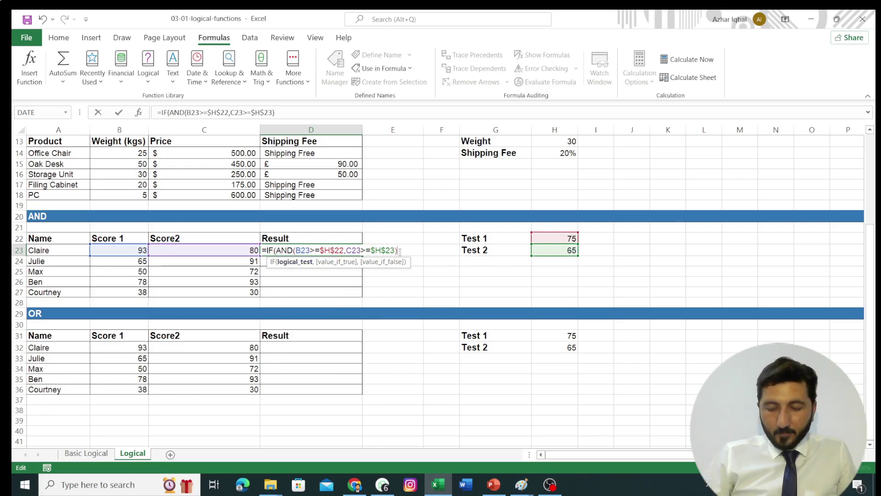
{"action": "type", "text": ",\"Pa"}
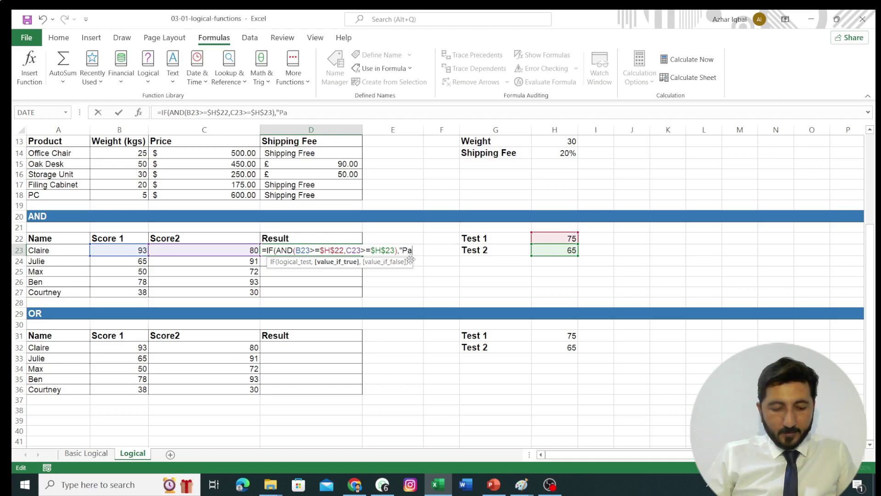
{"action": "type", "text": "ss\""}
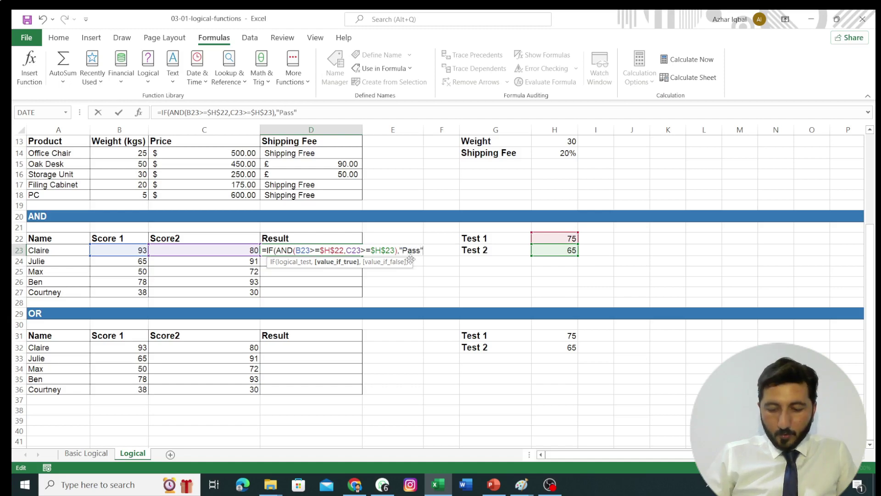
{"action": "type", "text": ","}
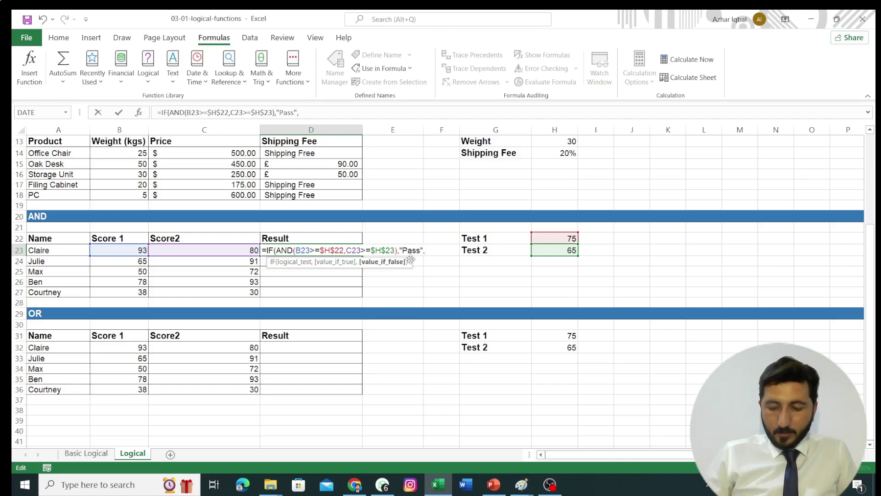
{"action": "type", "text": "\"Fa"}
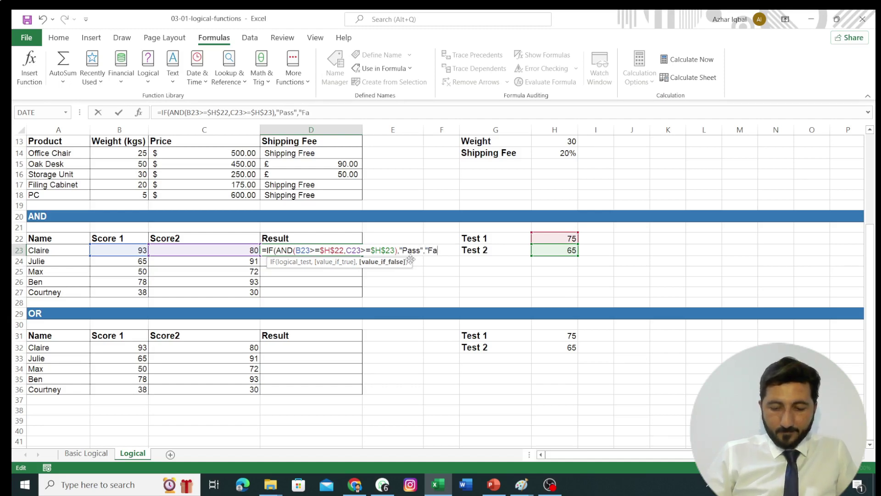
{"action": "type", "text": "il"}
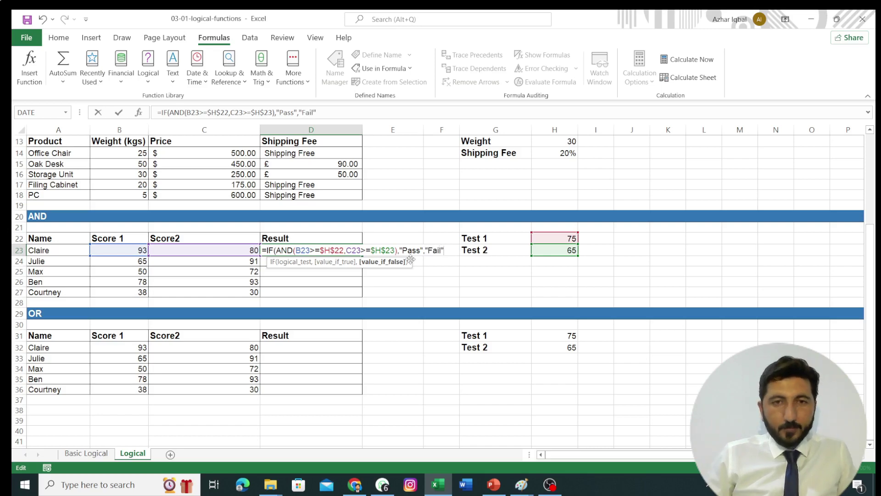
{"action": "key", "text": "Return"}
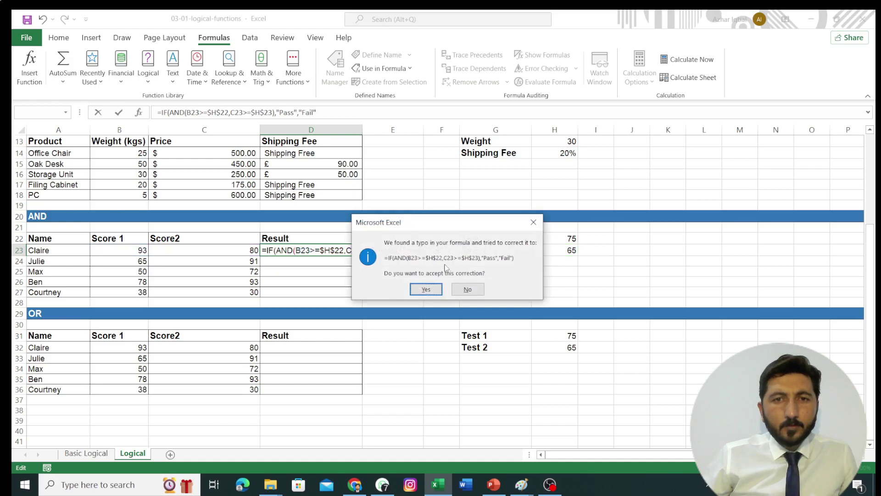
- Accept Excel's formula correction and fill the Pass/Fail formula down to D27
{"action": "left_click", "coordinate": [427, 288]}
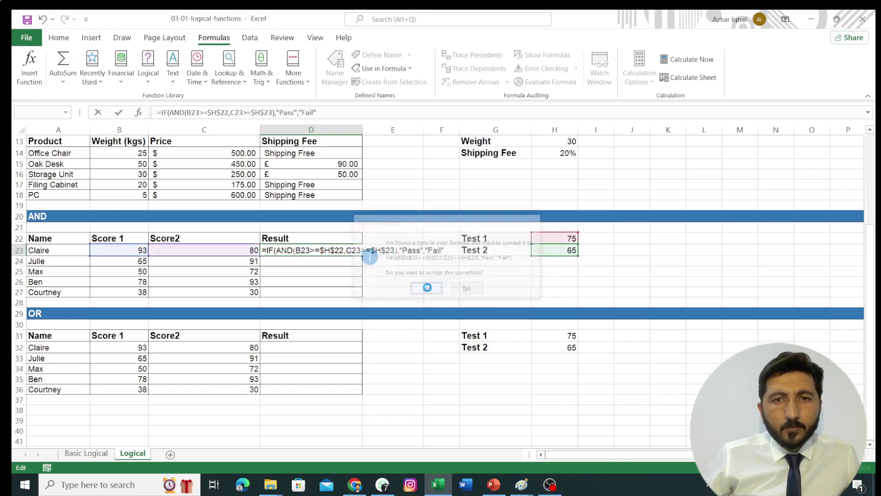
{"action": "left_click", "coordinate": [336, 250]}
{"action": "left_click_drag", "start_coordinate": [362, 257], "coordinate": [360, 297]}
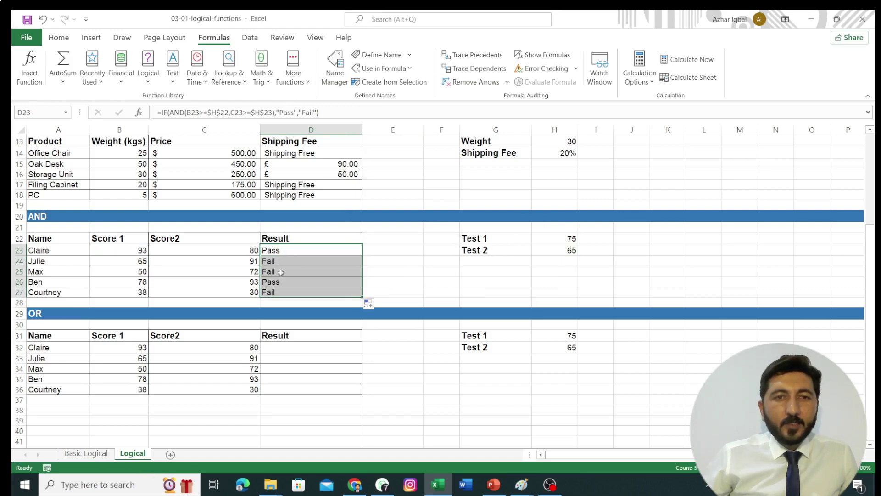
{"action": "left_click", "coordinate": [294, 349]}
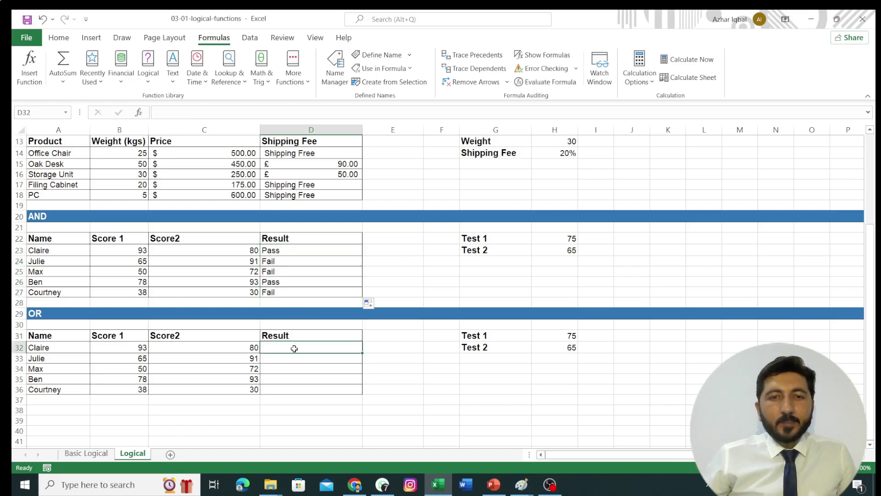
- Enter =OR(B32>=$H$31,C32>=$H$32) in D32 for Claire's scores
{"action": "scroll", "coordinate": [294, 349], "scroll_direction": "down", "scroll_amount": 1}
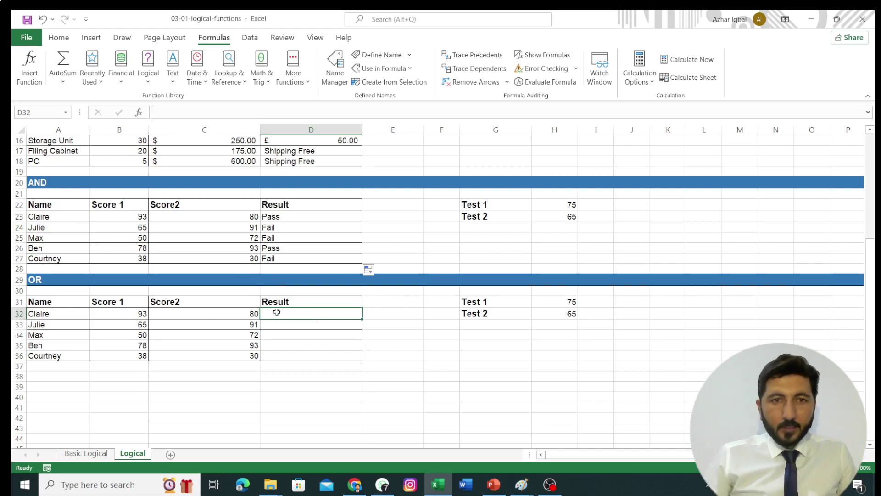
{"action": "type", "text": "="}
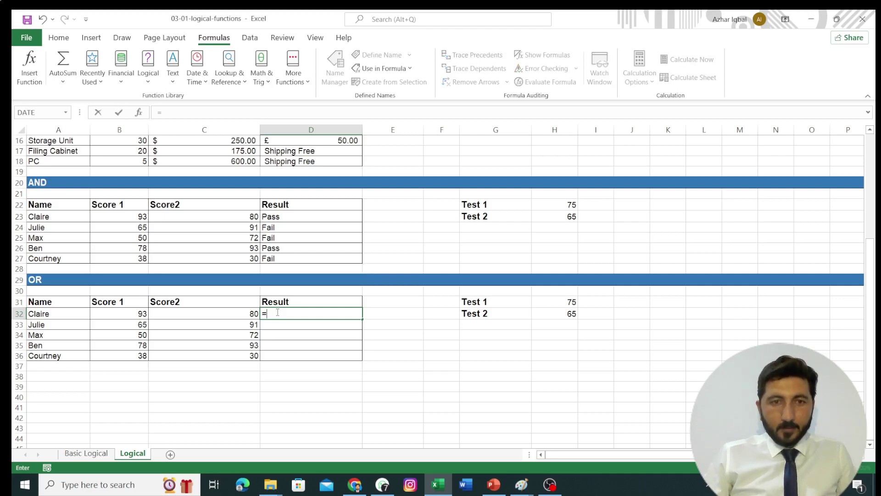
{"action": "type", "text": "OR"}
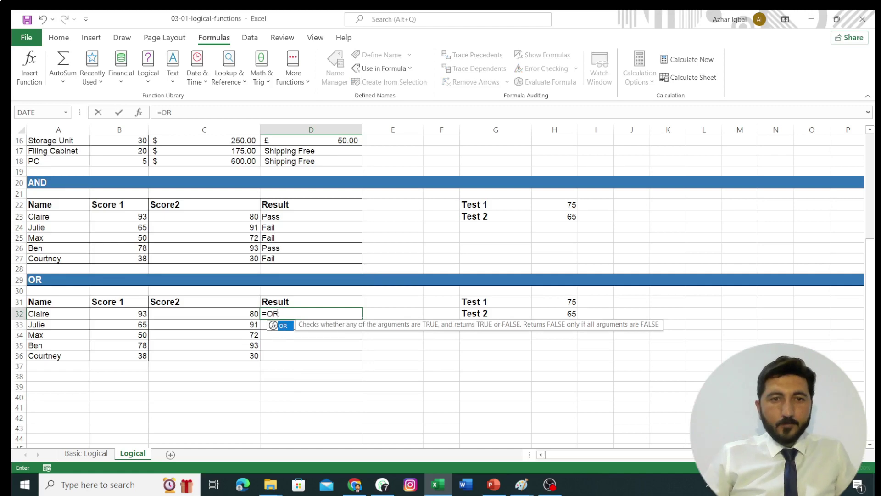
{"action": "type", "text": "("}
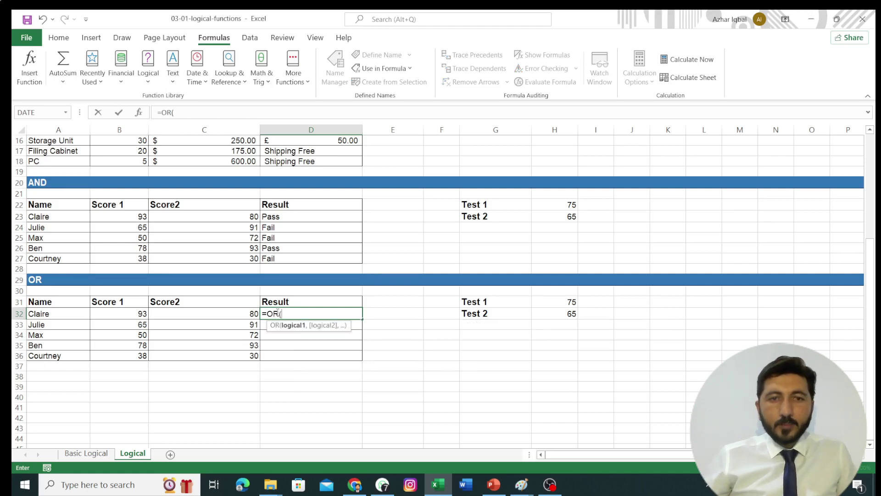
{"action": "left_click", "coordinate": [133, 314]}
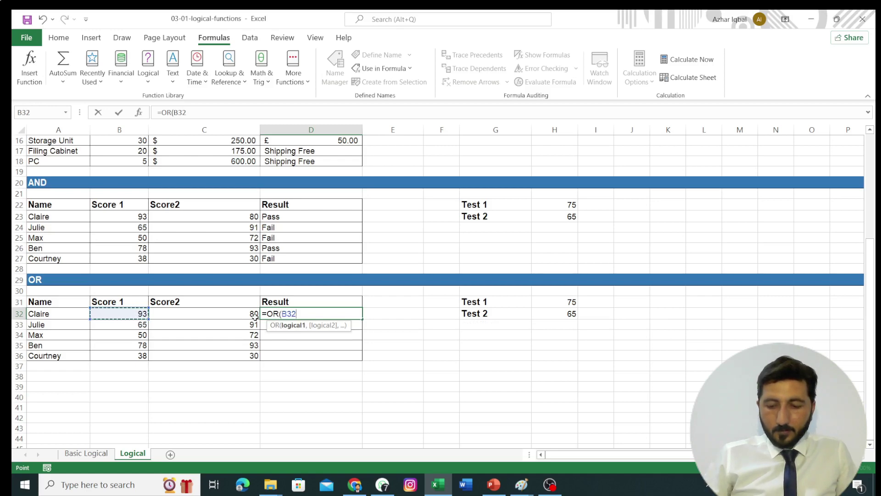
{"action": "type", "text": ">="}
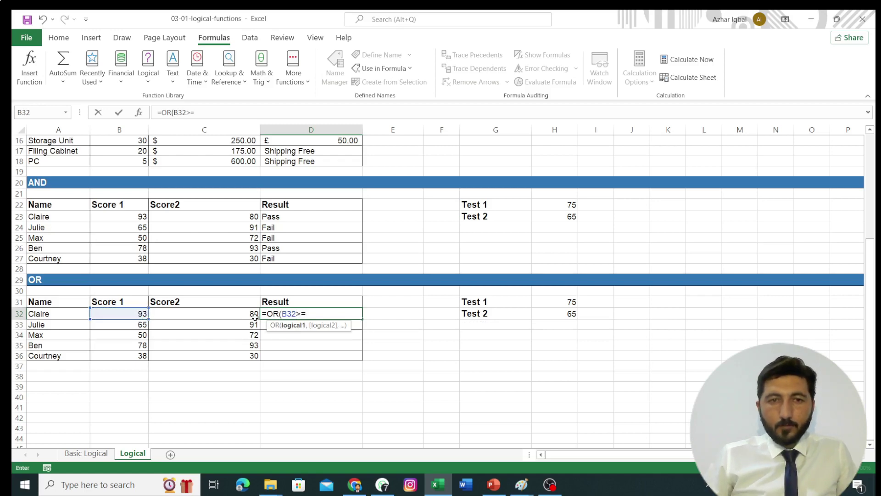
{"action": "left_click", "coordinate": [553, 304]}
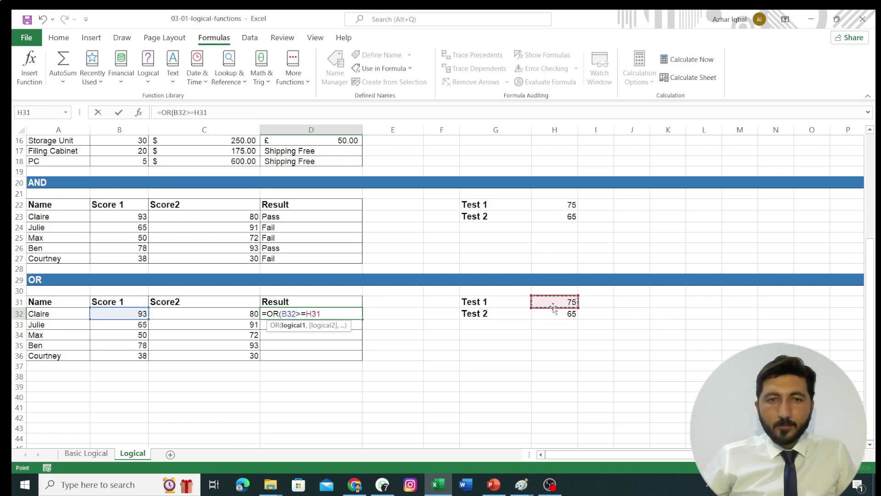
{"action": "key", "text": "F4"}
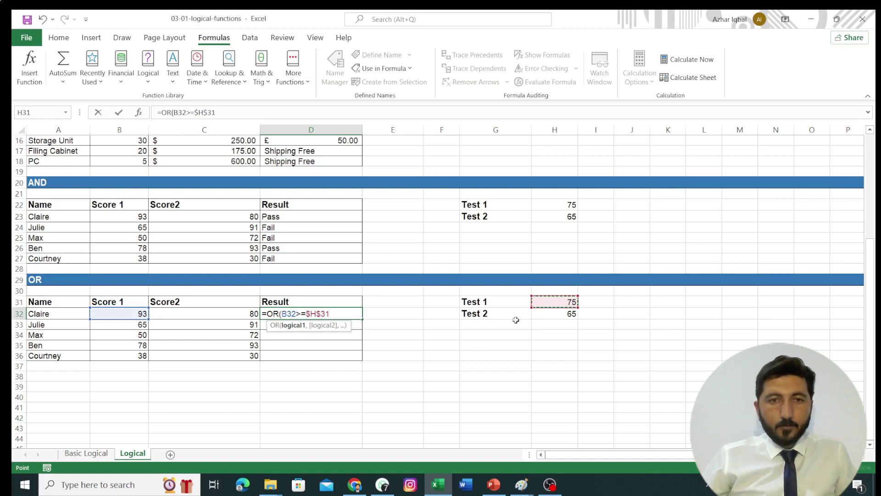
{"action": "type", "text": ","}
{"action": "left_click", "coordinate": [174, 314]}
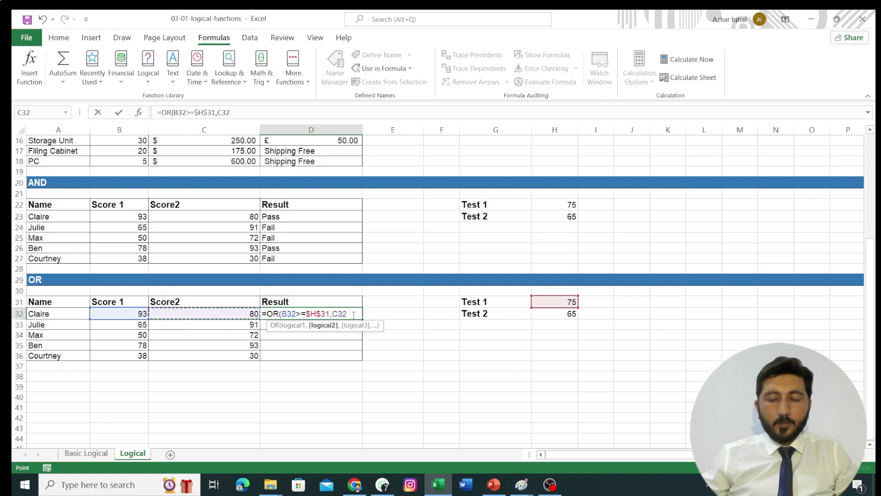
{"action": "type", "text": ">="}
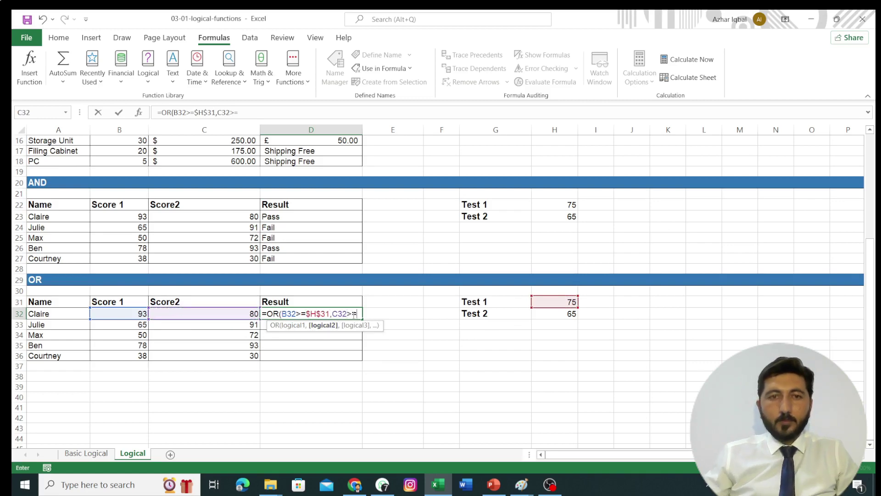
{"action": "left_click", "coordinate": [567, 313]}
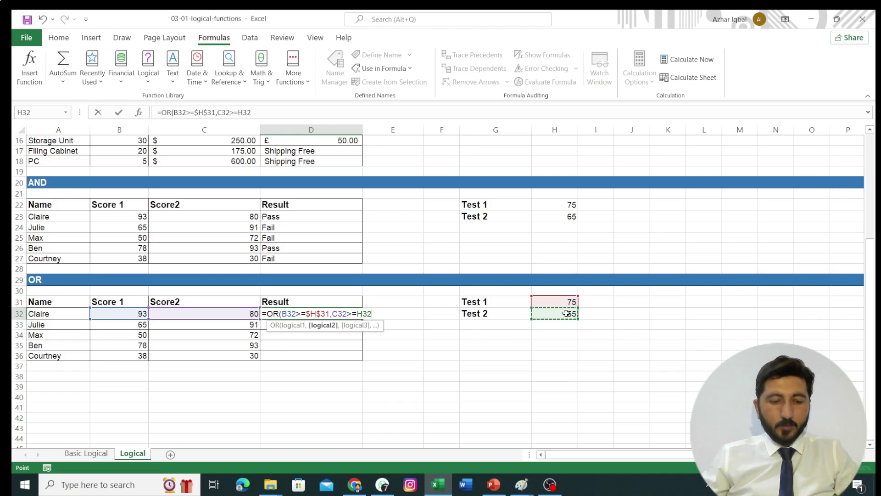
{"action": "key", "text": "F4"}
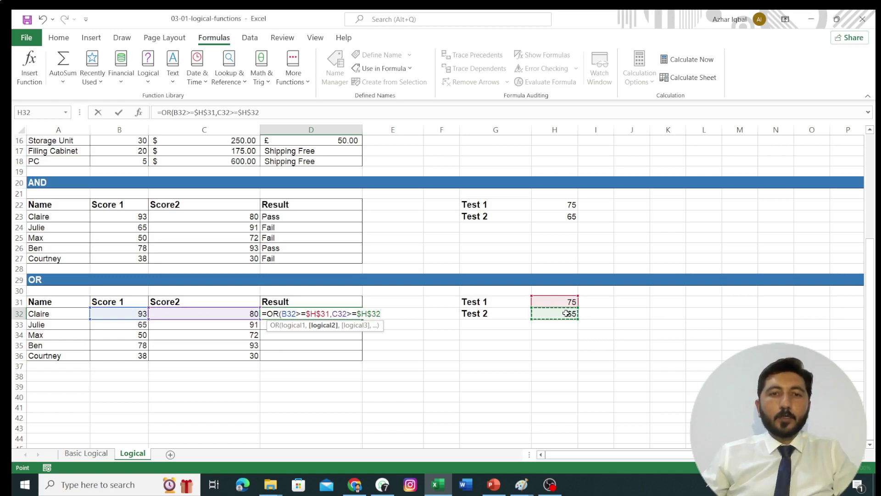
{"action": "key", "text": "Tab"}
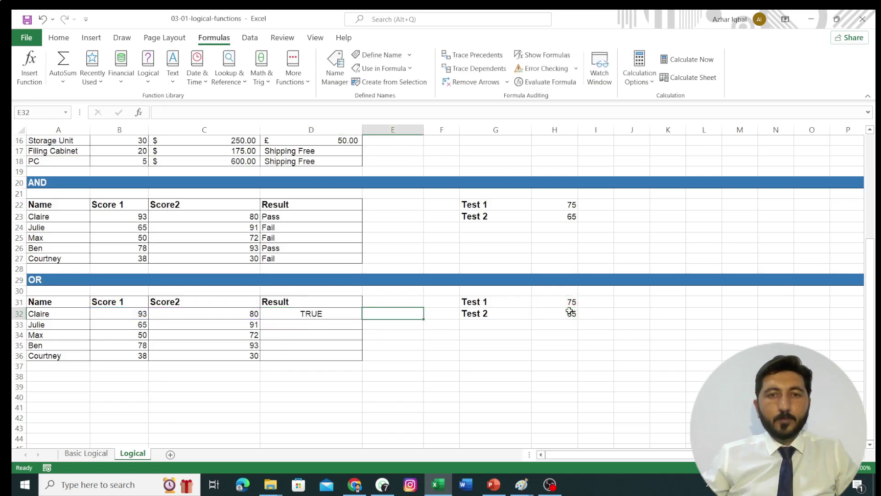
- Wrap D32's OR test in an IF returning "Pass" or "Fail" and copy it down to D36
{"action": "left_click", "coordinate": [342, 317]}
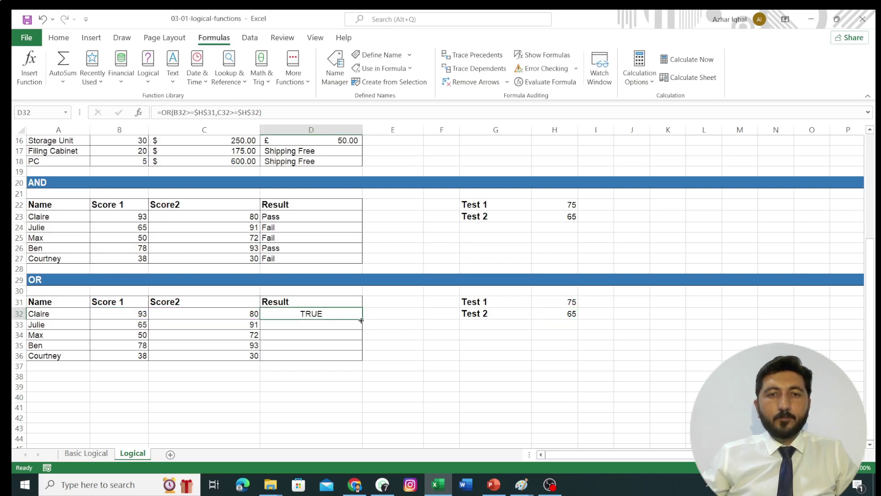
{"action": "double_click", "coordinate": [296, 314]}
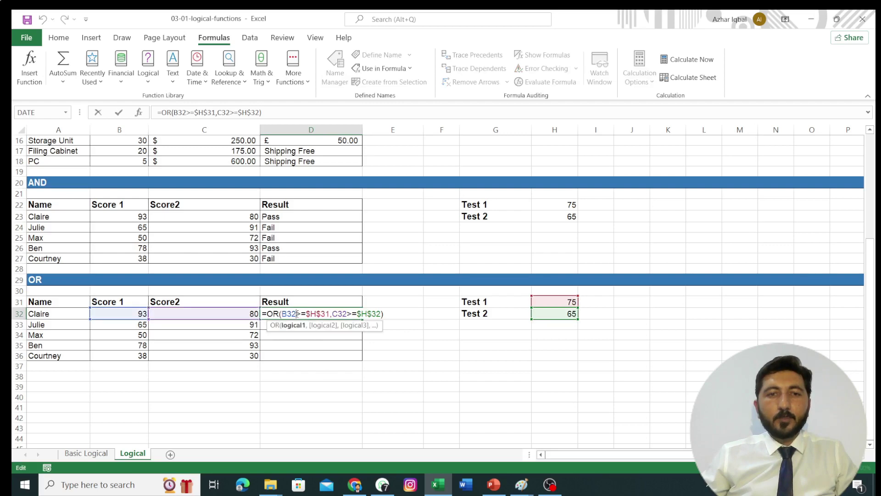
{"action": "left_click", "coordinate": [268, 314]}
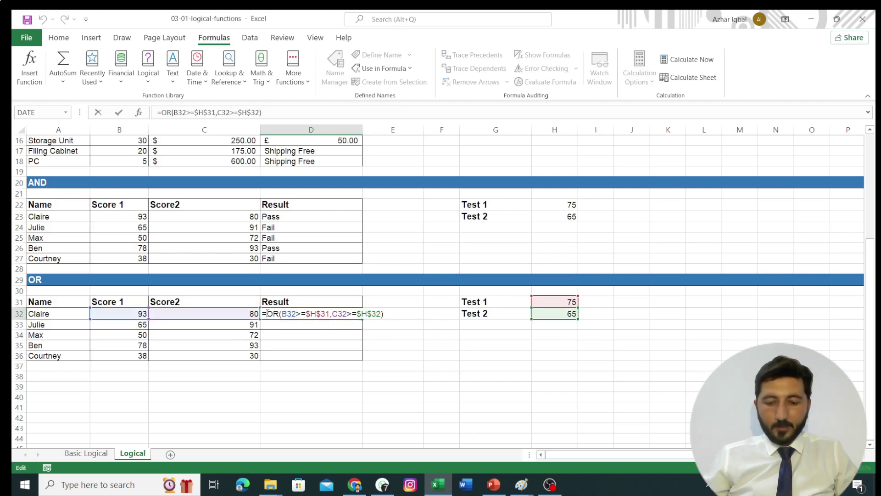
{"action": "type", "text": "I"}
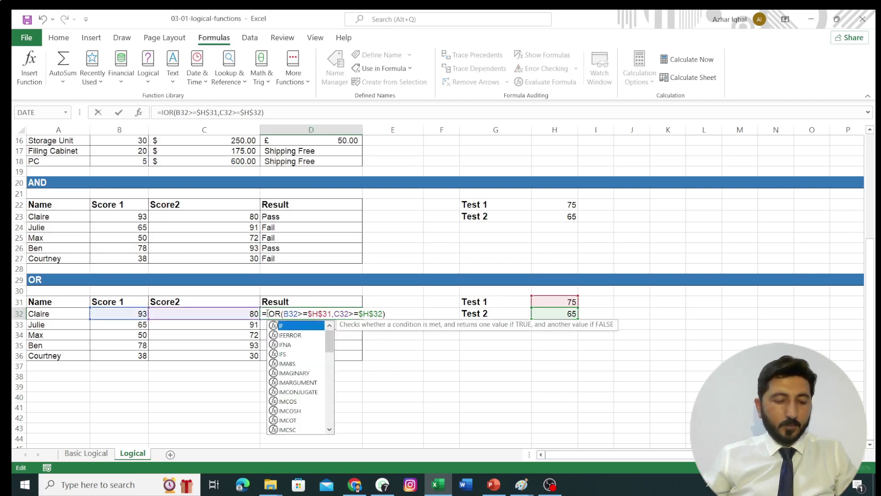
{"action": "type", "text": "F("}
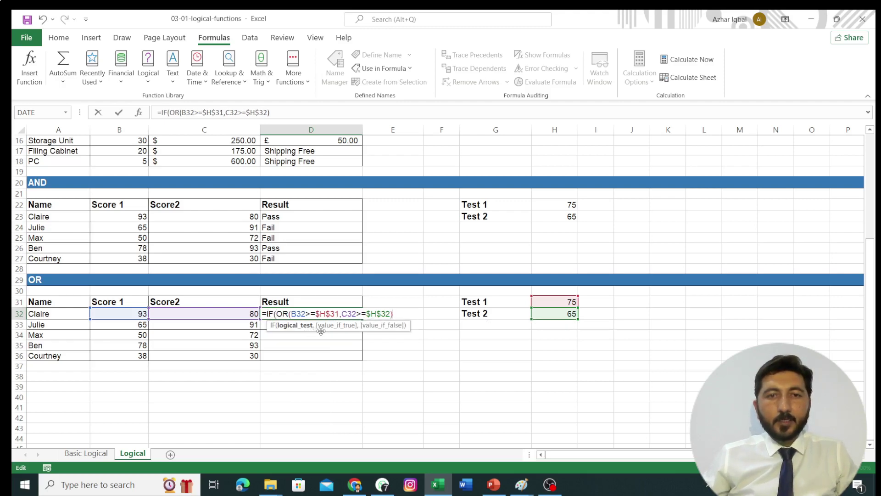
{"action": "type", "text": ",\"P"}
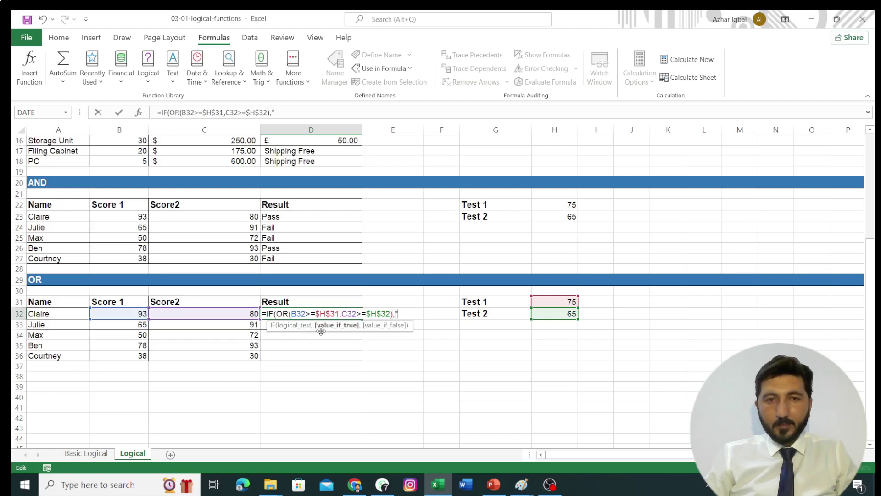
{"action": "type", "text": "ass\""}
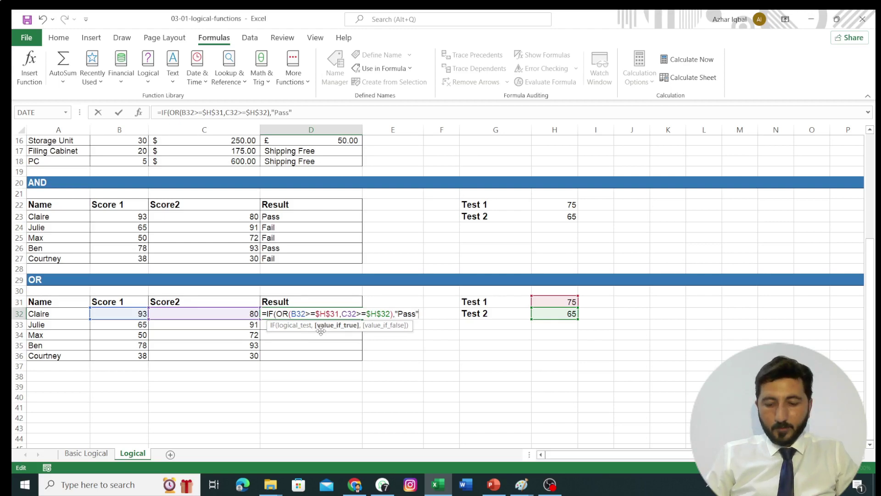
{"action": "type", "text": ",\""}
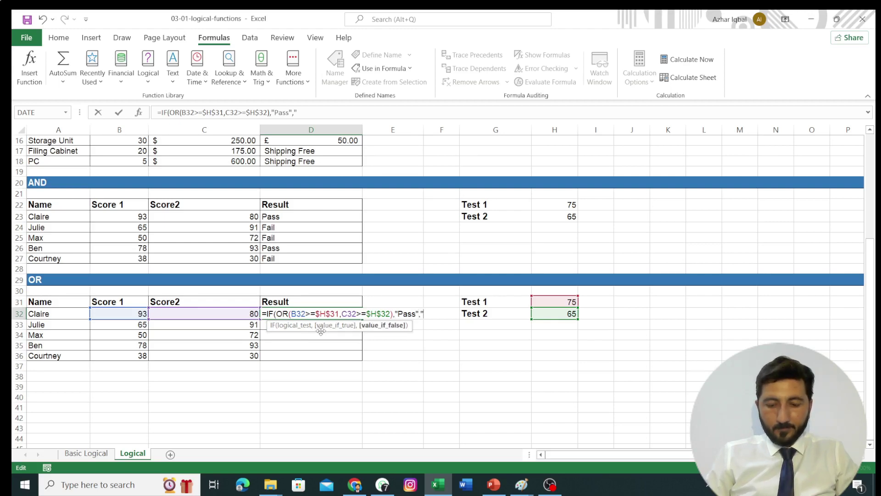
{"action": "type", "text": "Fail\""}
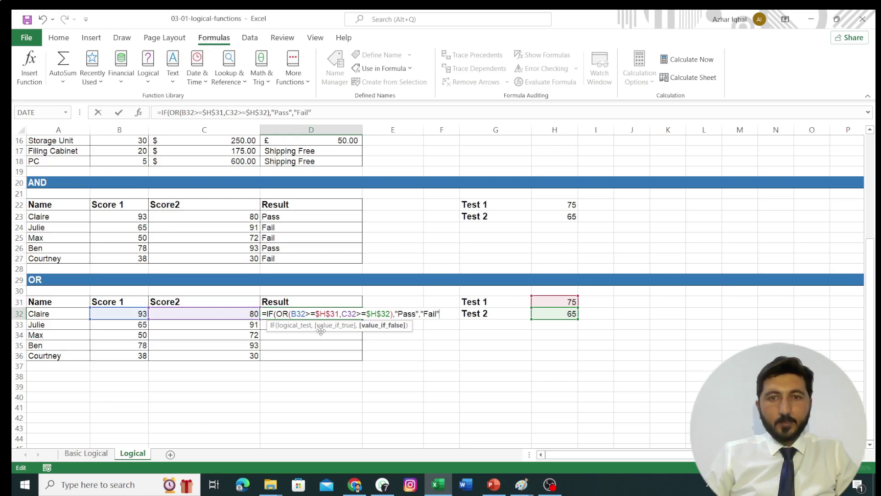
{"action": "key", "text": "Return"}
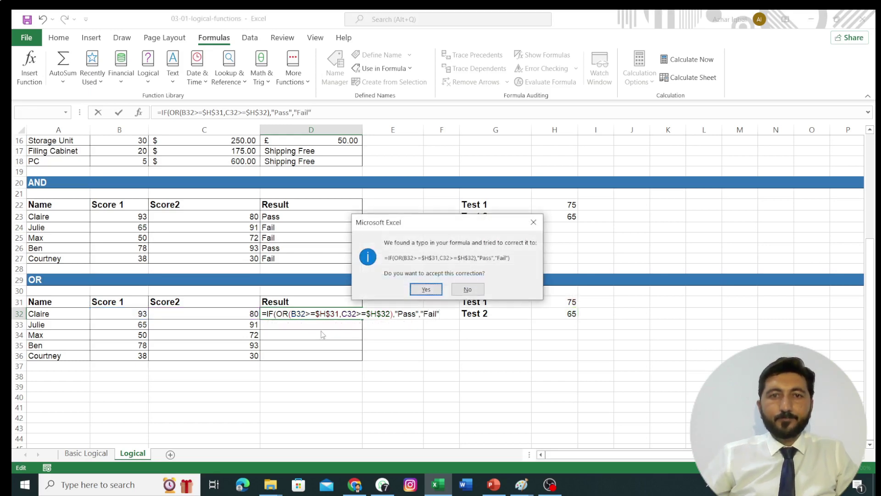
{"action": "left_click", "coordinate": [414, 290]}
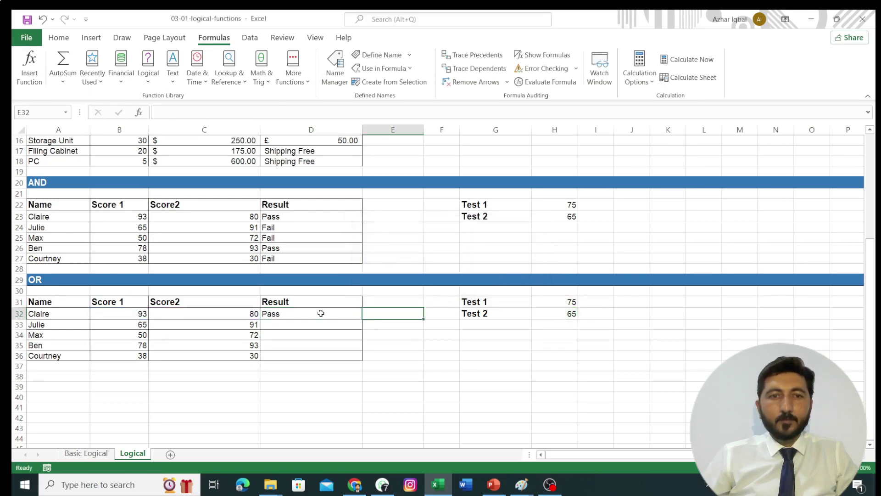
{"action": "left_click_drag", "start_coordinate": [361, 319], "coordinate": [358, 362]}
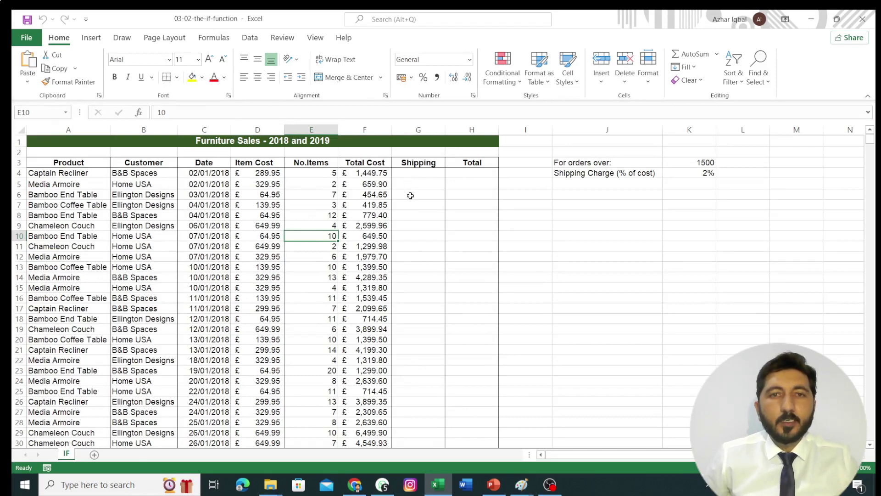
{"action": "left_click", "coordinate": [415, 177]}
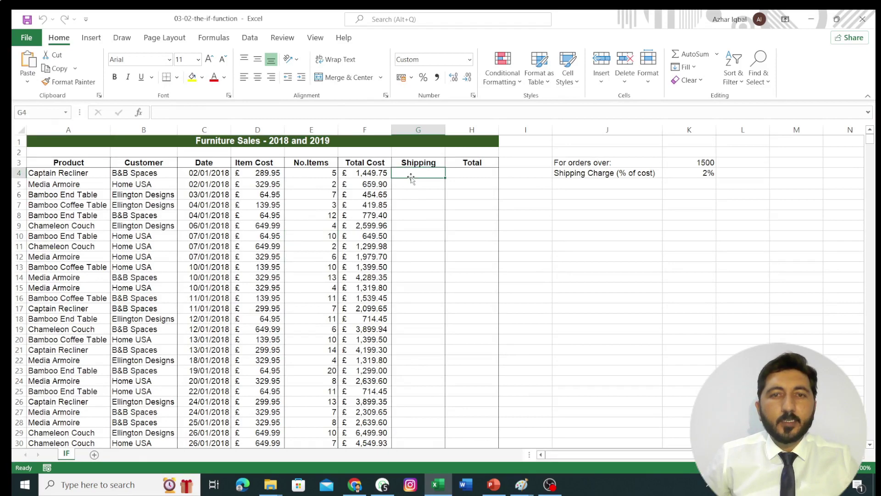
{"action": "type", "text": "="}
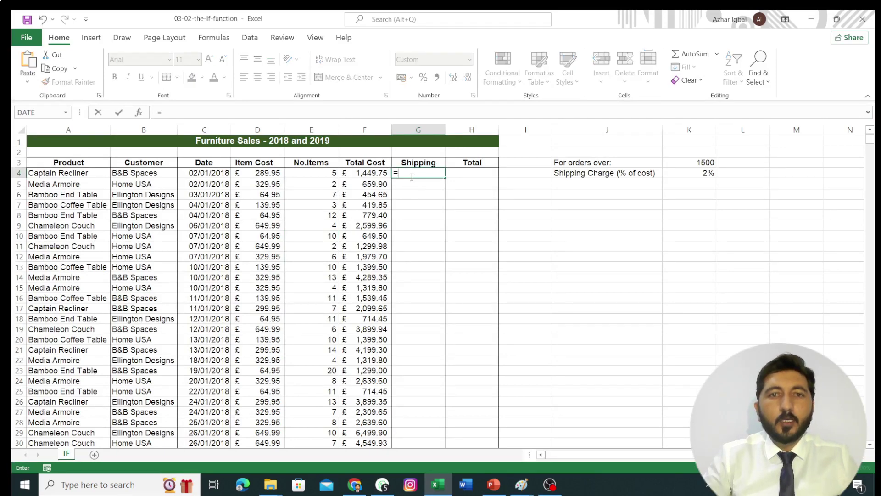
{"action": "type", "text": "if"}
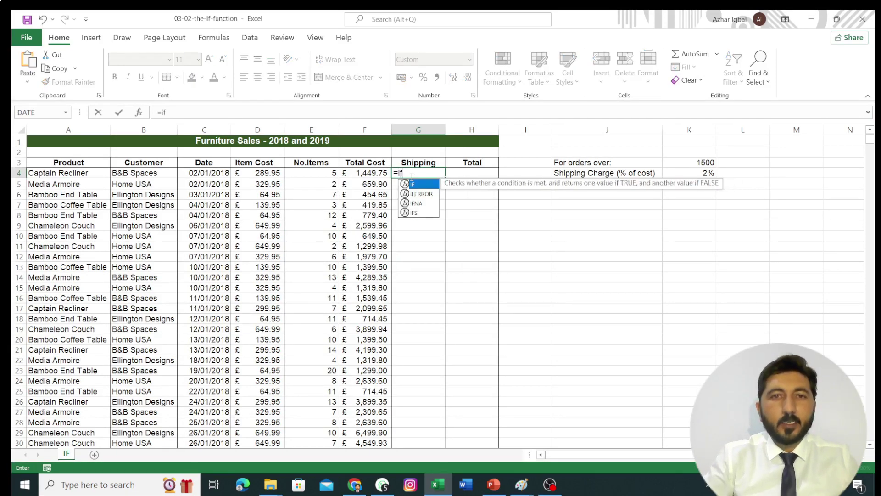
{"action": "key", "text": "BackSpace"}
{"action": "key", "text": "BackSpace"}
{"action": "key", "text": "BackSpace"}
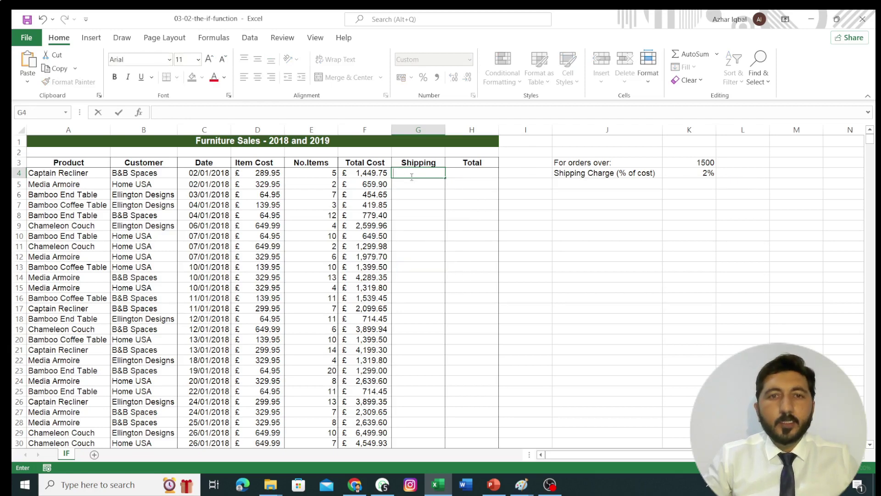
{"action": "left_click", "coordinate": [146, 111]}
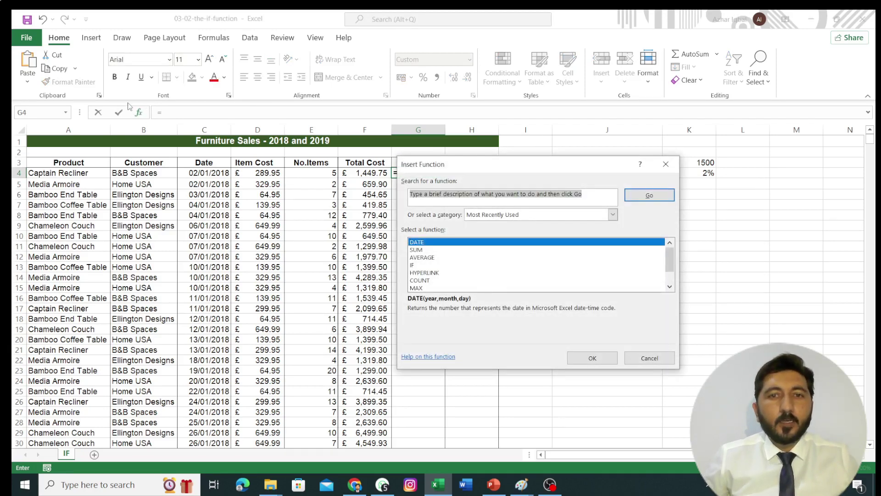
{"action": "left_click", "coordinate": [494, 201]}
{"action": "type", "text": "IF"}
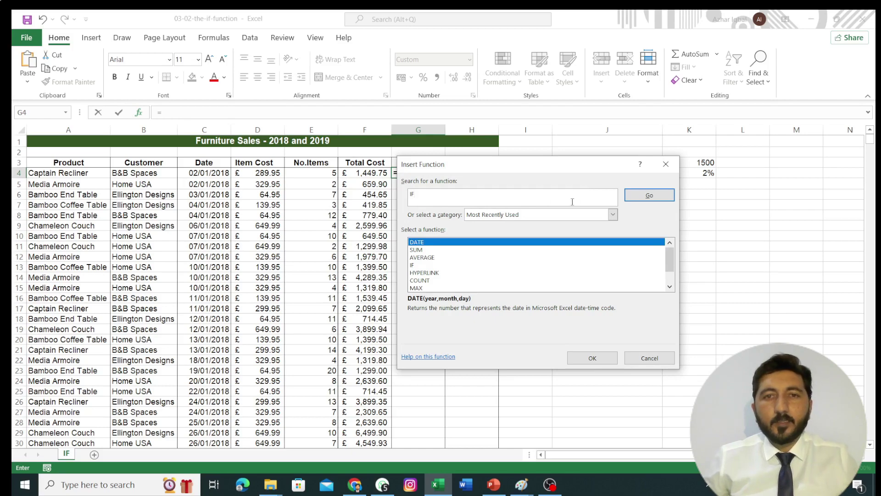
{"action": "left_click", "coordinate": [636, 198]}
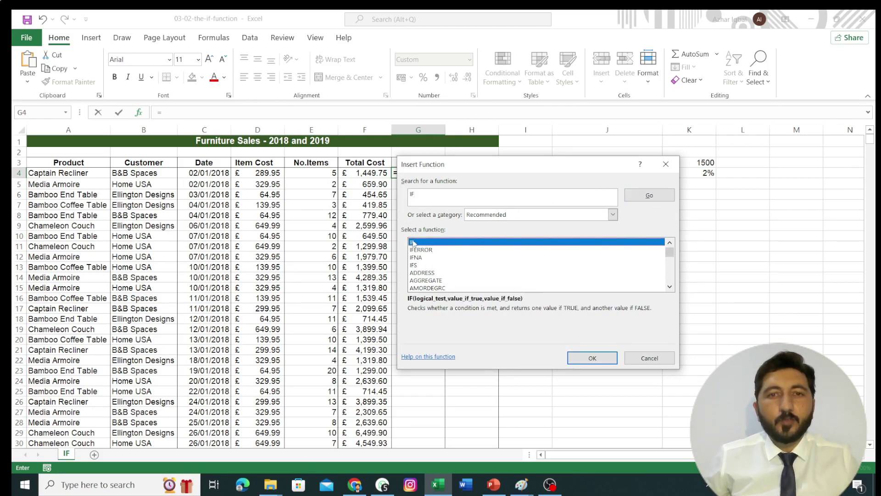
{"action": "left_click", "coordinate": [655, 360]}
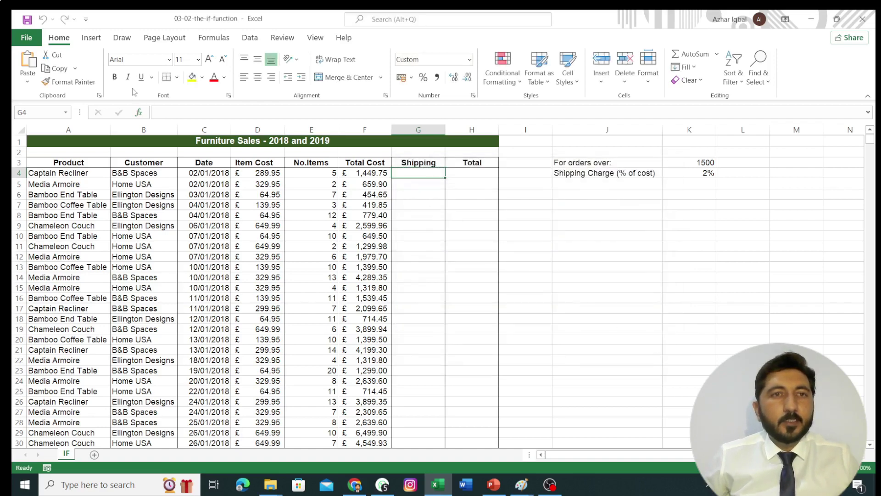
{"action": "left_click", "coordinate": [209, 41]}
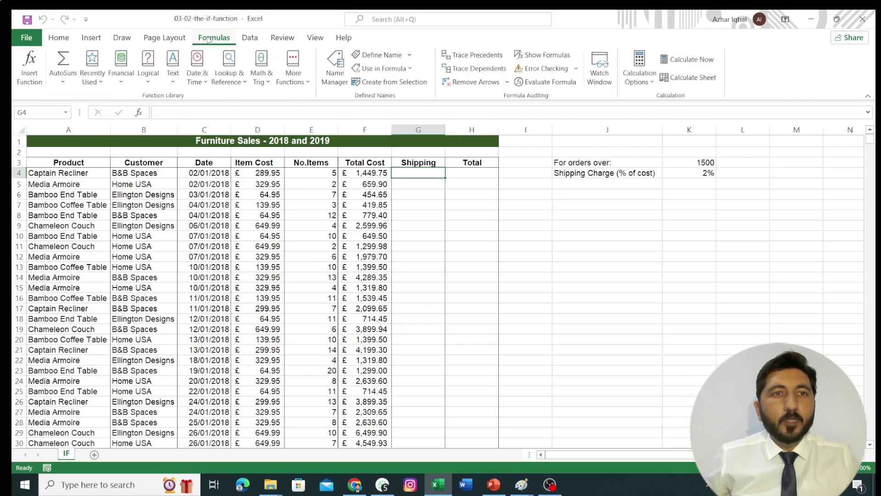
{"action": "left_click", "coordinate": [150, 83]}
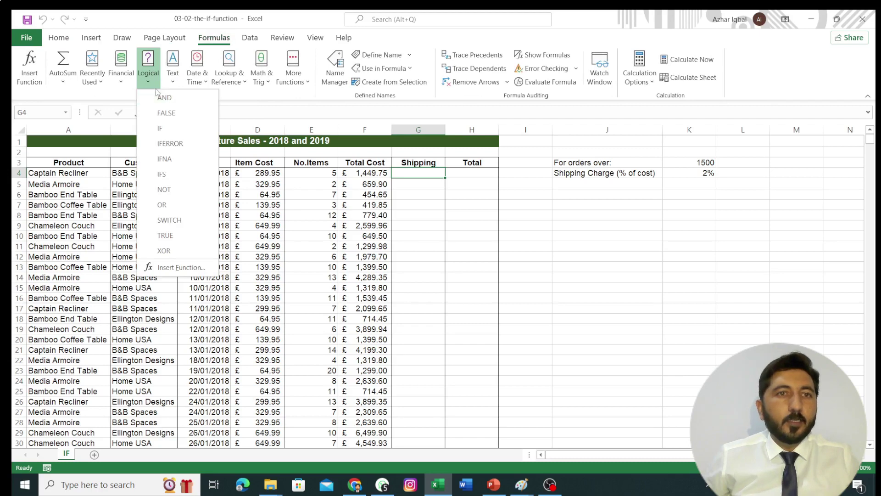
{"action": "left_click", "coordinate": [161, 129]}
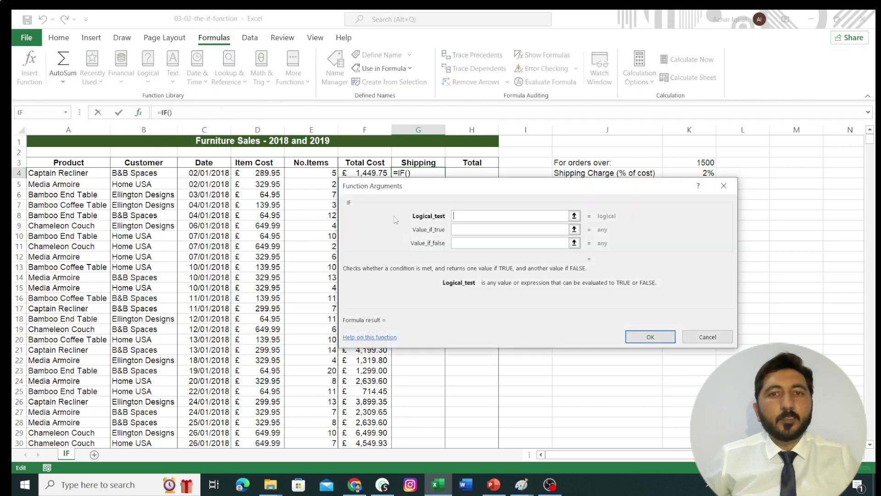
{"action": "mouse_move", "coordinate": [506, 186]}
{"action": "left_mouse_down"}
{"action": "mouse_move", "coordinate": [545, 222]}
{"action": "mouse_move", "coordinate": [561, 218]}
{"action": "left_mouse_up"}
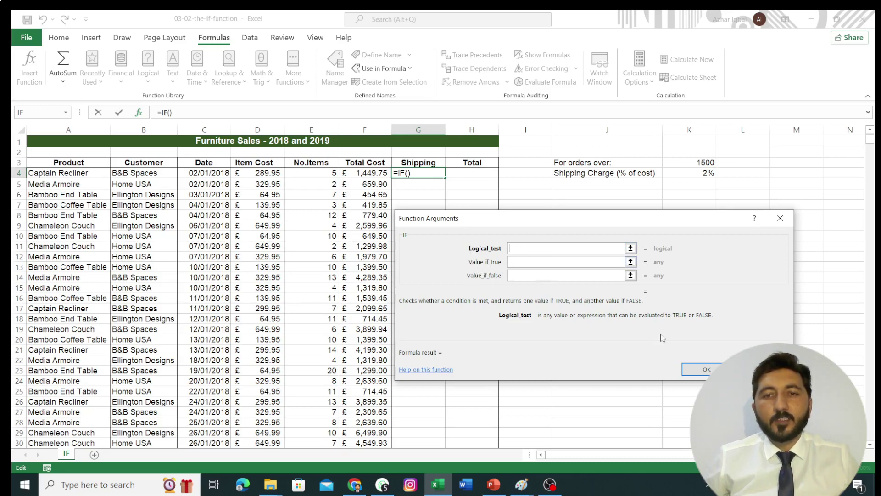
{"action": "key", "text": "Escape"}
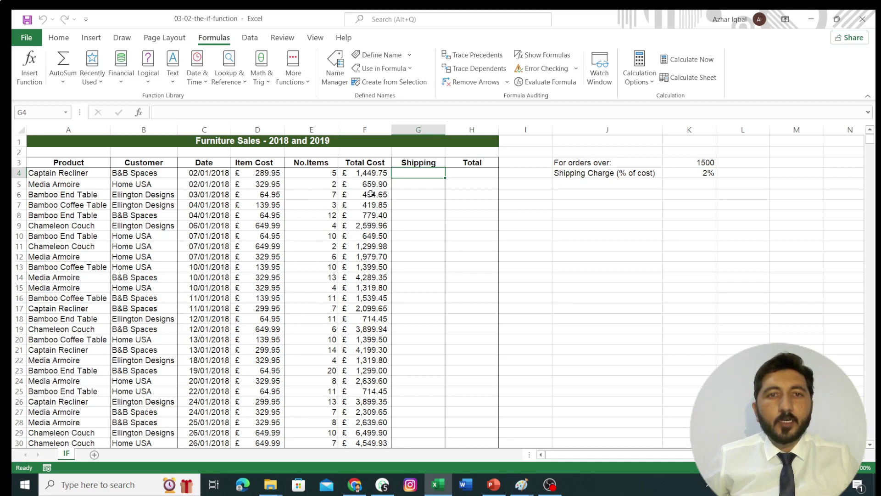
{"action": "left_click", "coordinate": [369, 175]}
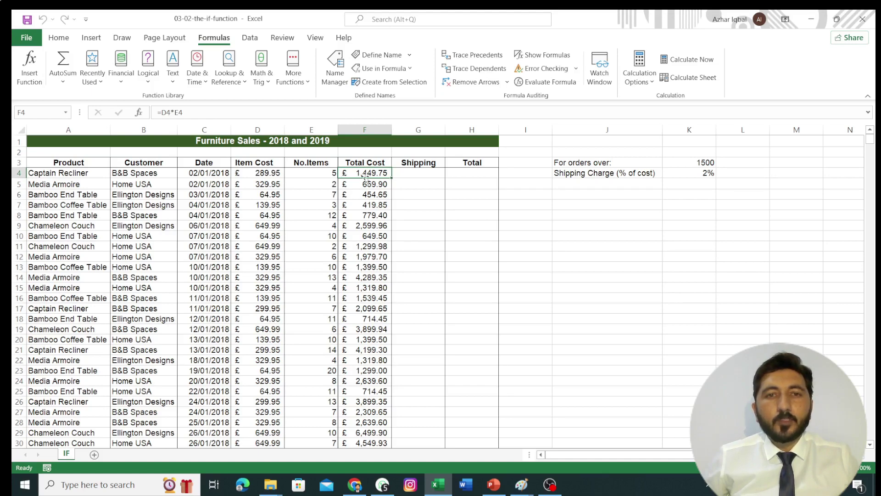
{"action": "left_click", "coordinate": [409, 174]}
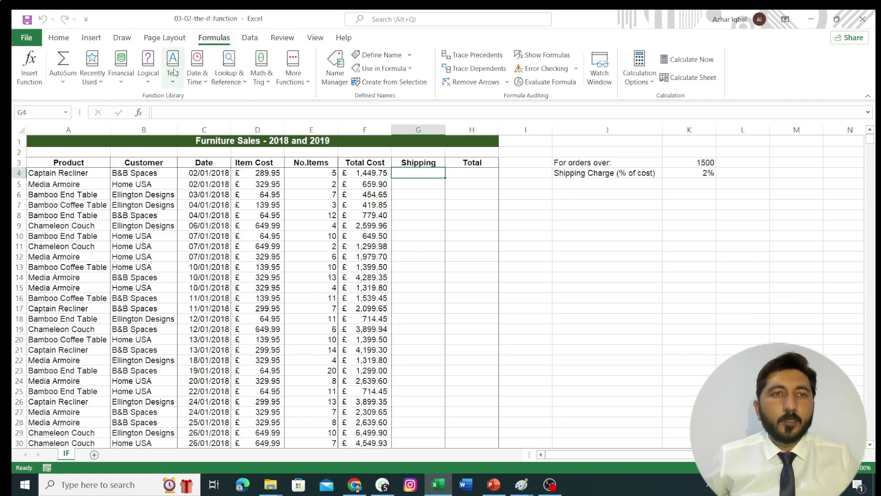
- Insert an IF in G4 with the logical test F4>=$K$3 against the 1500 threshold
{"action": "left_click", "coordinate": [151, 83]}
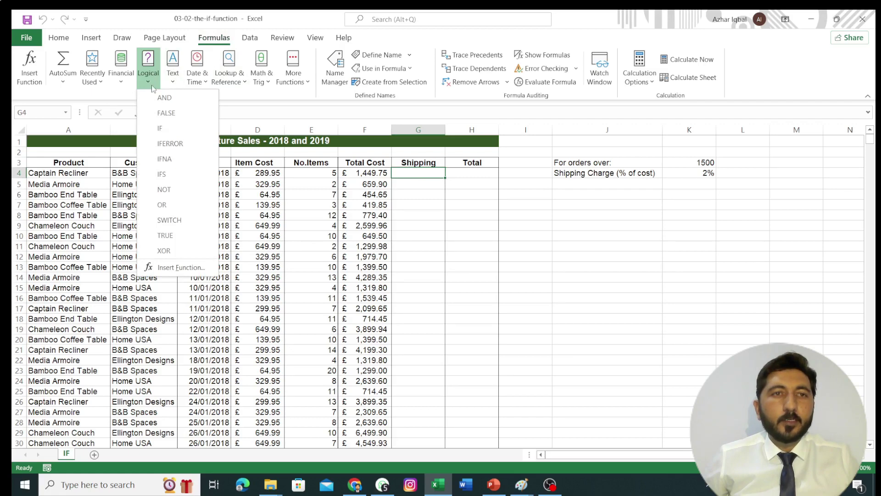
{"action": "left_click", "coordinate": [160, 128]}
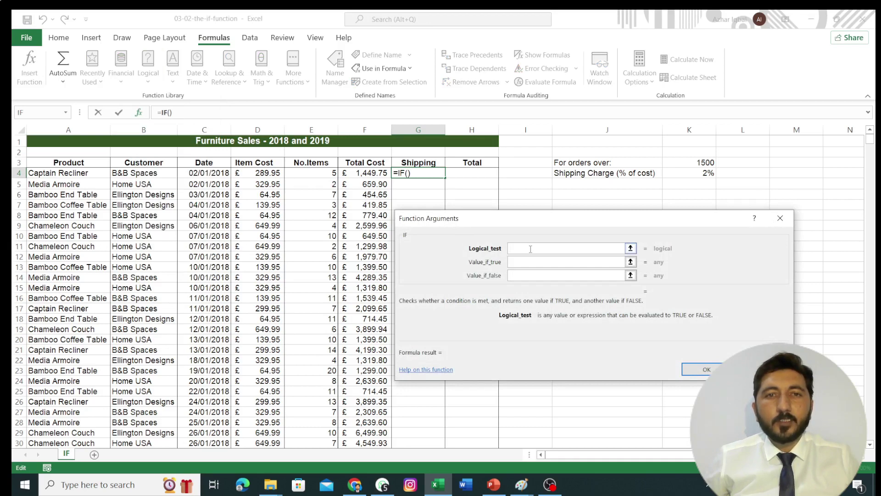
{"action": "left_click", "coordinate": [365, 174]}
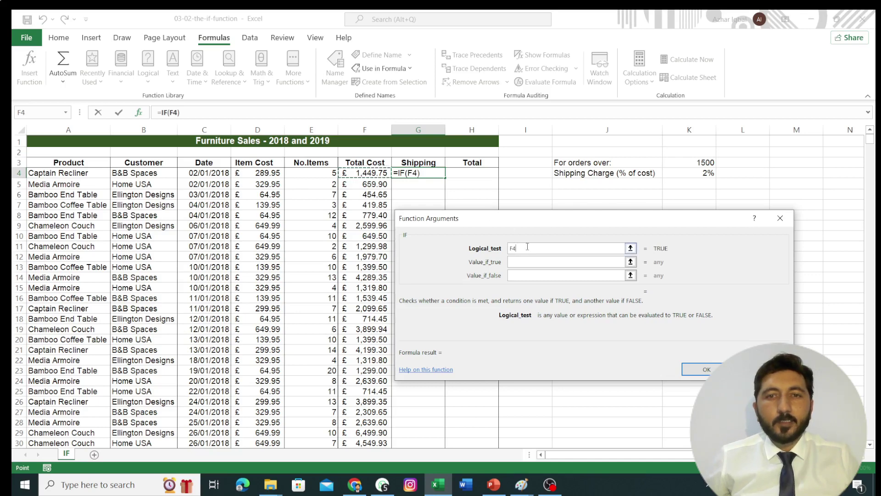
{"action": "type", "text": ">"}
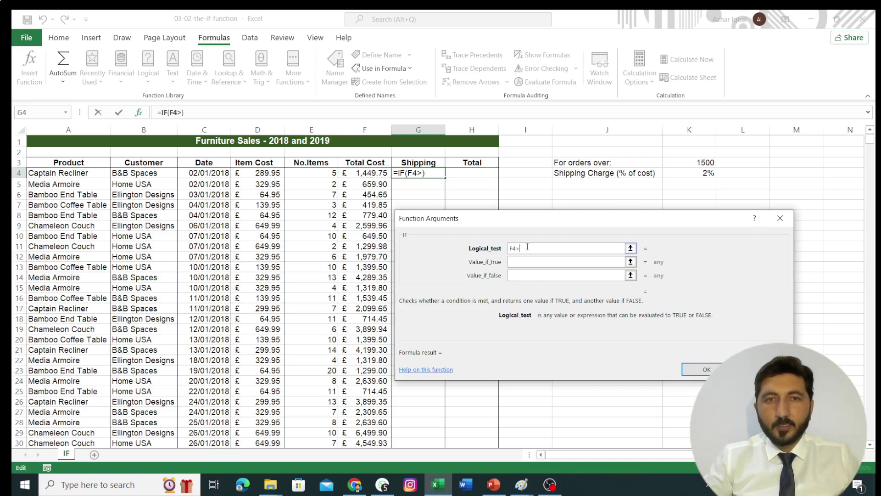
{"action": "type", "text": "="}
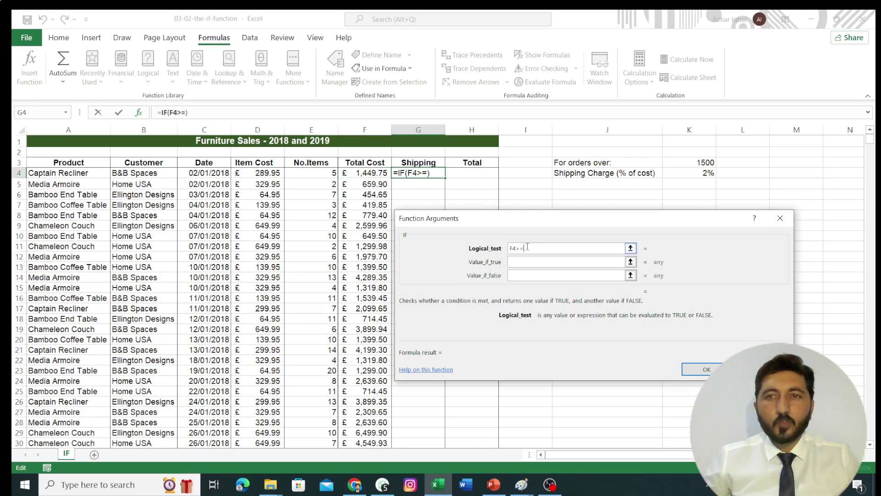
{"action": "left_click", "coordinate": [686, 165]}
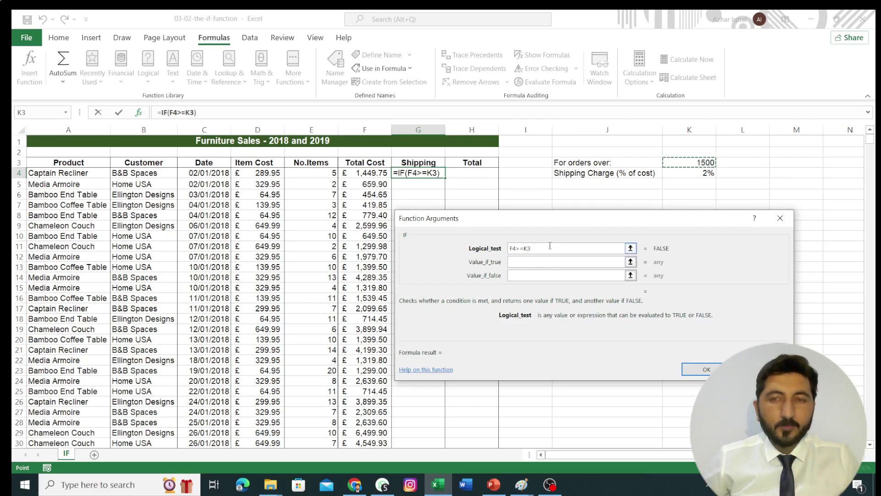
{"action": "key", "text": "F4"}
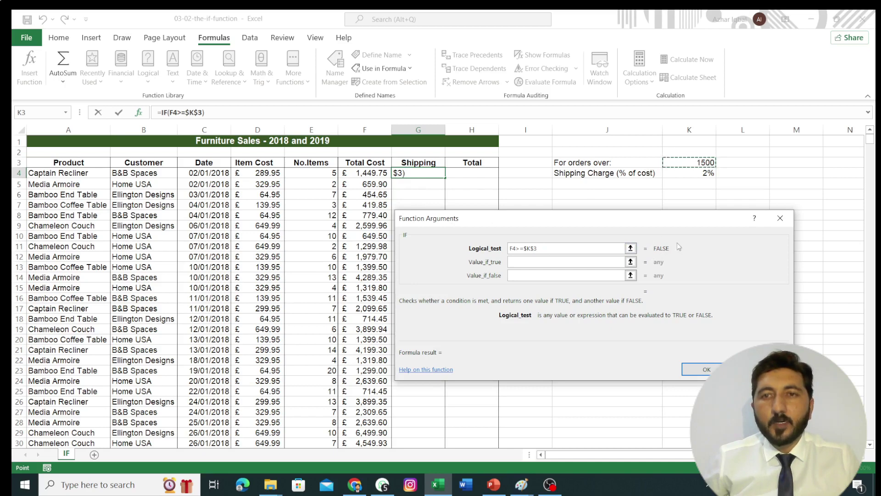
{"action": "left_click", "coordinate": [555, 262]}
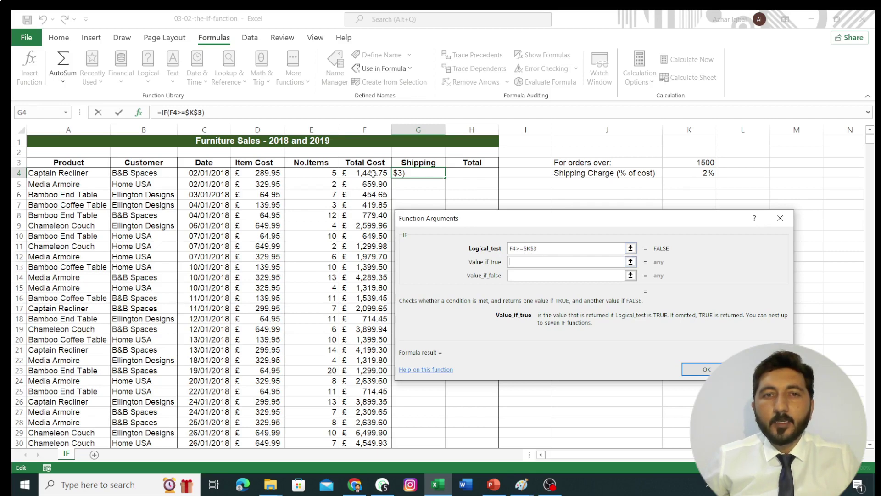
- Complete G4 as =IF(F4>=$K$3,F4*$K$4,0) to apply the 2% shipping charge
{"action": "left_click", "coordinate": [373, 174]}
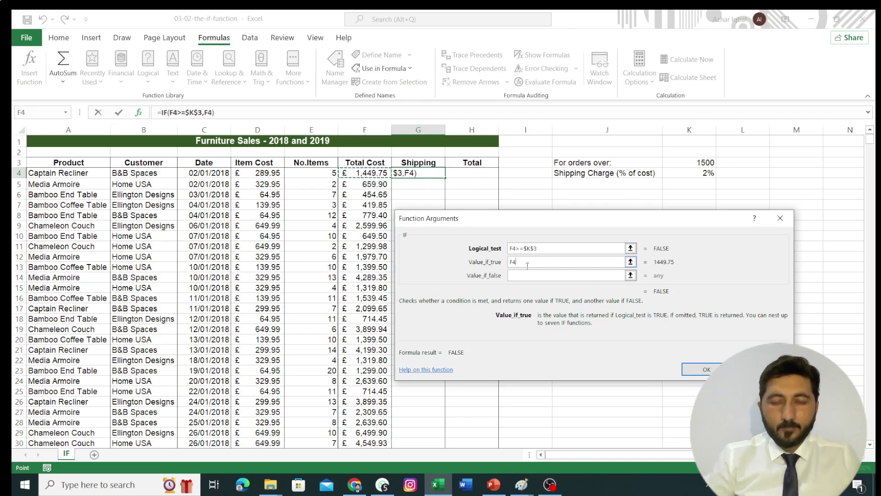
{"action": "type", "text": "*"}
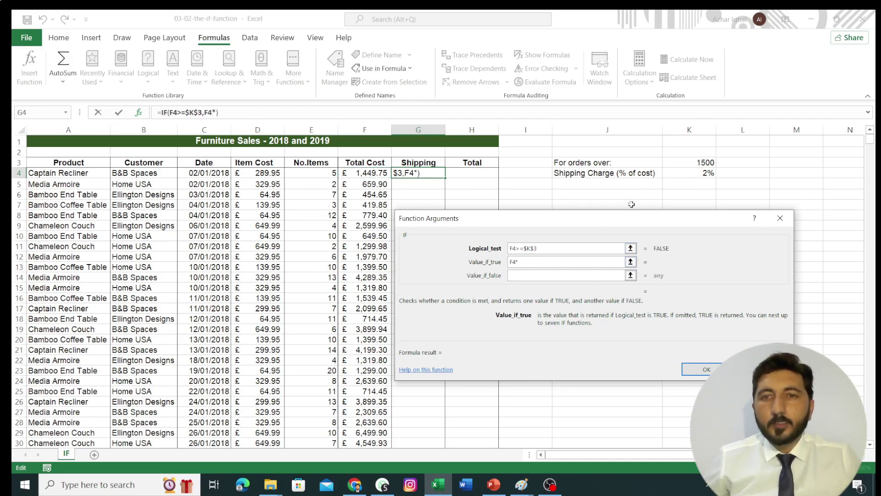
{"action": "left_click", "coordinate": [677, 175]}
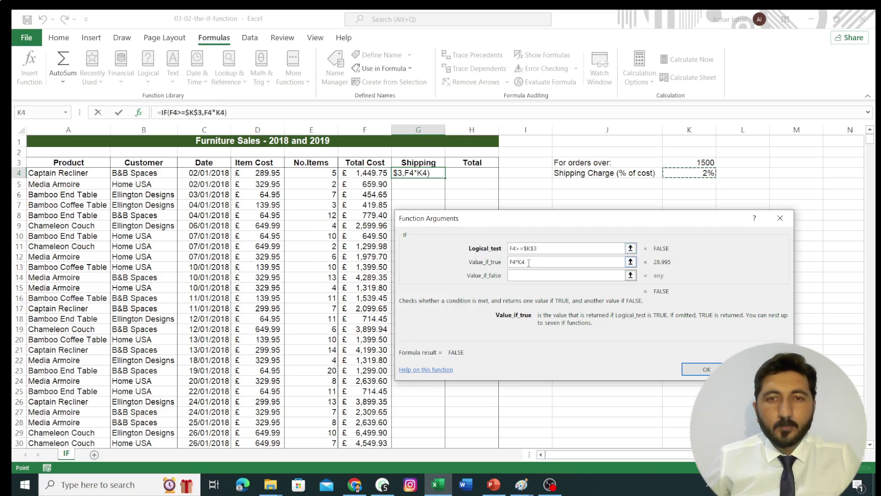
{"action": "key", "text": "F4"}
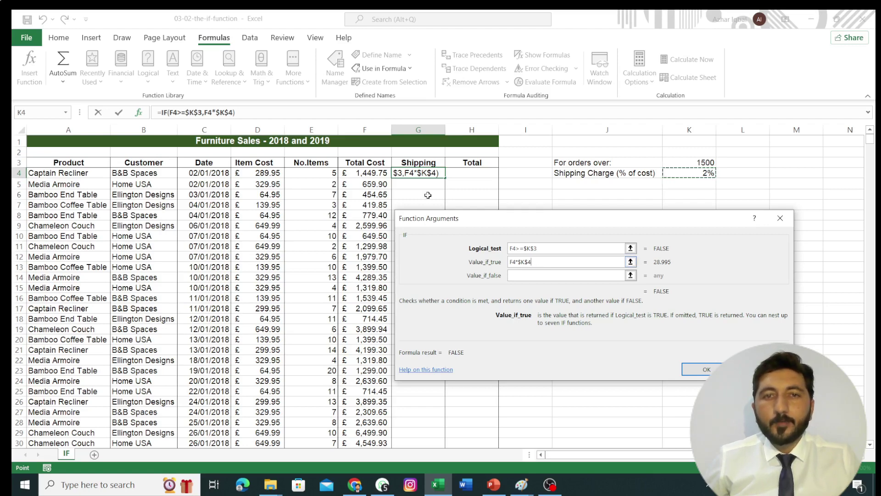
{"action": "left_click", "coordinate": [538, 275]}
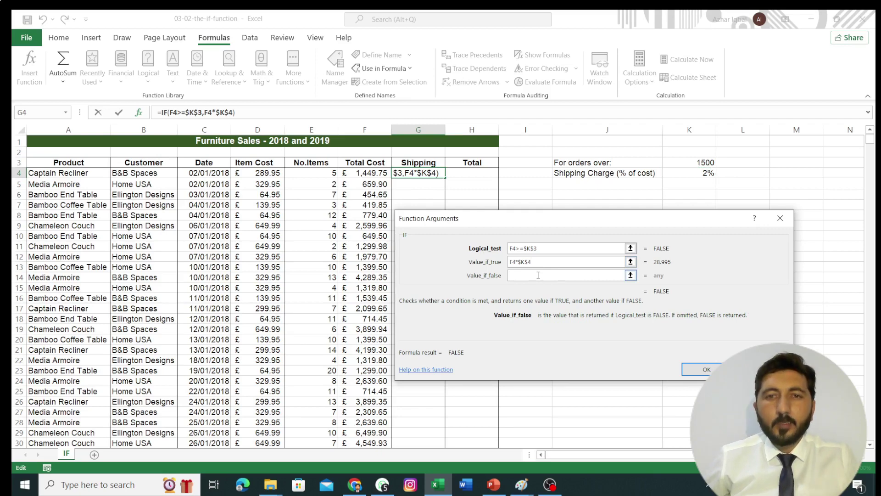
{"action": "type", "text": "0"}
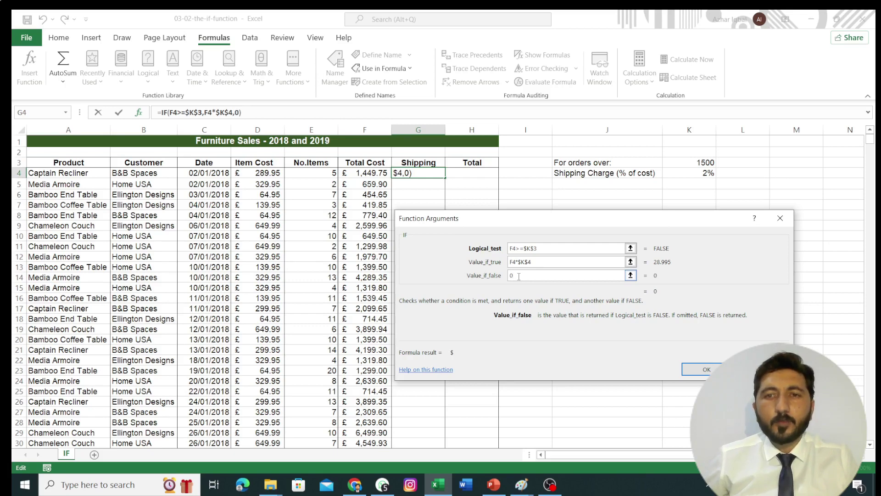
{"action": "left_click", "coordinate": [693, 369]}
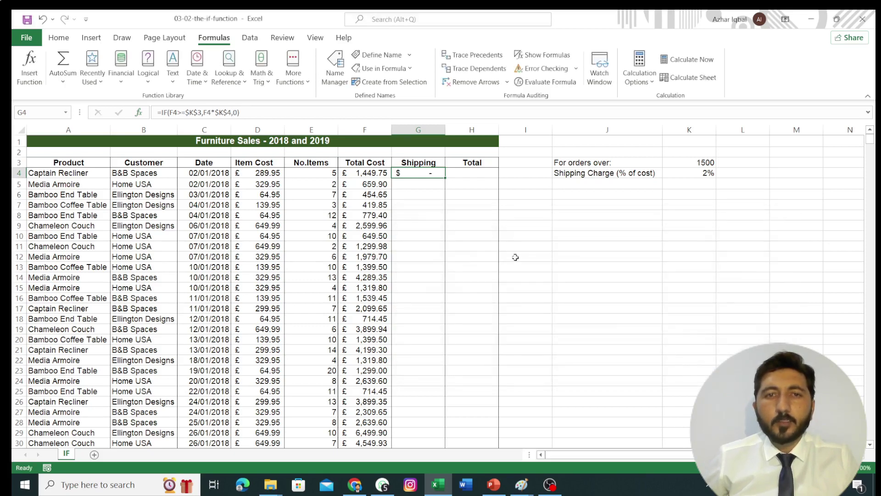
- Fill G4's shipping formula down the entire Shipping column
{"action": "left_click_drag", "start_coordinate": [446, 177], "coordinate": [446, 177]}
{"action": "double_click", "coordinate": [445, 176]}
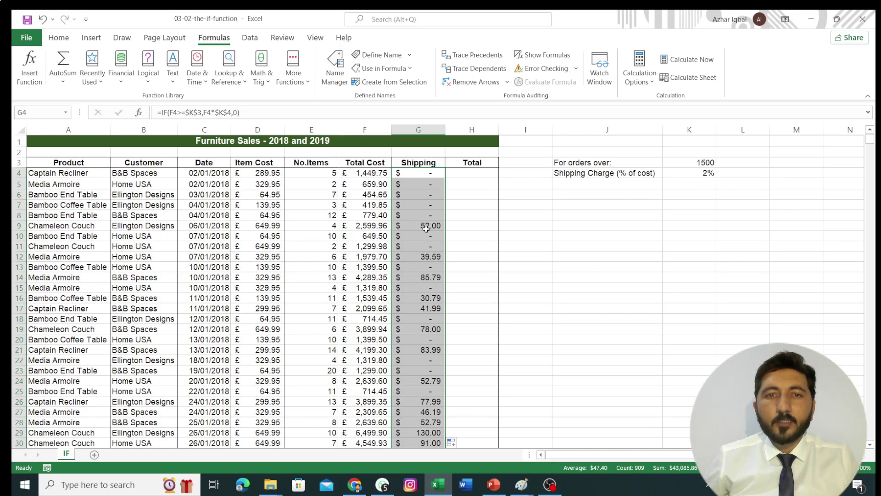
{"action": "left_click", "coordinate": [473, 175]}
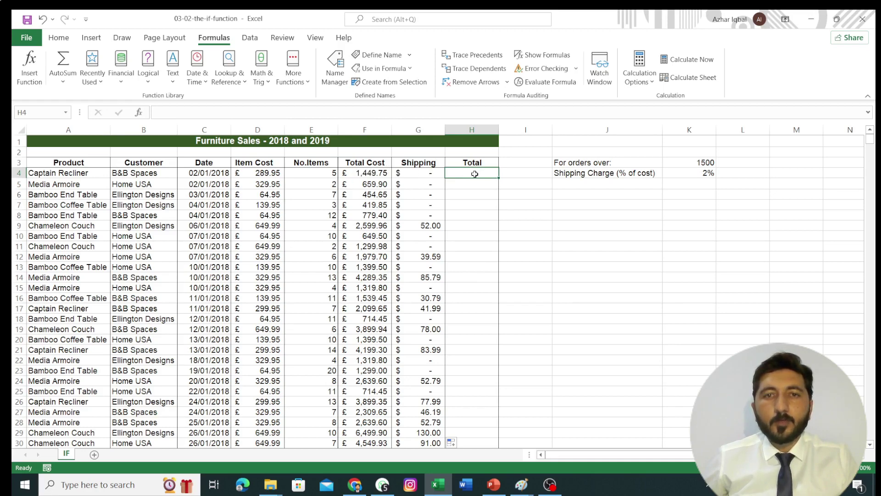
- Enter =SUM(F4,G4) in H4 and fill it down the Total column
{"action": "type", "text": "="}
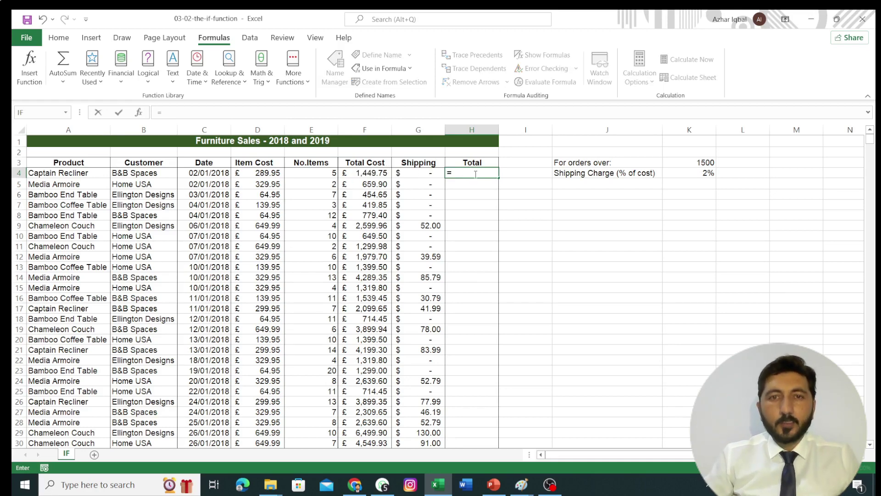
{"action": "type", "text": "SUM"}
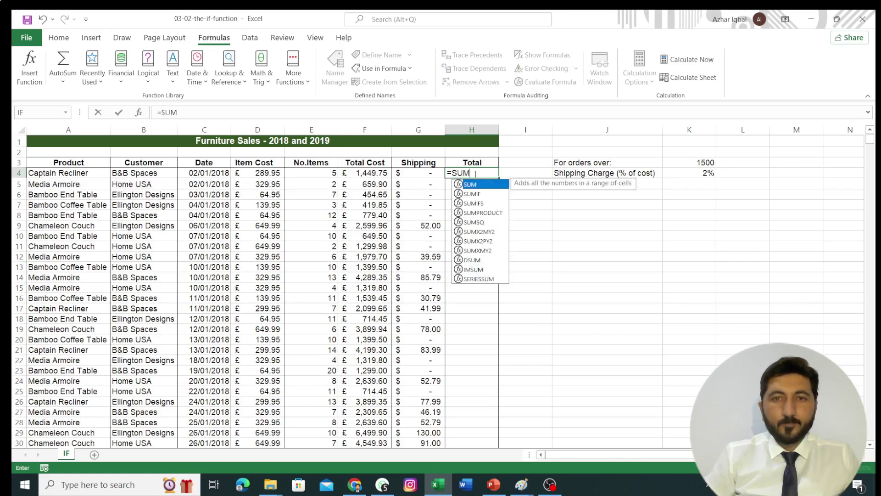
{"action": "type", "text": "("}
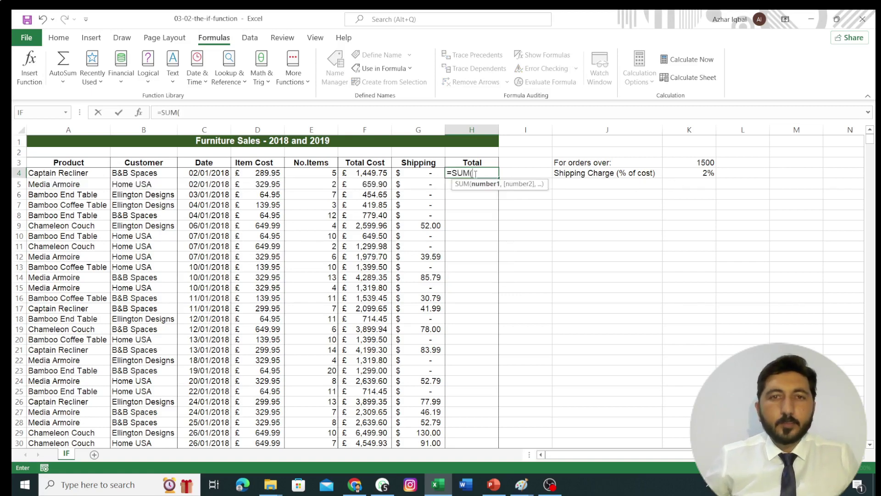
{"action": "left_click", "coordinate": [358, 173]}
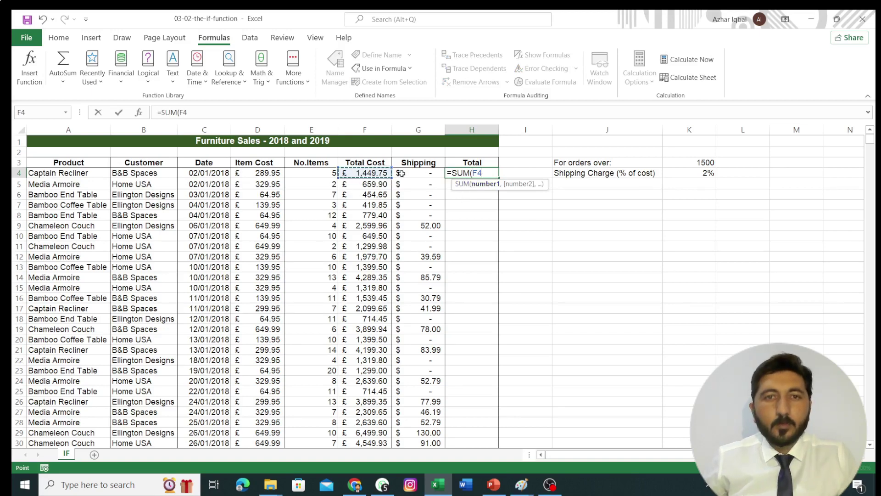
{"action": "type", "text": ","}
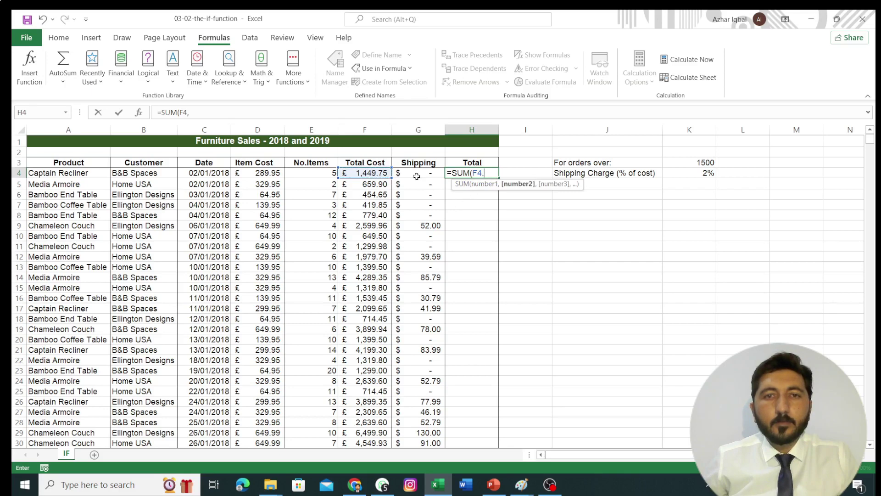
{"action": "left_click", "coordinate": [416, 176]}
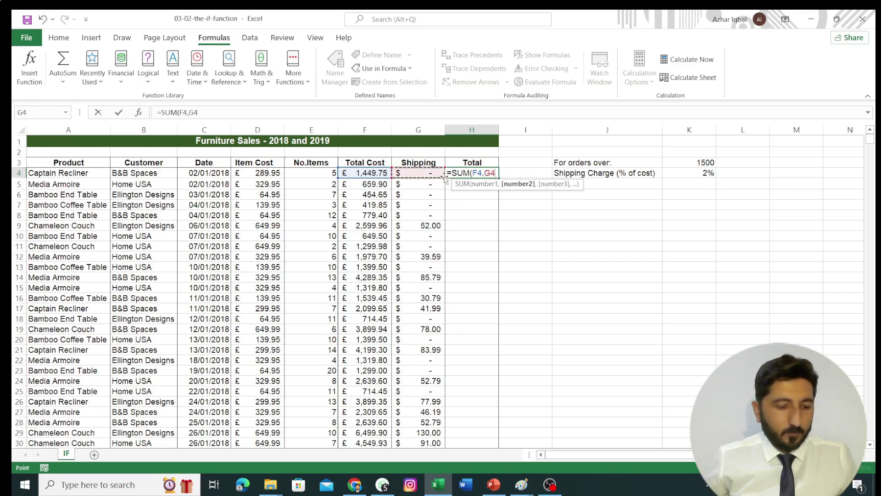
{"action": "type", "text": ")"}
{"action": "key", "text": "ctrl+Return"}
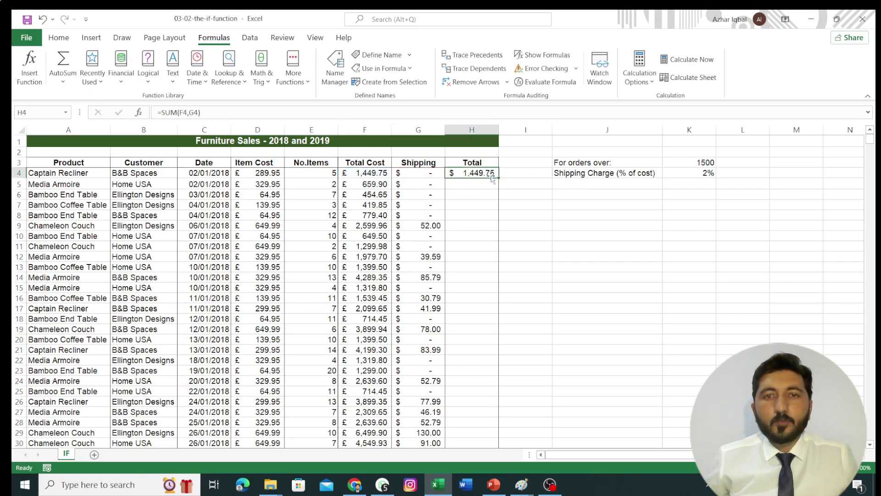
{"action": "double_click", "coordinate": [499, 179]}
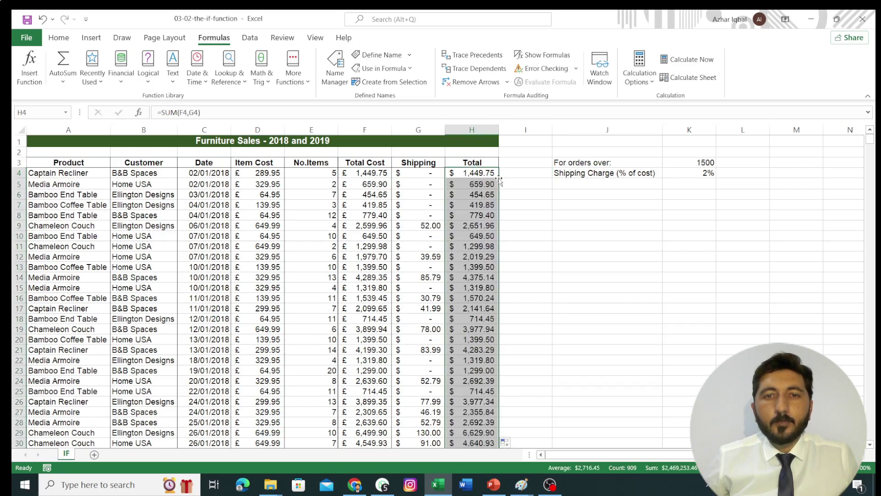
- Lower the order threshold in K3 from 1500 to 1000
{"action": "left_click", "coordinate": [695, 162]}
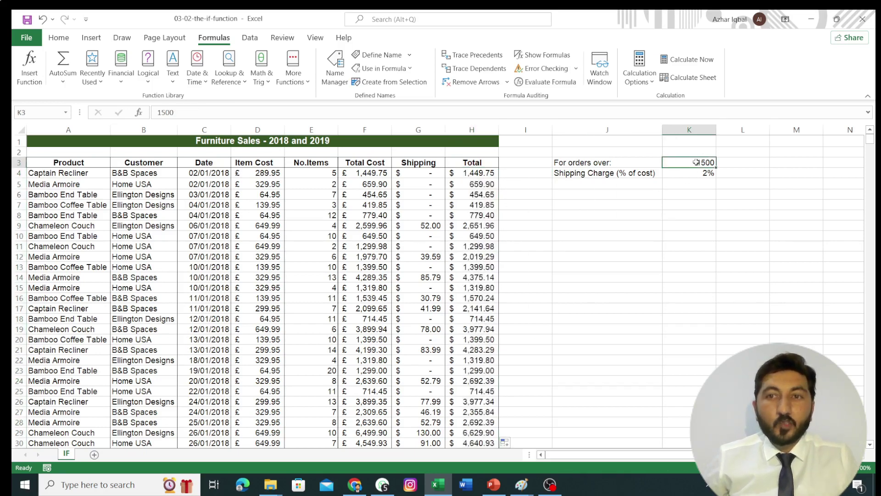
{"action": "double_click", "coordinate": [703, 163]}
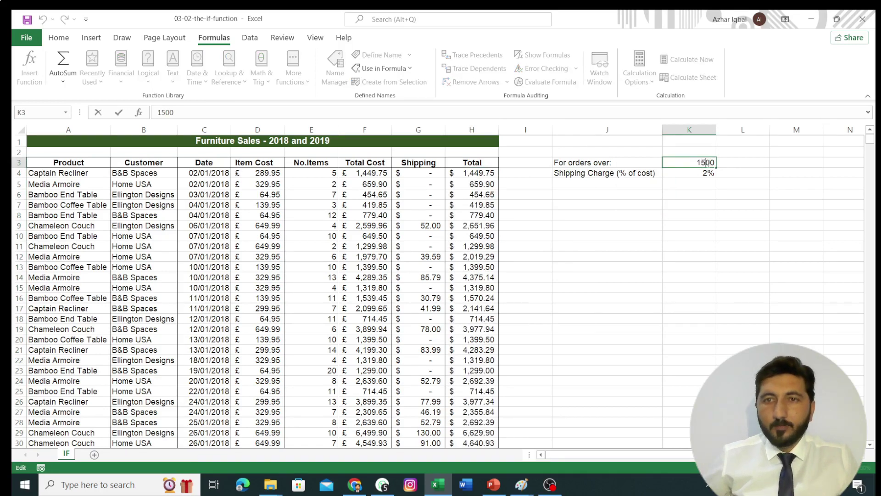
{"action": "key", "text": "BackSpace"}
{"action": "type", "text": "0"}
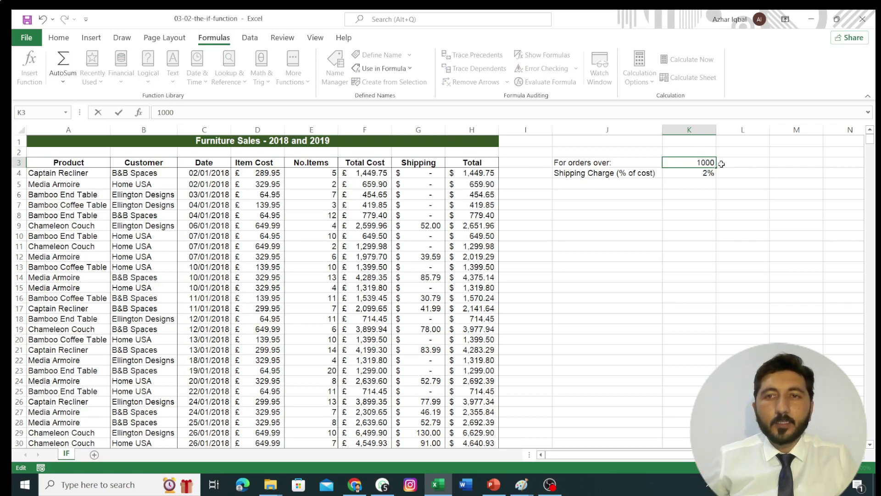
{"action": "key", "text": "ctrl+Return"}
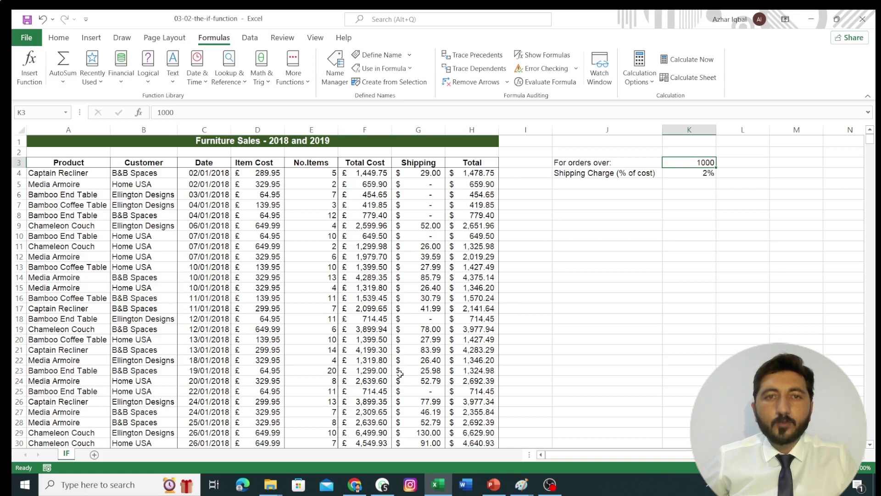
- Raise the shipping charge in K4 from 2% to 4%
{"action": "left_click", "coordinate": [684, 173]}
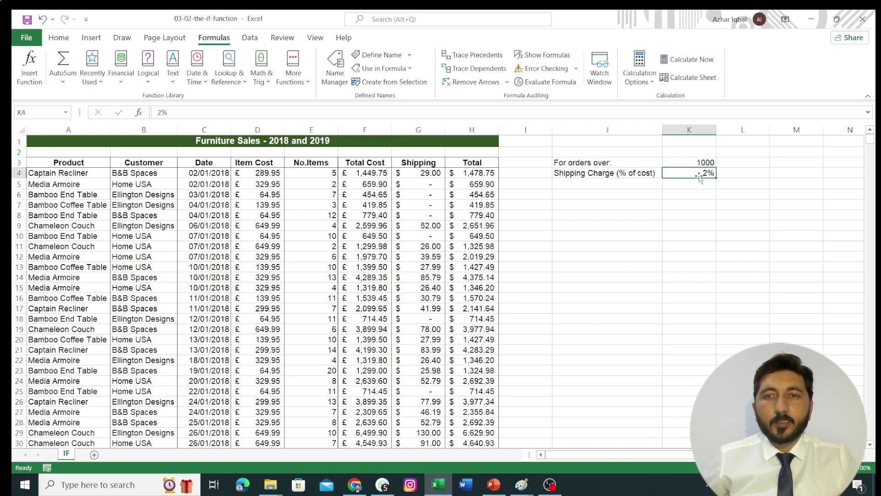
{"action": "double_click", "coordinate": [703, 174]}
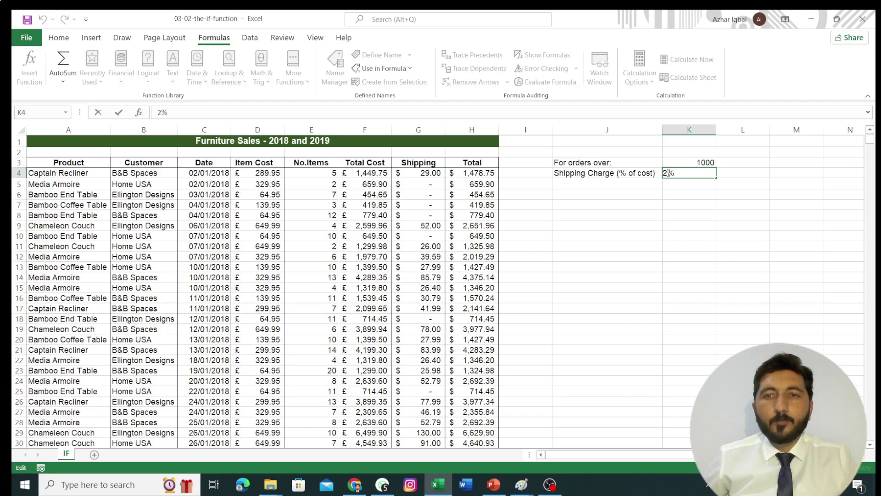
{"action": "key", "text": "BackSpace"}
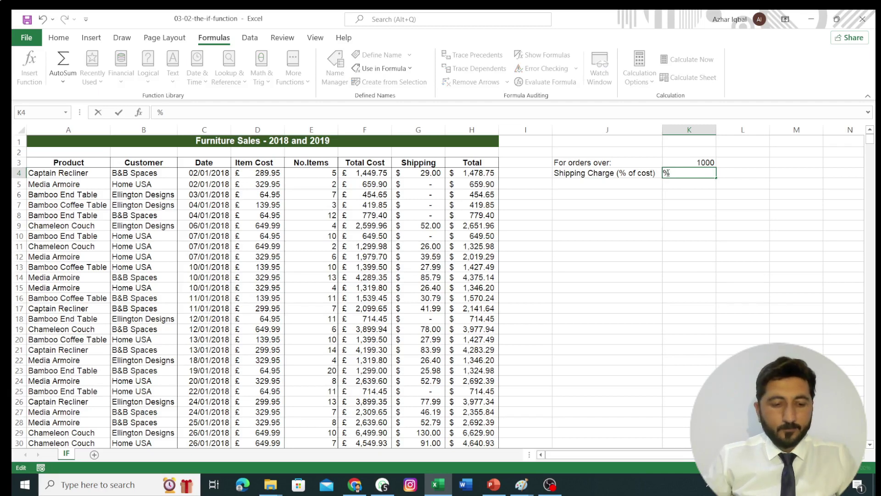
{"action": "type", "text": "4"}
{"action": "left_click", "coordinate": [727, 174]}
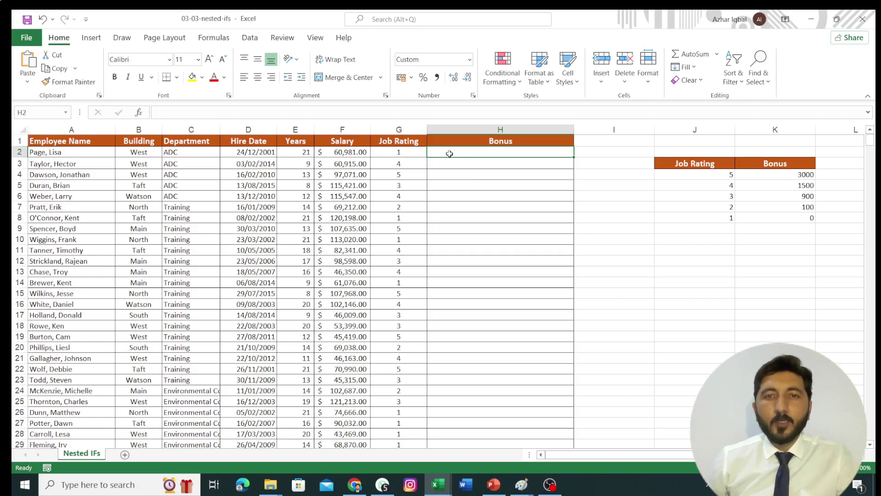
- Start H2's formula as =IF(G2>=J4,K4 so a rating of 5 returns 3000
{"action": "type", "text": "="}
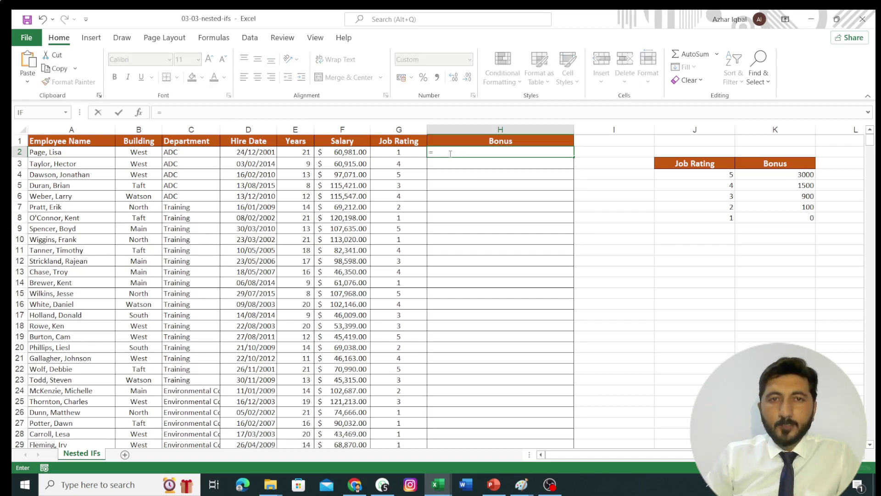
{"action": "type", "text": "I"}
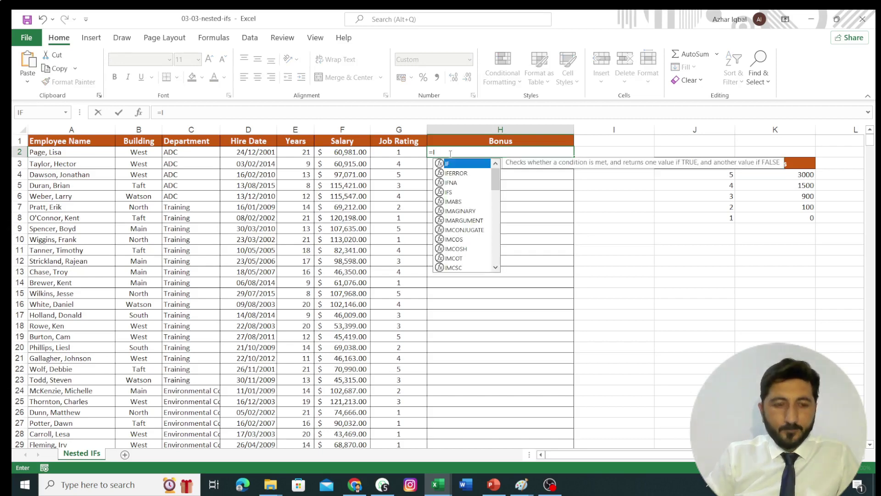
{"action": "key", "text": "Tab"}
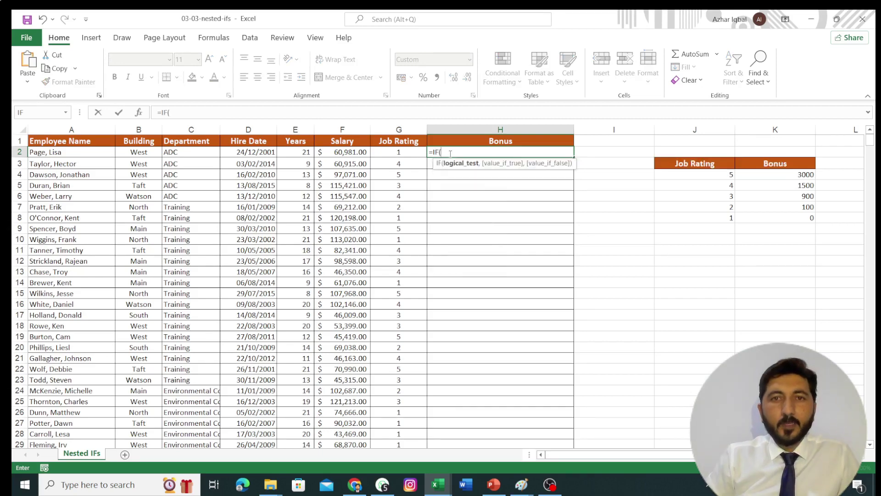
{"action": "left_click", "coordinate": [405, 152]}
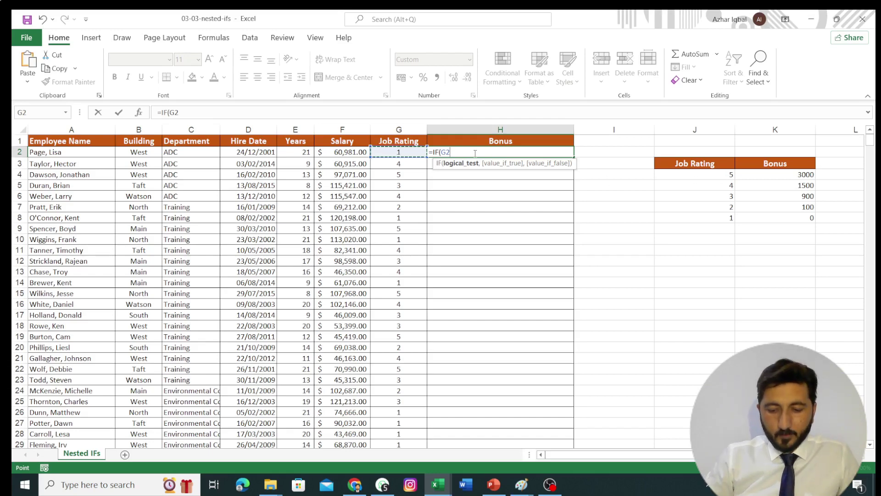
{"action": "type", "text": ">="}
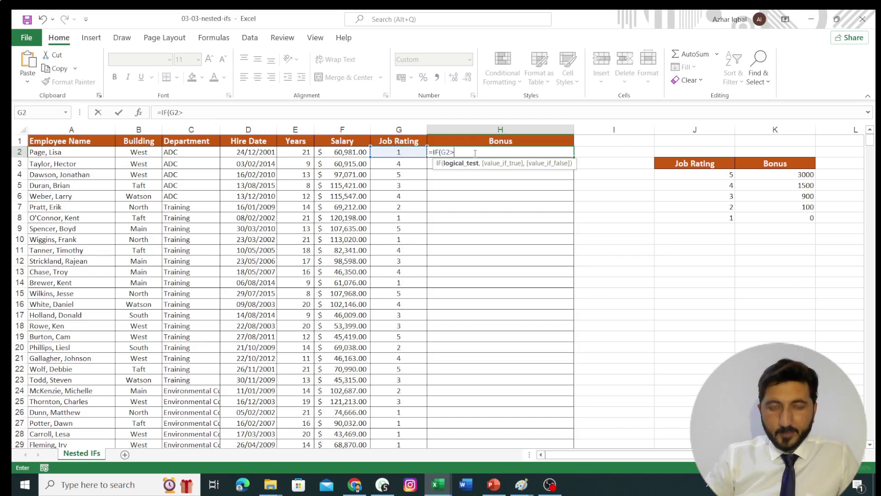
{"action": "left_click", "coordinate": [699, 173]}
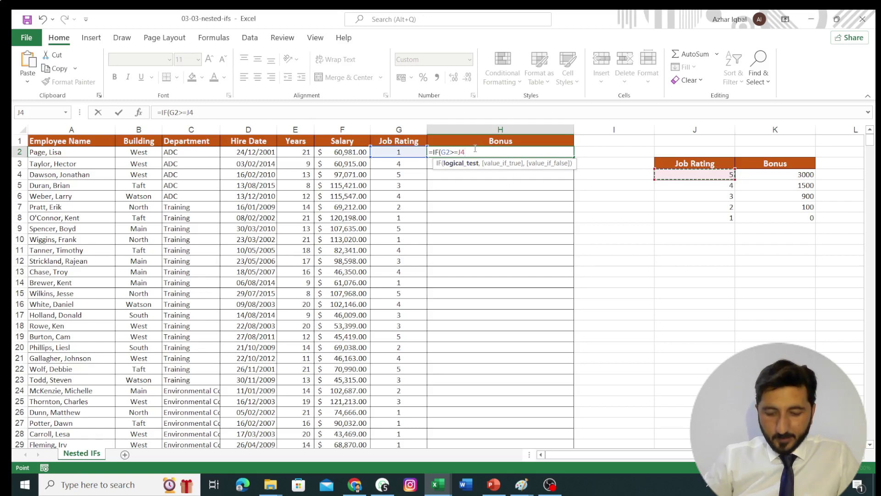
{"action": "type", "text": ","}
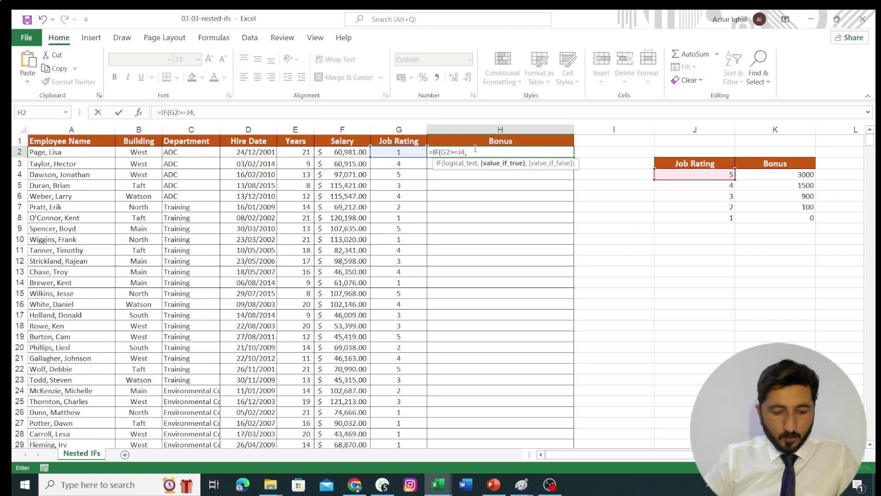
{"action": "type", "text": "3"}
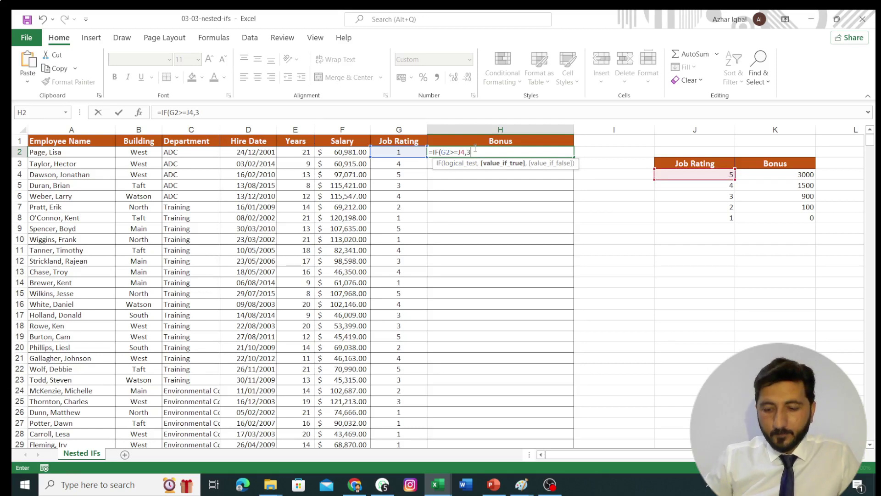
{"action": "key", "text": "BackSpace"}
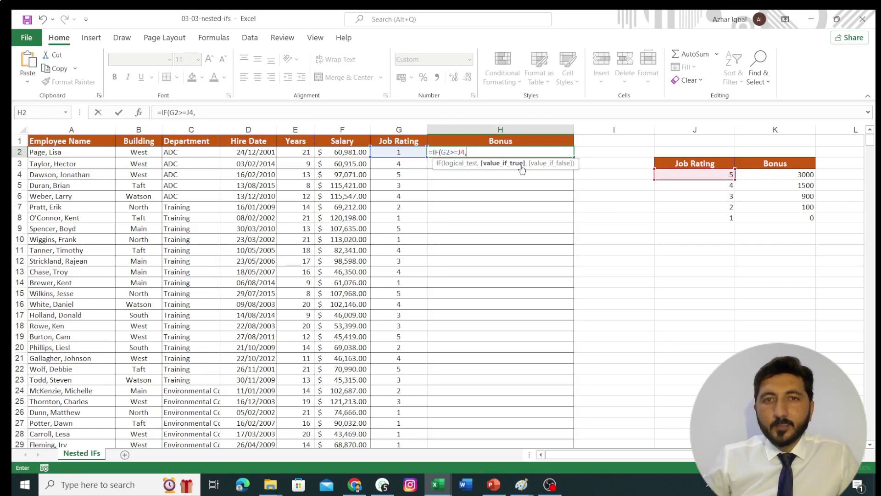
{"action": "left_click", "coordinate": [753, 175]}
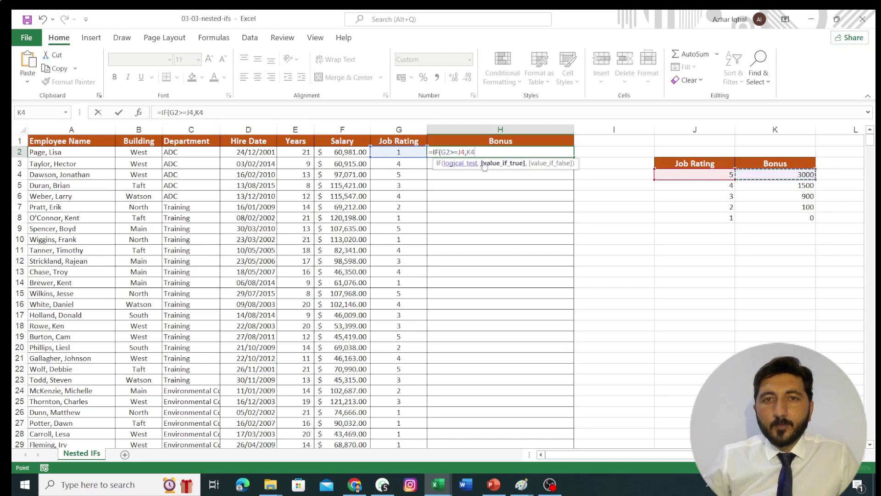
- Make J4 and K4 absolute references and begin a nested IF as the false value
{"action": "left_click", "coordinate": [460, 156]}
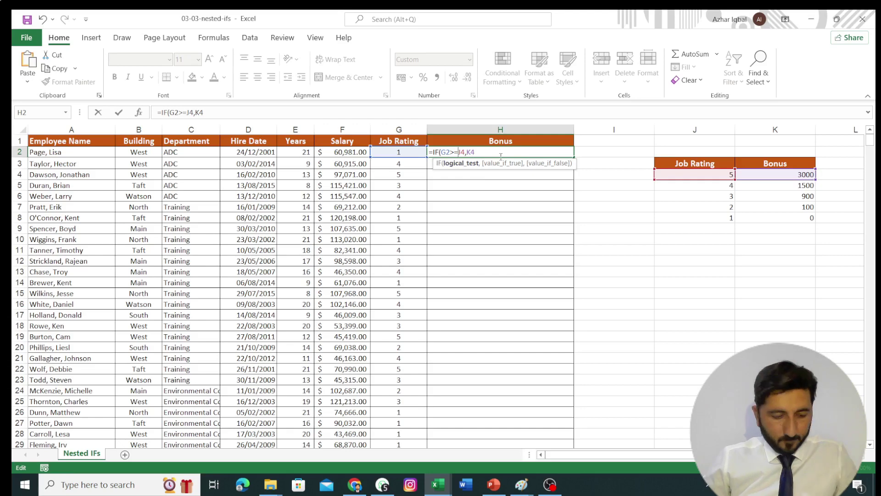
{"action": "key", "text": "F4"}
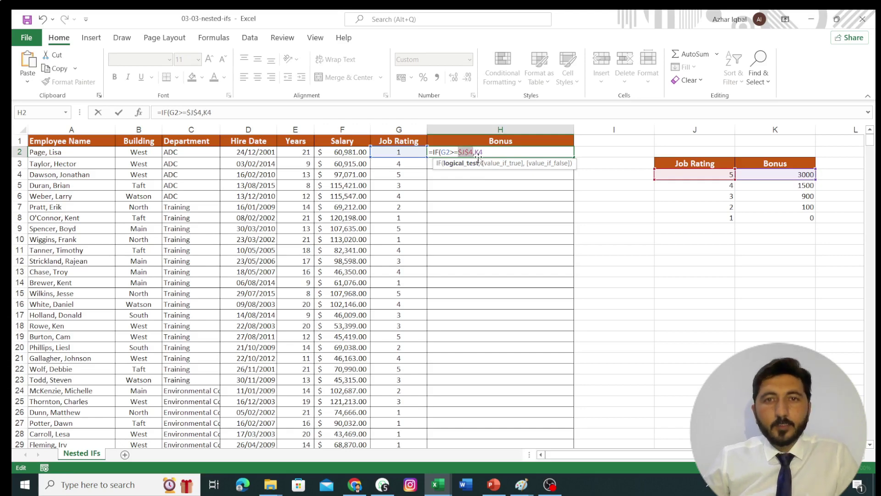
{"action": "left_click", "coordinate": [481, 155]}
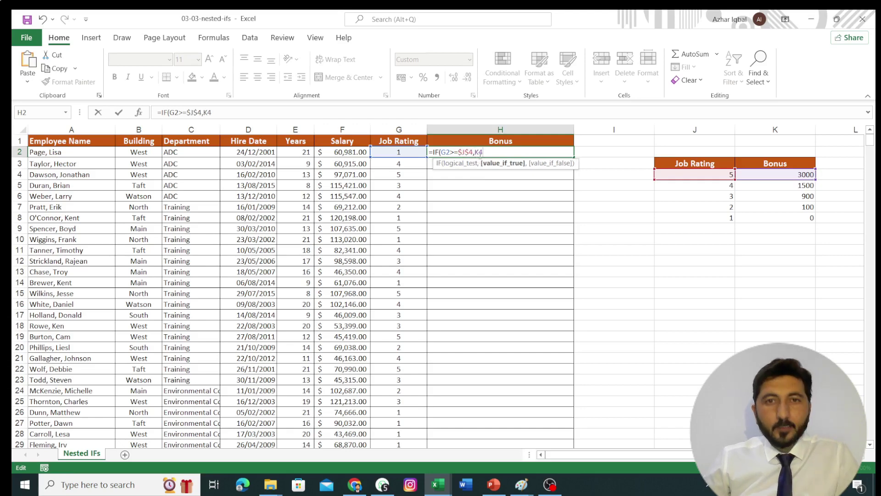
{"action": "key", "text": "F4"}
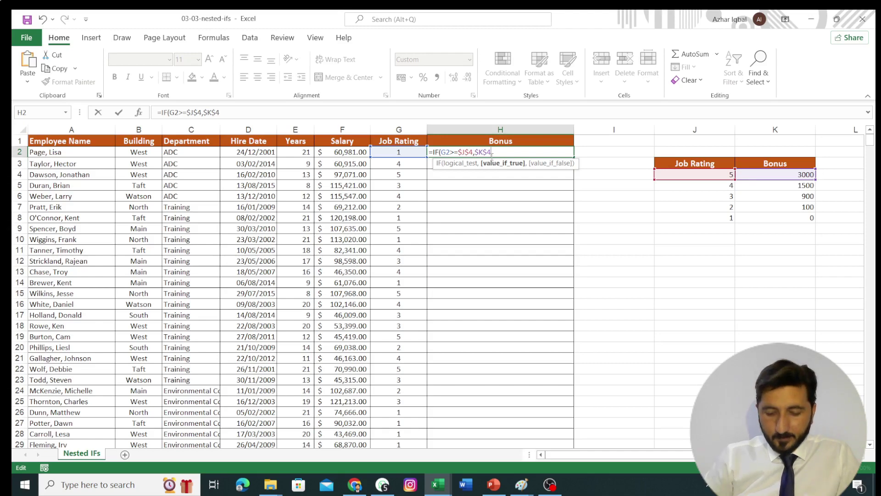
{"action": "type", "text": ","}
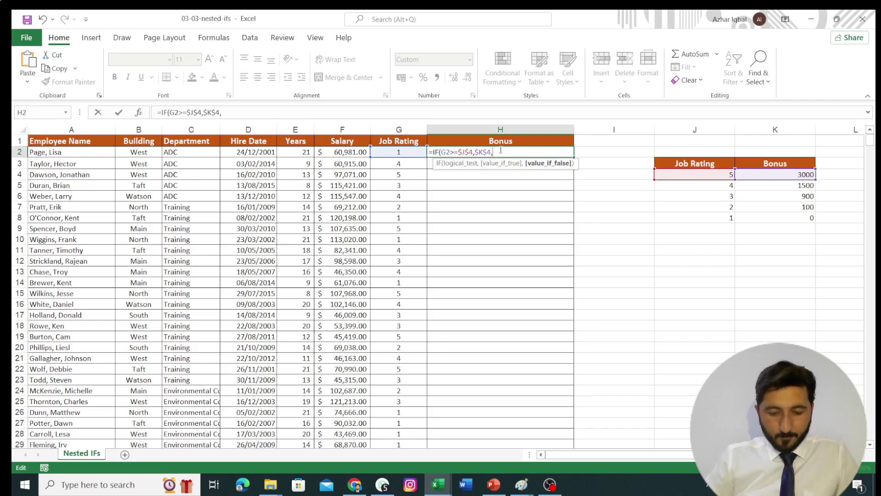
{"action": "type", "text": "IF"}
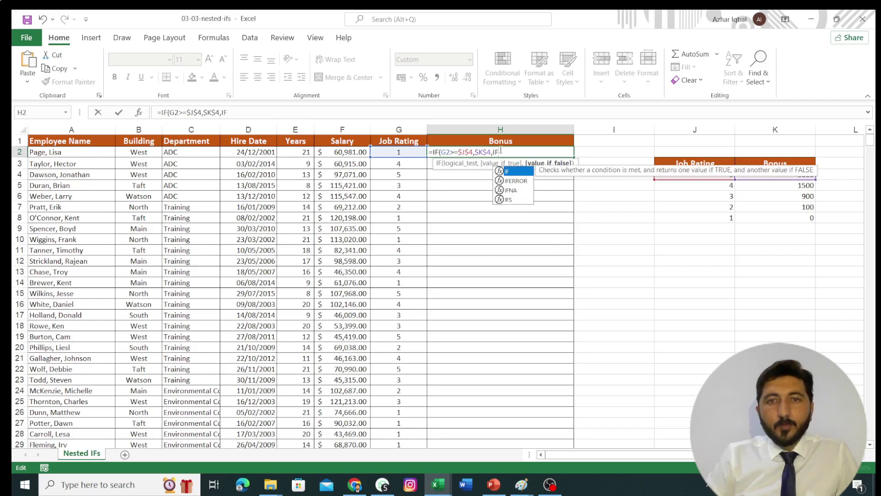
{"action": "type", "text": "("}
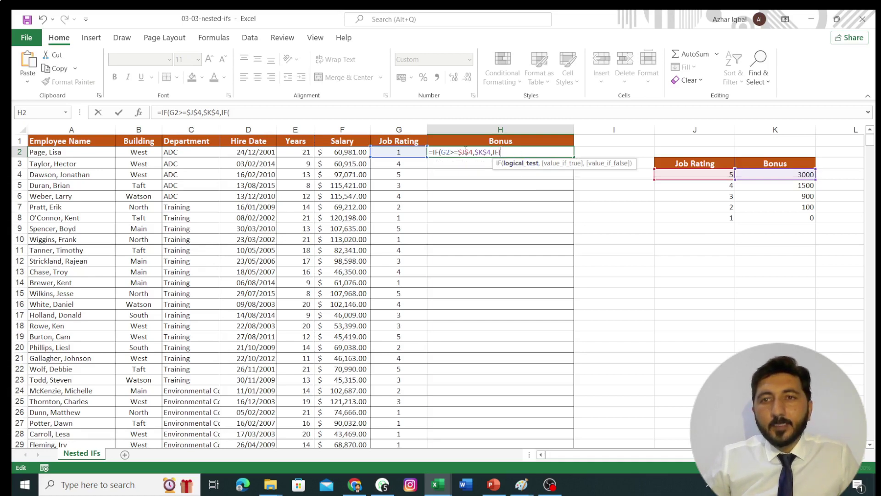
- Add the second test G2>=$J$5 returning the 1500 bonus from $K$5
{"action": "left_click", "coordinate": [399, 153]}
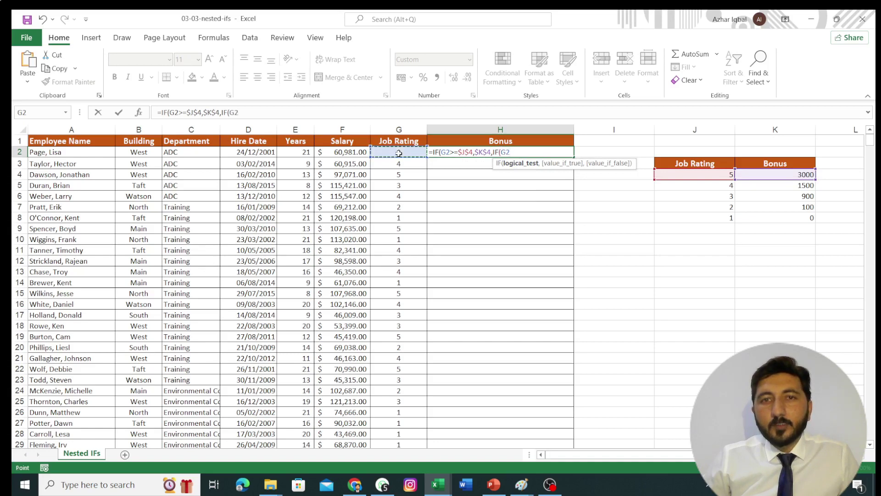
{"action": "left_click", "coordinate": [720, 188]}
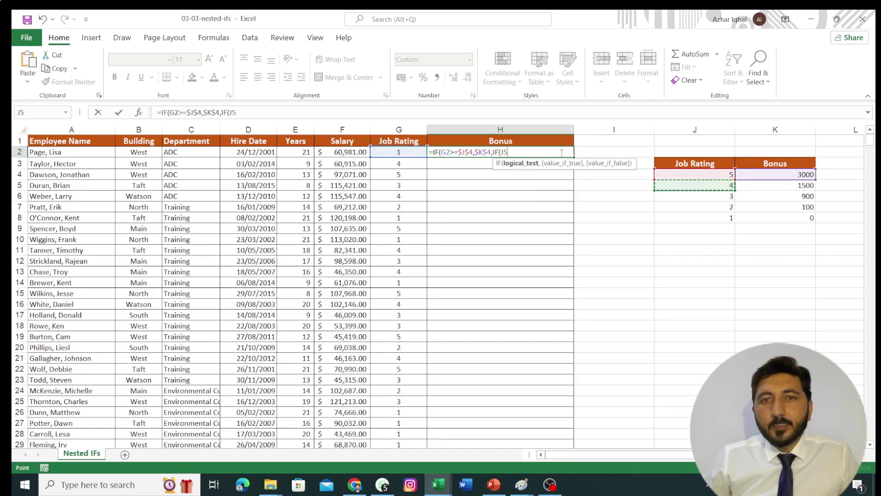
{"action": "left_click", "coordinate": [399, 152]}
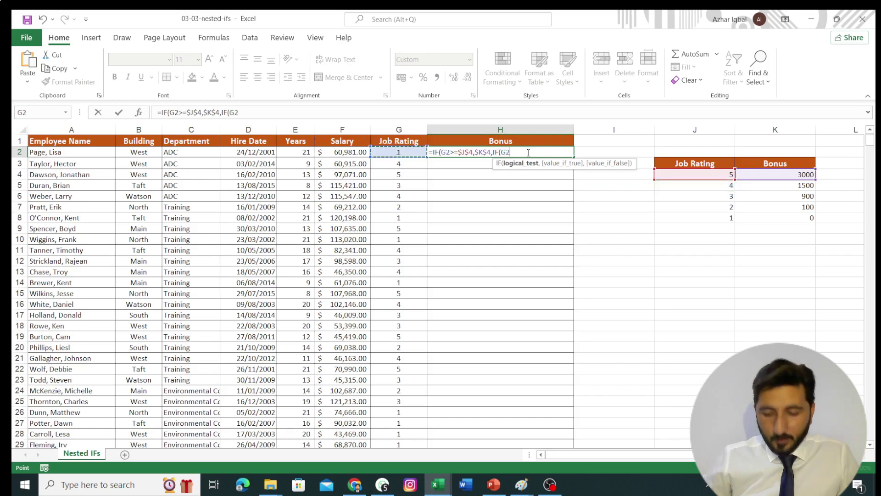
{"action": "type", "text": ">="}
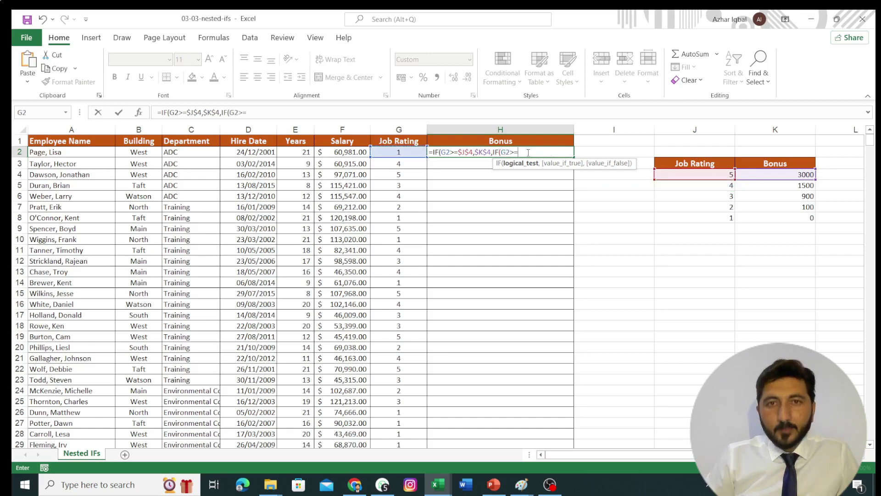
{"action": "left_click", "coordinate": [697, 187]}
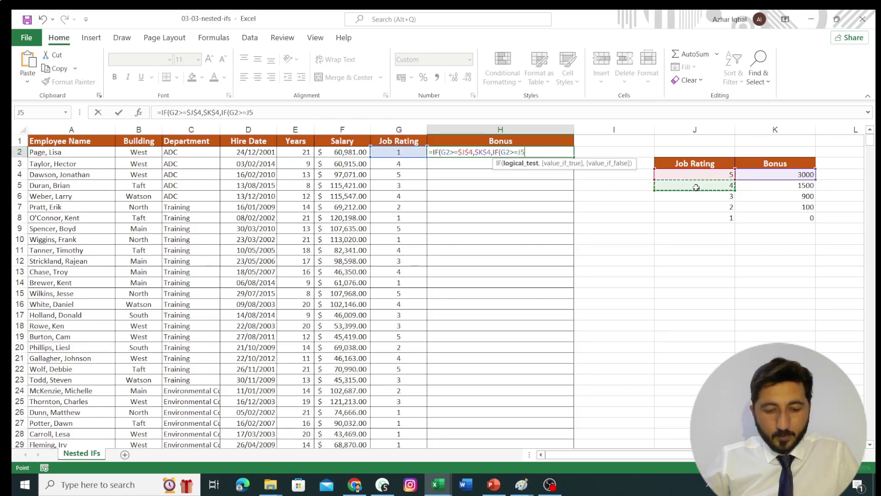
{"action": "key", "text": "F4"}
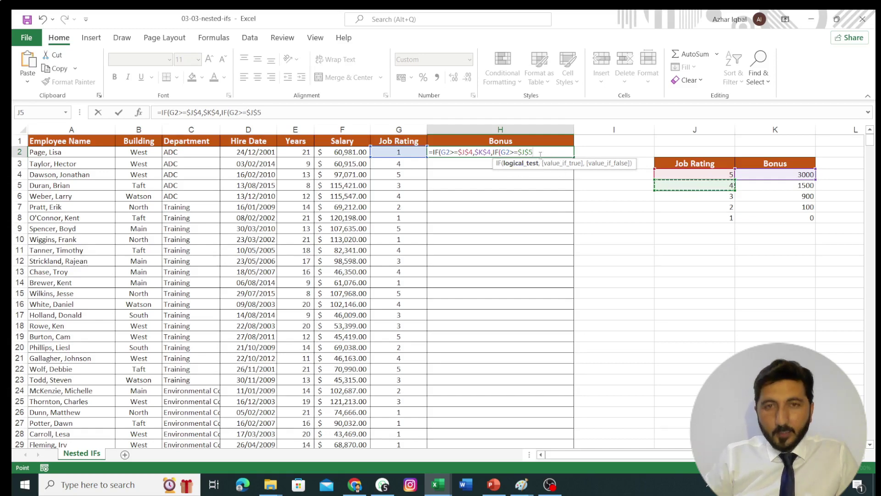
{"action": "type", "text": ","}
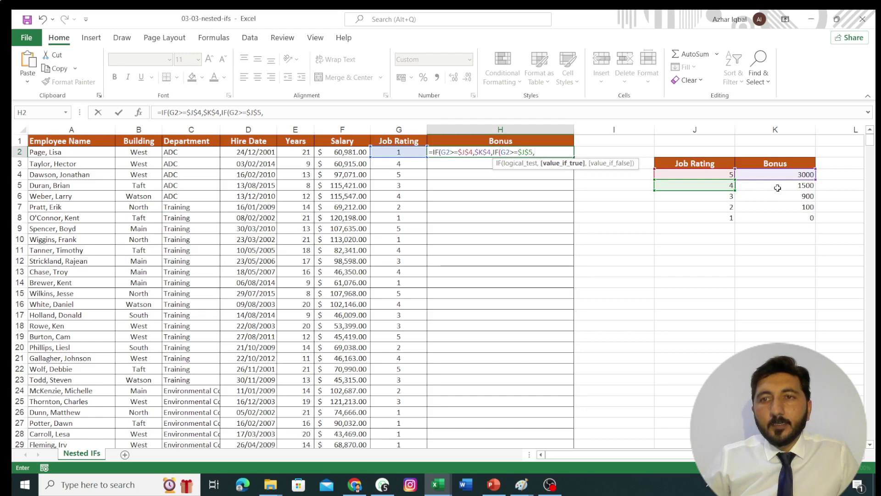
{"action": "left_click", "coordinate": [778, 188]}
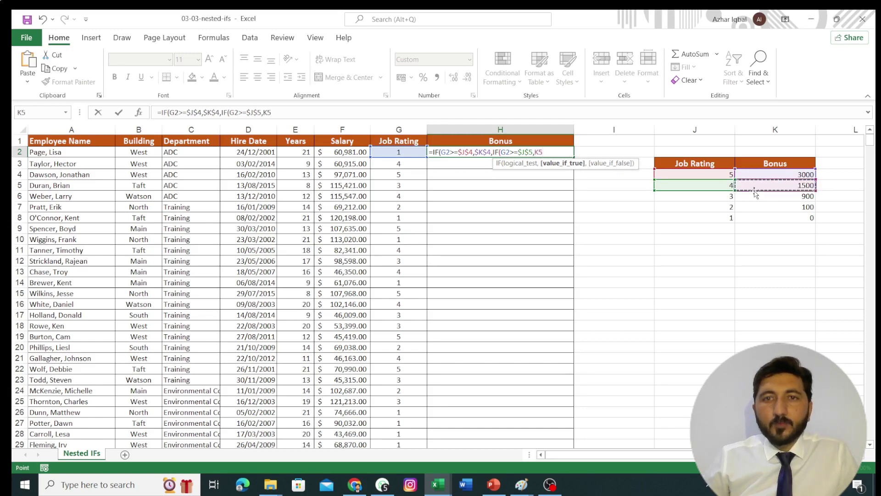
{"action": "key", "text": "F4"}
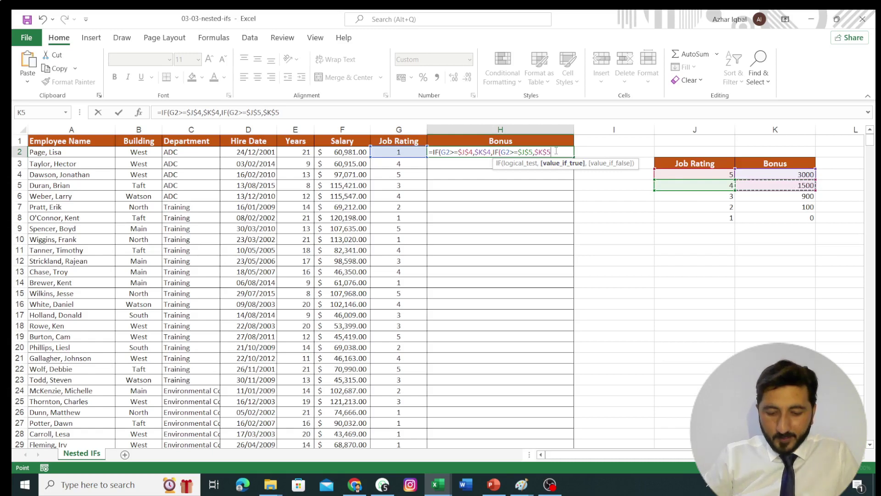
{"action": "type", "text": ","}
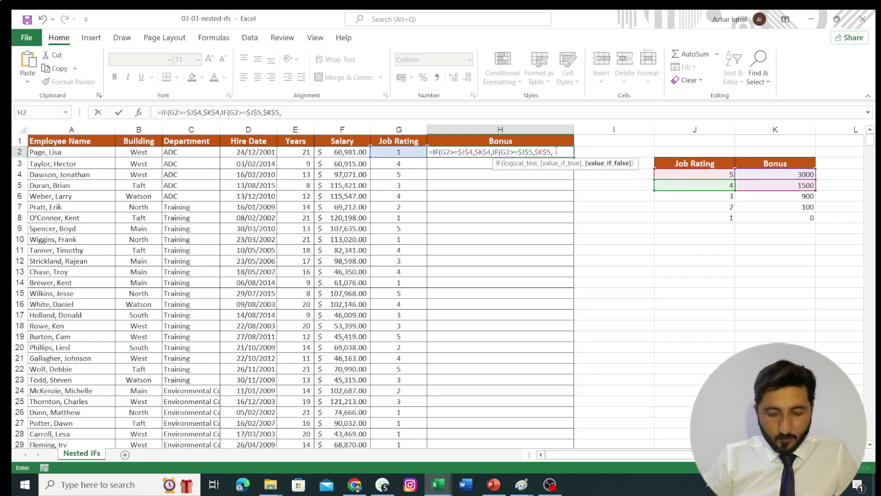
{"action": "type", "text": "I"}
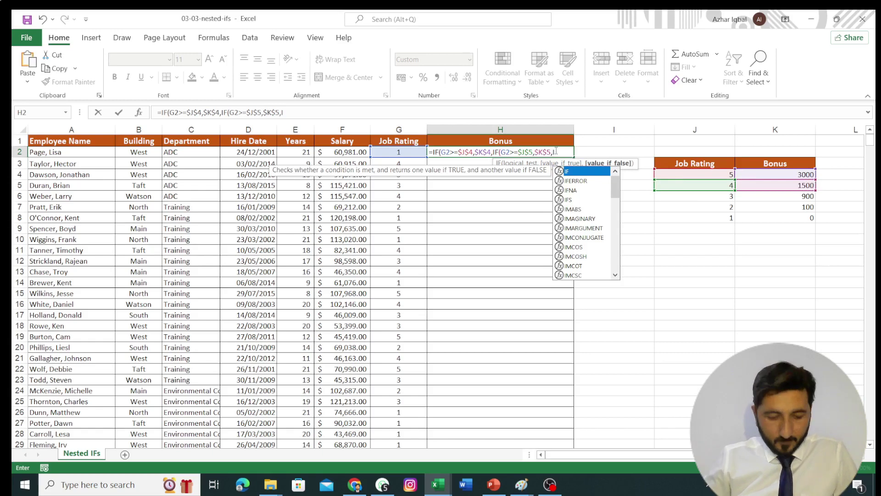
- Add the third nested IF, G2>=$J$6, returning the 900 bonus from $K$6
{"action": "type", "text": "F"}
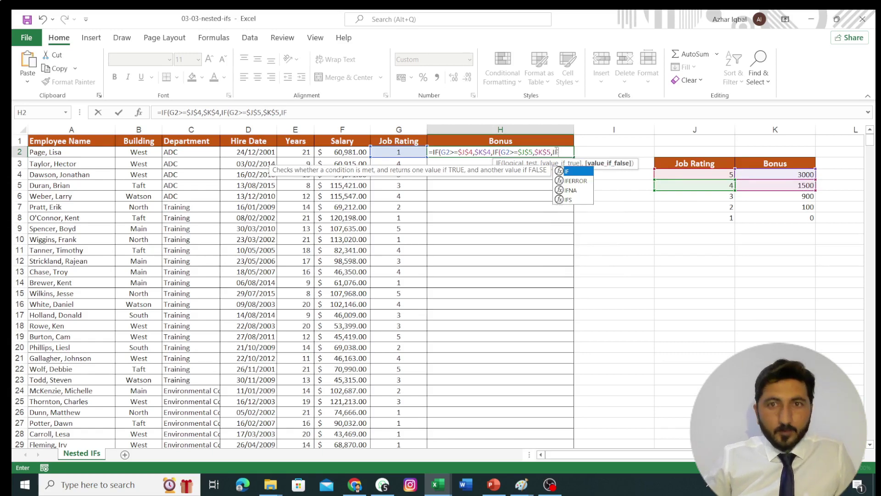
{"action": "type", "text": "("}
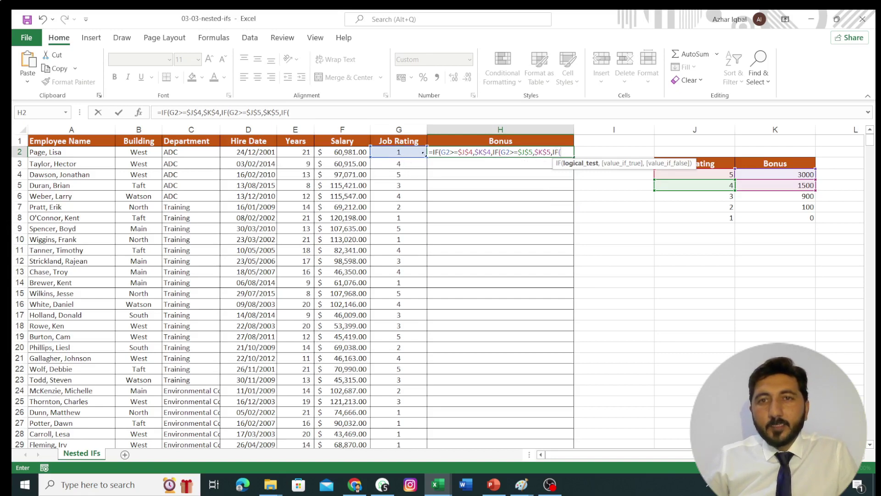
{"action": "left_click", "coordinate": [394, 153]}
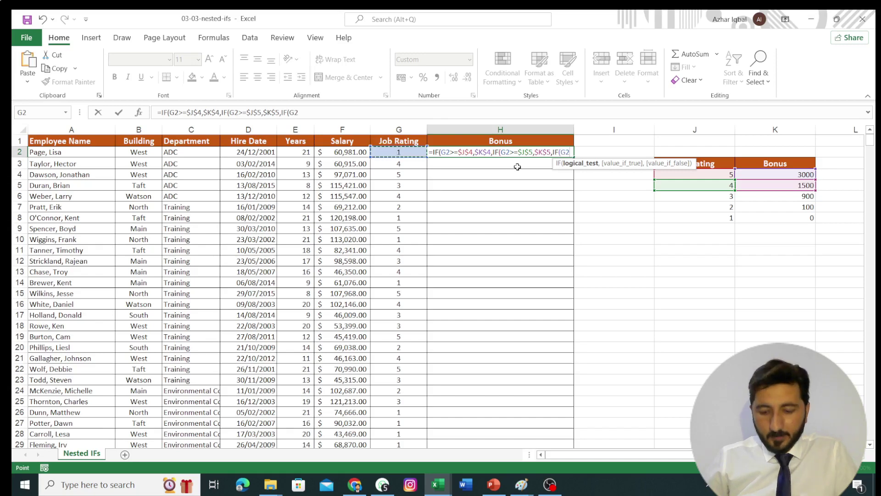
{"action": "type", "text": ","}
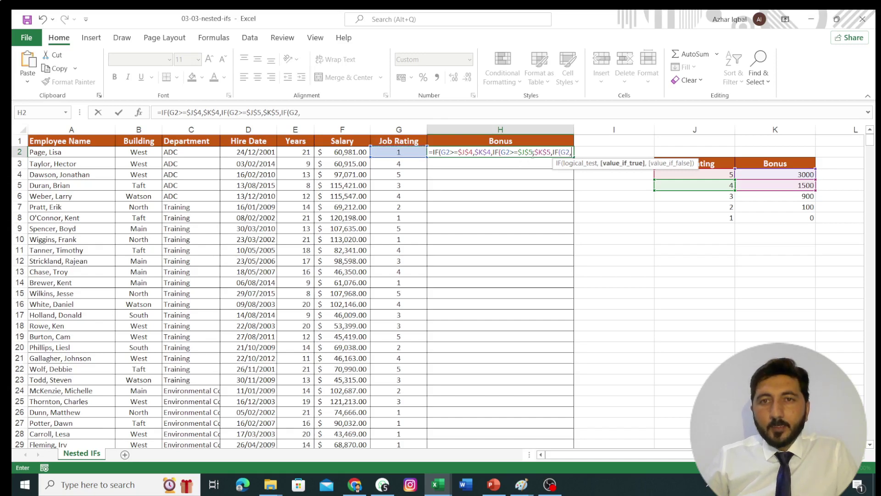
{"action": "key", "text": "BackSpace"}
{"action": "type", "text": ">="}
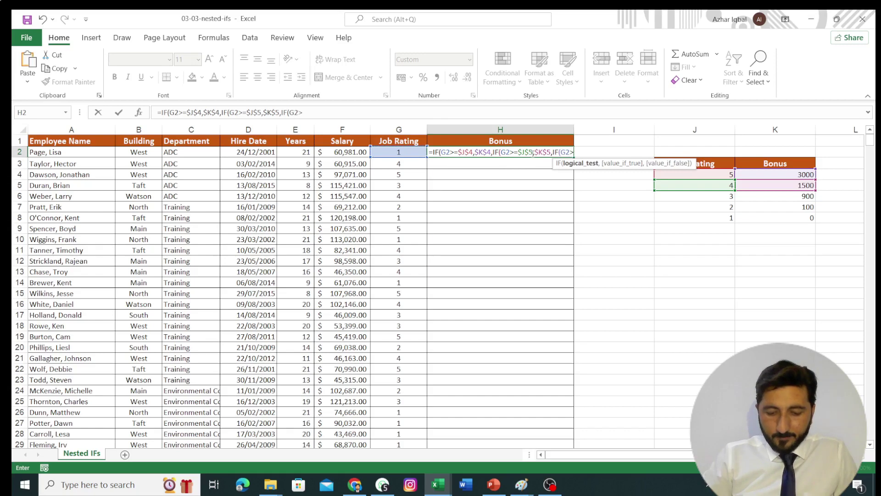
{"action": "left_click", "coordinate": [699, 198]}
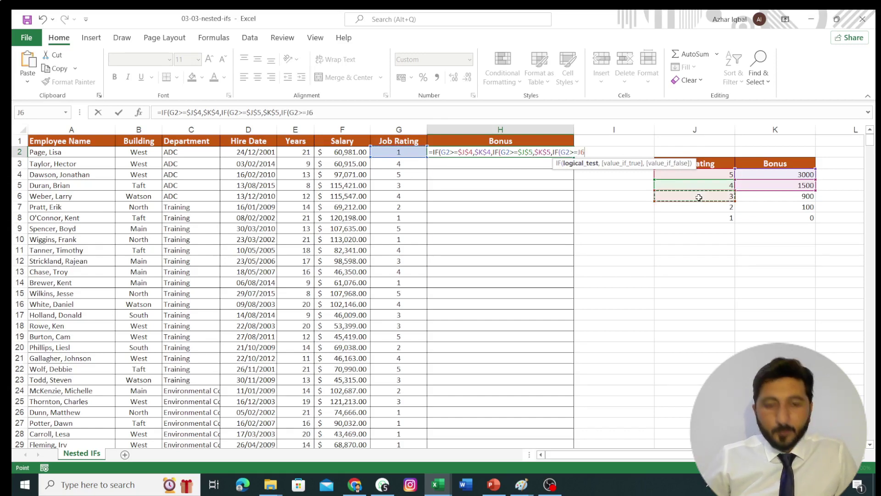
{"action": "key", "text": "F4"}
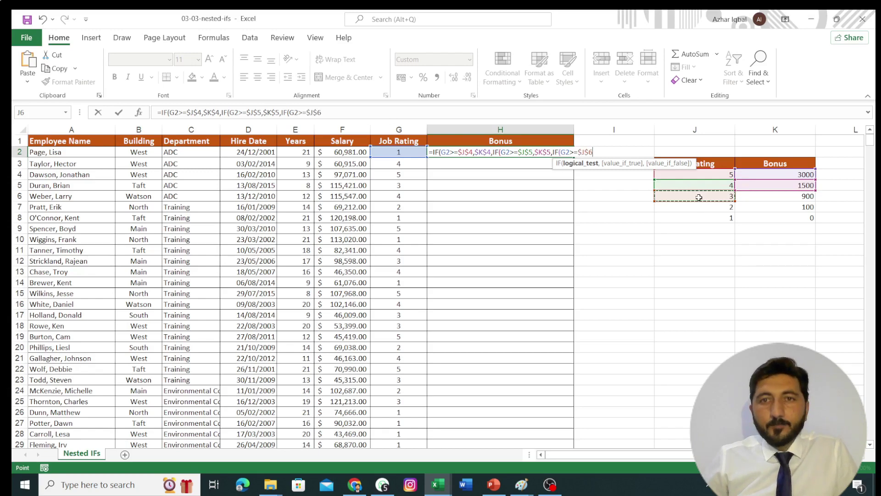
{"action": "type", "text": ","}
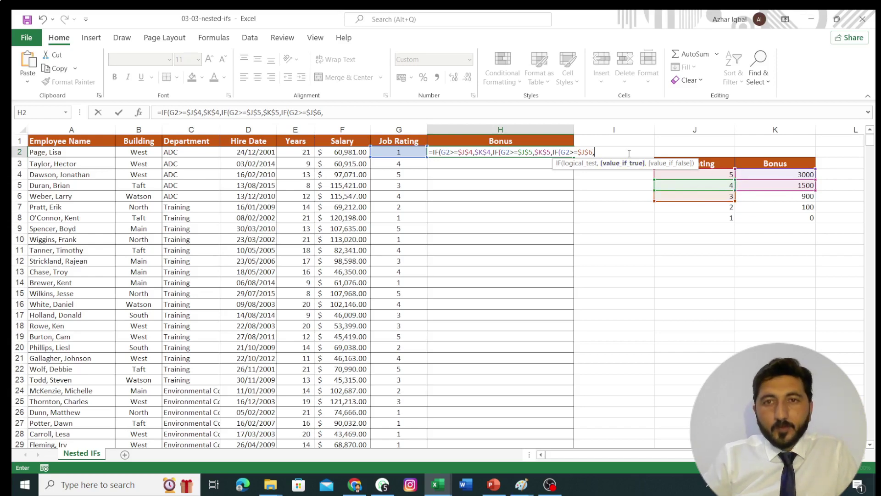
{"action": "left_click", "coordinate": [767, 198]}
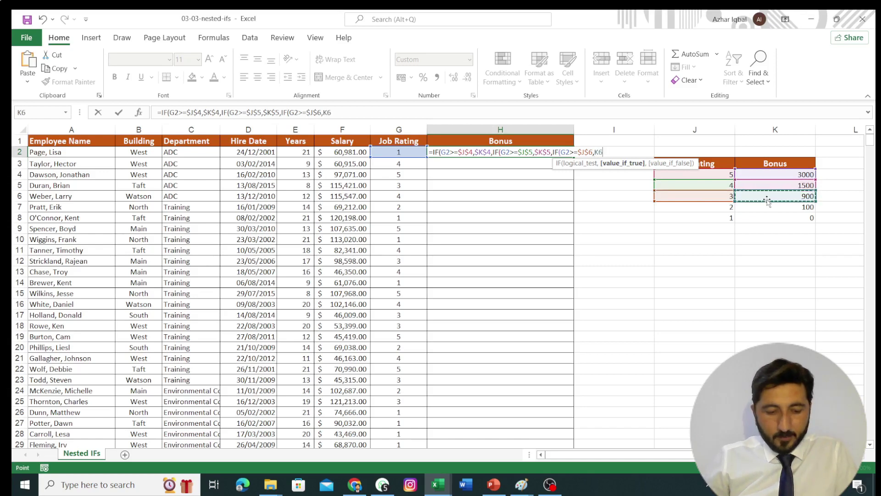
{"action": "key", "text": "F4"}
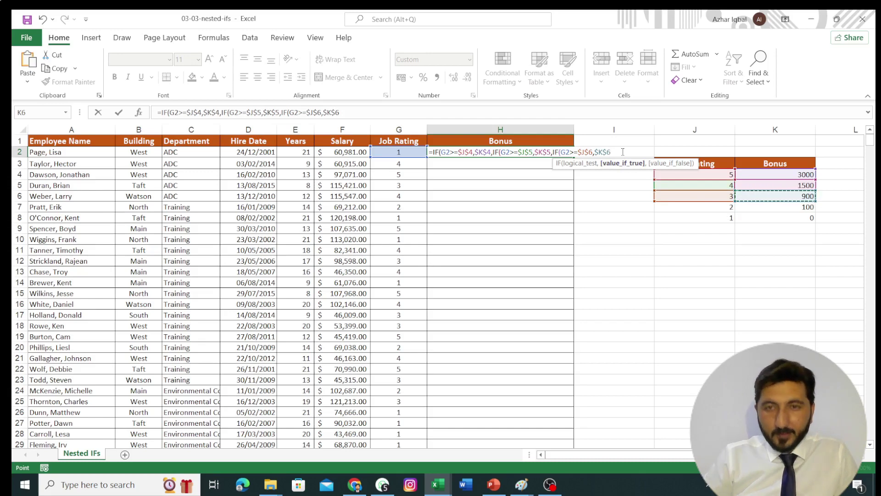
{"action": "type", "text": ","}
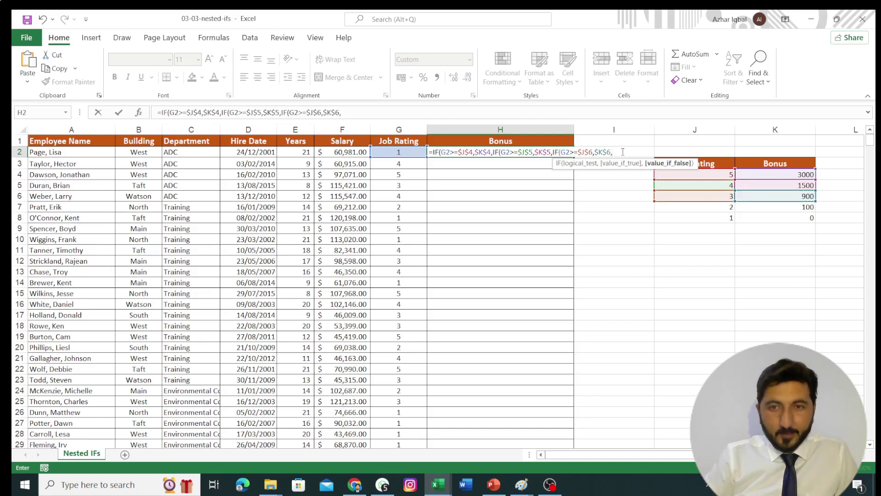
{"action": "type", "text": "IF"}
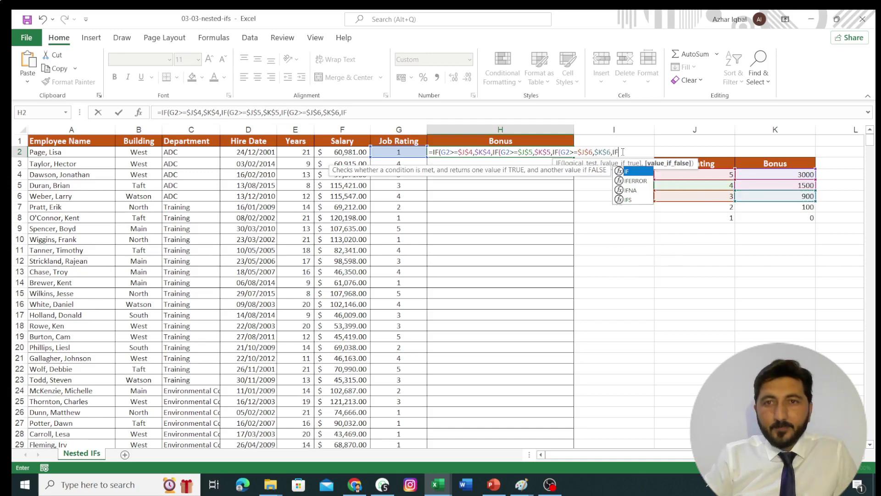
{"action": "type", "text": "("}
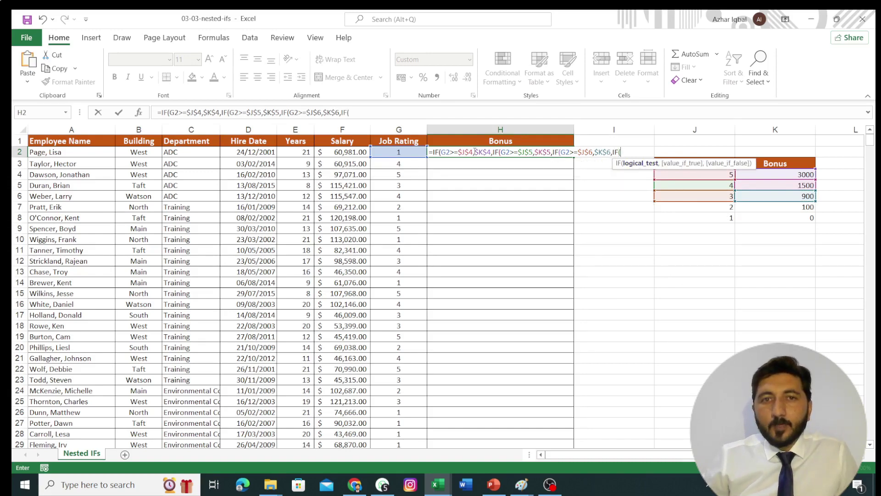
- Add the fourth nested IF, G2>=$J$7, returning the 100 bonus from $K$7
{"action": "left_click", "coordinate": [403, 156]}
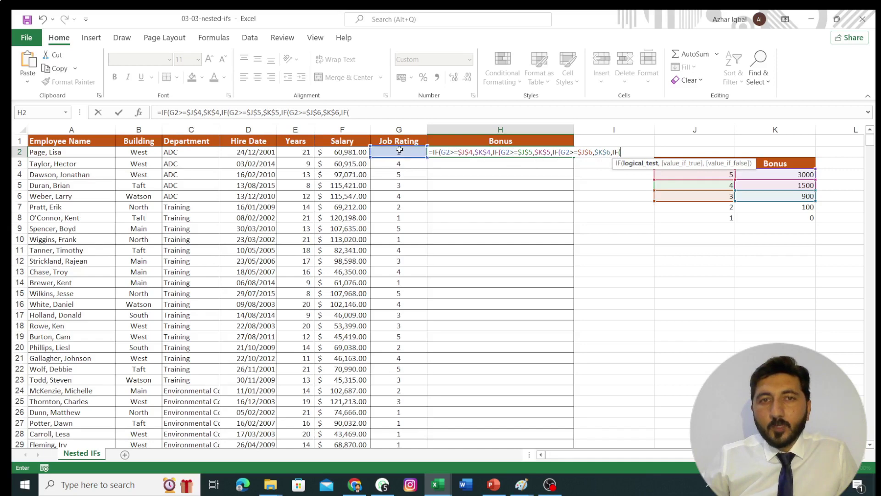
{"action": "left_click", "coordinate": [403, 156]}
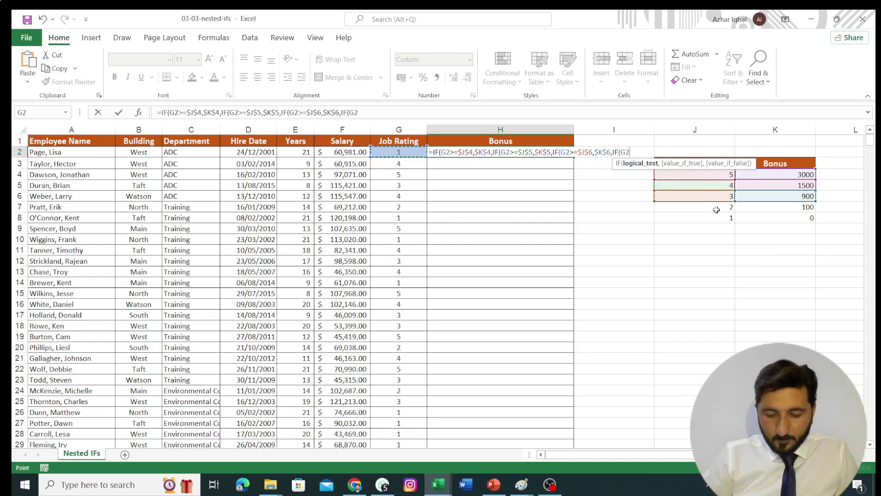
{"action": "type", "text": ">="}
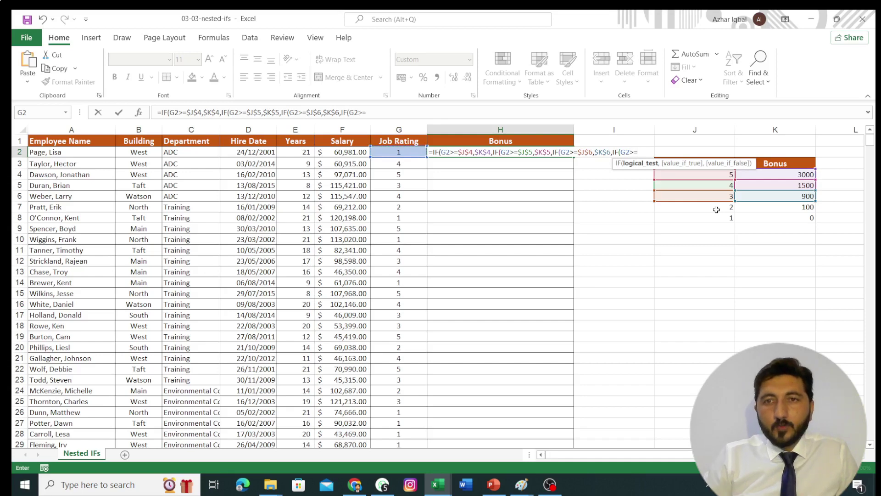
{"action": "left_click", "coordinate": [717, 210]}
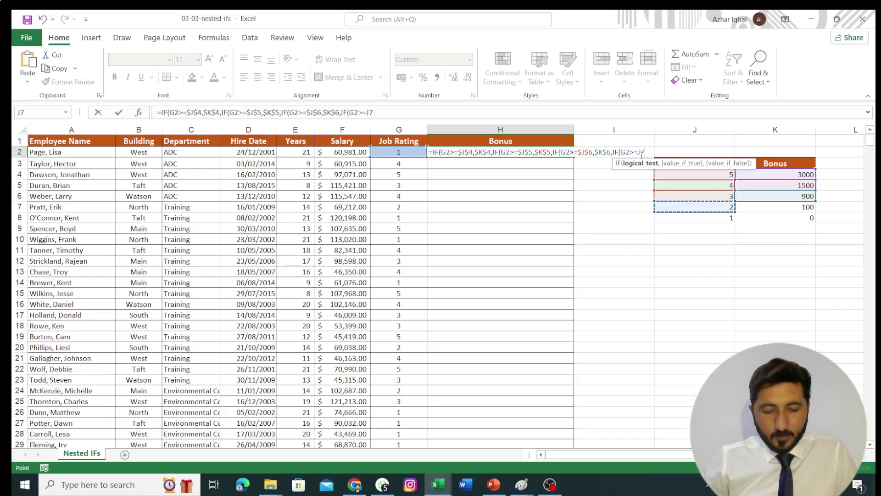
{"action": "key", "text": "F4"}
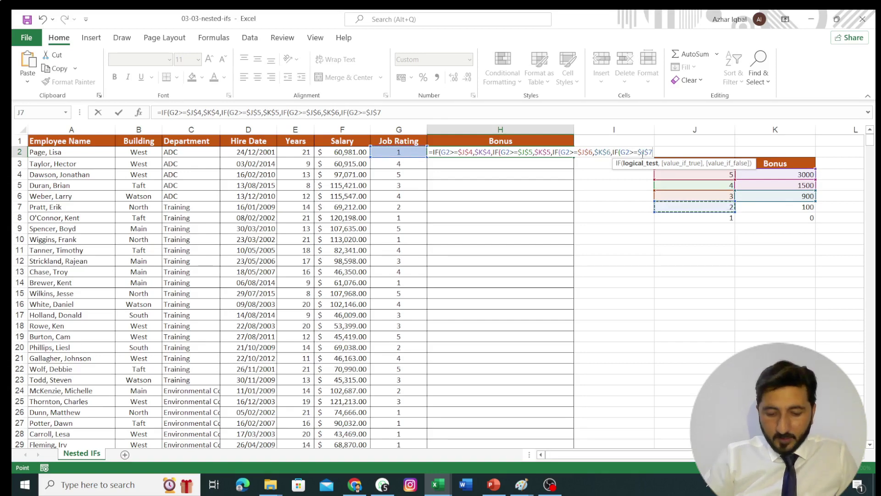
{"action": "type", "text": ","}
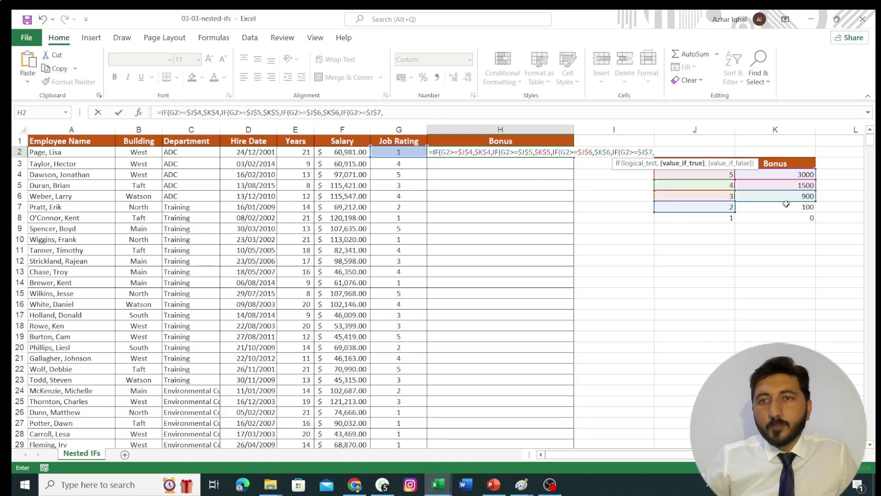
{"action": "left_click", "coordinate": [784, 208]}
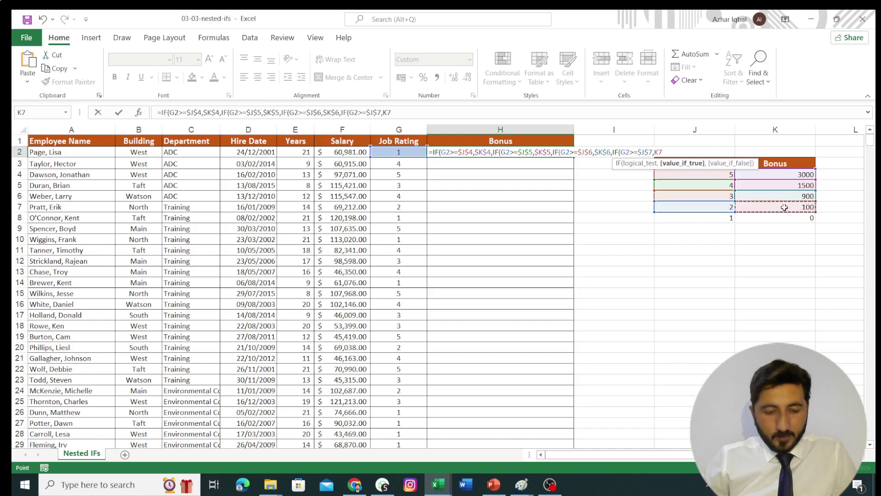
{"action": "key", "text": "F4"}
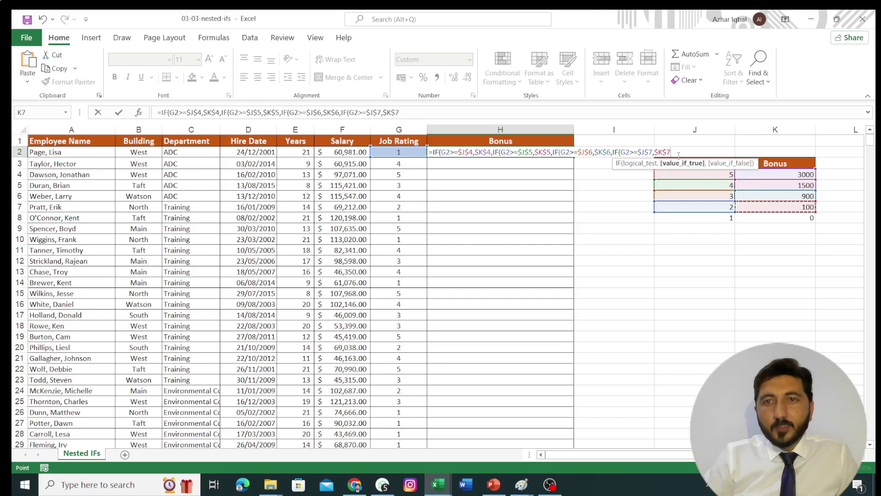
{"action": "type", "text": ","}
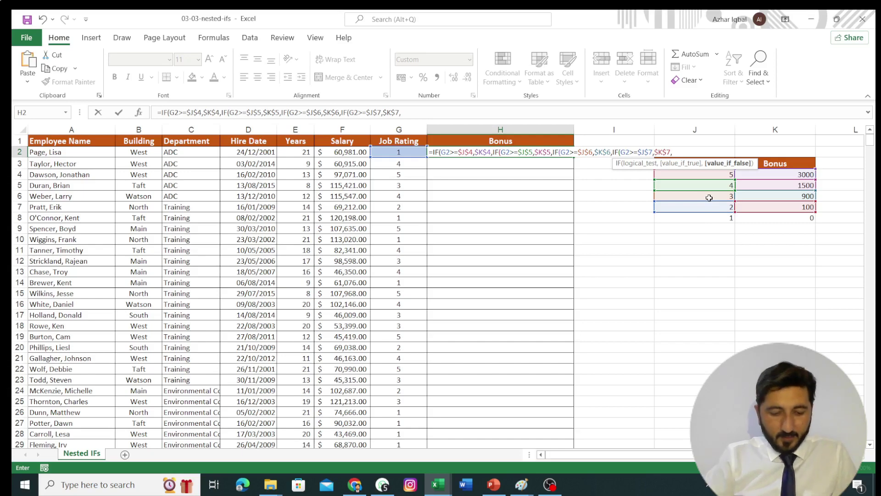
{"action": "type", "text": "IF("}
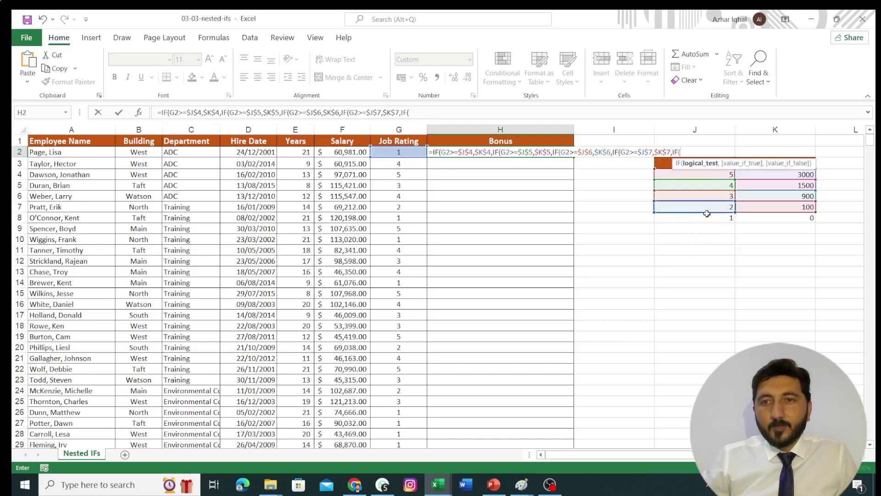
- Add the fifth IF testing G2>=$J$8 to return $K$8, and close all five brackets
{"action": "left_click", "coordinate": [398, 153]}
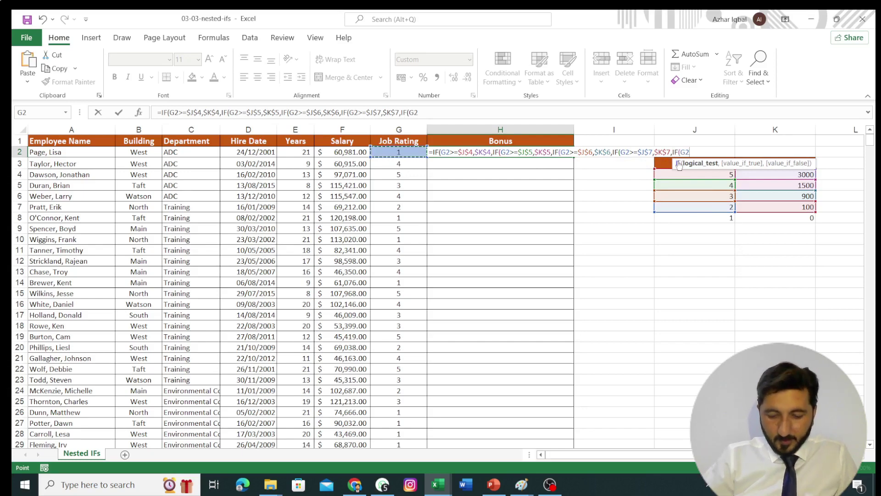
{"action": "type", "text": ">="}
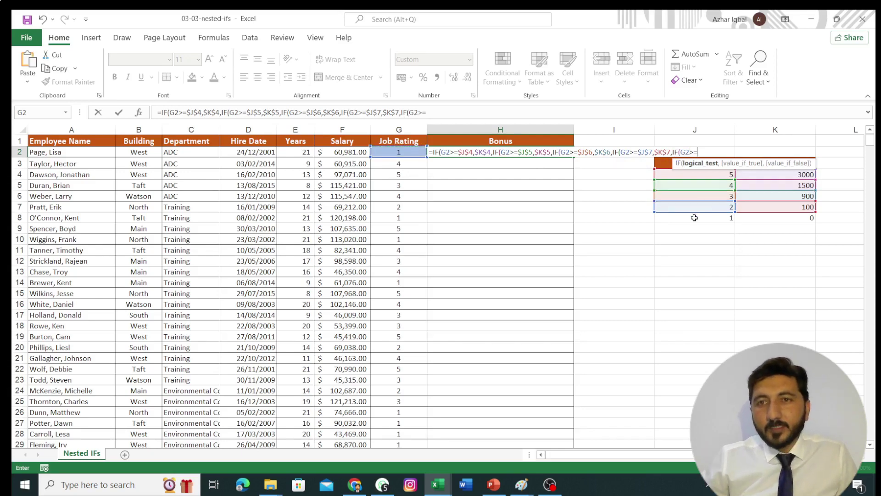
{"action": "left_click", "coordinate": [695, 217]}
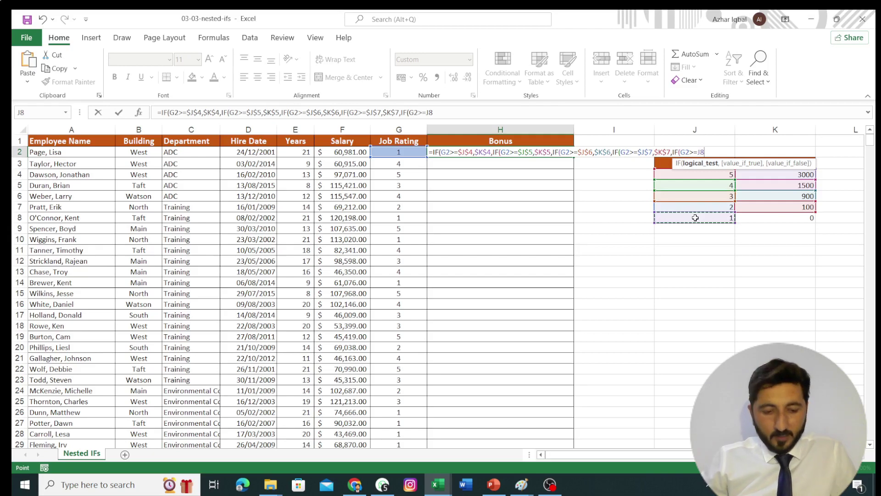
{"action": "key", "text": "F4"}
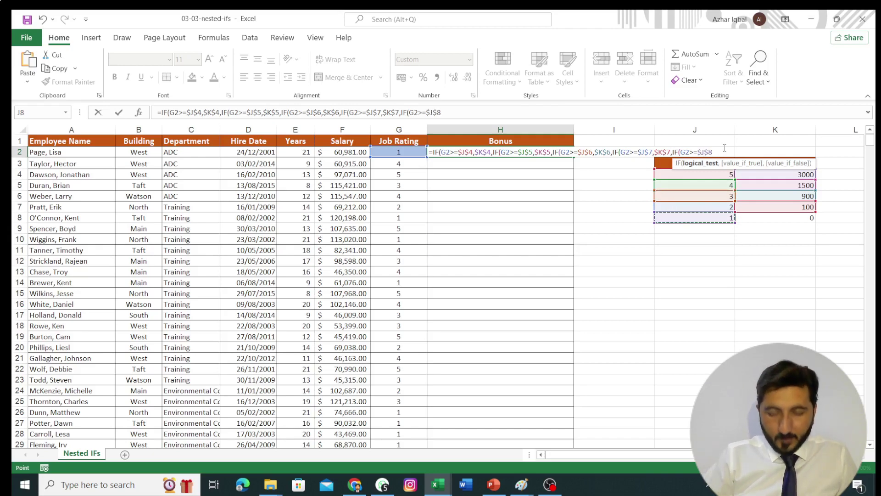
{"action": "type", "text": ",$K$4"}
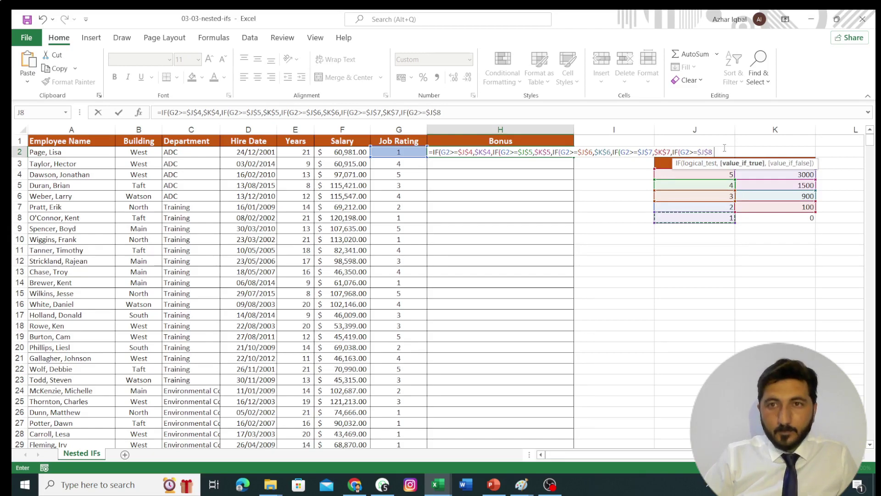
{"action": "type", "text": ","}
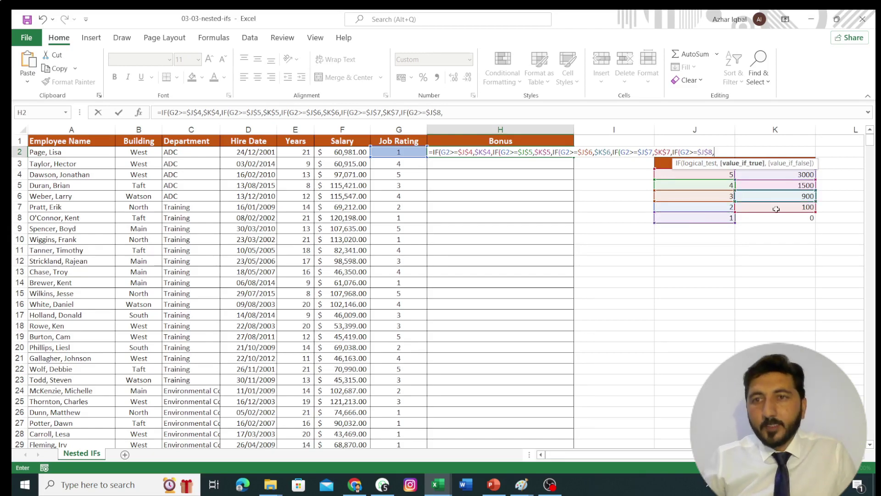
{"action": "left_click", "coordinate": [776, 217]}
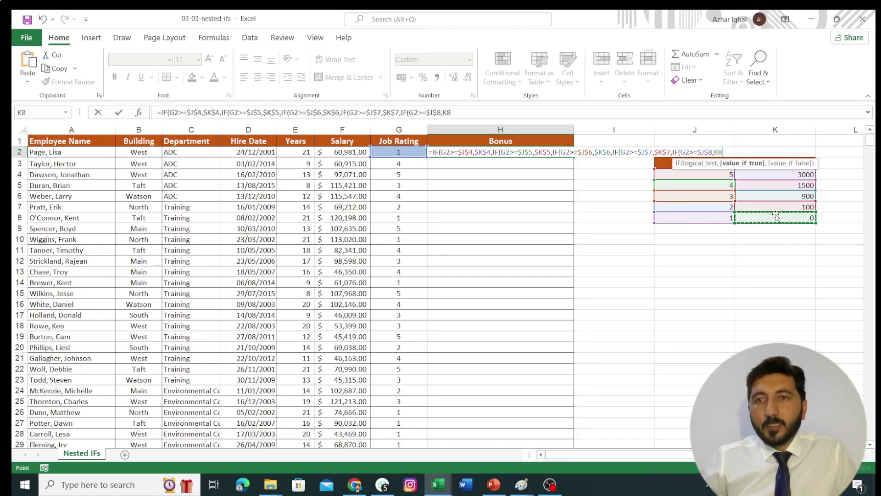
{"action": "key", "text": "F4"}
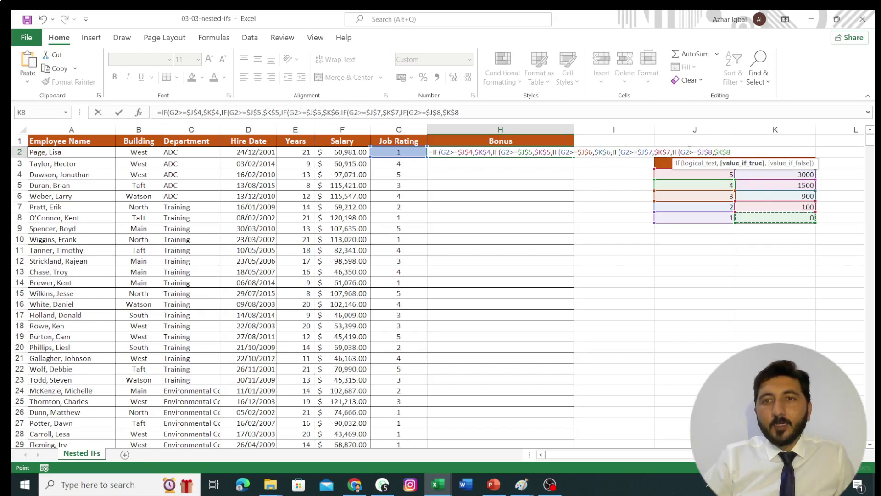
{"action": "type", "text": "))"}
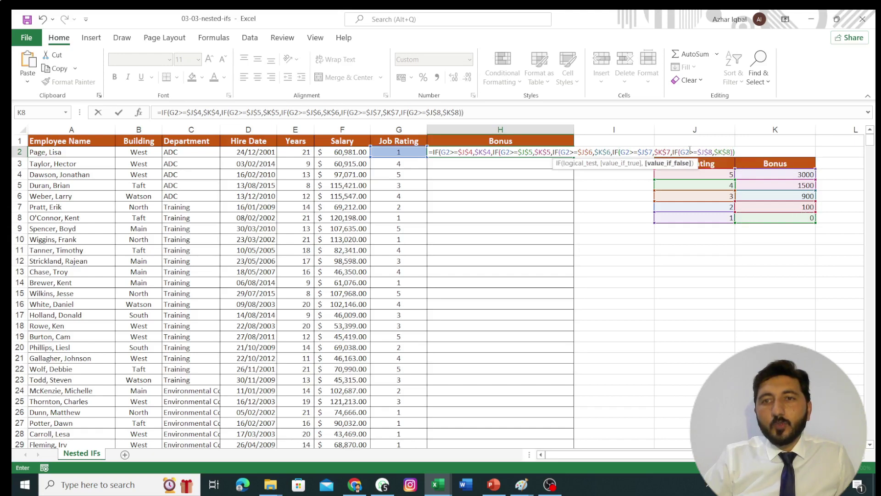
{"action": "type", "text": ")))"}
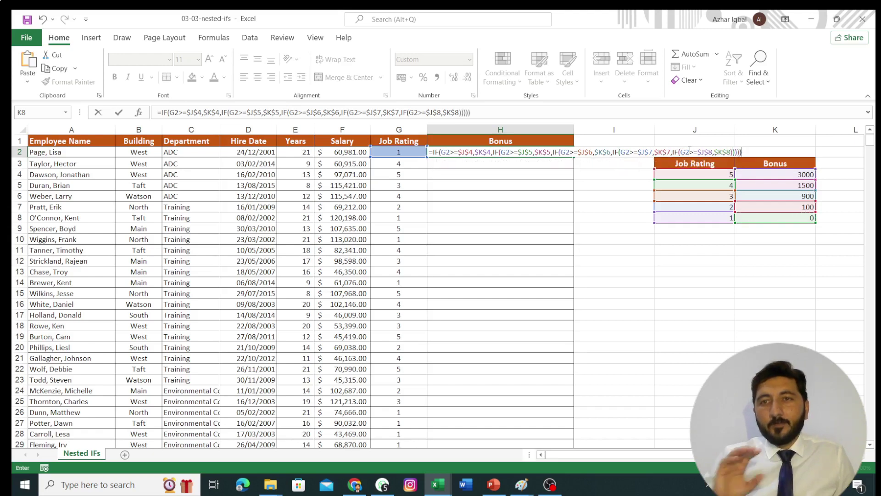
- Enter H2's nested IF and fill it down the Bonus column for every employee
{"action": "key", "text": "Tab"}
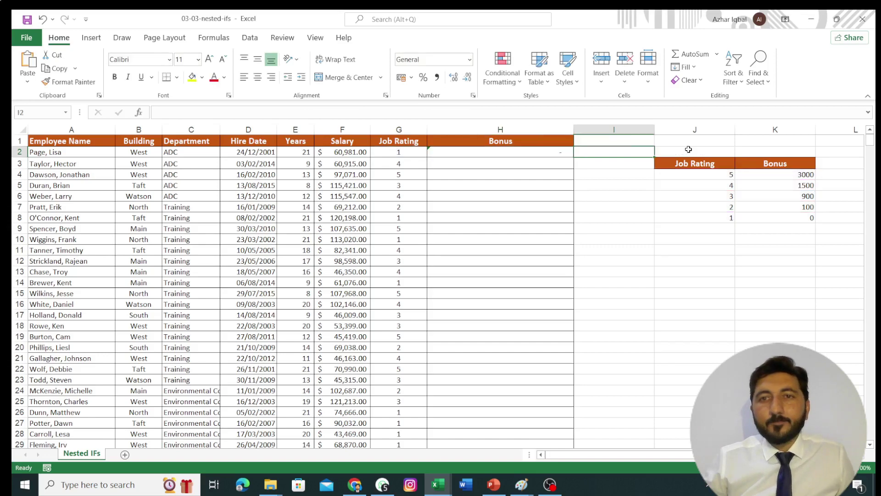
{"action": "left_click", "coordinate": [541, 154]}
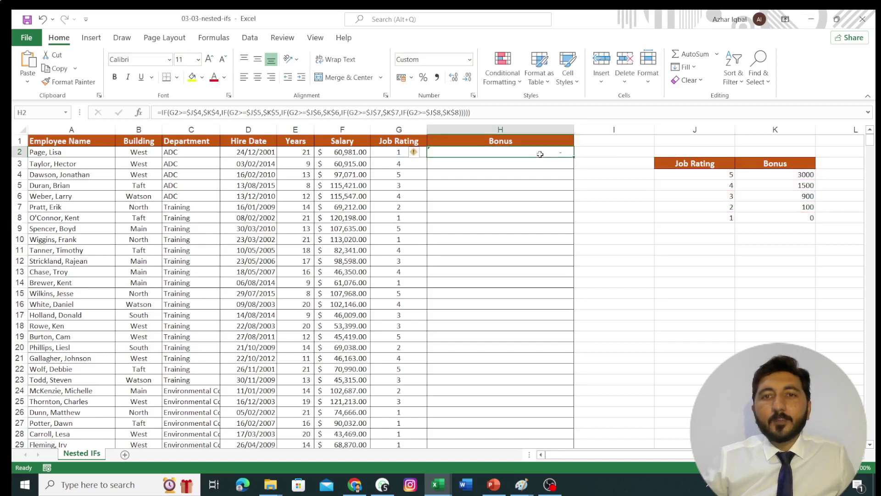
{"action": "double_click", "coordinate": [573, 156]}
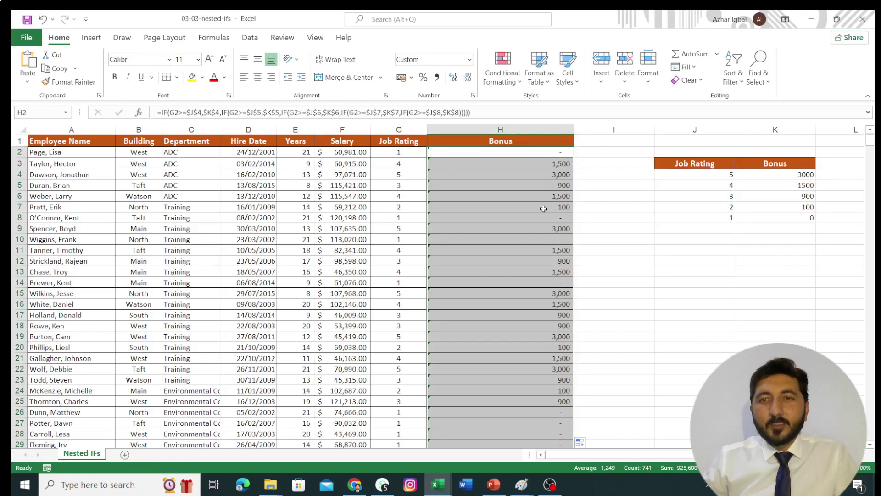
{"action": "scroll", "coordinate": [537, 173], "scroll_direction": "down", "scroll_amount": 1}
{"action": "scroll", "coordinate": [538, 193], "scroll_direction": "down", "scroll_amount": 3}
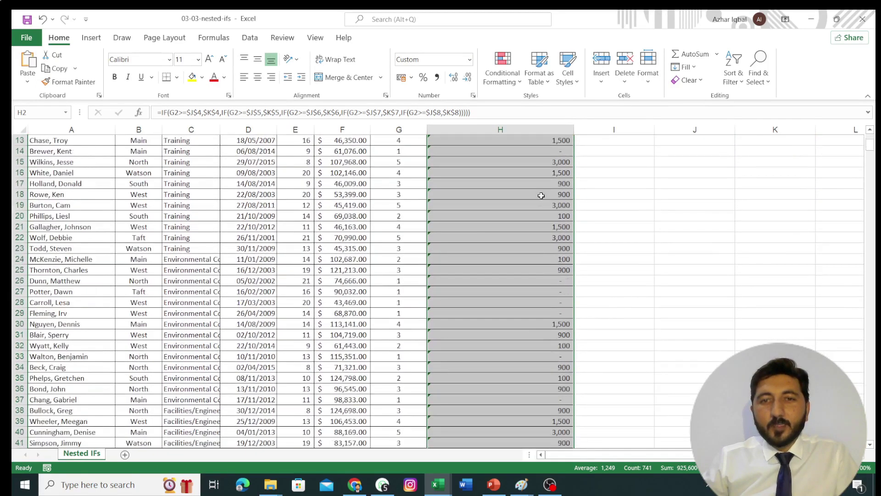
{"action": "scroll", "coordinate": [539, 204], "scroll_direction": "up", "scroll_amount": 4}
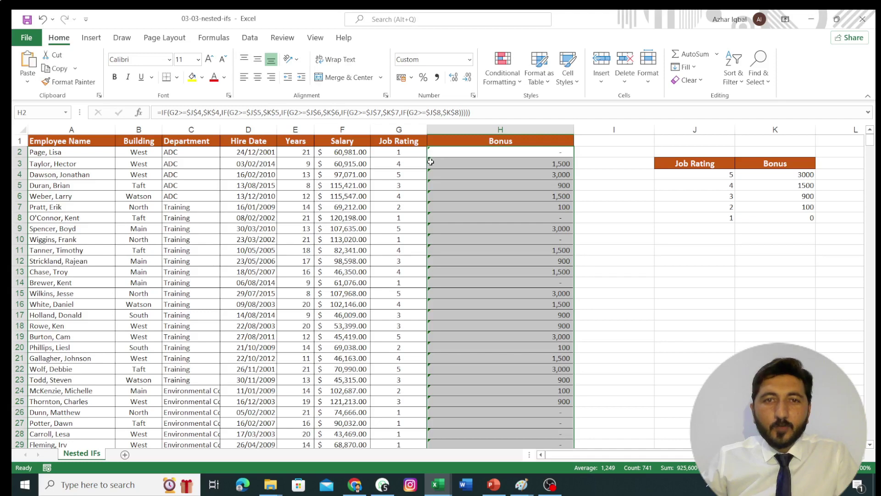
- Check the warning flagged on H3's bonus formula, then return to H2
{"action": "left_click", "coordinate": [613, 157]}
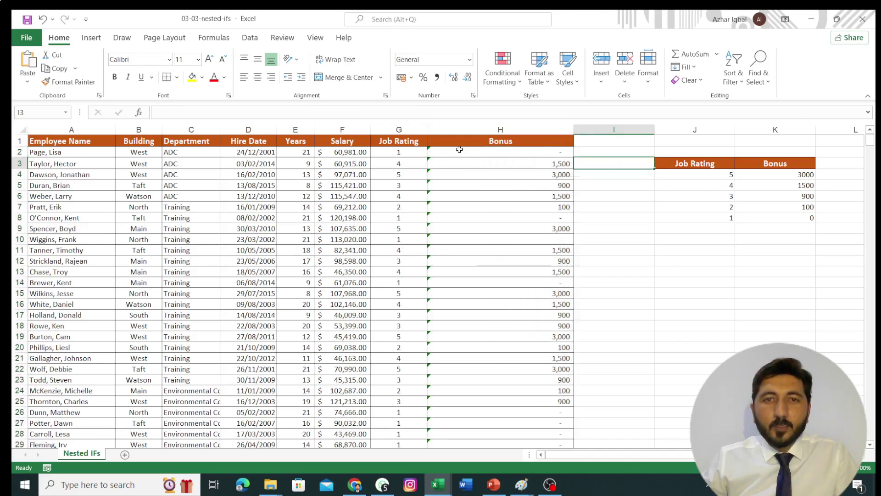
{"action": "left_click", "coordinate": [429, 159]}
{"action": "mouse_move", "coordinate": [414, 164]}
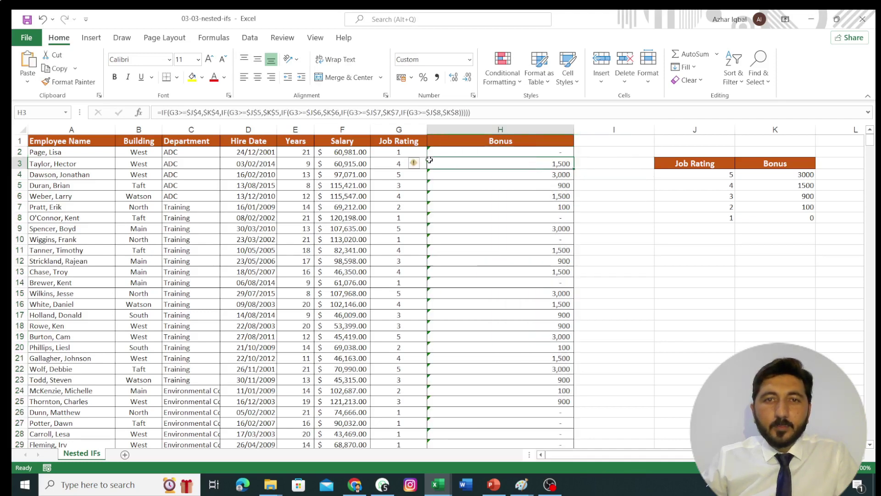
{"action": "left_click", "coordinate": [415, 164]}
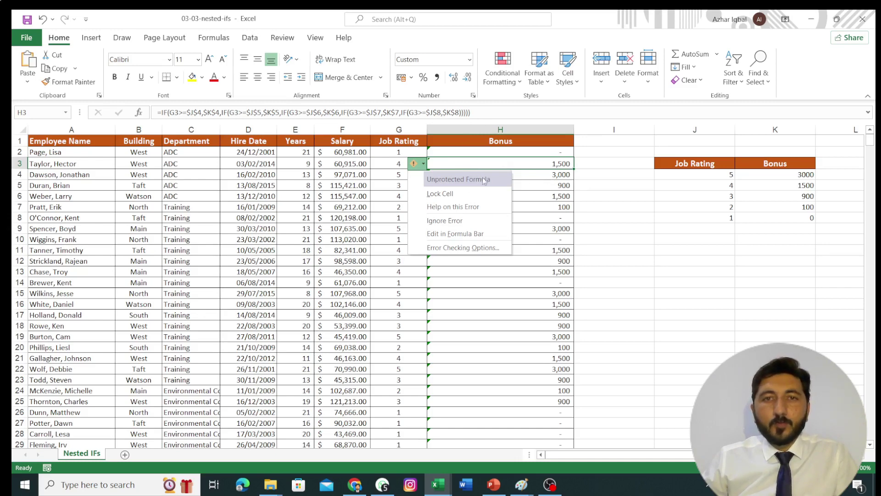
{"action": "left_click", "coordinate": [535, 177]}
{"action": "left_click", "coordinate": [511, 159]}
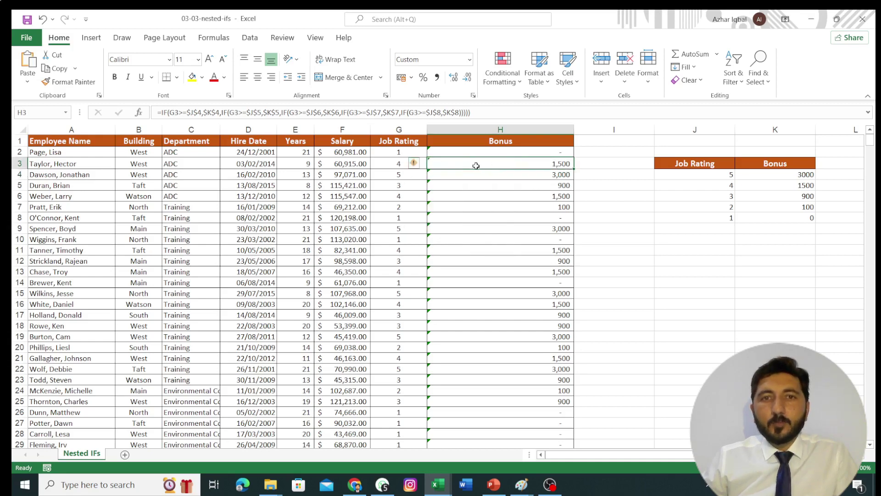
{"action": "left_click", "coordinate": [423, 164]}
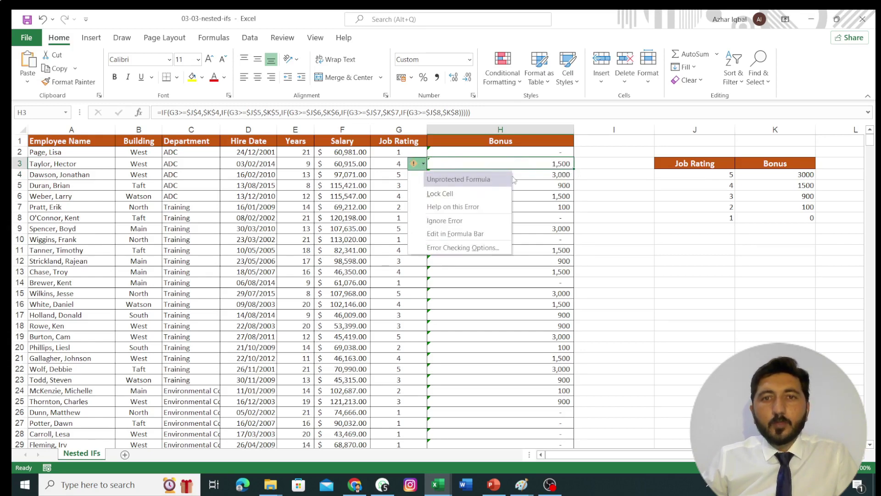
{"action": "left_click", "coordinate": [529, 162]}
{"action": "left_click", "coordinate": [525, 154]}
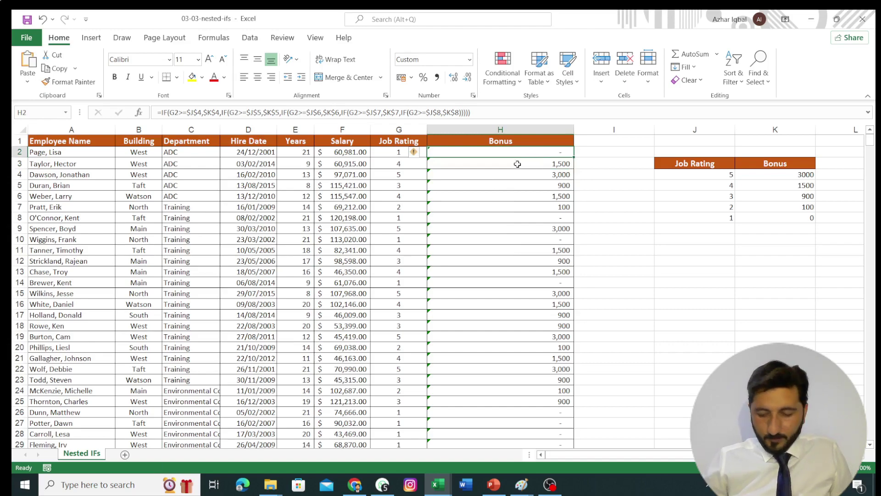
- Select H2 down to H742 and choose Ignore Error for all bonus cells
{"action": "key", "text": "ctrl+shift+Down"}
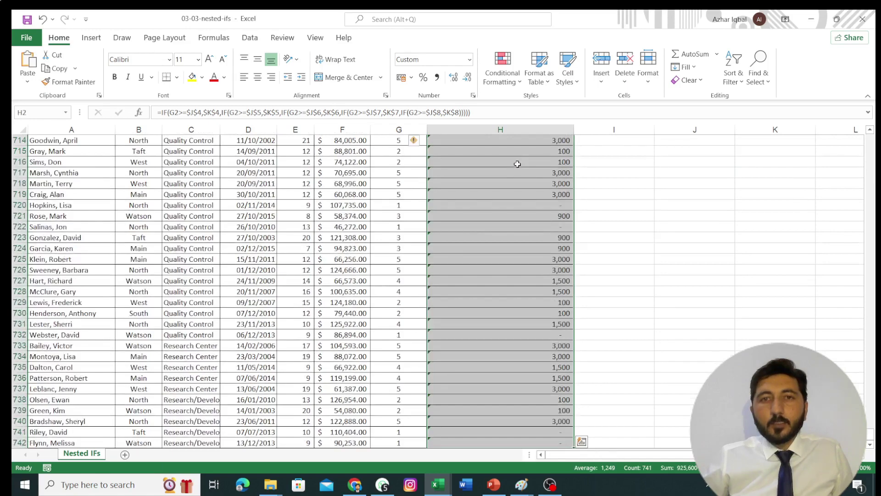
{"action": "left_click", "coordinate": [415, 143]}
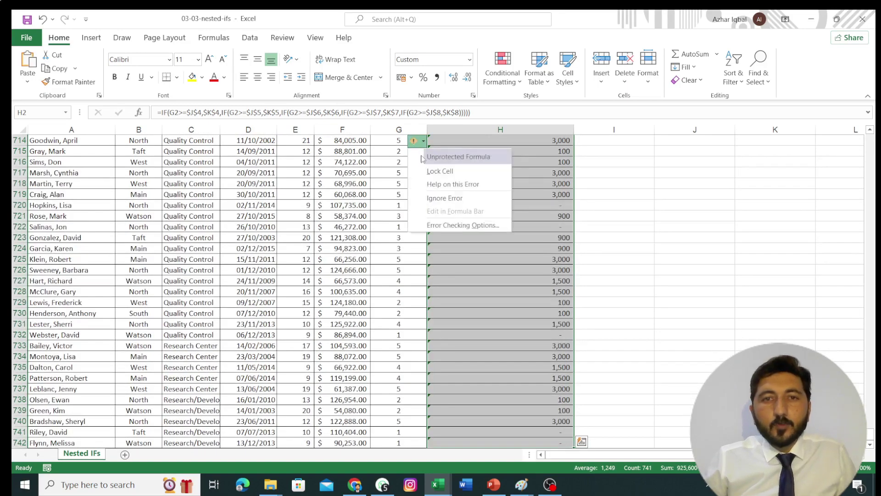
{"action": "left_click", "coordinate": [444, 198]}
{"action": "scroll", "coordinate": [613, 214], "scroll_direction": "up", "scroll_amount": 5}
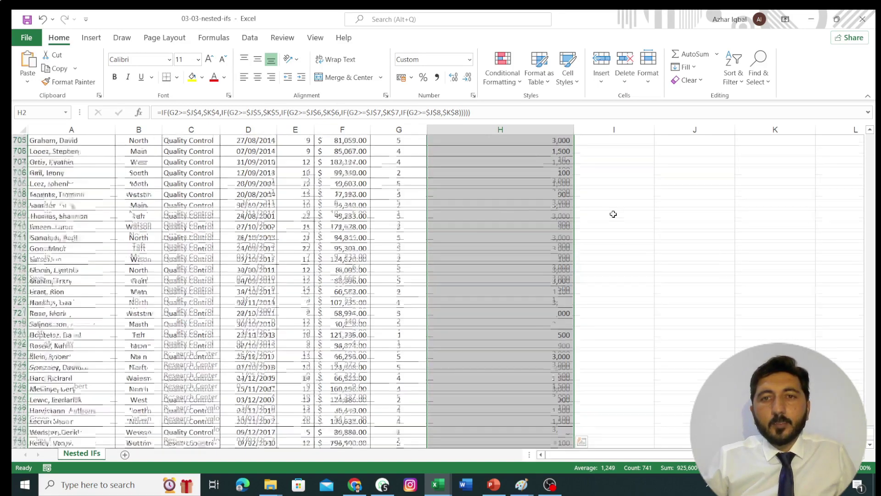
{"action": "scroll", "coordinate": [613, 214], "scroll_direction": "up", "scroll_amount": 6}
{"action": "scroll", "coordinate": [613, 214], "scroll_direction": "up", "scroll_amount": 6}
{"action": "scroll", "coordinate": [613, 214], "scroll_direction": "up", "scroll_amount": 6}
{"action": "scroll", "coordinate": [613, 214], "scroll_direction": "up", "scroll_amount": 5}
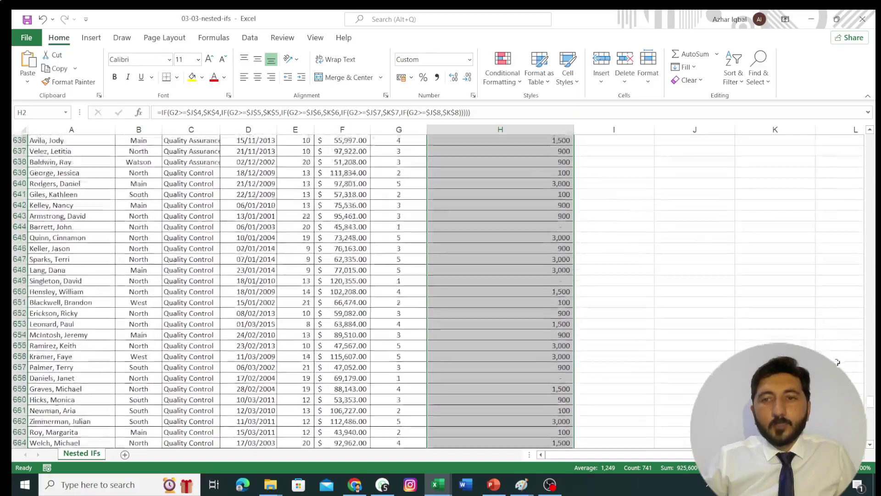
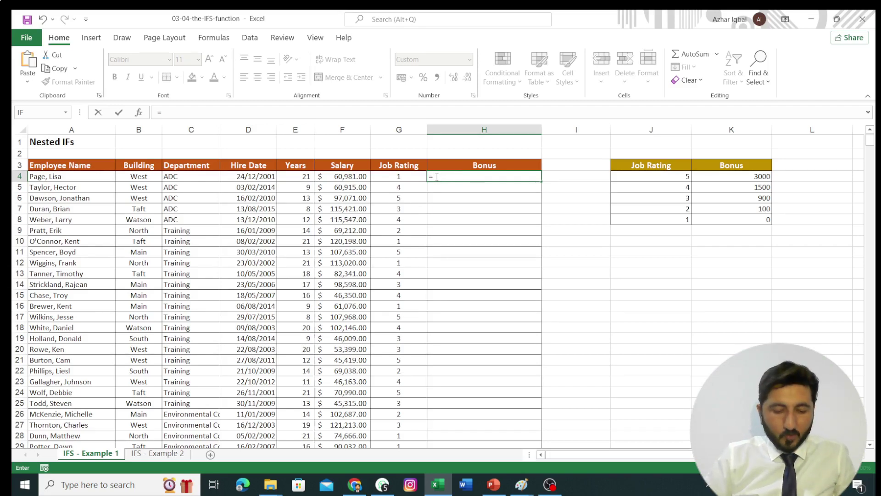
- Begin H4's IFS formula with the test G4=$J$4 returning the bonus $K$4
{"action": "type", "text": "IF"}
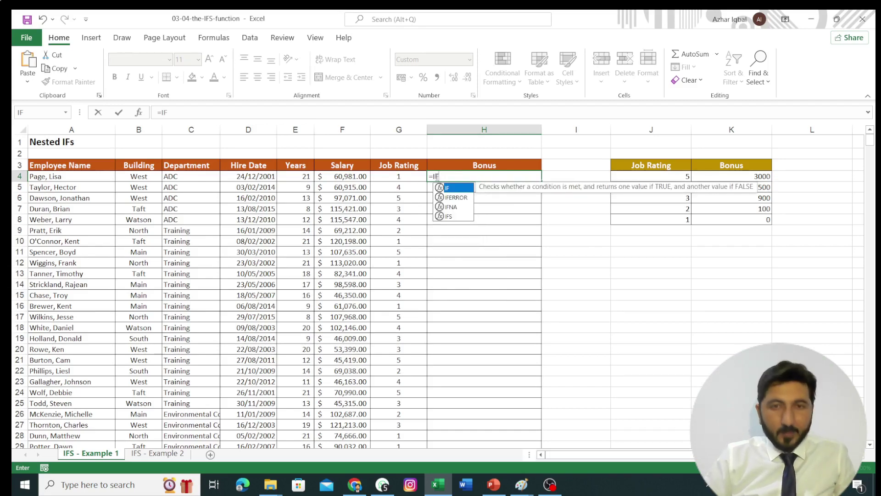
{"action": "type", "text": "S"}
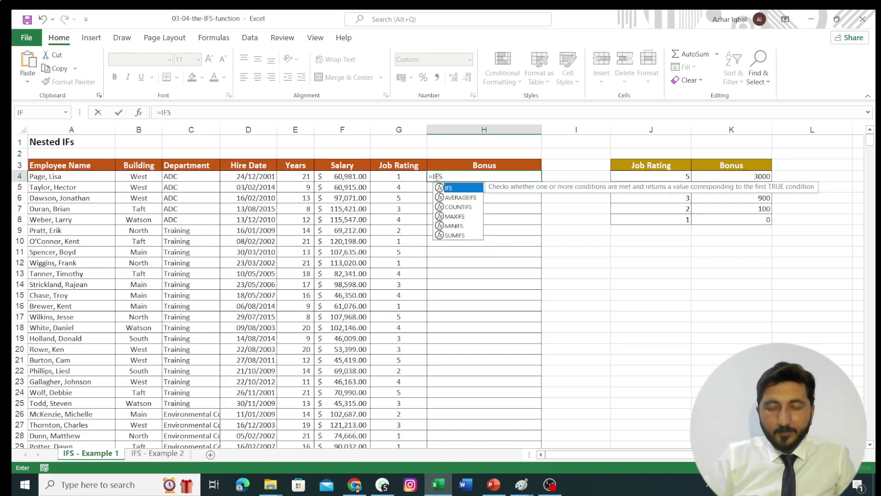
{"action": "type", "text": "("}
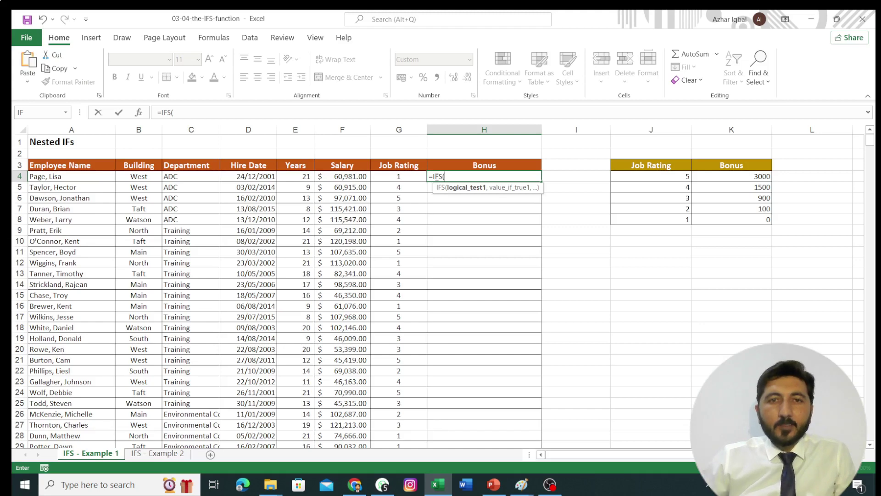
{"action": "left_click", "coordinate": [404, 179]}
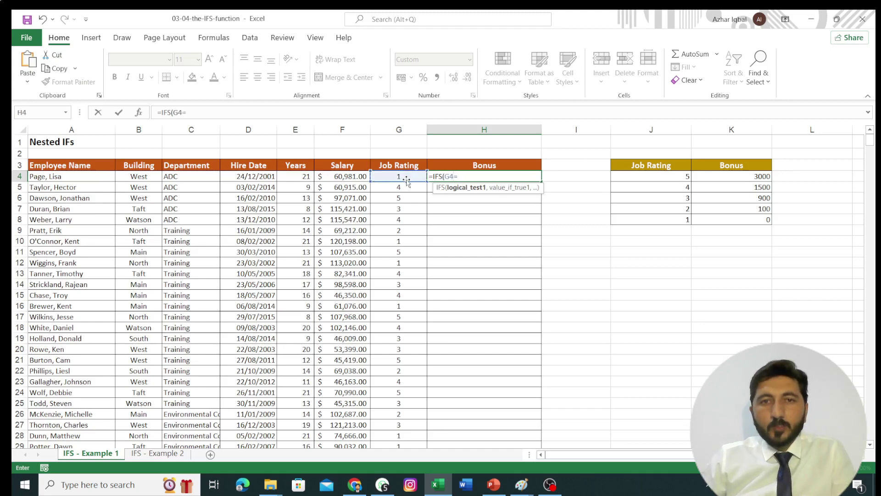
{"action": "type", "text": "="}
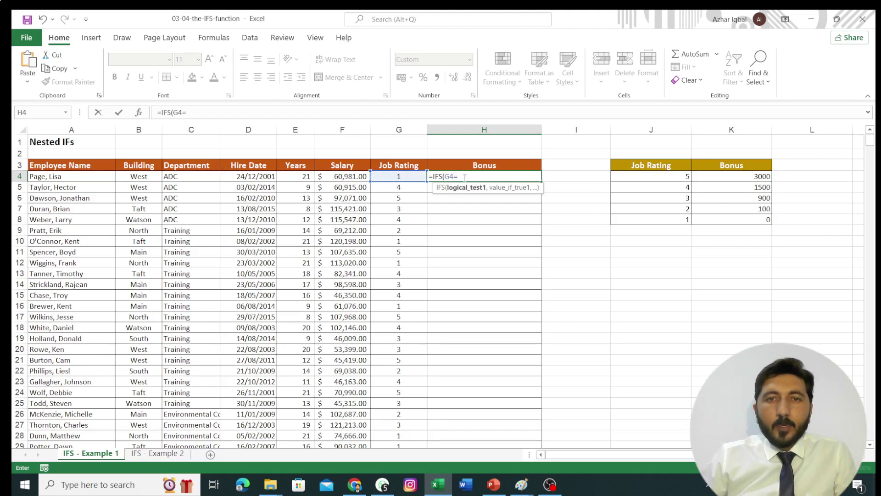
{"action": "left_click", "coordinate": [641, 178]}
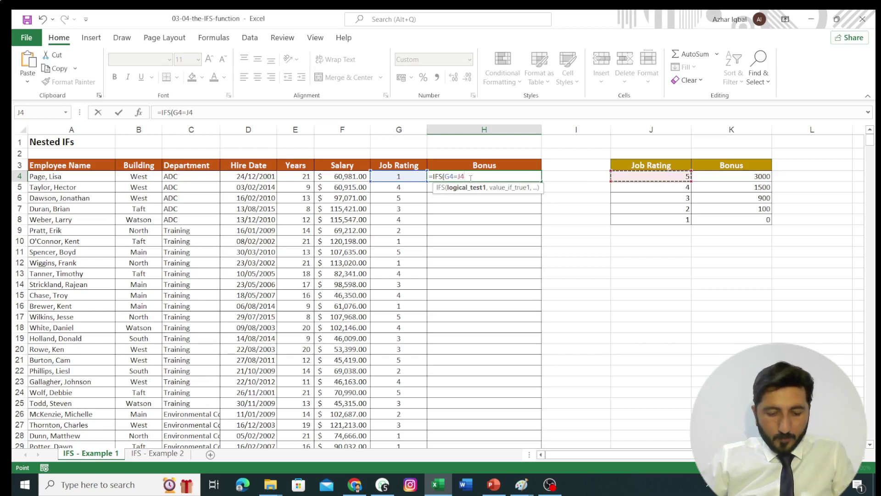
{"action": "key", "text": "F4"}
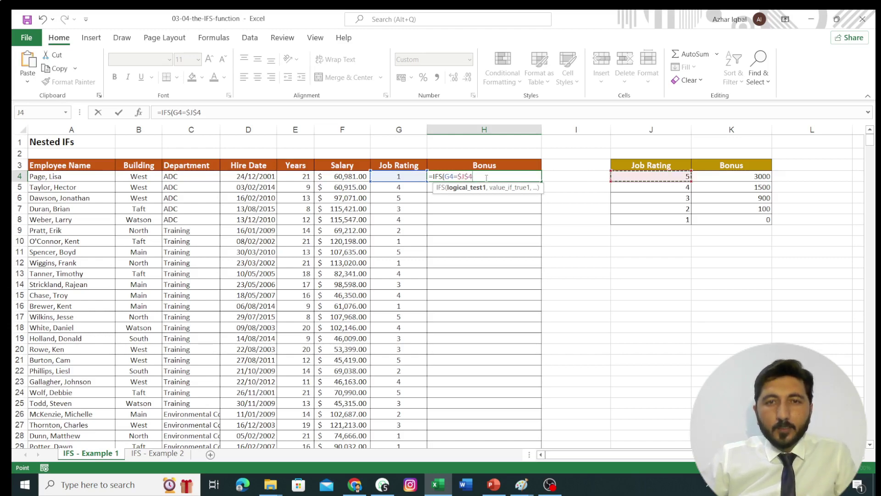
{"action": "type", "text": ","}
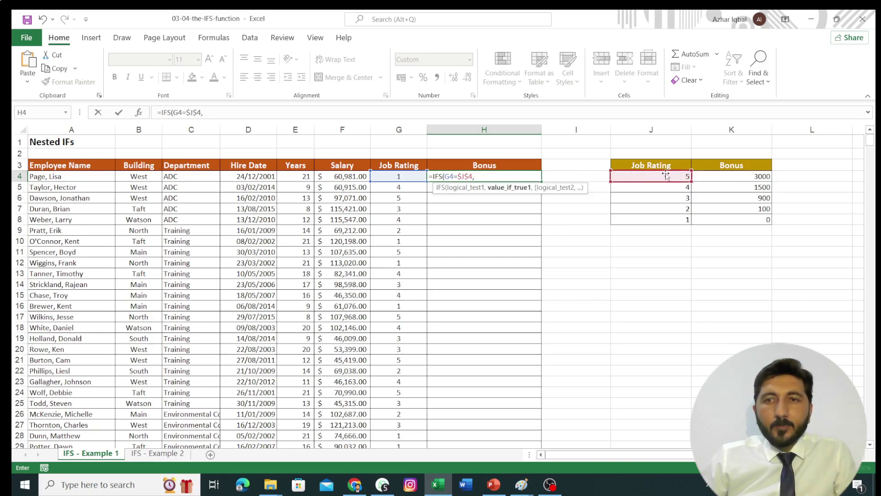
{"action": "left_click", "coordinate": [710, 181]}
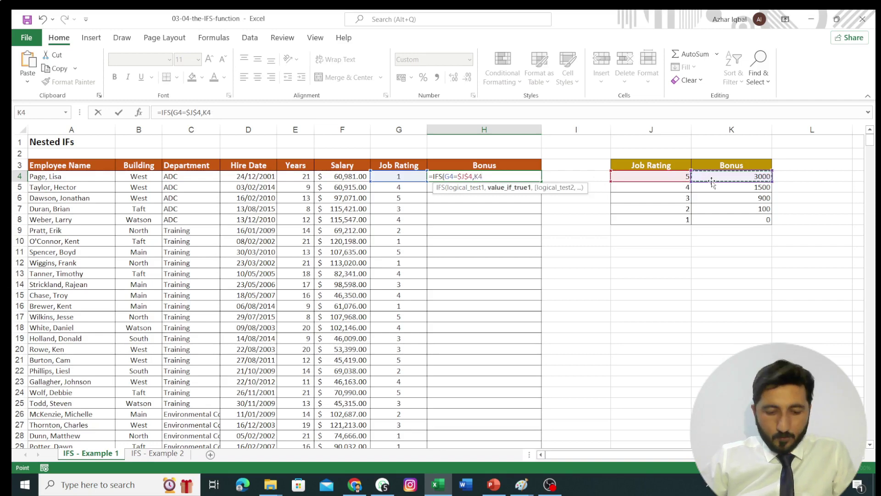
{"action": "key", "text": "F4"}
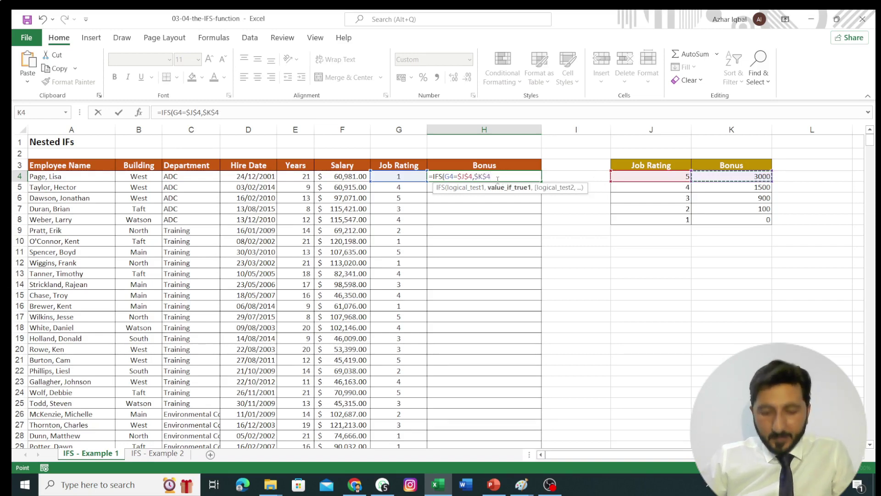
{"action": "type", "text": ","}
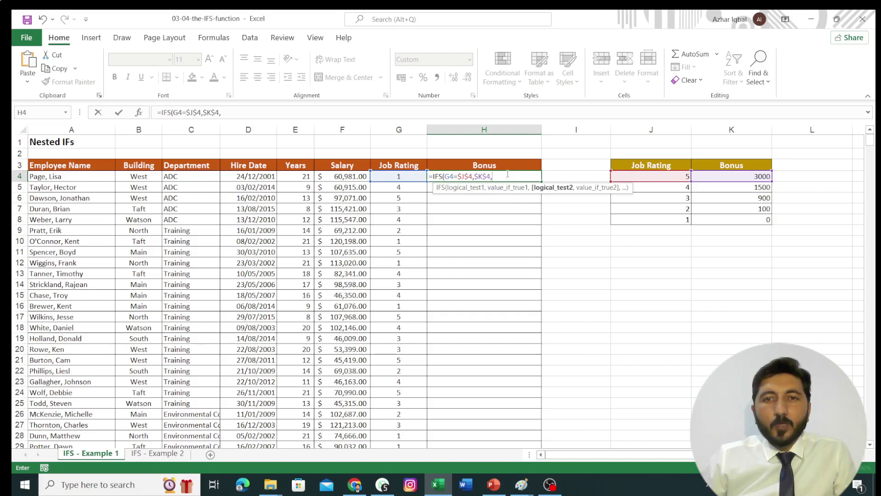
- Add the second IFS condition G4=$J$5 returning $K$5
{"action": "left_click", "coordinate": [397, 177]}
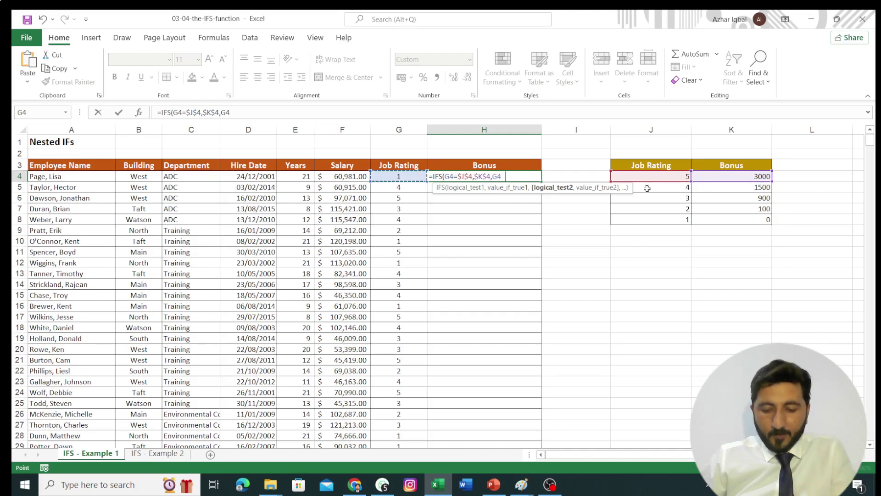
{"action": "type", "text": "="}
{"action": "left_click", "coordinate": [657, 191]}
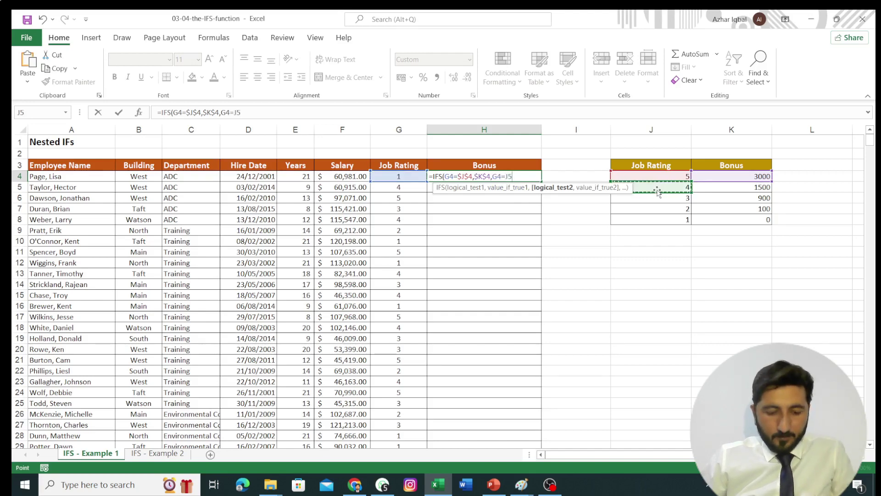
{"action": "key", "text": "F4"}
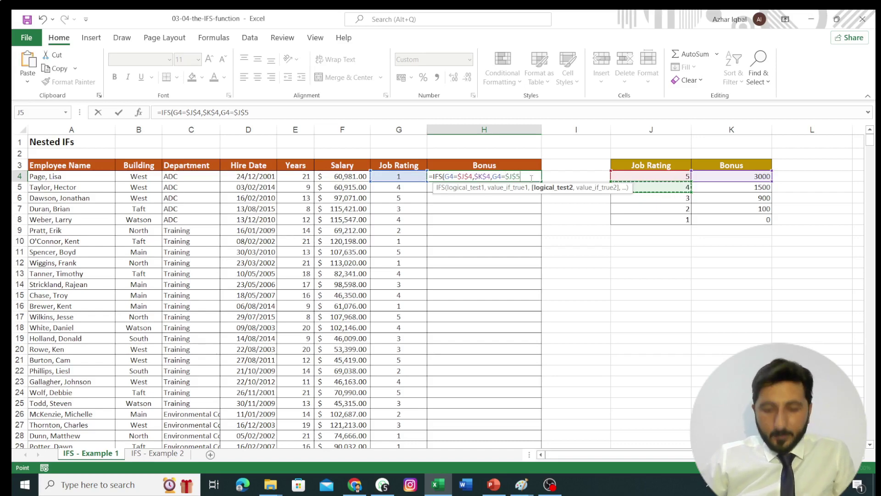
{"action": "type", "text": ","}
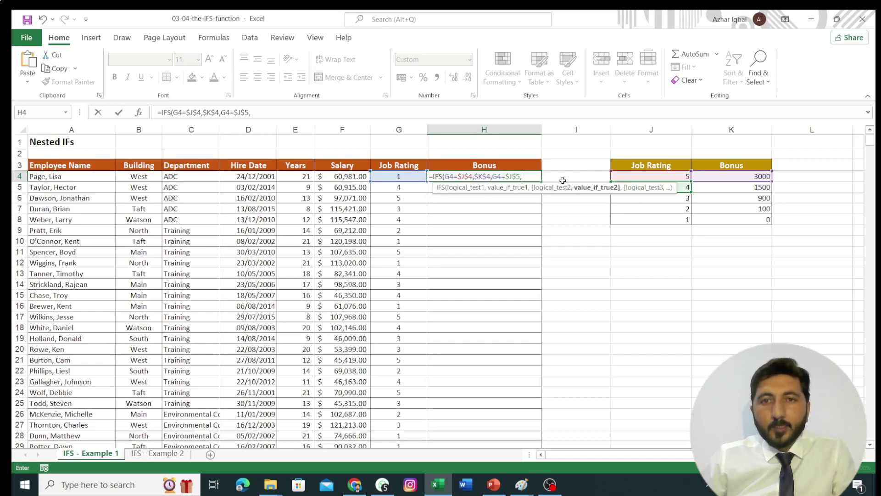
{"action": "left_click", "coordinate": [711, 186]}
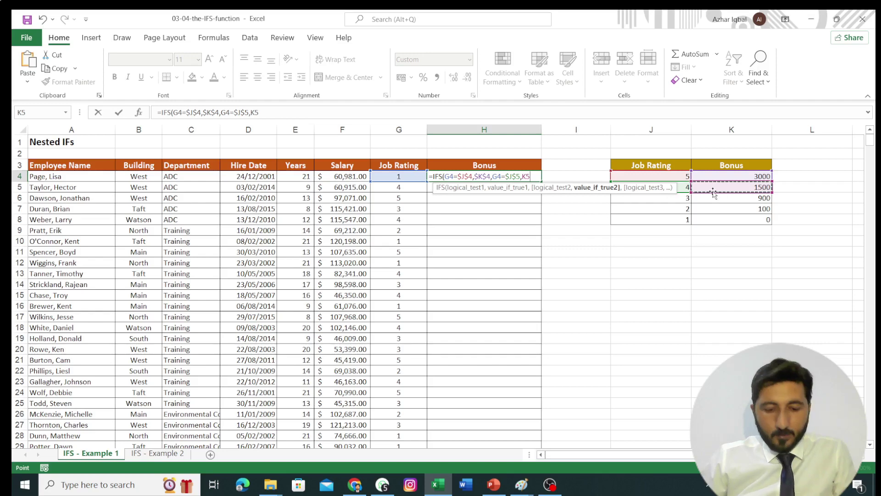
{"action": "key", "text": "F4"}
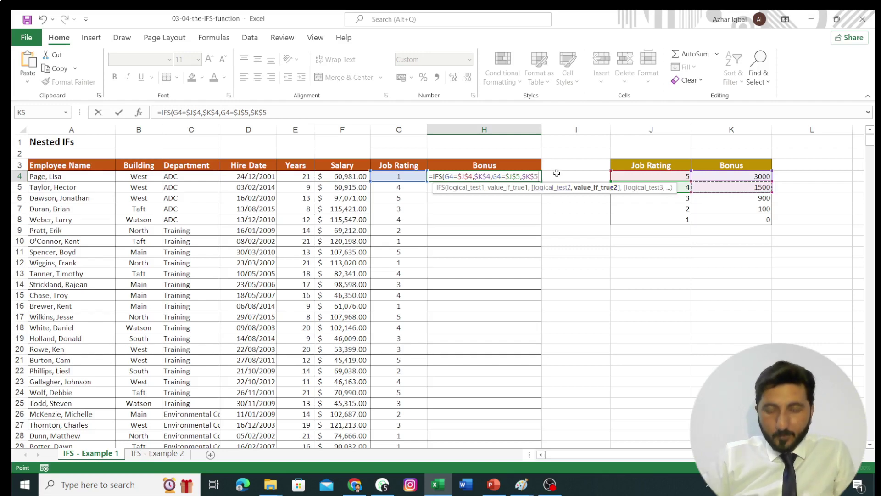
{"action": "type", "text": ","}
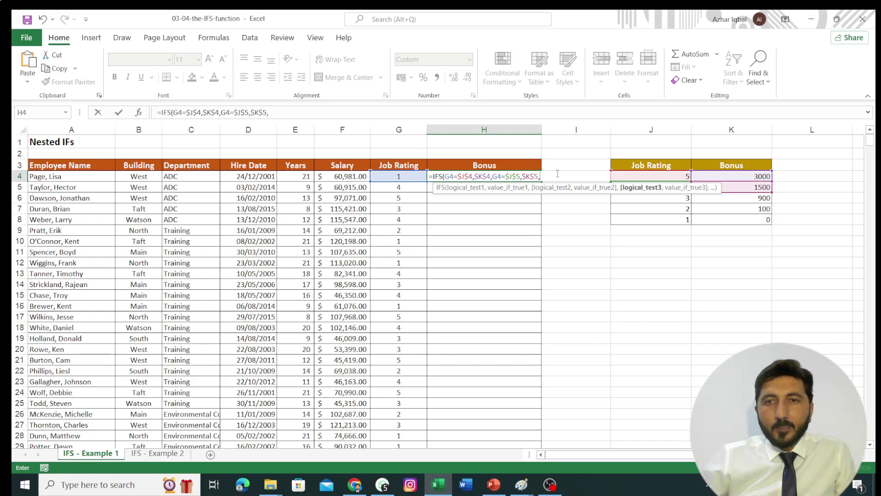
- Add the third condition G4=$J$6 returning $K$6 and commit the H4 formula
{"action": "left_click", "coordinate": [423, 176]}
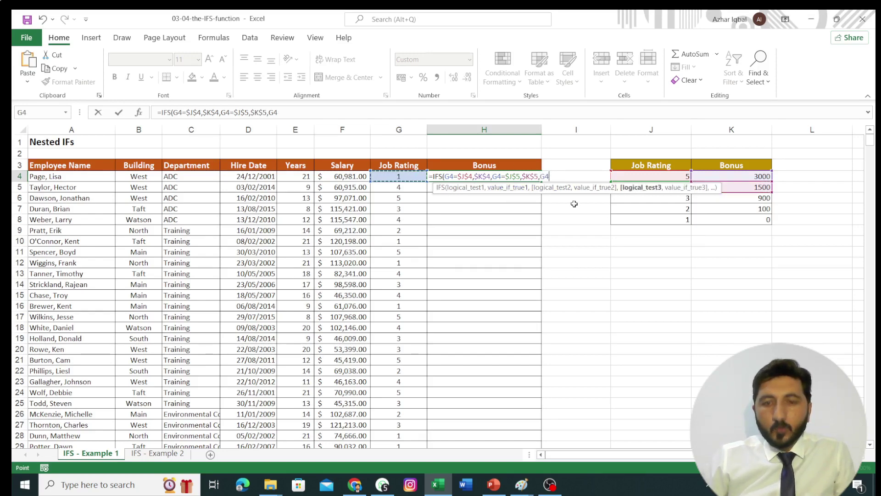
{"action": "type", "text": "="}
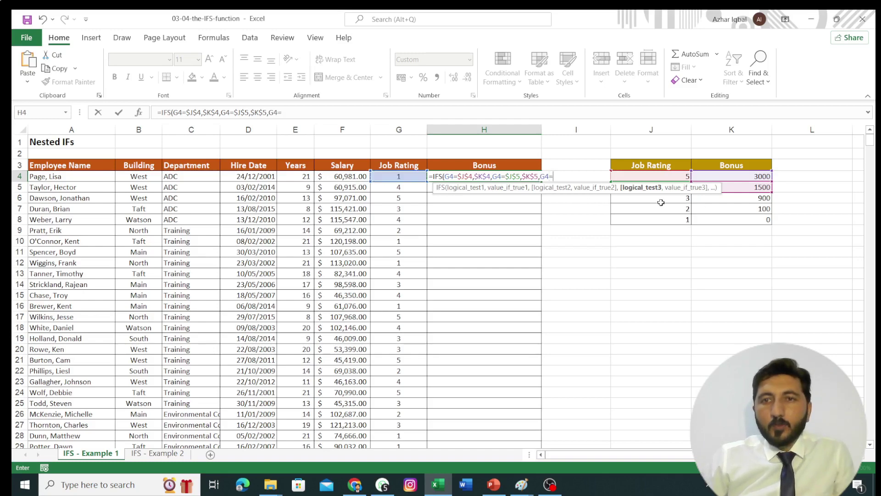
{"action": "left_click", "coordinate": [661, 202]}
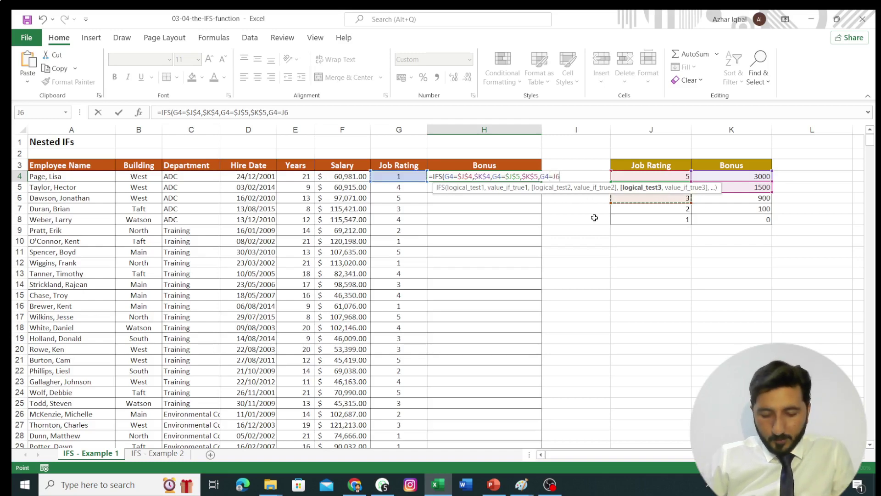
{"action": "type", "text": ","}
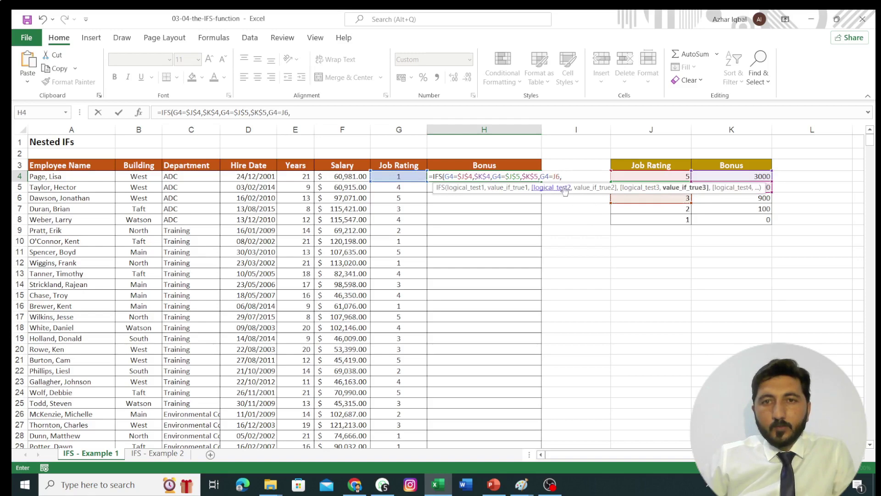
{"action": "left_click", "coordinate": [727, 199]}
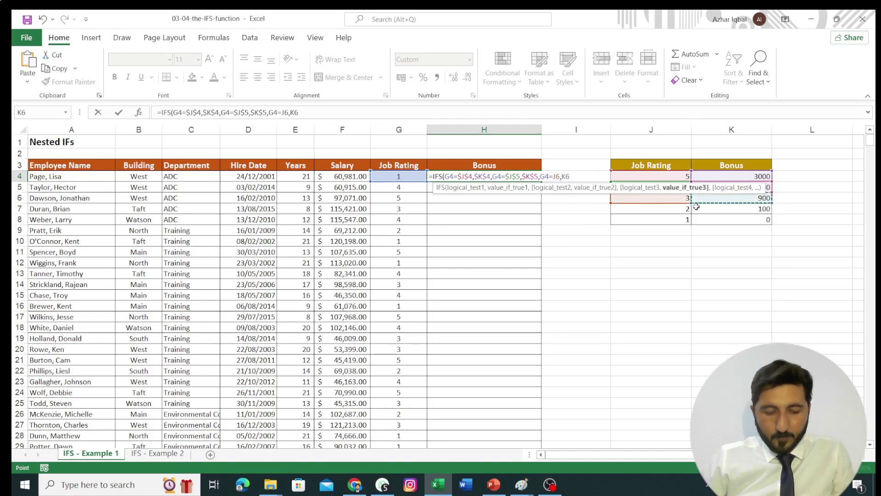
{"action": "key", "text": "F4"}
{"action": "left_click", "coordinate": [554, 176]}
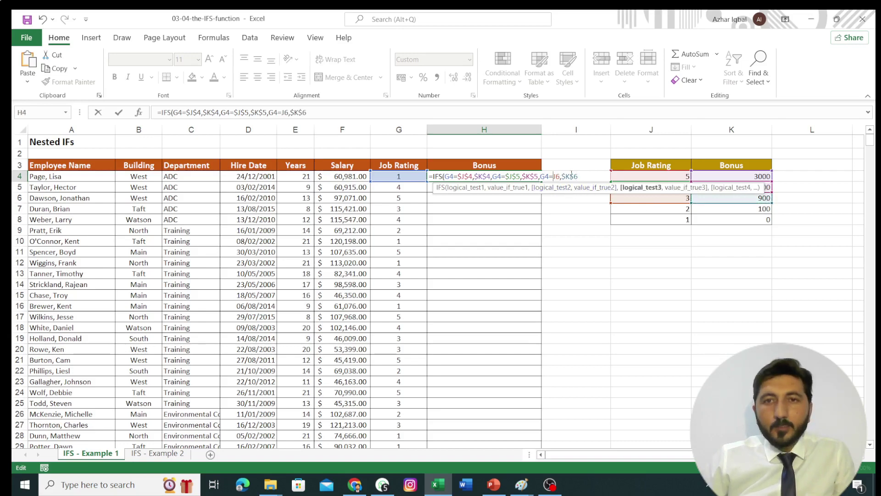
{"action": "key", "text": "F4"}
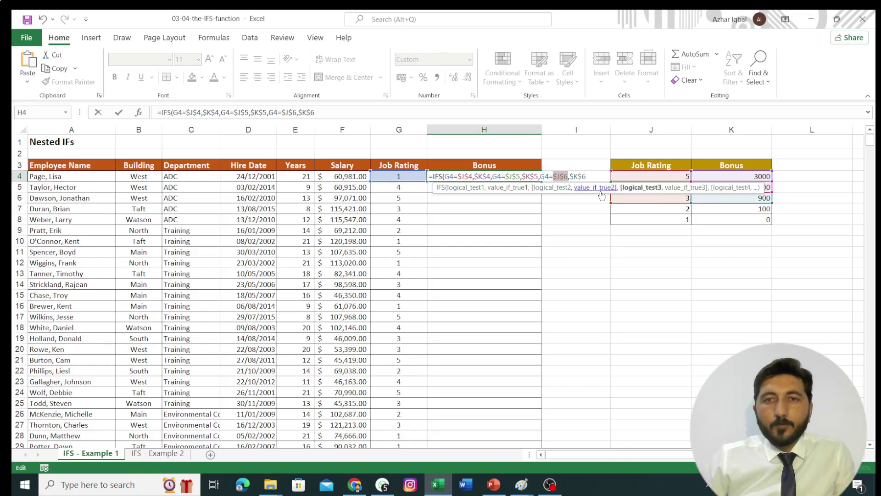
{"action": "left_click", "coordinate": [592, 175]}
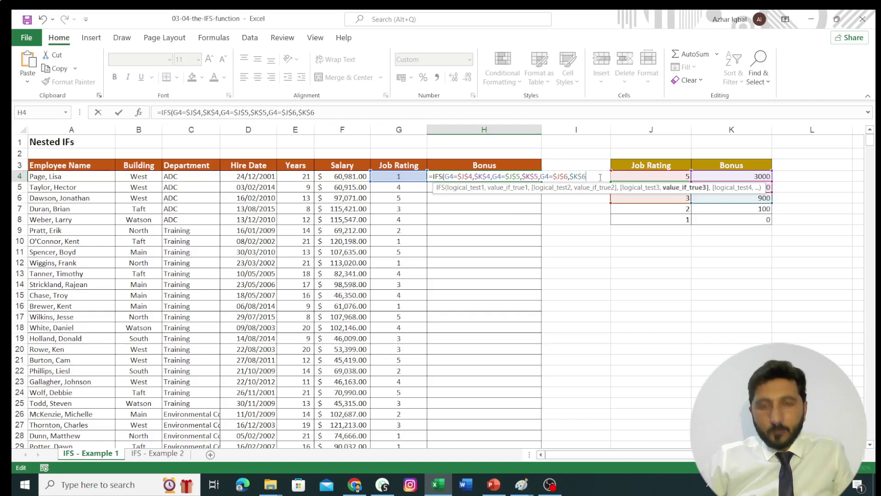
{"action": "left_click", "coordinate": [640, 210]}
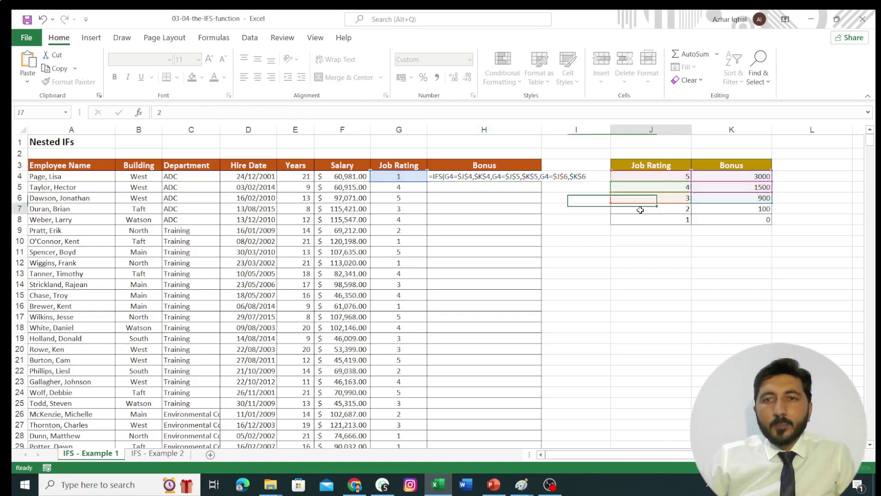
- Fill the H4 Bonus formula down column H and switch to the IFS - Example 2 sheet
{"action": "left_click", "coordinate": [526, 175]}
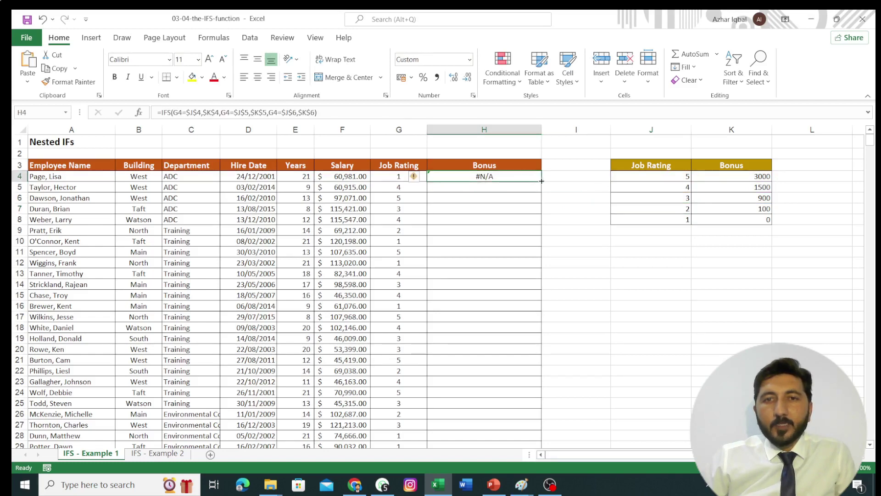
{"action": "double_click", "coordinate": [542, 181]}
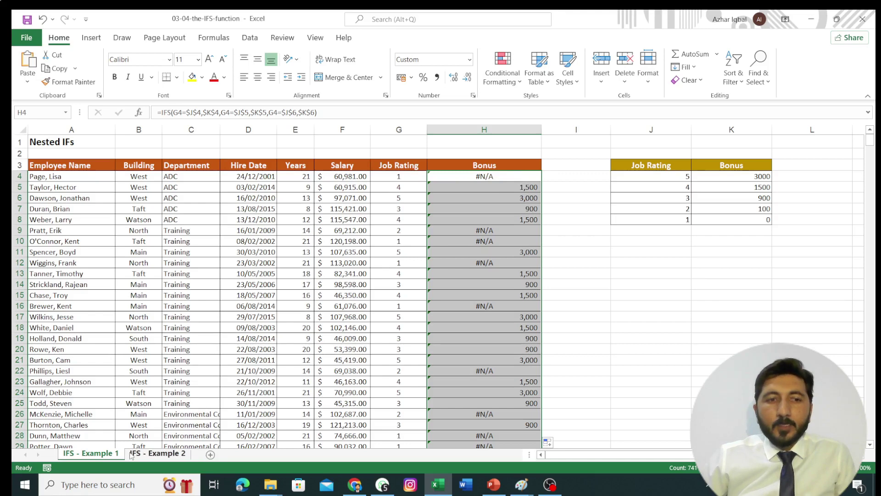
{"action": "left_click", "coordinate": [148, 454]}
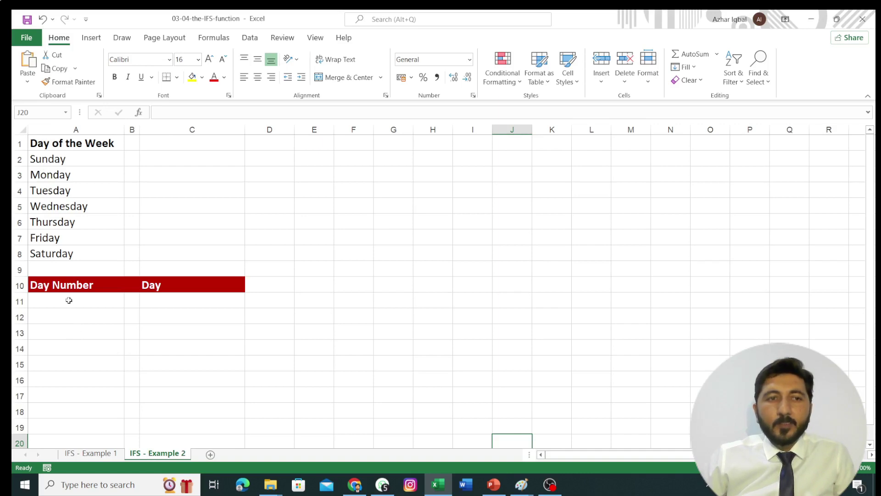
- Start C11's IFS formula: A11=1 returns A2 (Sunday), A11=2 returns A3 (Monday)
{"action": "left_click", "coordinate": [157, 303]}
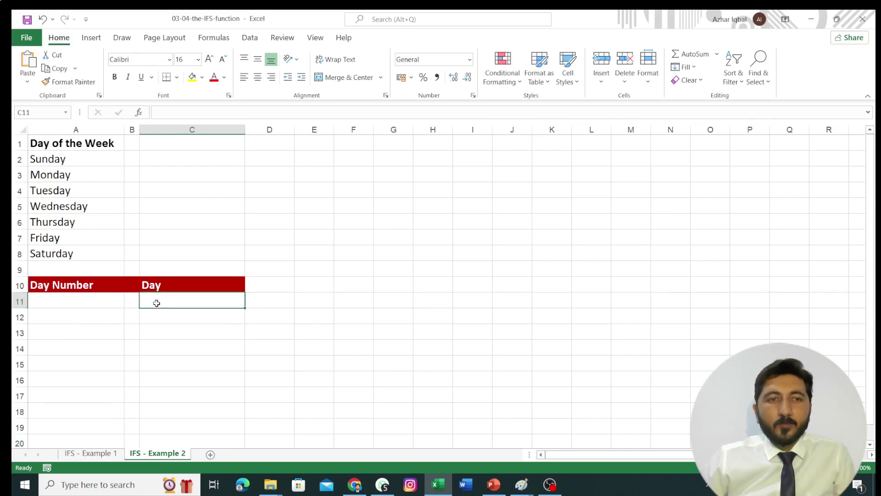
{"action": "type", "text": "="}
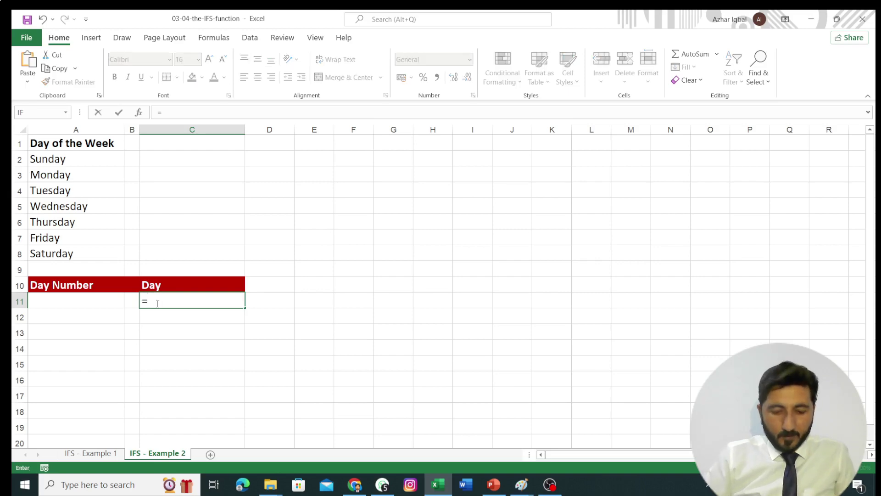
{"action": "type", "text": "IFS"}
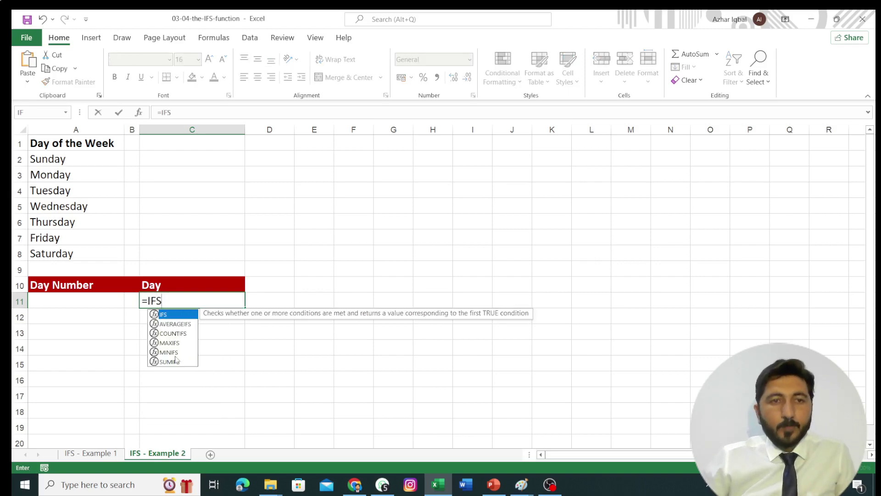
{"action": "key", "text": "Tab"}
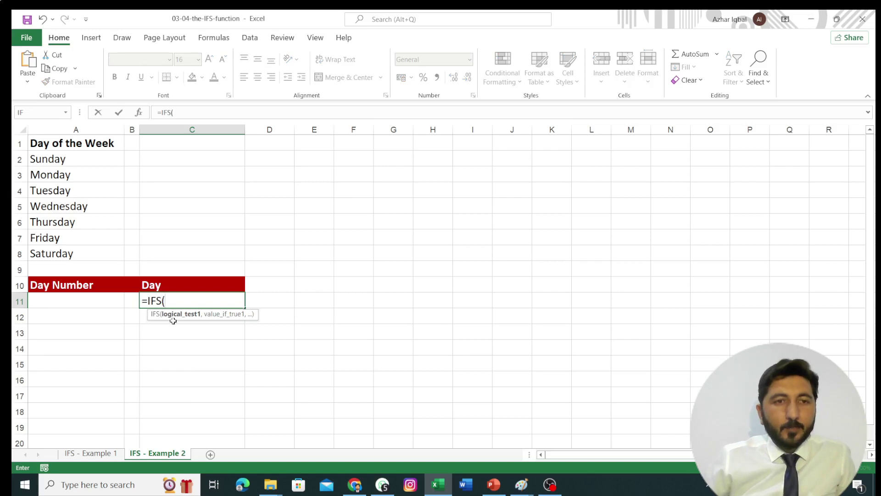
{"action": "left_click", "coordinate": [96, 303]}
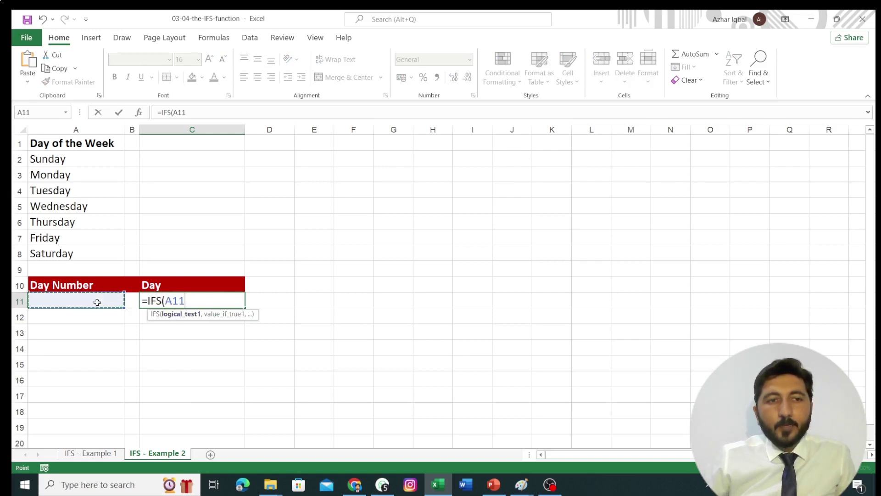
{"action": "type", "text": "=1"}
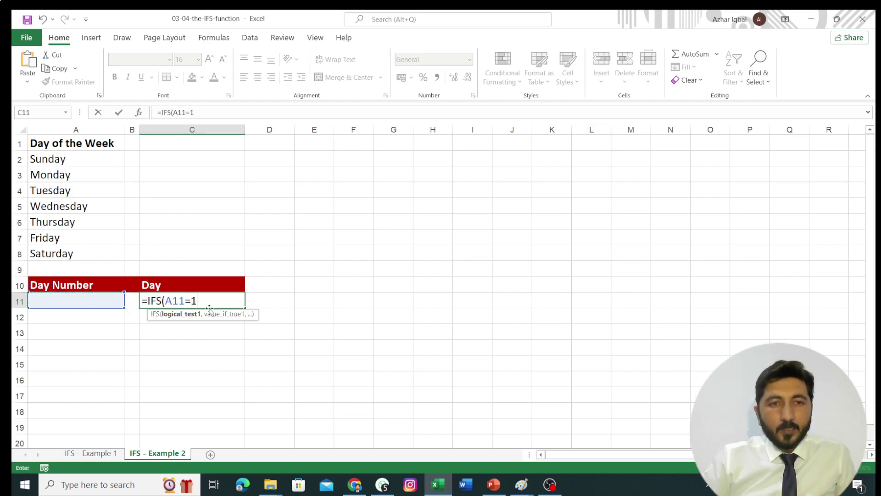
{"action": "type", "text": ","}
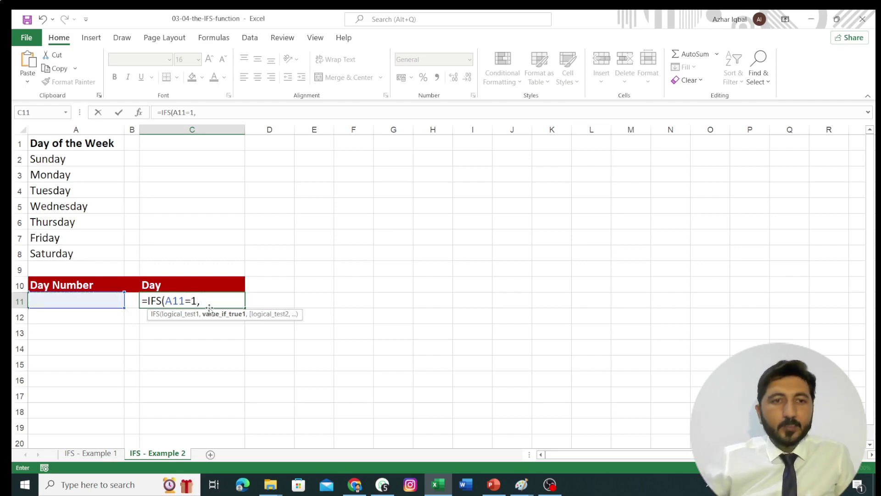
{"action": "left_click", "coordinate": [64, 160]}
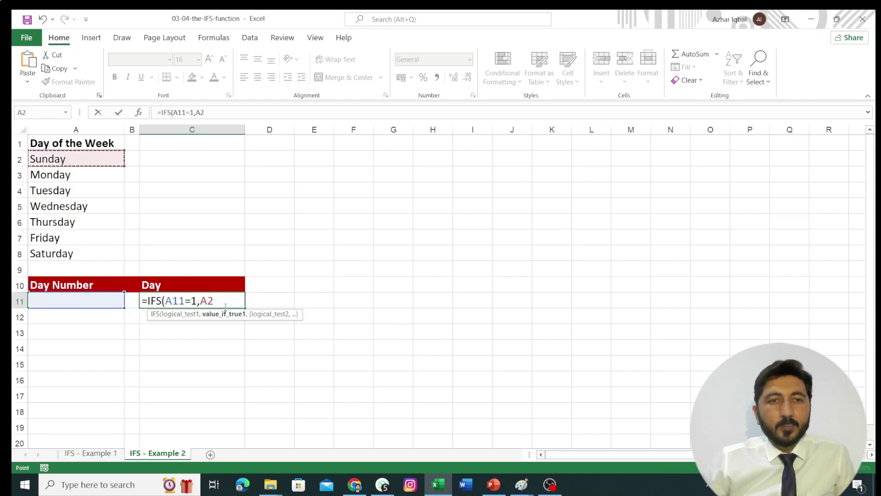
{"action": "type", "text": ","}
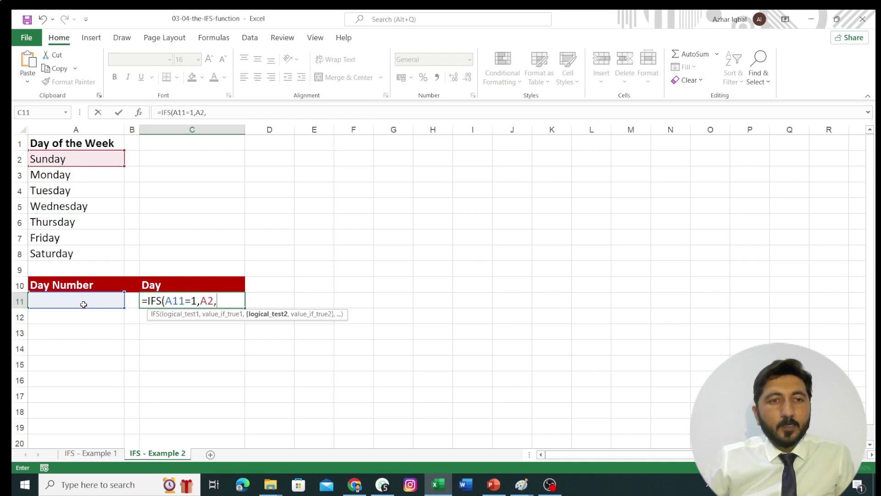
{"action": "left_click", "coordinate": [83, 305]}
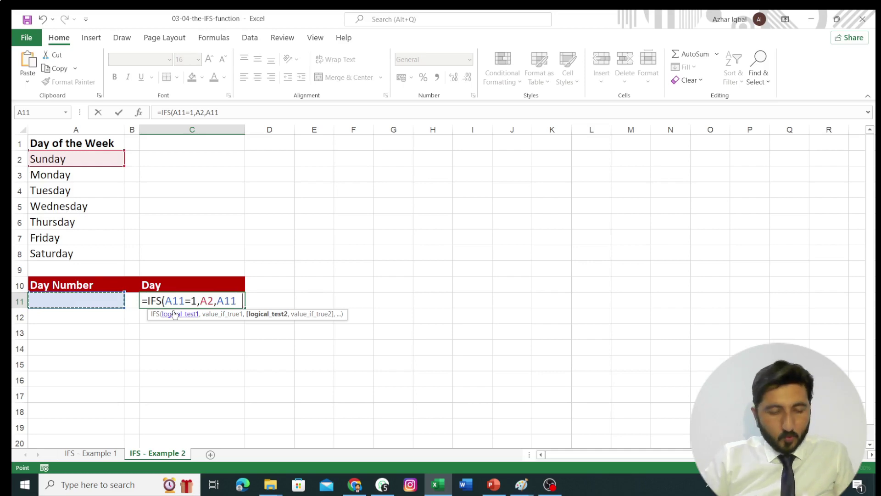
{"action": "type", "text": "=2,"}
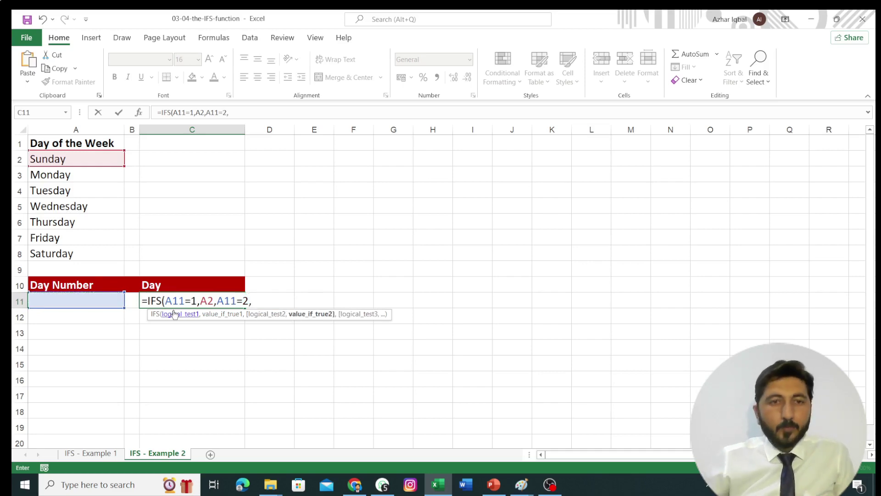
{"action": "left_click", "coordinate": [75, 178]}
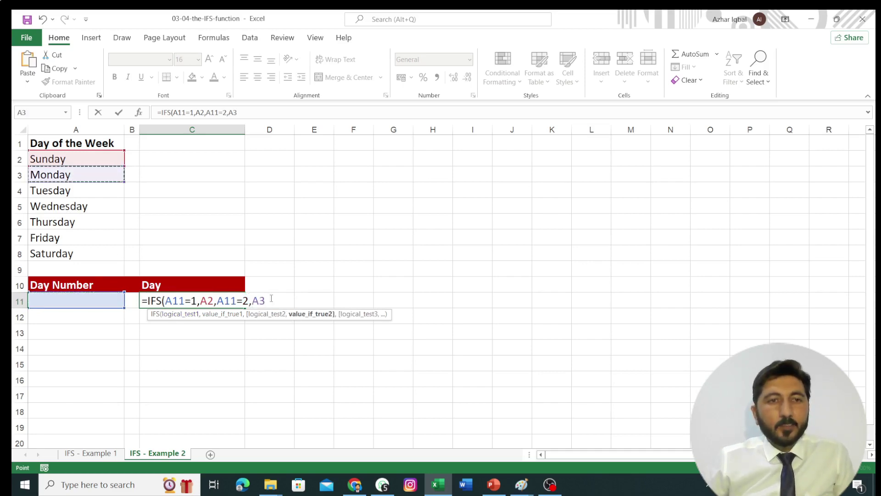
{"action": "type", "text": ","}
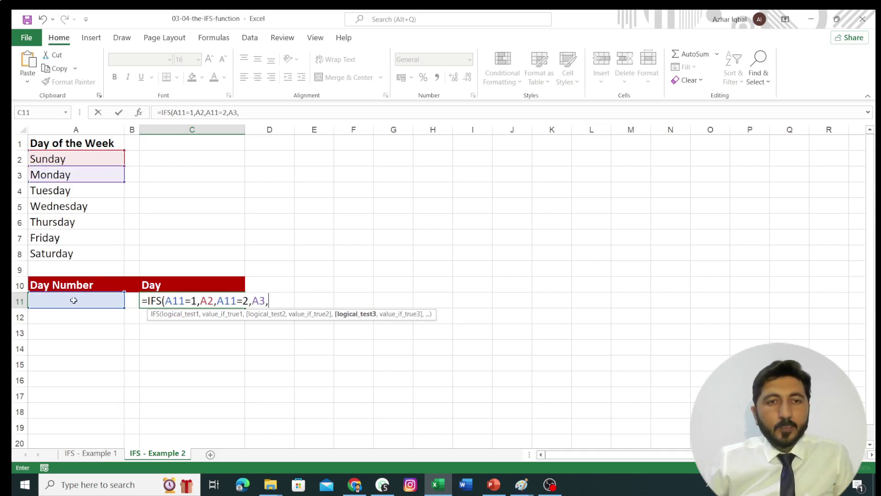
- Add conditions returning Tuesday (A4) and Wednesday (A5) for day numbers 3 and 4
{"action": "left_click", "coordinate": [74, 301]}
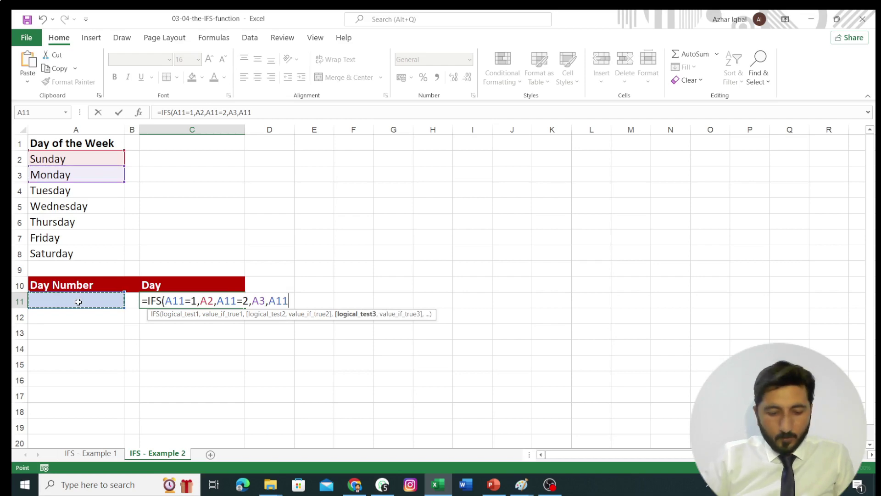
{"action": "type", "text": "=1"}
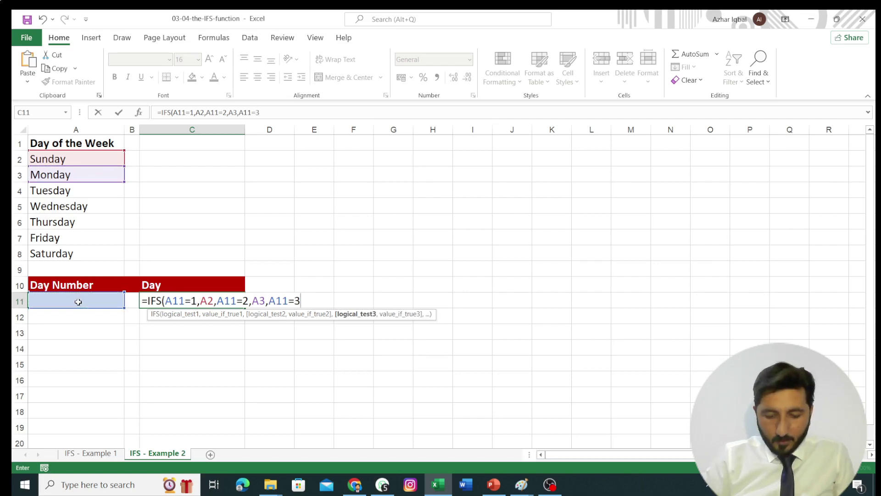
{"action": "type", "text": ","}
{"action": "left_click", "coordinate": [91, 189]}
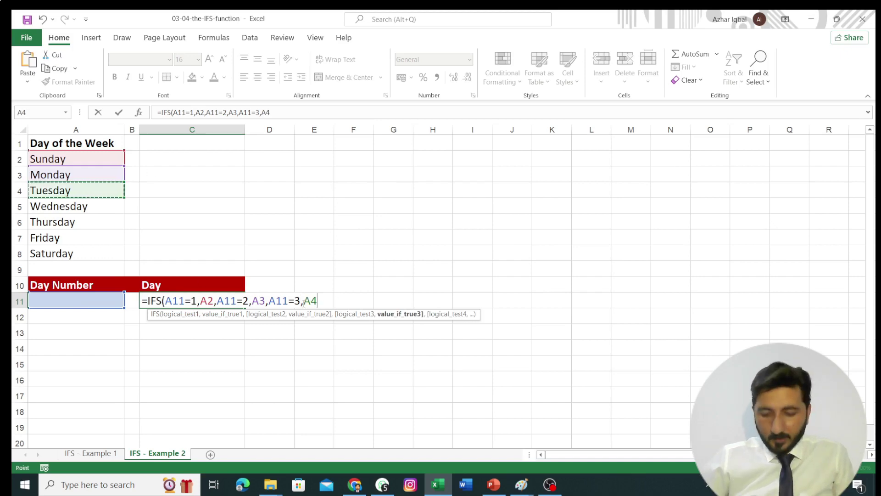
{"action": "type", "text": ","}
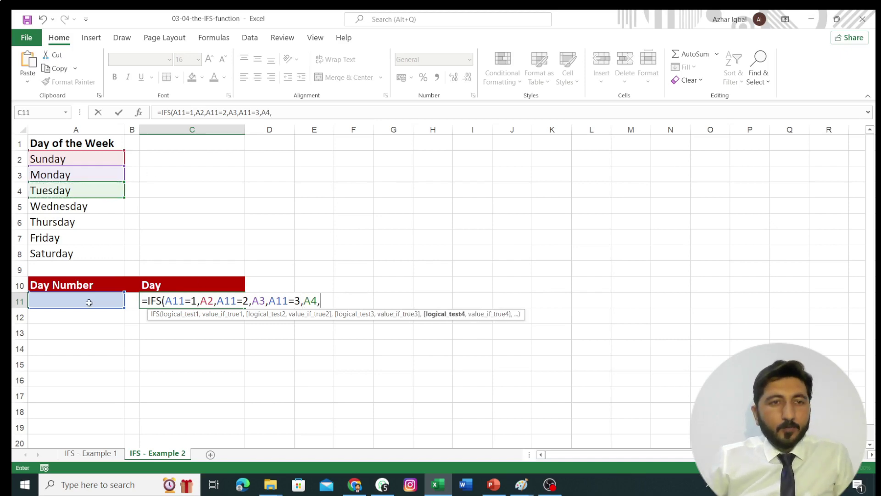
{"action": "left_click", "coordinate": [88, 301]}
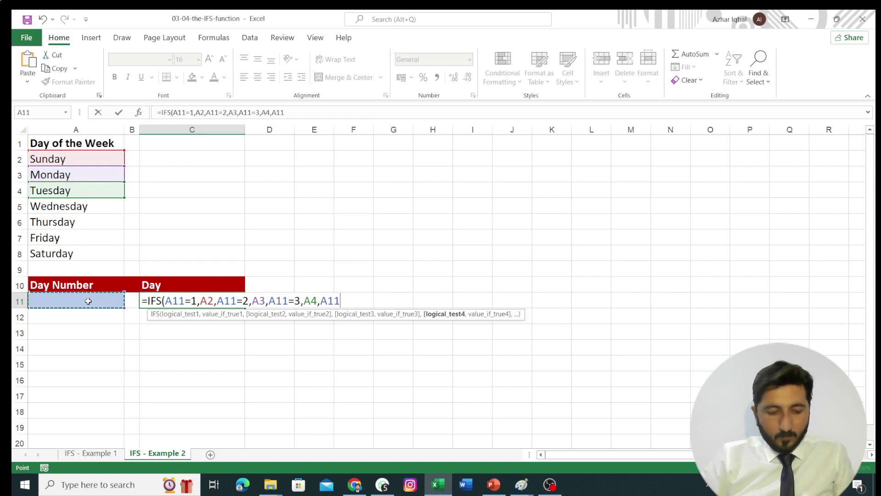
{"action": "type", "text": "=4"}
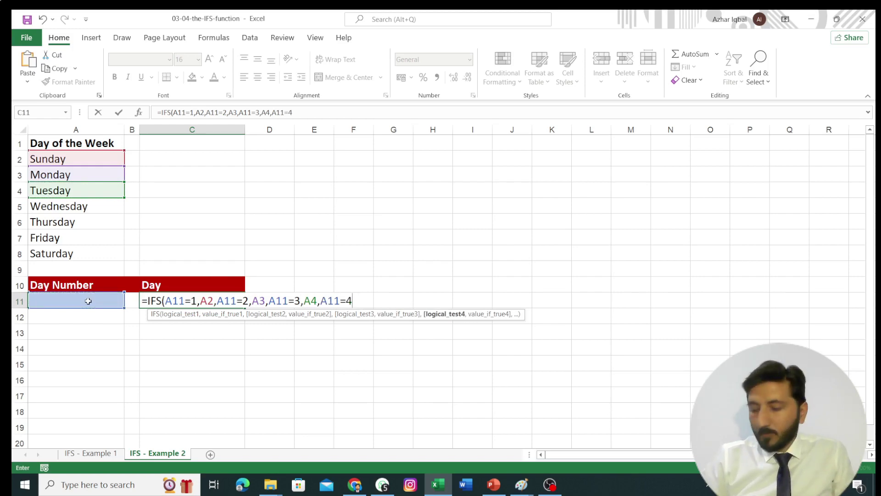
{"action": "left_click", "coordinate": [65, 214]}
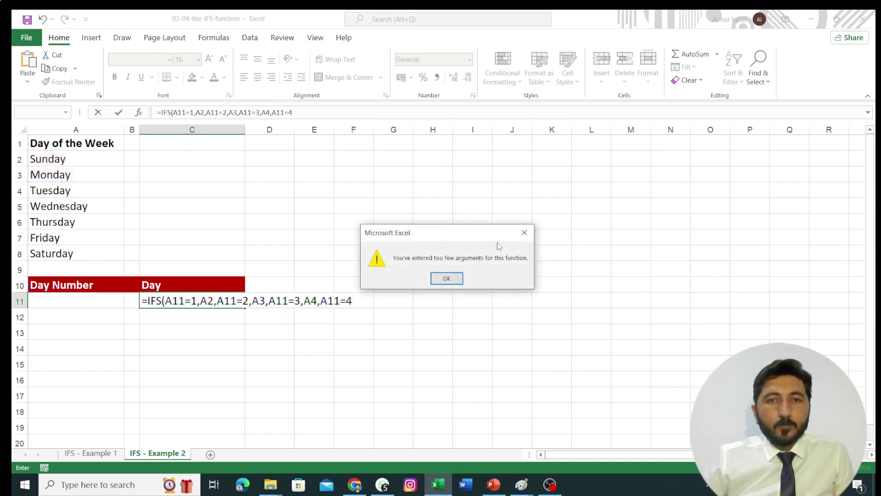
{"action": "key", "text": "Return"}
{"action": "left_click", "coordinate": [359, 303]}
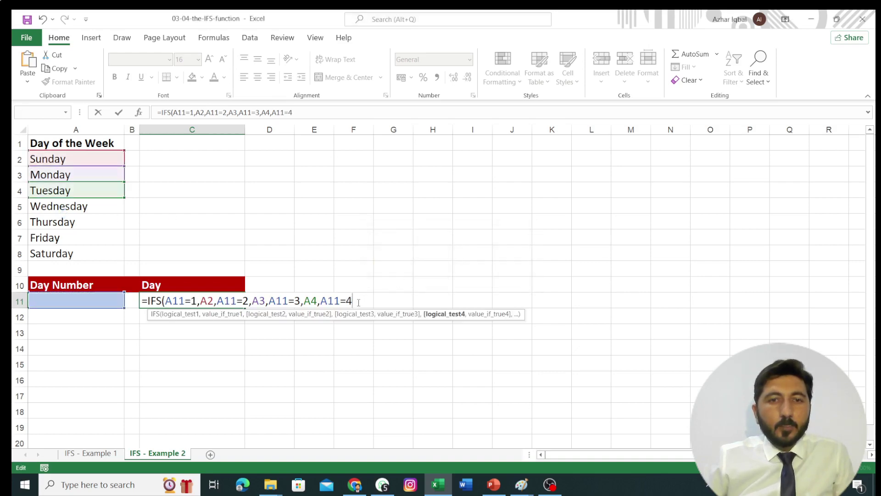
{"action": "type", "text": ","}
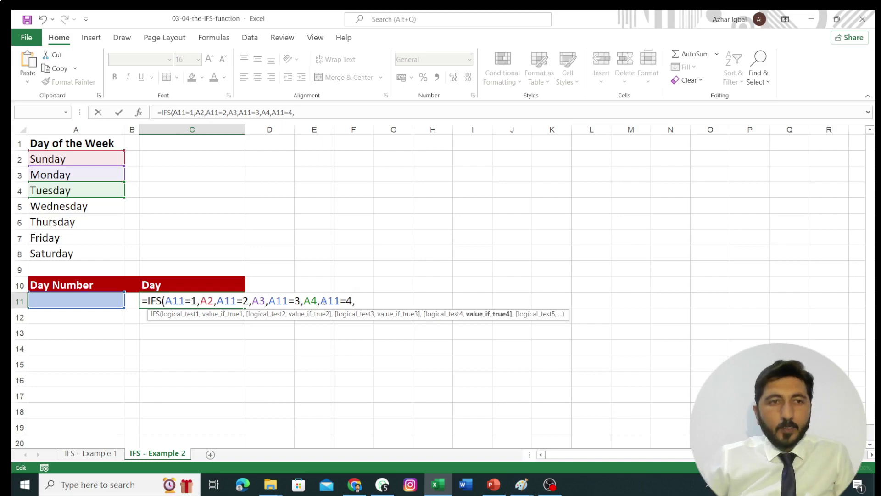
{"action": "left_click", "coordinate": [74, 211]}
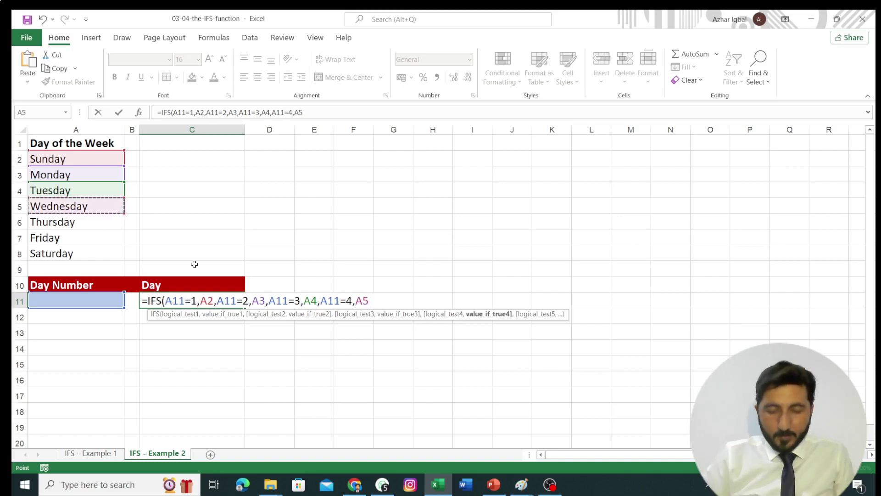
{"action": "type", "text": ","}
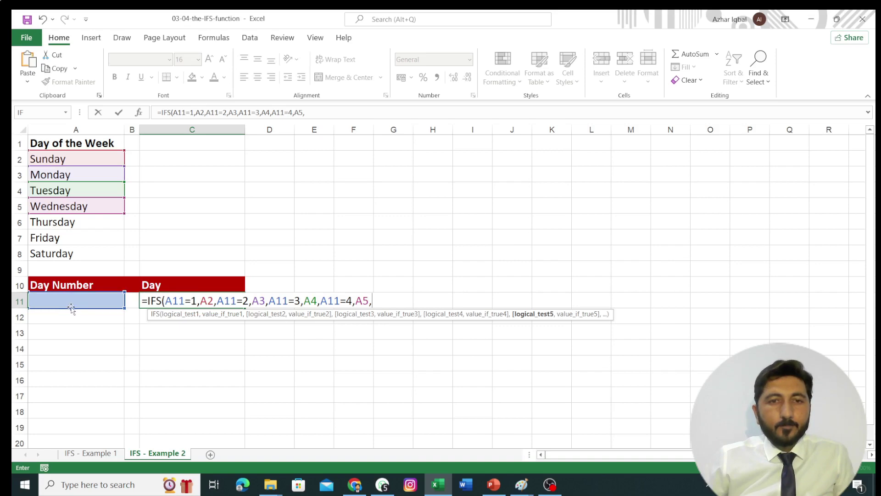
- Add conditions A11=5, 6 and 7 returning Thursday, Friday and Saturday from A6, A7, A8
{"action": "left_click", "coordinate": [90, 299]}
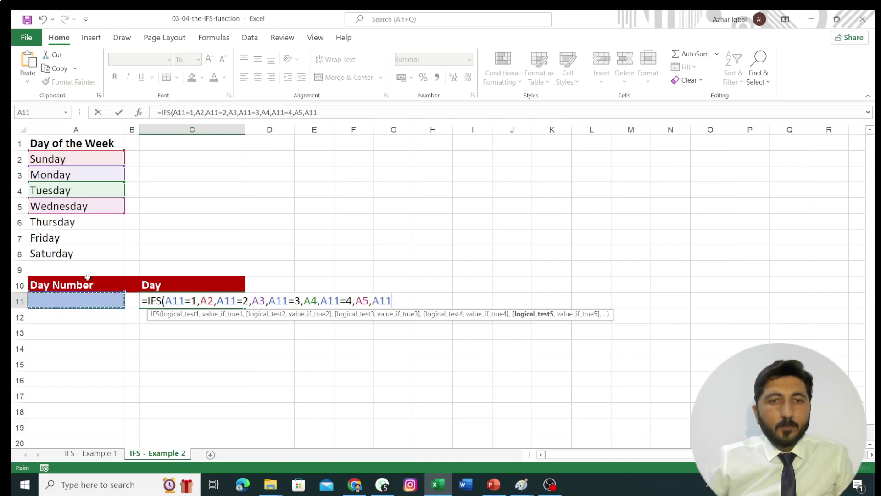
{"action": "type", "text": "=5"}
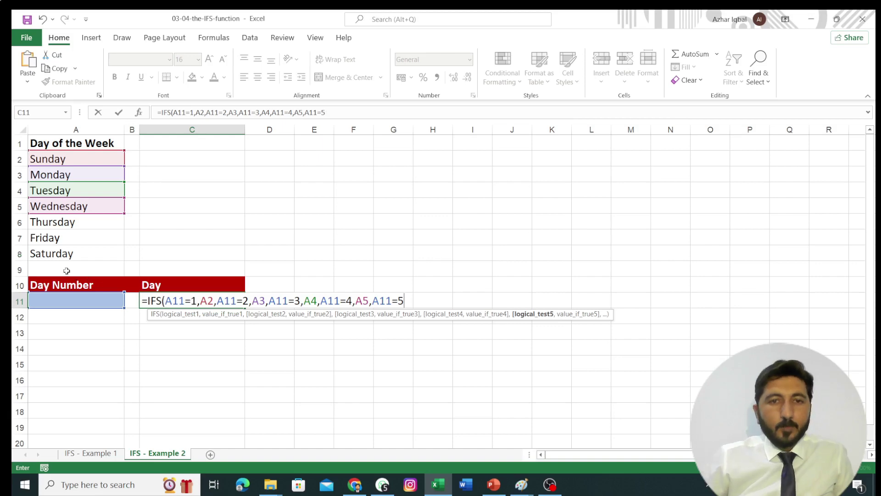
{"action": "type", "text": ","}
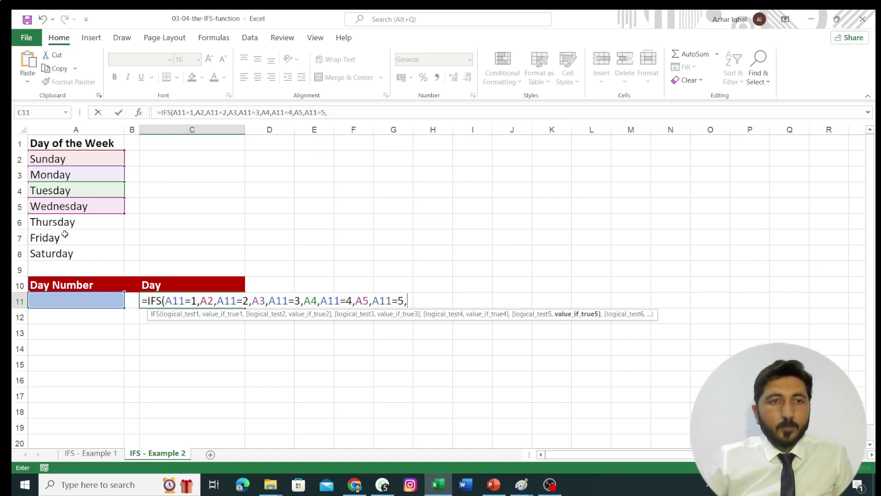
{"action": "left_click", "coordinate": [67, 227]}
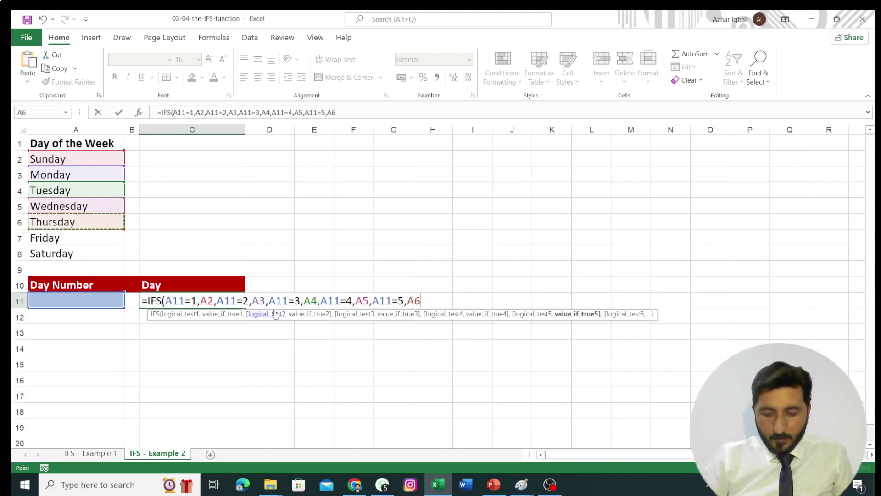
{"action": "type", "text": ","}
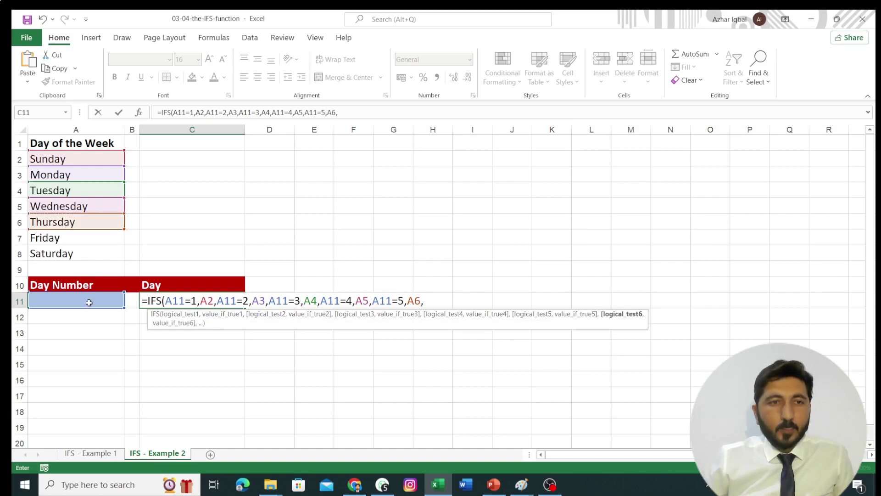
{"action": "left_click", "coordinate": [89, 303]}
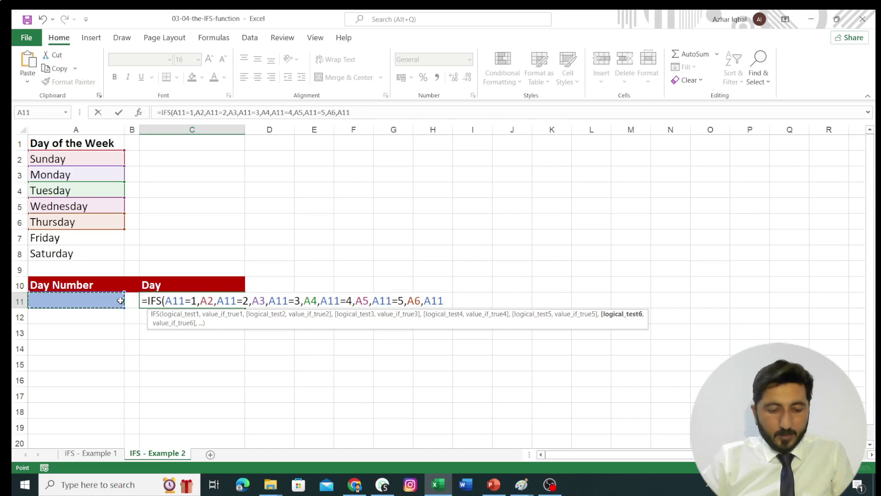
{"action": "type", "text": "=6"}
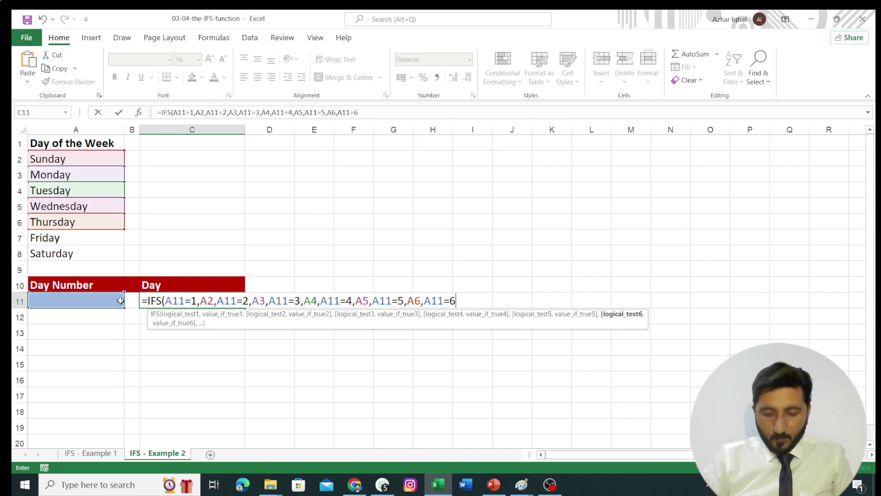
{"action": "type", "text": ","}
{"action": "left_click", "coordinate": [94, 243]}
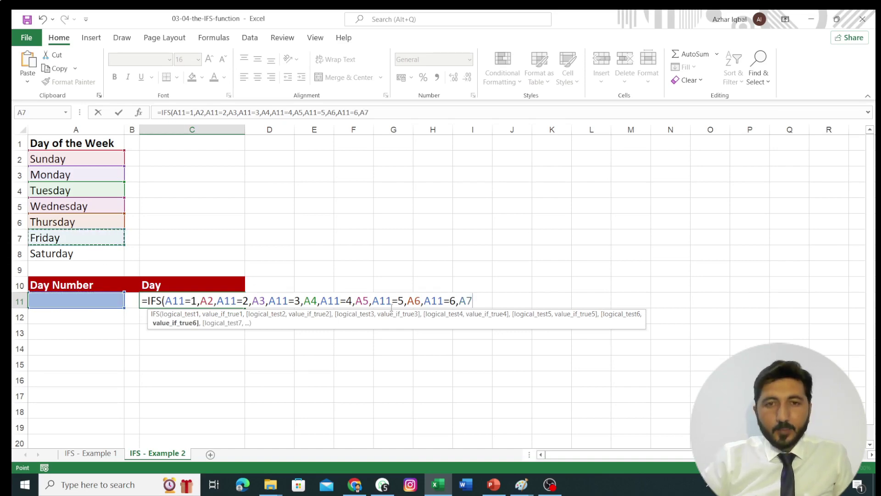
{"action": "type", "text": ","}
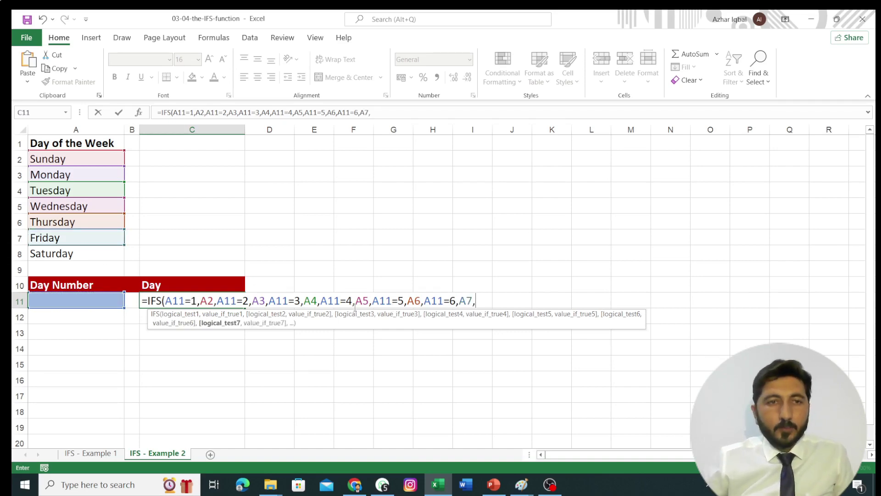
{"action": "left_click", "coordinate": [95, 300]}
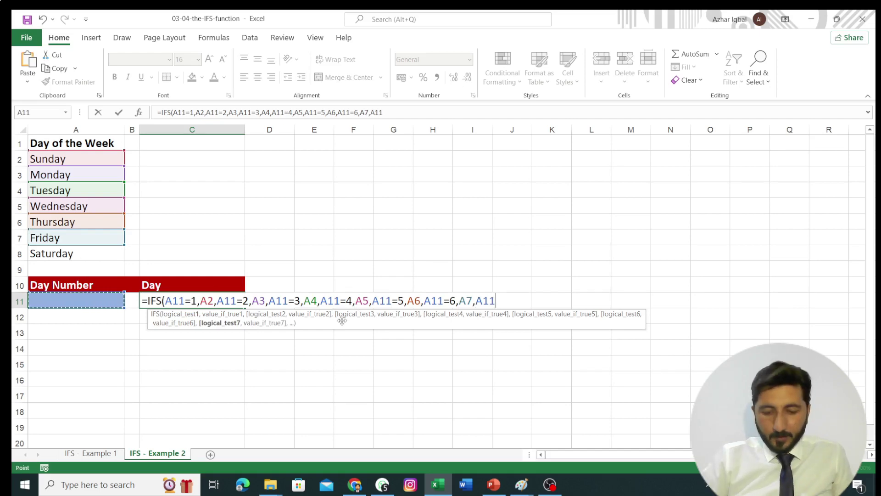
{"action": "type", "text": "=7"}
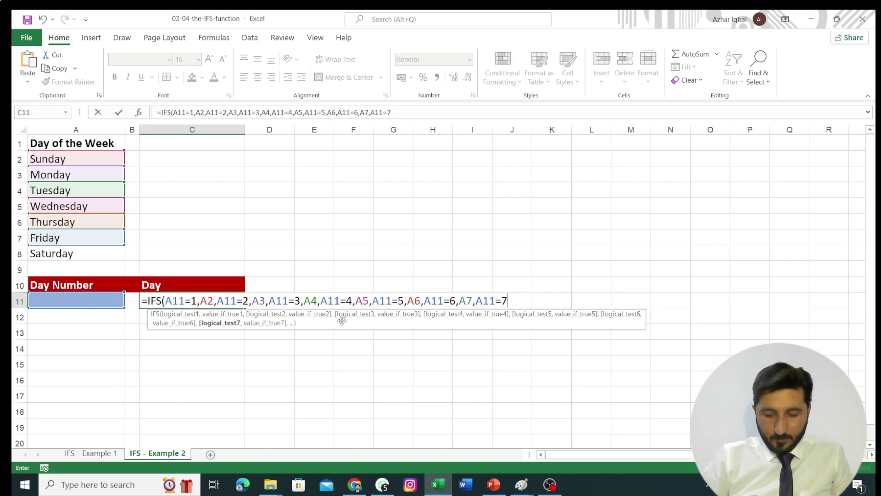
{"action": "type", "text": ","}
{"action": "left_click", "coordinate": [36, 257]}
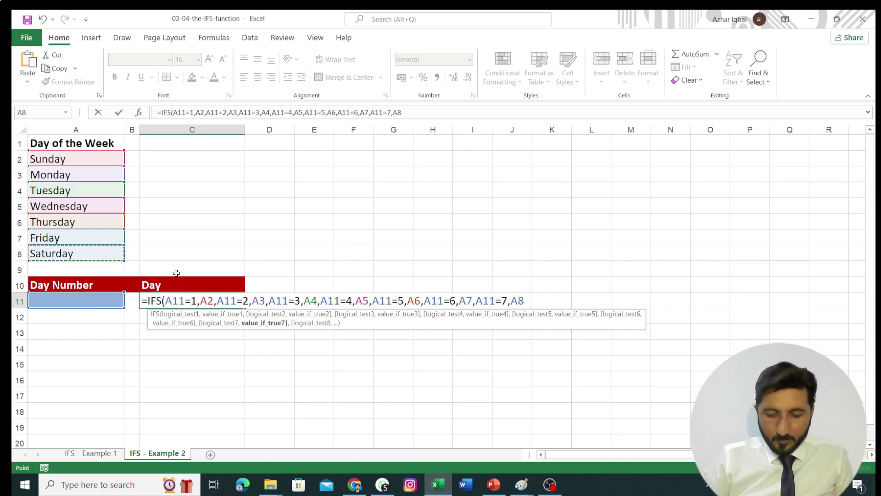
- Commit the C11 day lookup and test it with day numbers 1, 7 and 4 in A11
{"action": "key", "text": "Tab"}
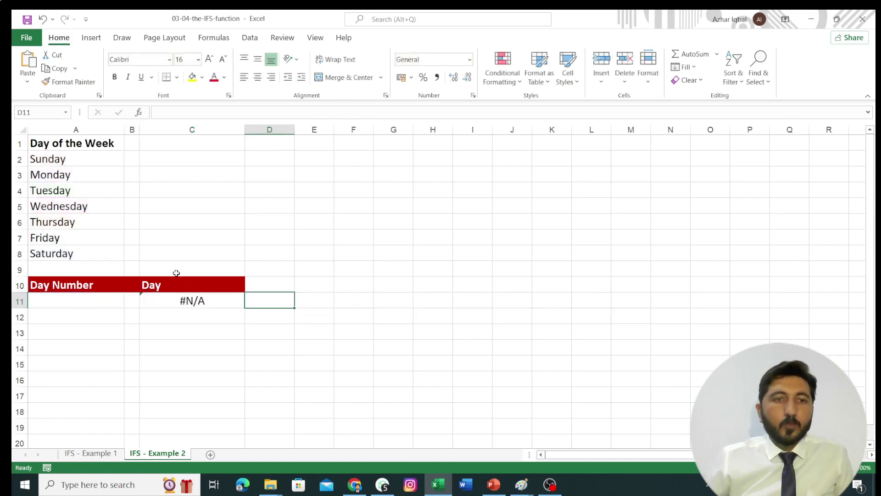
{"action": "left_click", "coordinate": [189, 298]}
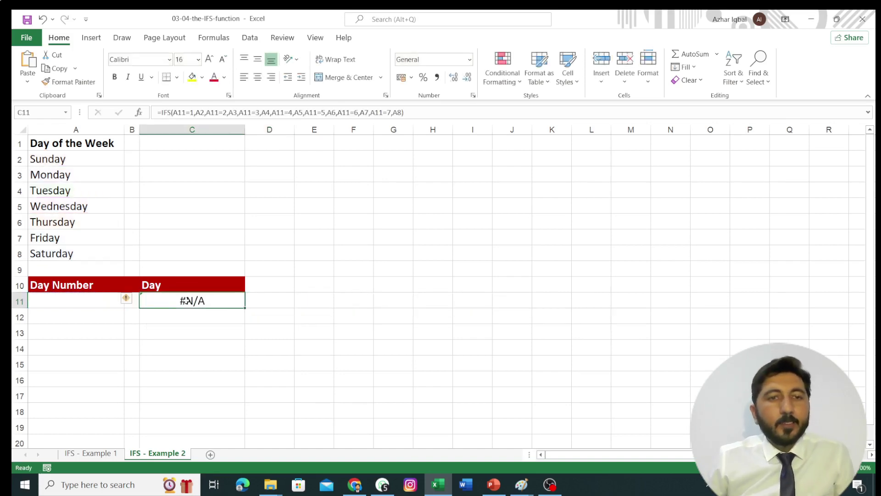
{"action": "left_click", "coordinate": [65, 302]}
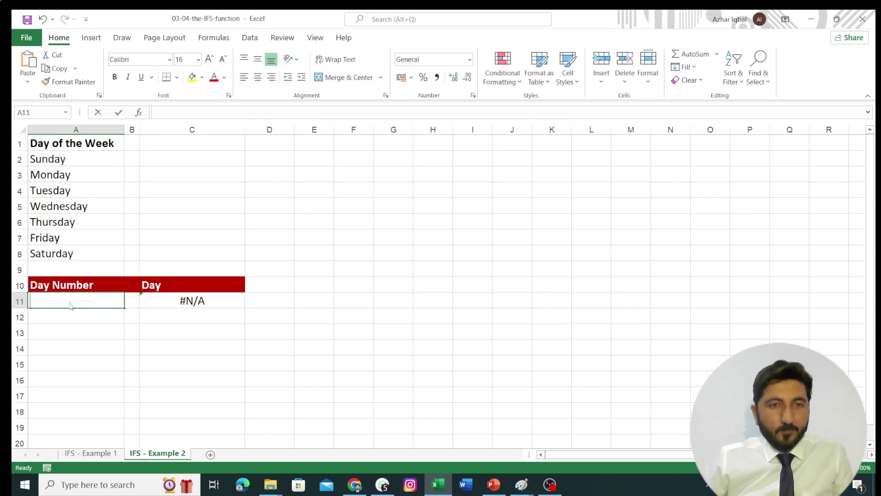
{"action": "type", "text": "1"}
{"action": "key", "text": "Return"}
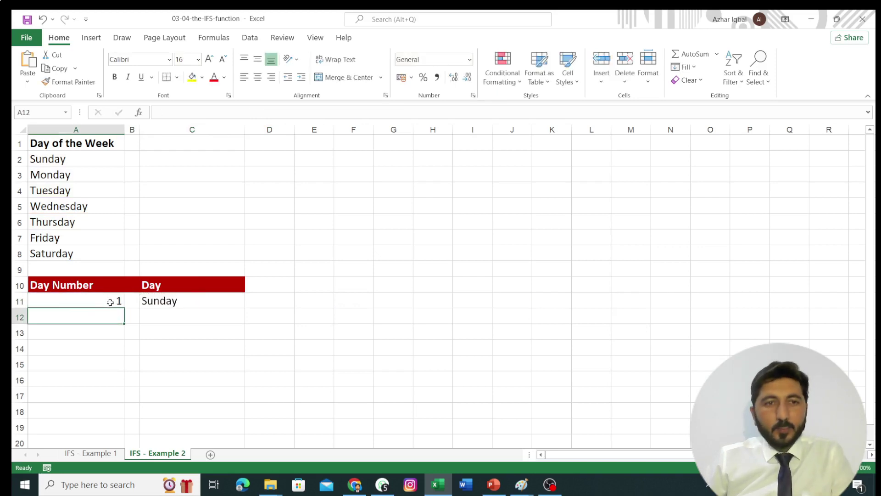
{"action": "left_click", "coordinate": [71, 302]}
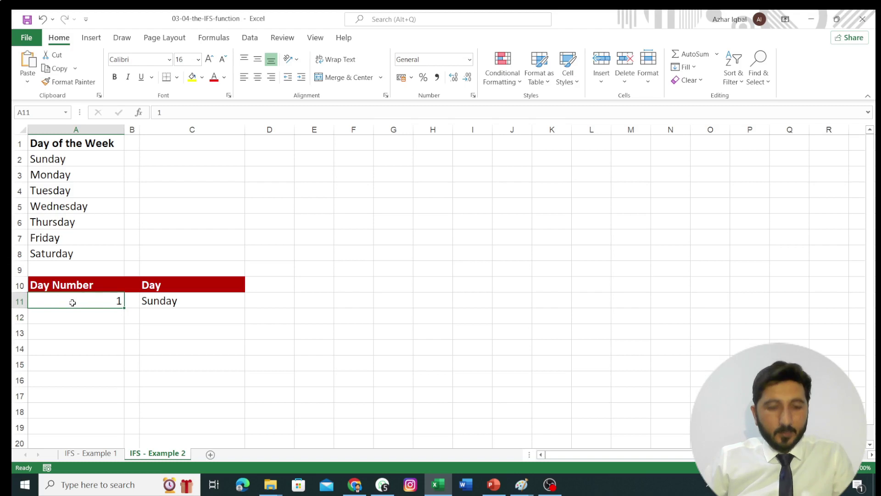
{"action": "type", "text": "7"}
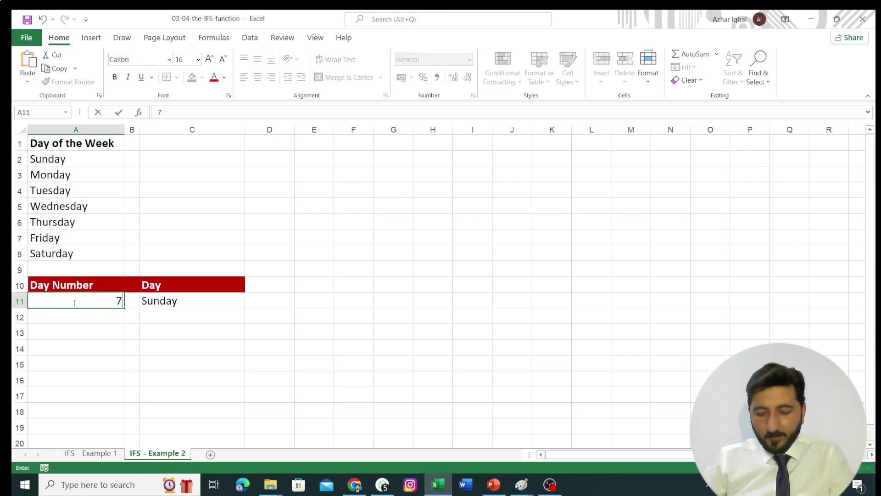
{"action": "key", "text": "Return"}
{"action": "left_click", "coordinate": [78, 305]}
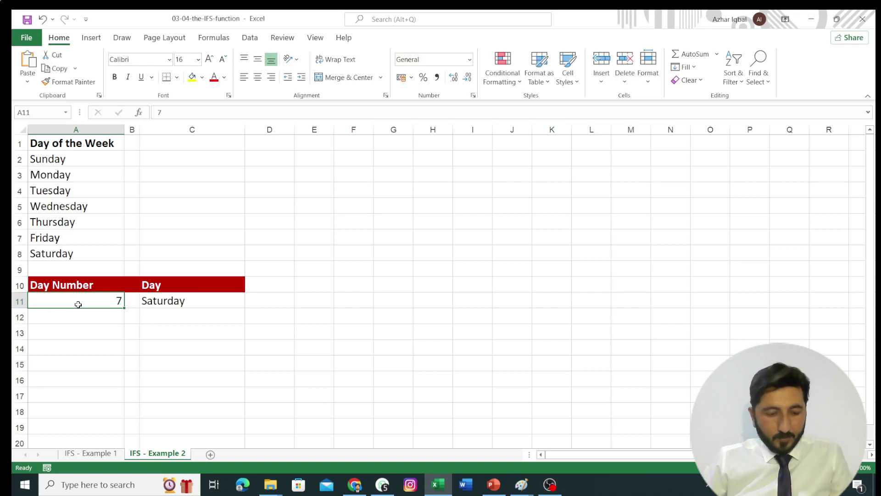
{"action": "type", "text": "4"}
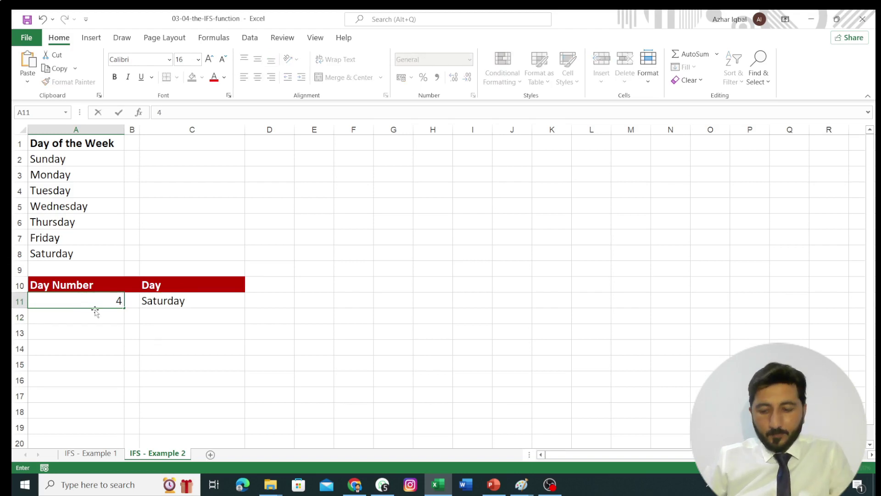
{"action": "key", "text": "Return"}
{"action": "left_click", "coordinate": [91, 300]}
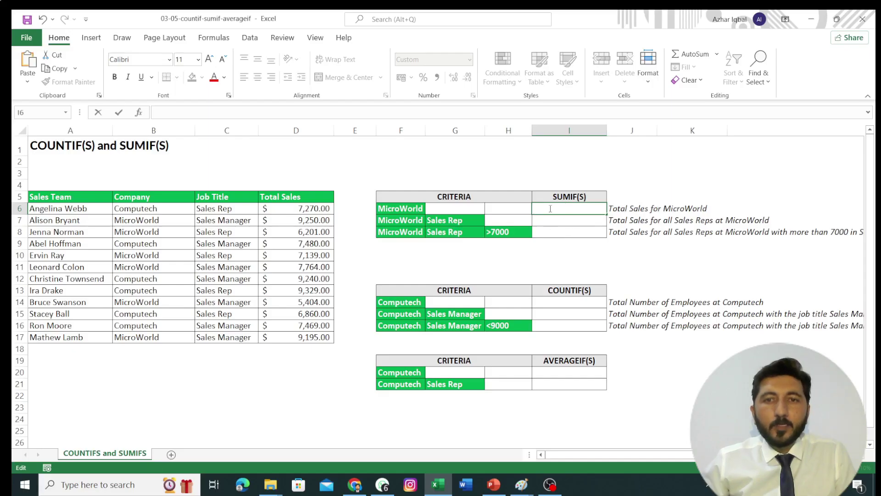
- Enter =SUMIF(B6:B17,F6,D6:D17) in I6 to total MicroWorld sales ($44,953.00)
{"action": "type", "text": "="}
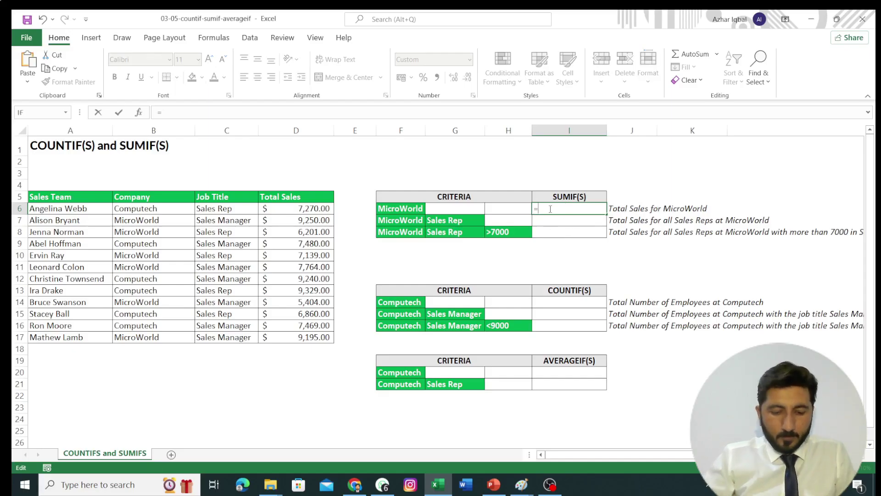
{"action": "type", "text": "SUM"}
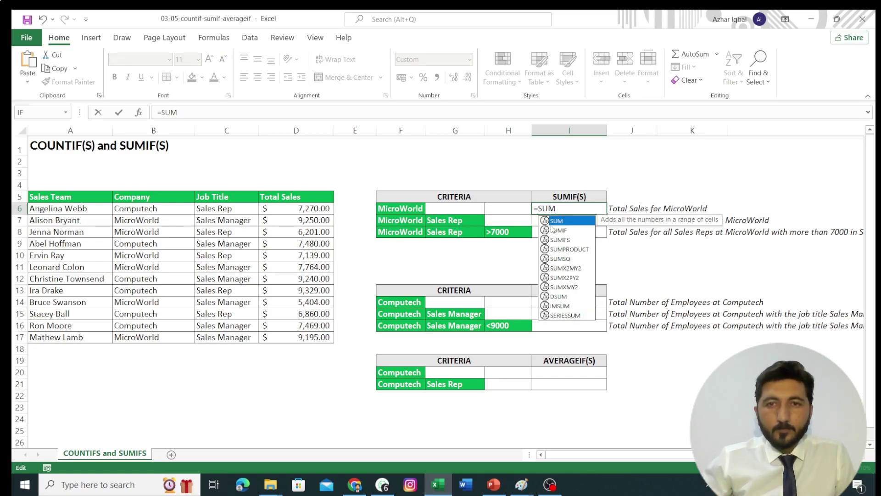
{"action": "left_click", "coordinate": [552, 231]}
{"action": "double_click", "coordinate": [552, 231]}
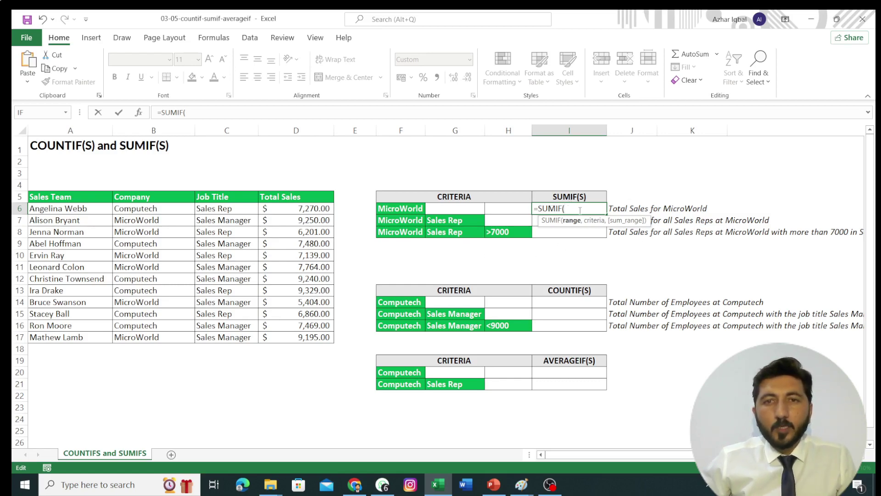
{"action": "left_click", "coordinate": [178, 214]}
{"action": "left_click_drag", "start_coordinate": [178, 215], "coordinate": [176, 337]}
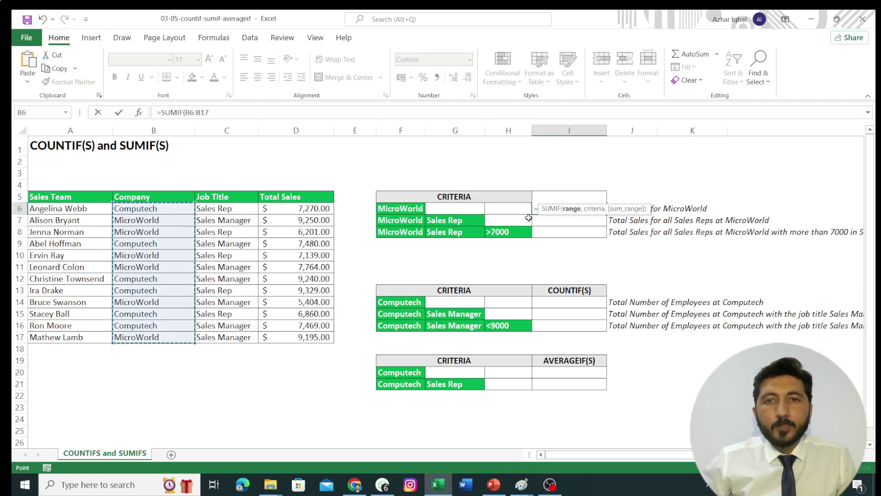
{"action": "type", "text": ","}
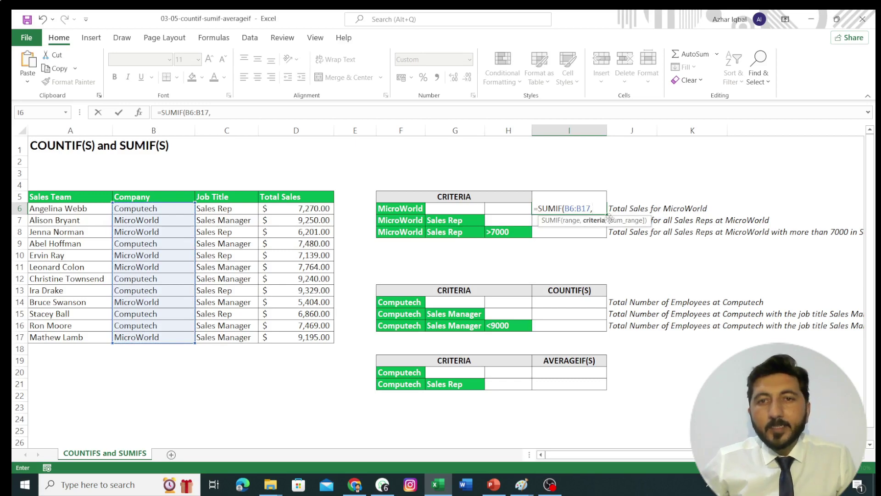
{"action": "left_click", "coordinate": [412, 209]}
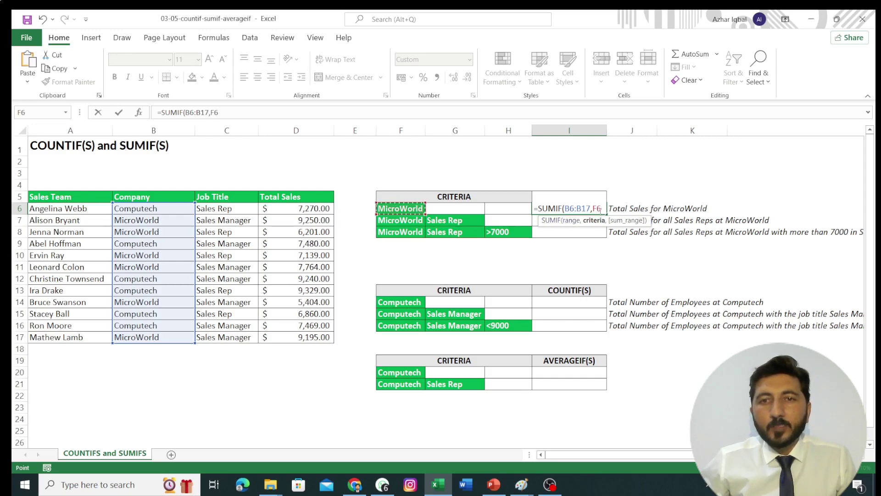
{"action": "type", "text": ","}
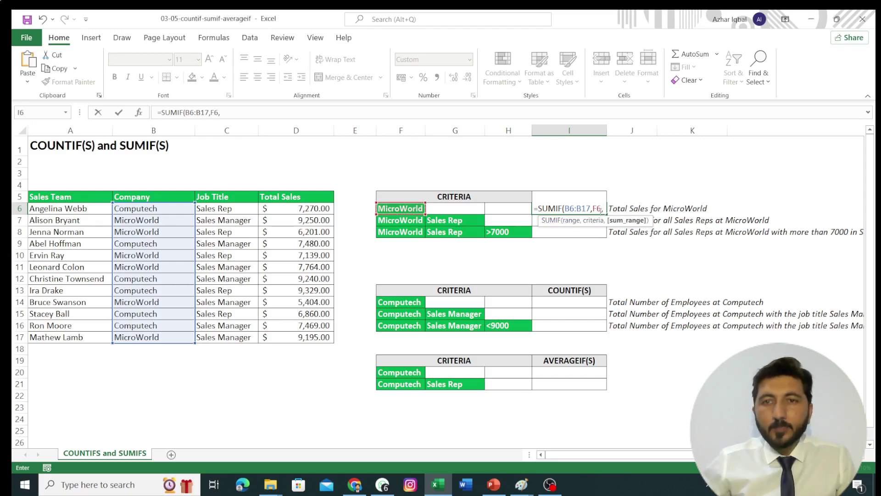
{"action": "left_click_drag", "start_coordinate": [285, 208], "coordinate": [297, 335]}
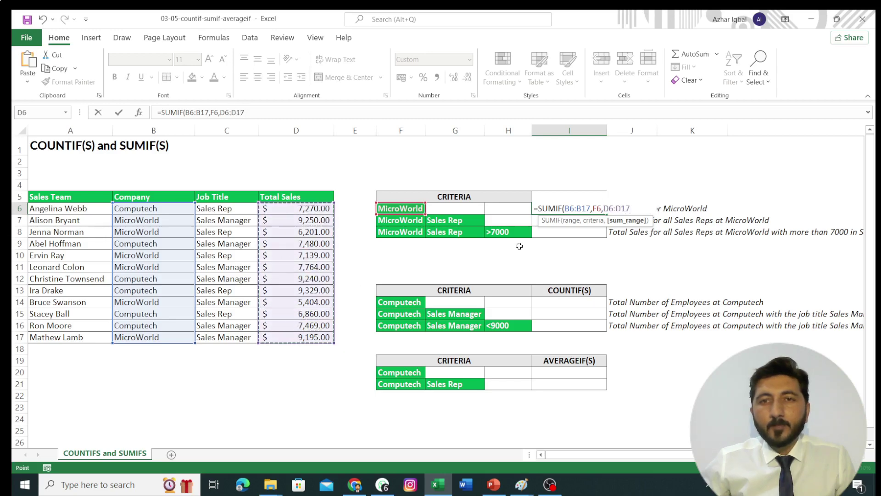
{"action": "key", "text": "Tab"}
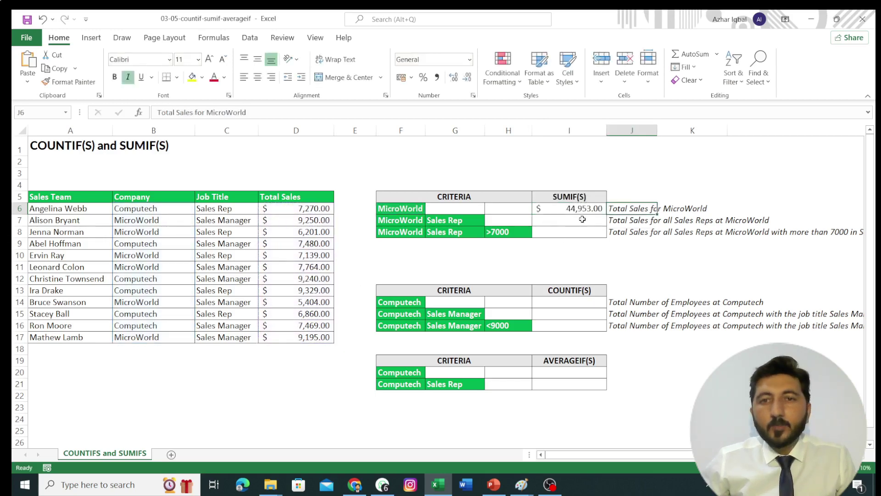
{"action": "left_click", "coordinate": [546, 209]}
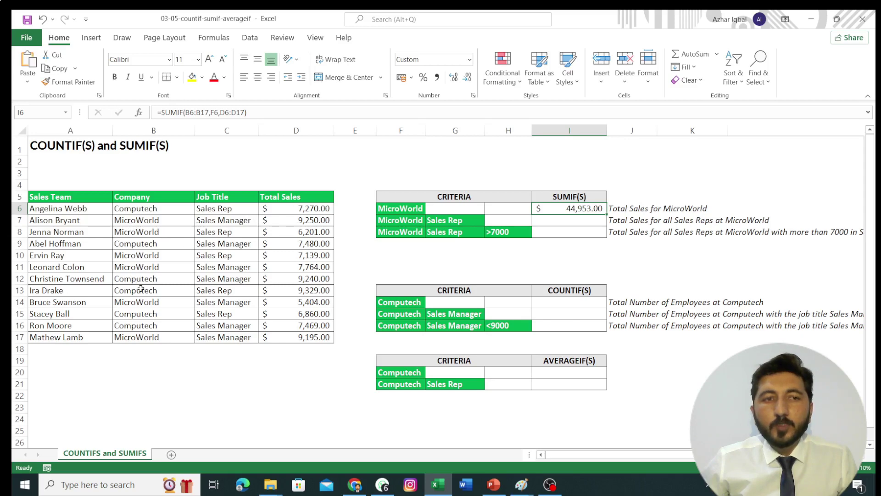
- Enter =COUNTIF(B6:B17,F14) in I14 to count Computech employees (6)
{"action": "left_click", "coordinate": [545, 303]}
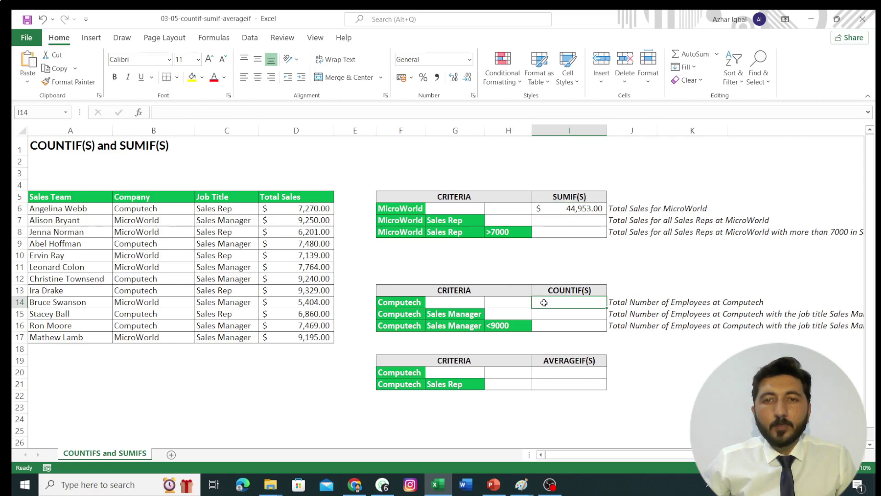
{"action": "type", "text": "=="}
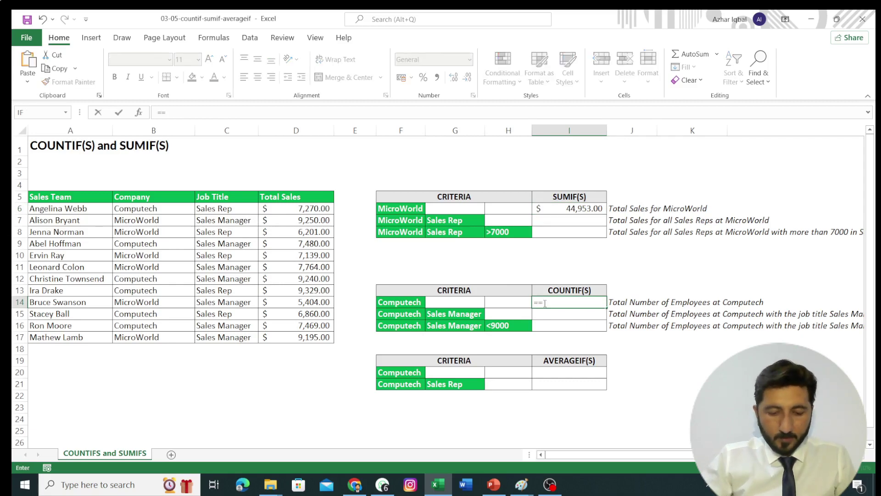
{"action": "type", "text": "count"}
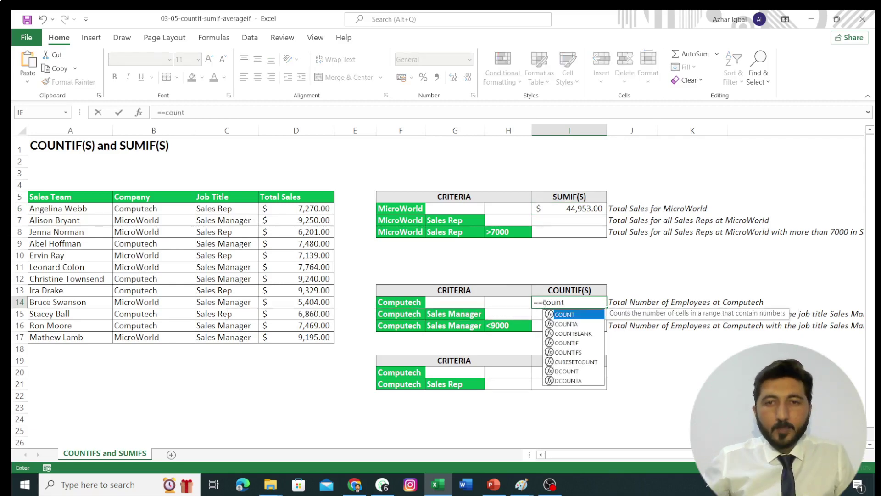
{"action": "double_click", "coordinate": [563, 342]}
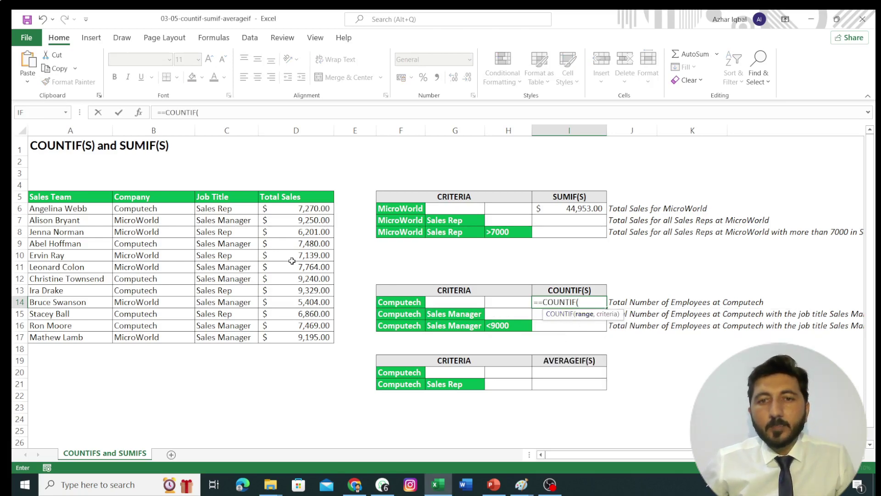
{"action": "left_click_drag", "start_coordinate": [134, 211], "coordinate": [150, 337]}
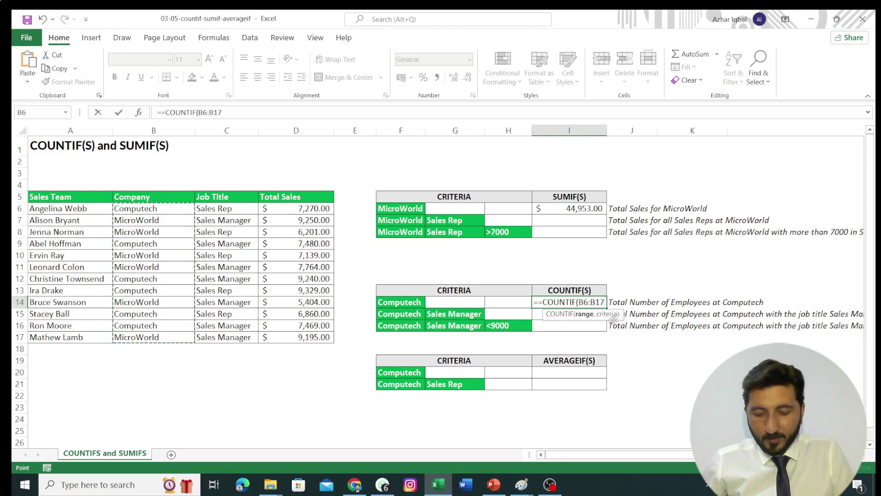
{"action": "type", "text": ","}
{"action": "left_click", "coordinate": [394, 308]}
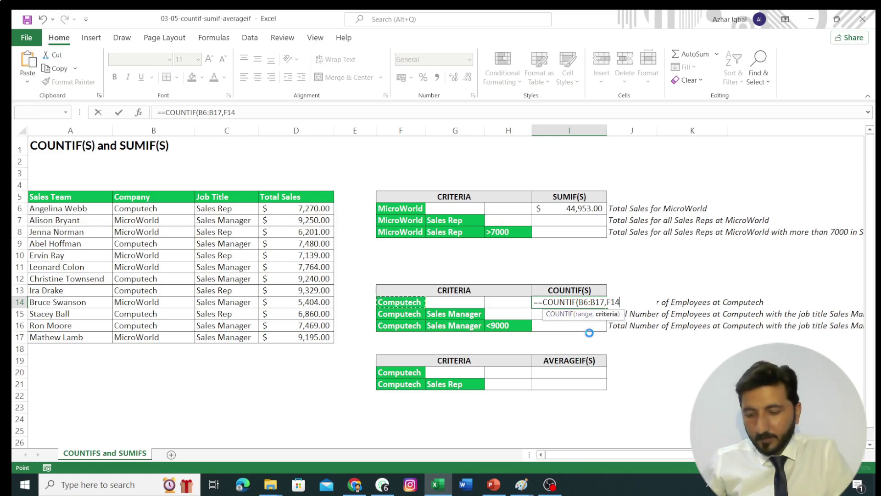
{"action": "key", "text": "Tab"}
{"action": "left_click", "coordinate": [561, 305]}
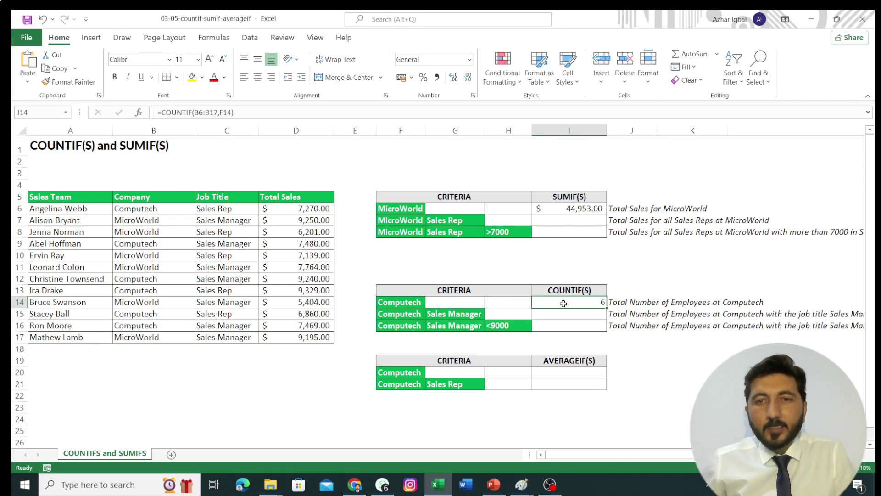
- Enter =AVERAGEIF(B6:B17,F20,D6:D17) in I20 to average Computech sales ($7,941.33)
{"action": "left_click", "coordinate": [552, 372]}
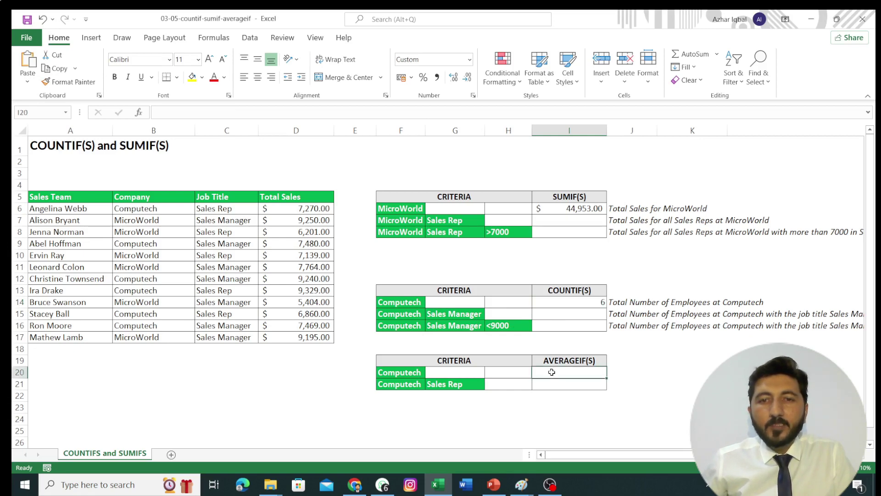
{"action": "type", "text": "="}
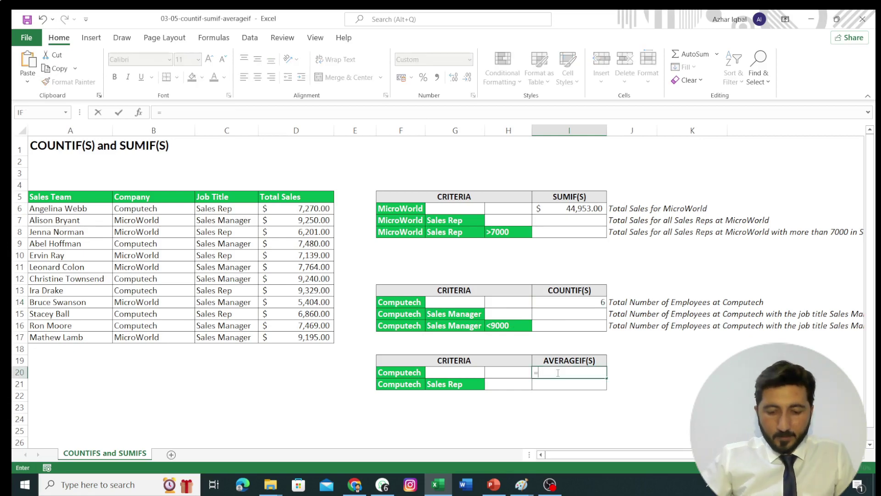
{"action": "type", "text": "A"}
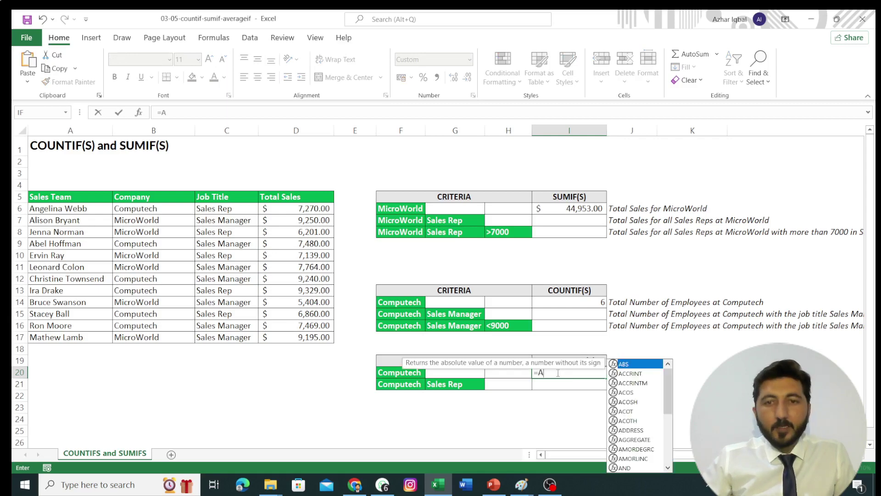
{"action": "type", "text": "ver"}
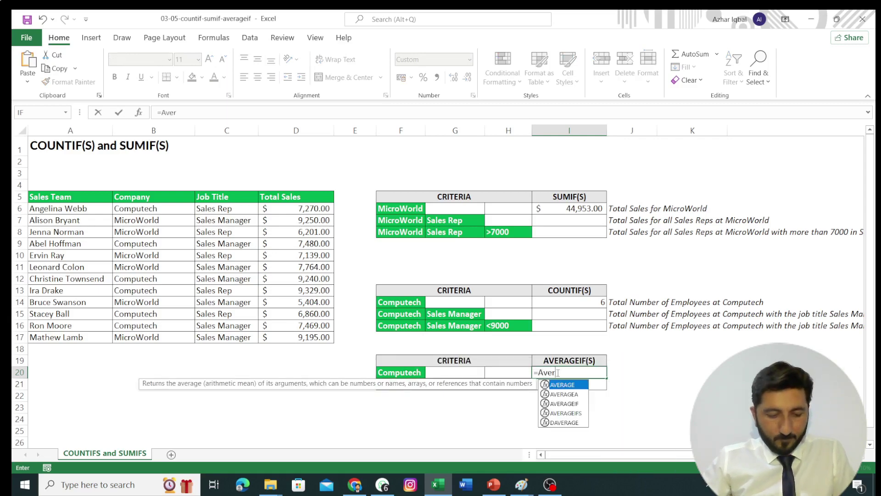
{"action": "type", "text": "age"}
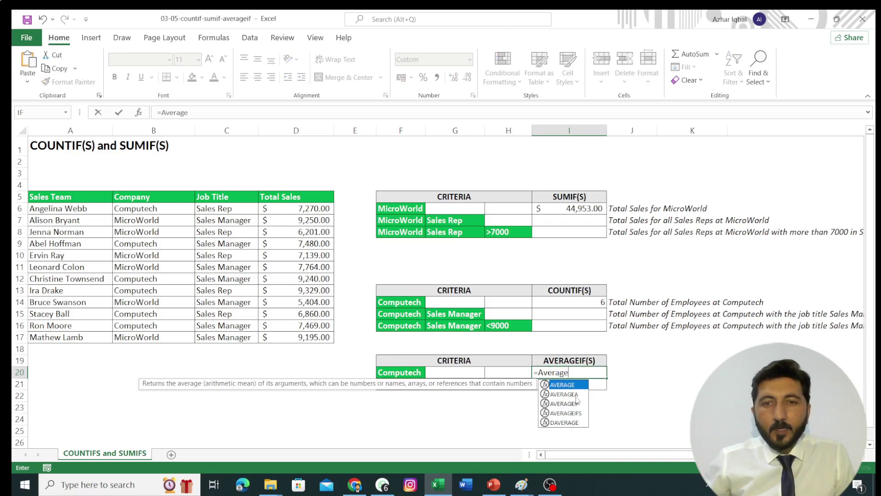
{"action": "double_click", "coordinate": [577, 405]}
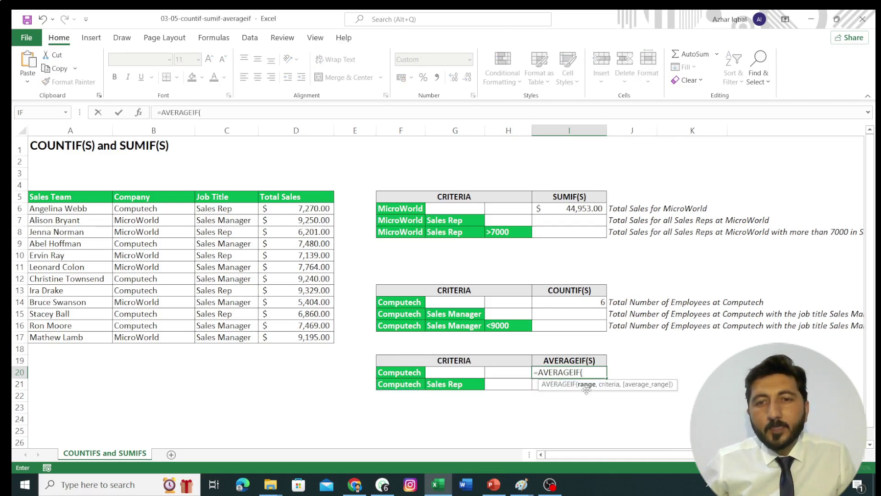
{"action": "left_click", "coordinate": [157, 210]}
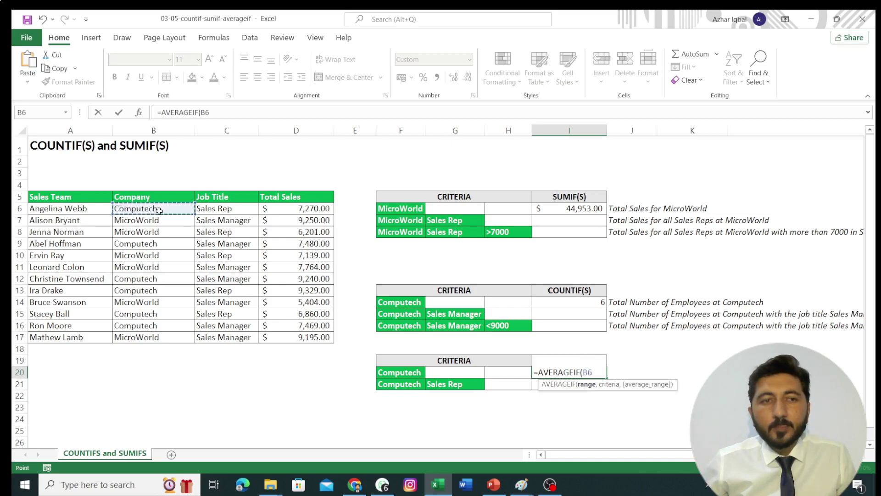
{"action": "left_click_drag", "start_coordinate": [160, 210], "coordinate": [159, 333]}
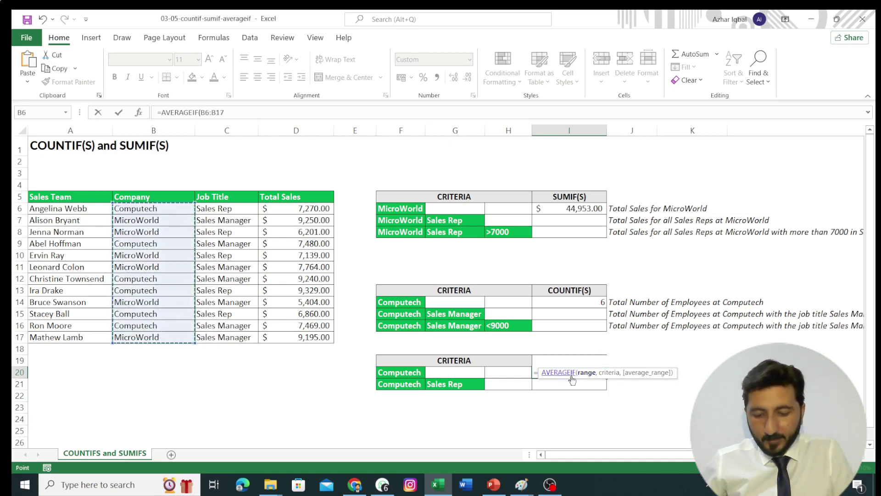
{"action": "type", "text": ","}
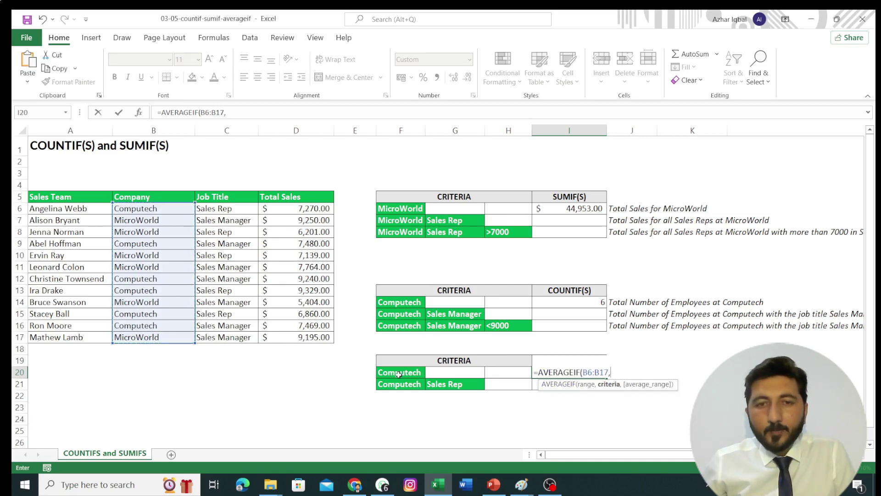
{"action": "left_click", "coordinate": [401, 374]}
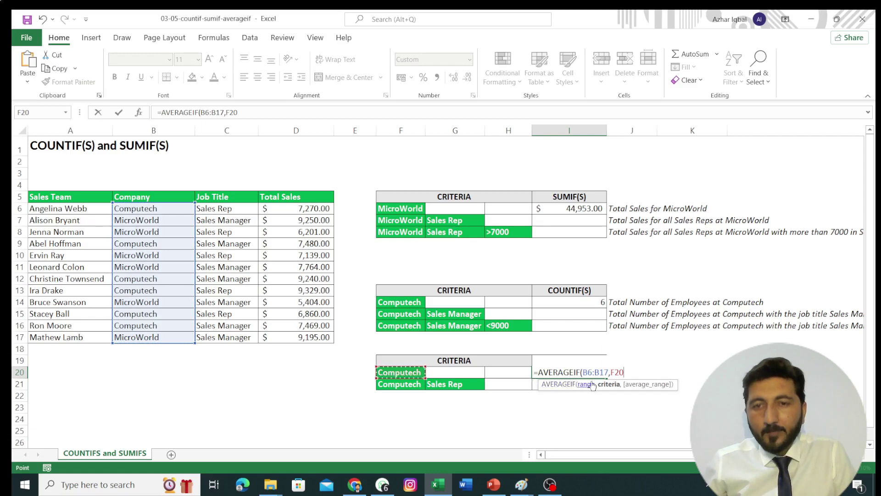
{"action": "type", "text": ","}
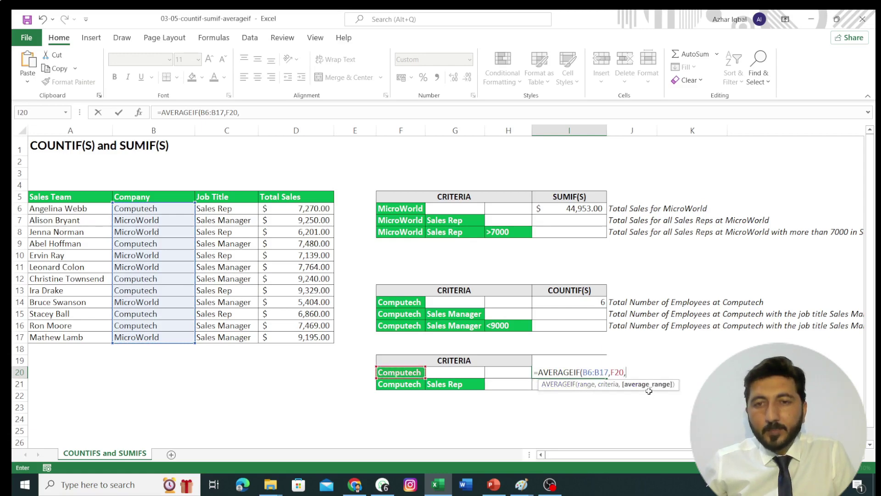
{"action": "left_click_drag", "start_coordinate": [303, 209], "coordinate": [315, 339]}
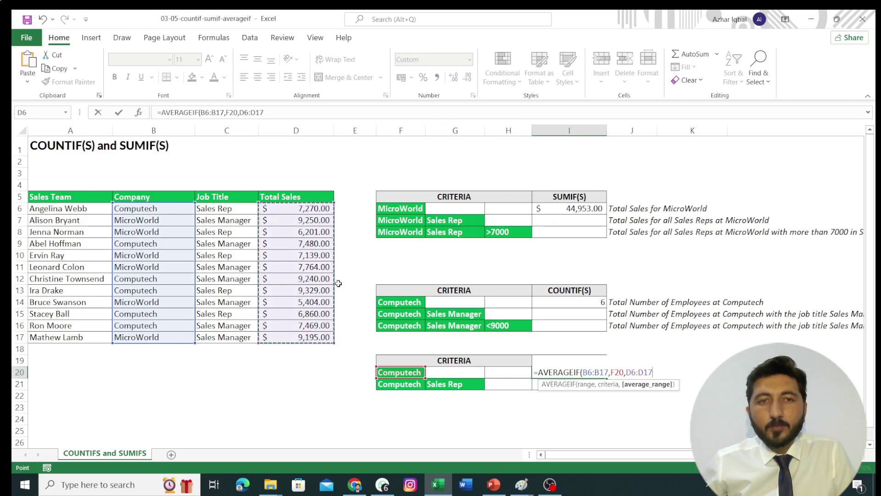
{"action": "key", "text": "Tab"}
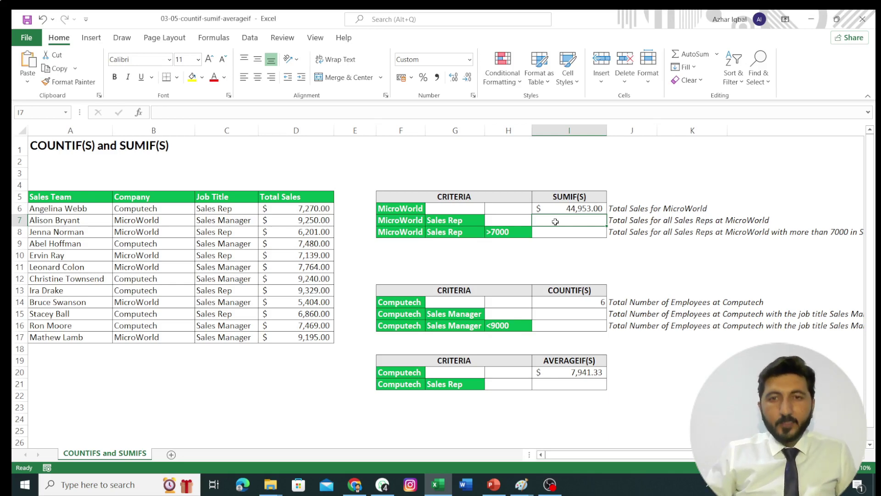
- Enter =SUMIFS(D6:D17,B6:B17,F7,C6:C17,G7) in I7 for MicroWorld Sales Rep sales ($13,340.00)
{"action": "type", "text": "=S"}
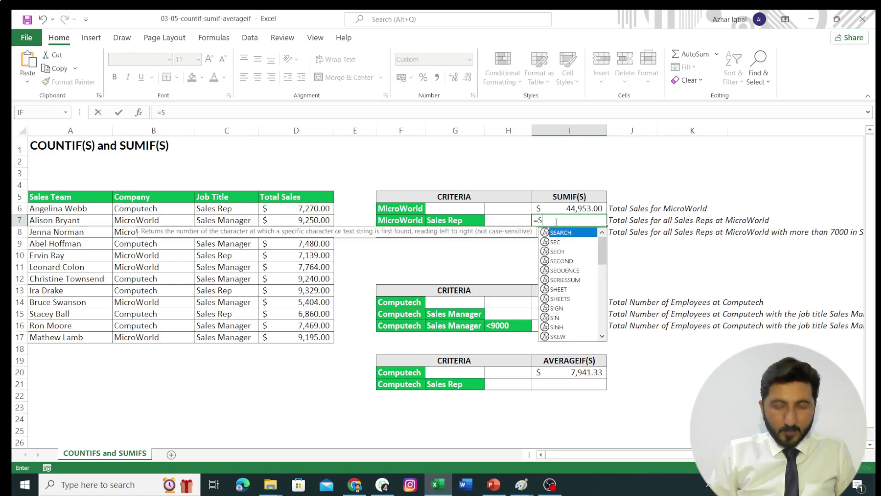
{"action": "type", "text": "UM"}
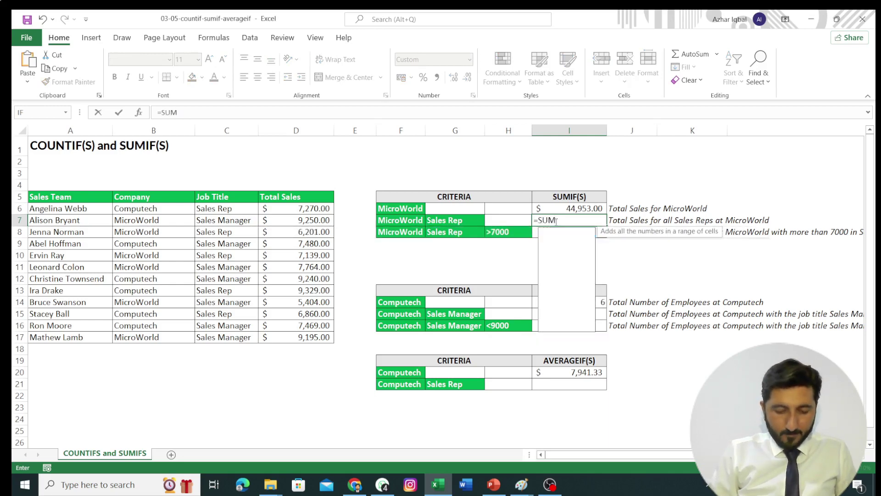
{"action": "type", "text": "IFS"}
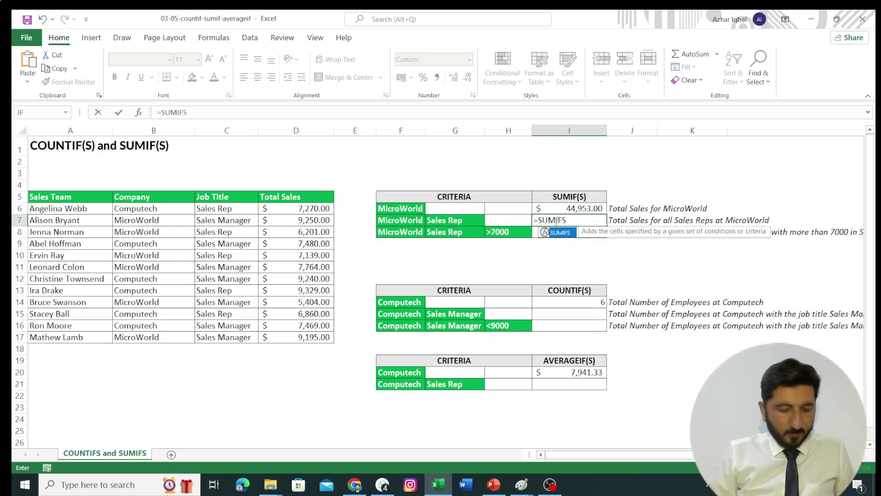
{"action": "type", "text": "("}
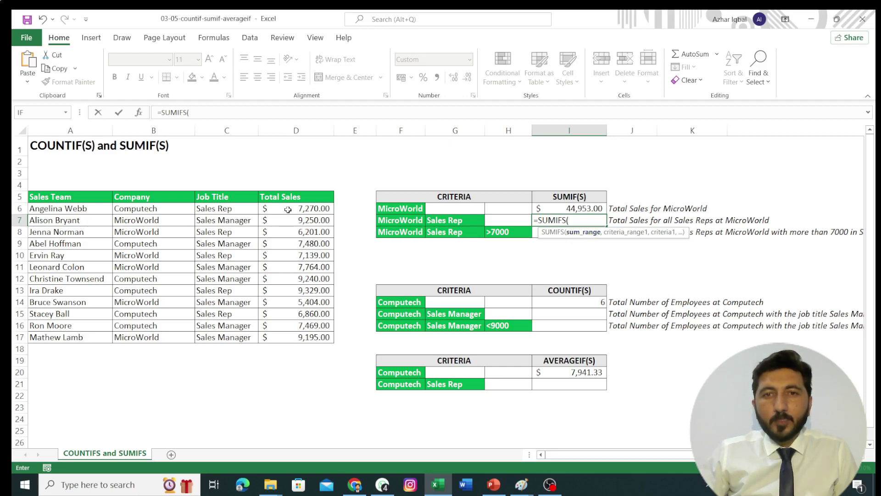
{"action": "mouse_move", "coordinate": [288, 210]}
{"action": "left_mouse_down"}
{"action": "mouse_move", "coordinate": [298, 346]}
{"action": "mouse_move", "coordinate": [299, 338]}
{"action": "left_mouse_up"}
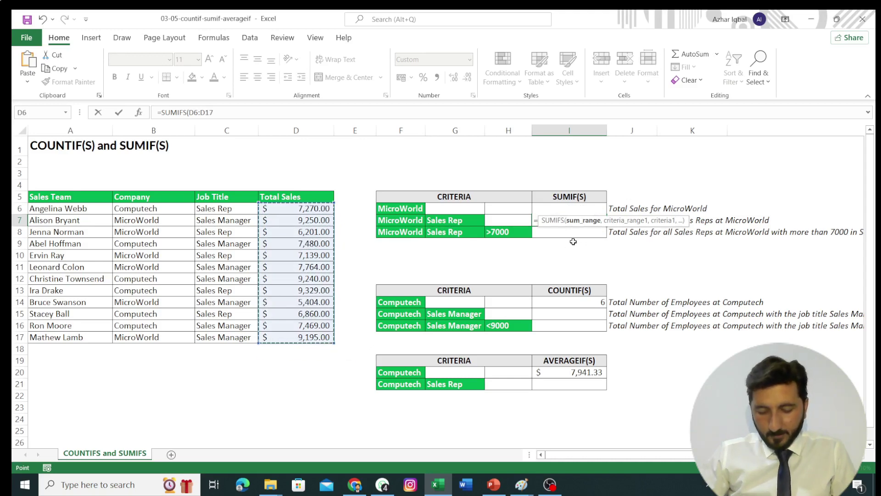
{"action": "type", "text": ","}
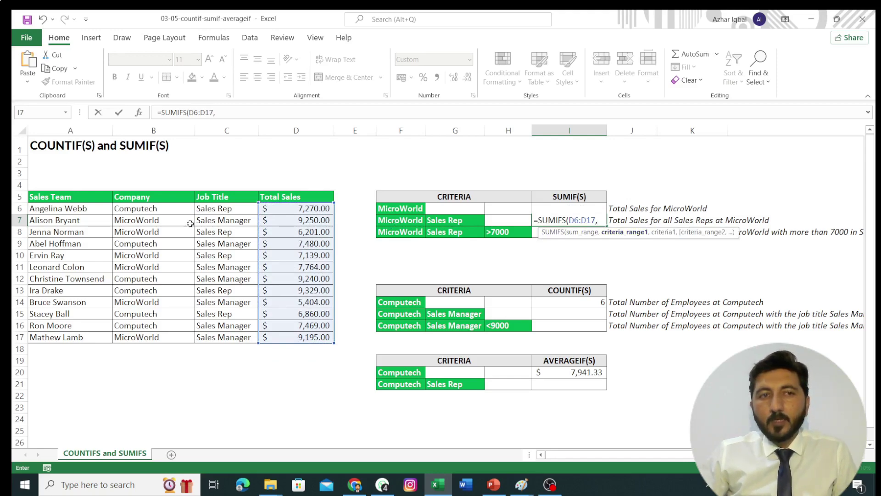
{"action": "left_click_drag", "start_coordinate": [157, 210], "coordinate": [157, 338]}
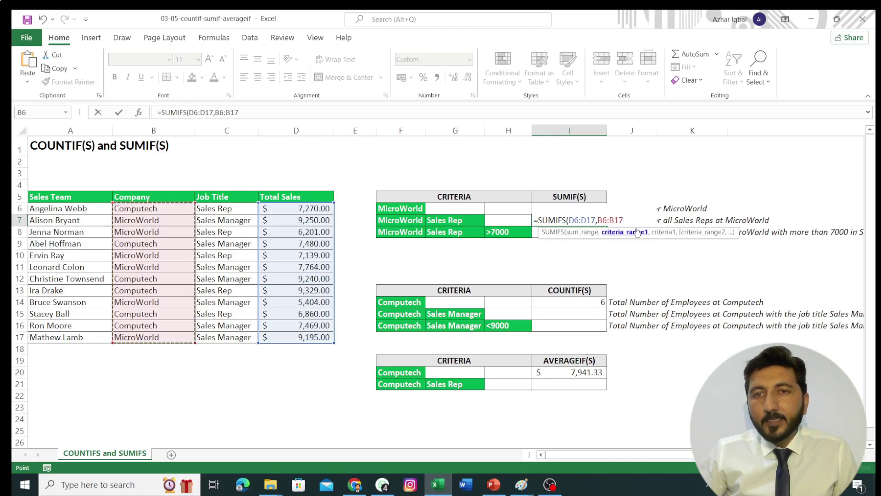
{"action": "type", "text": ","}
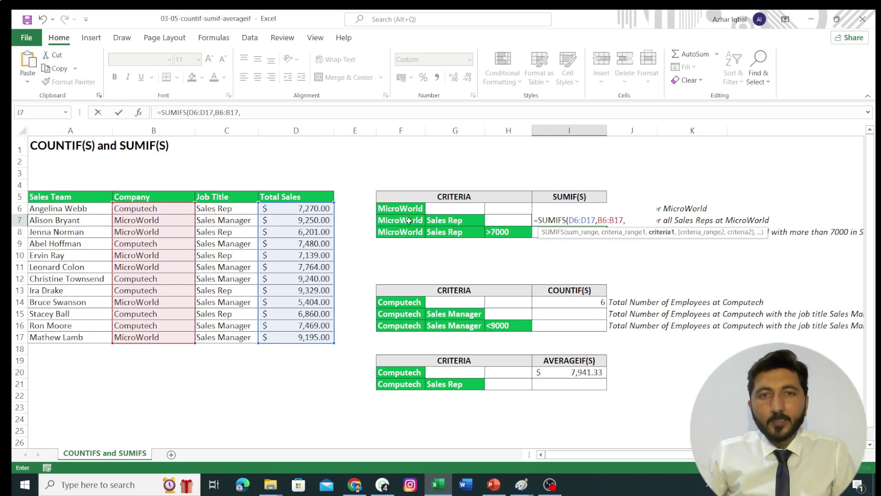
{"action": "left_click", "coordinate": [401, 220]}
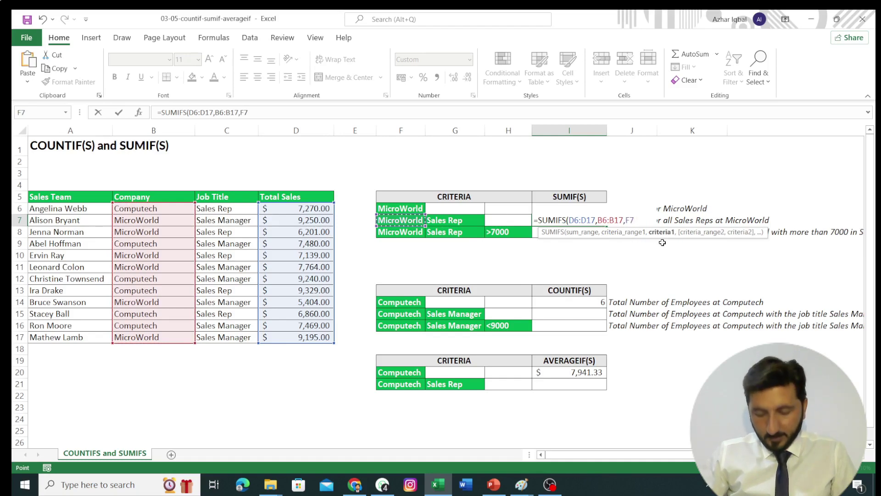
{"action": "type", "text": ","}
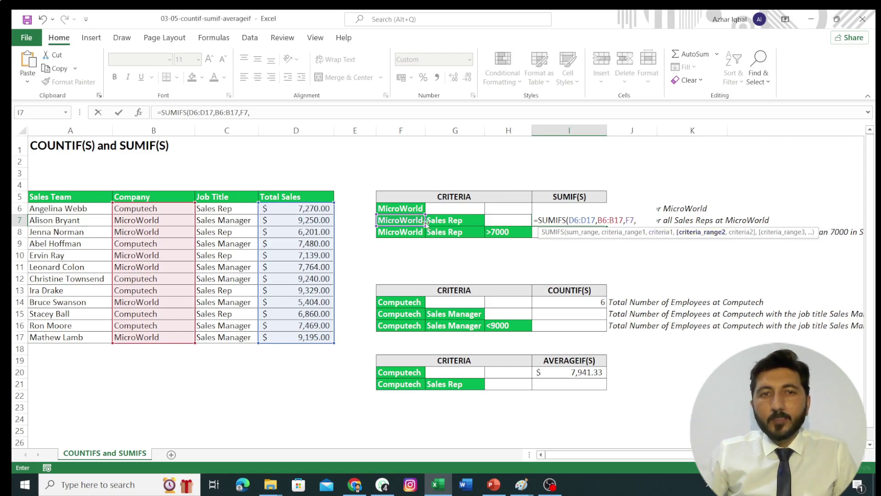
{"action": "left_click_drag", "start_coordinate": [242, 211], "coordinate": [242, 337]}
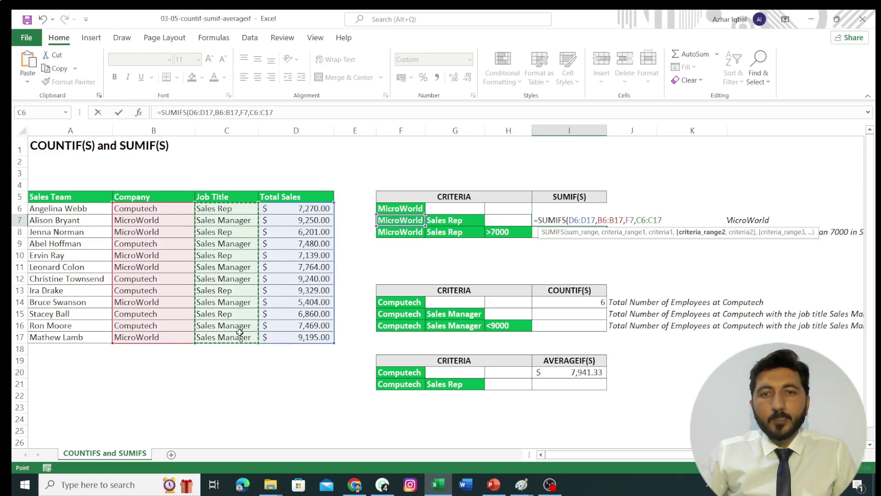
{"action": "type", "text": ","}
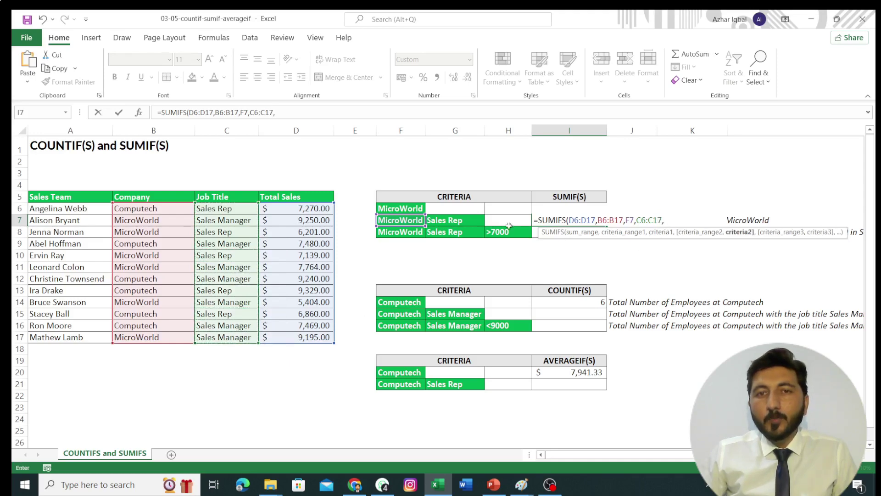
{"action": "left_click", "coordinate": [444, 224]}
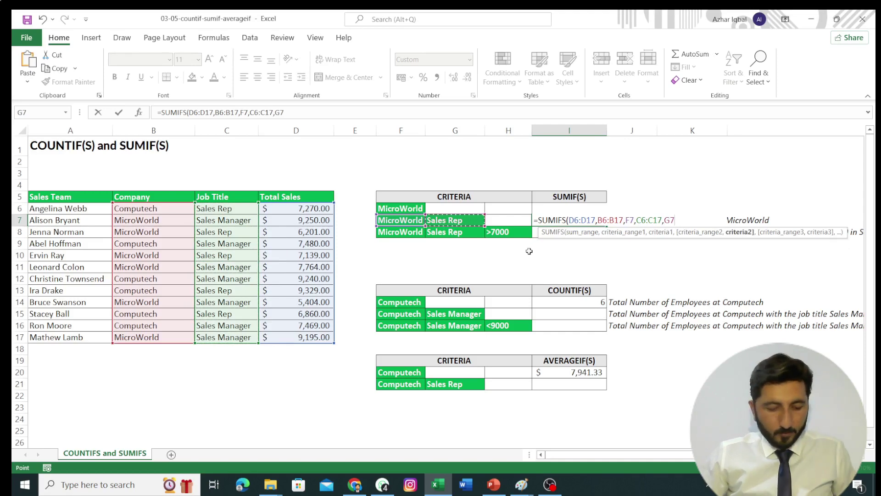
{"action": "key", "text": "Tab"}
{"action": "left_click", "coordinate": [551, 224]}
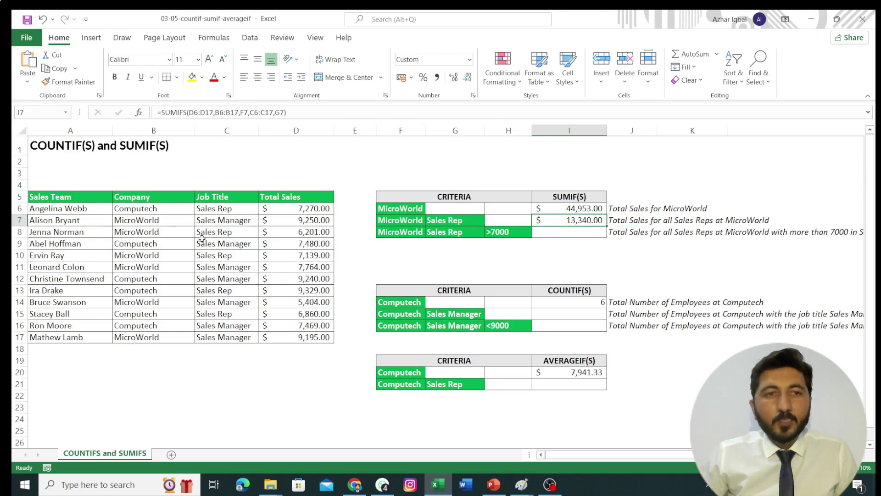
{"action": "left_click", "coordinate": [145, 234]}
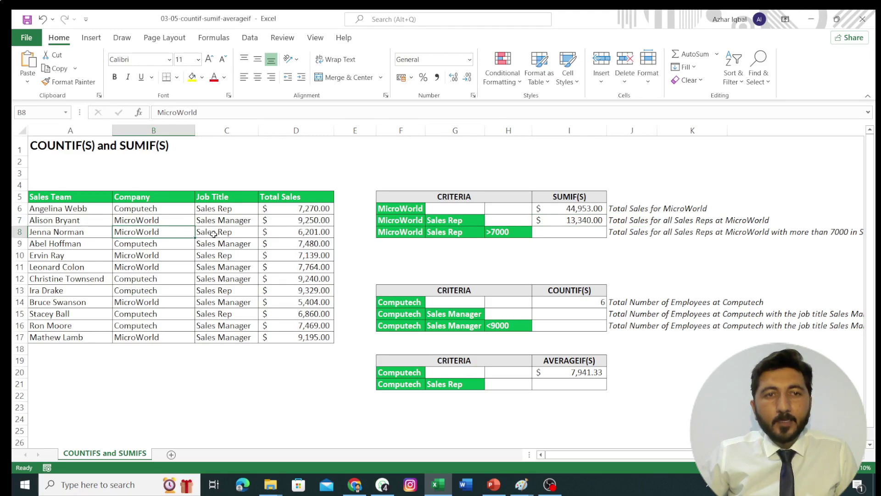
- Start I8's SUMIFS with sum range D6:D17 and Company B6:B17 matching MicroWorld in F8
{"action": "left_click", "coordinate": [158, 263]}
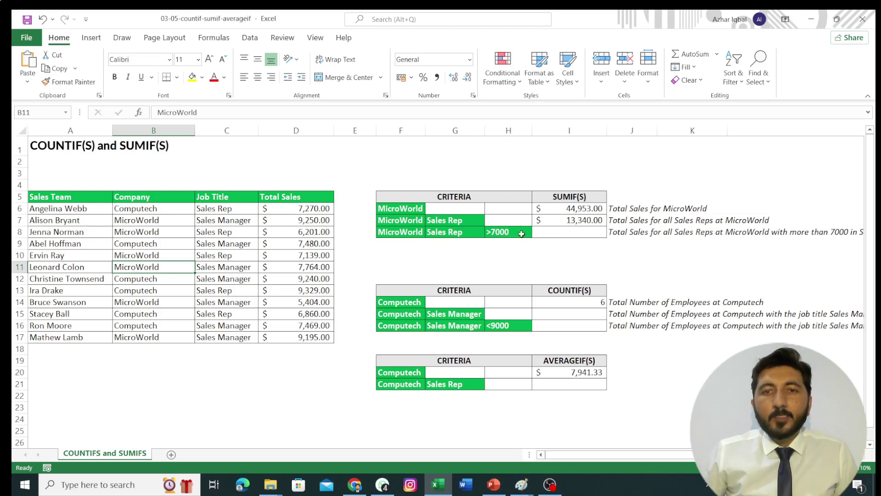
{"action": "left_click", "coordinate": [543, 235]}
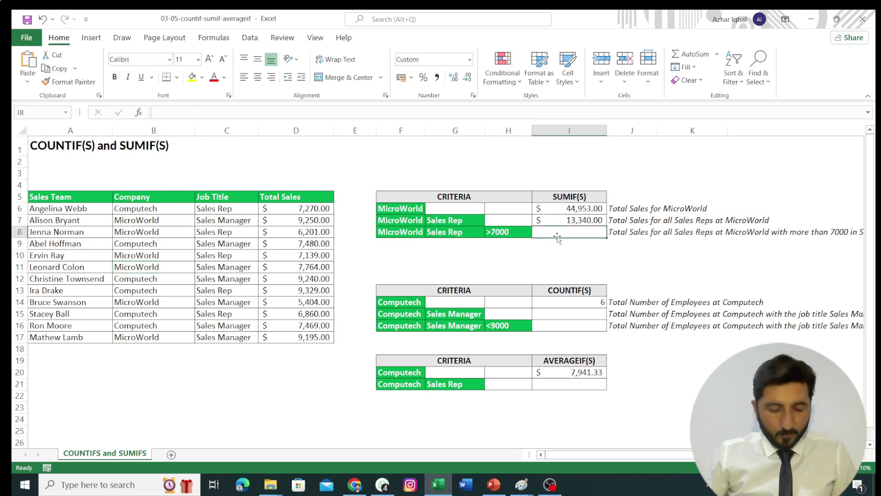
{"action": "type", "text": "="}
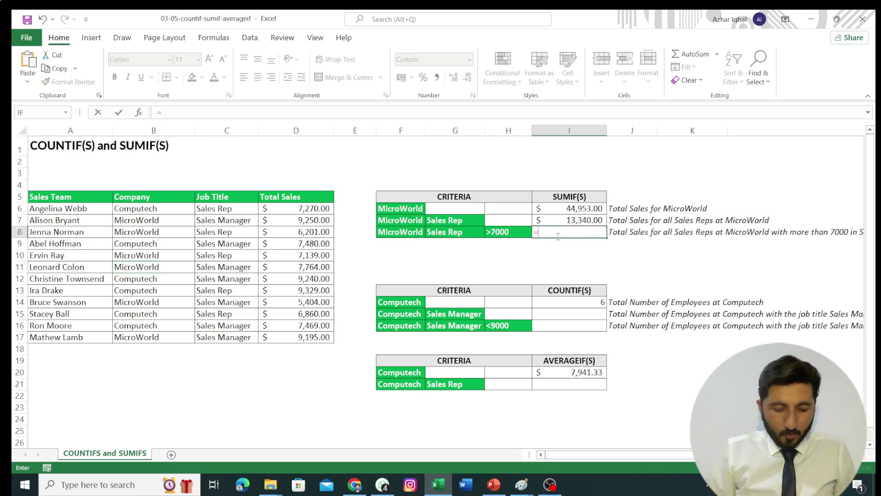
{"action": "type", "text": "SU"}
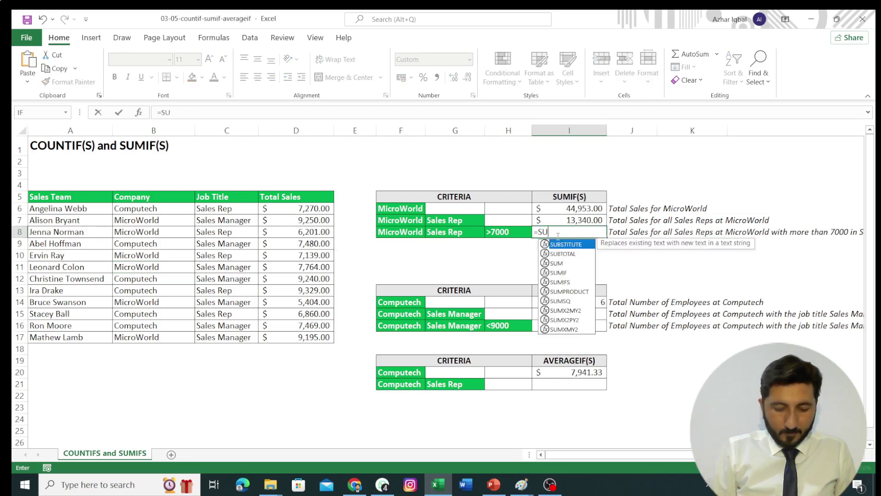
{"action": "type", "text": "MIF"}
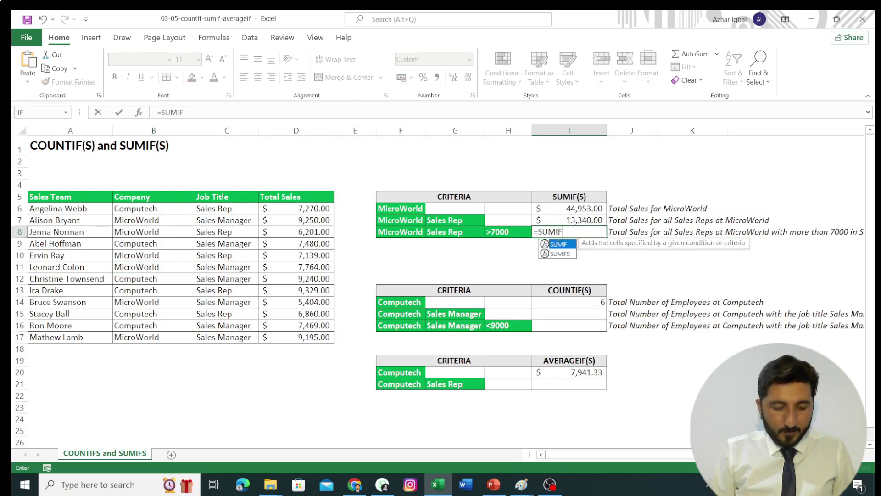
{"action": "type", "text": "S"}
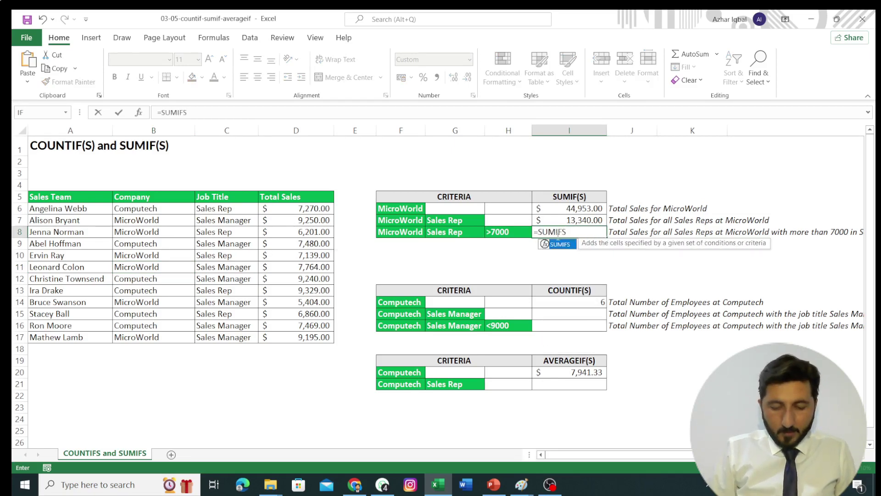
{"action": "type", "text": "("}
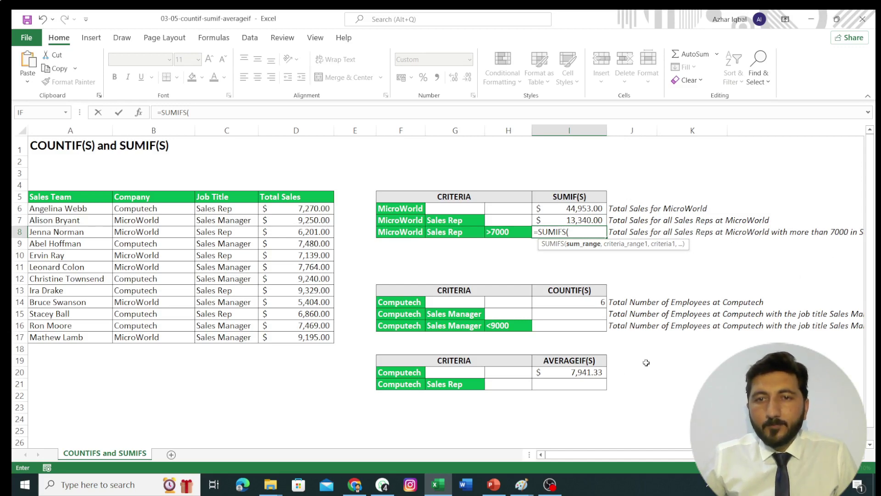
{"action": "left_click_drag", "start_coordinate": [644, 456], "coordinate": [642, 455]}
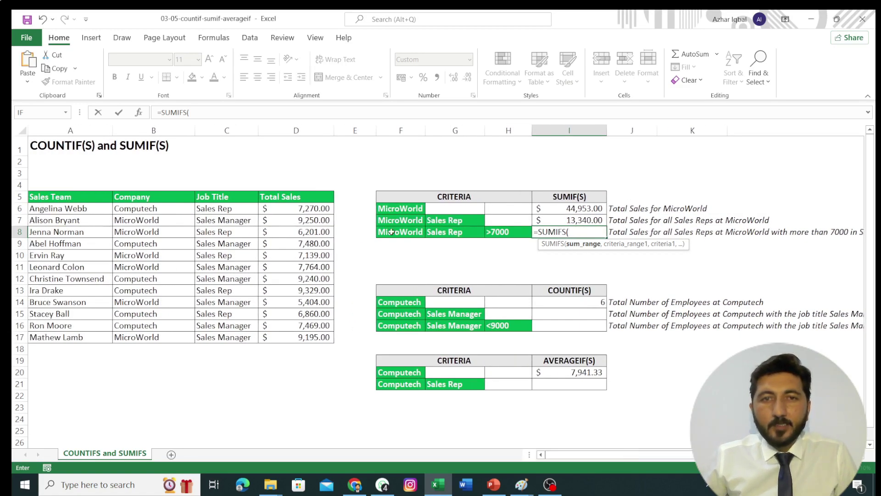
{"action": "left_click_drag", "start_coordinate": [293, 212], "coordinate": [305, 340]}
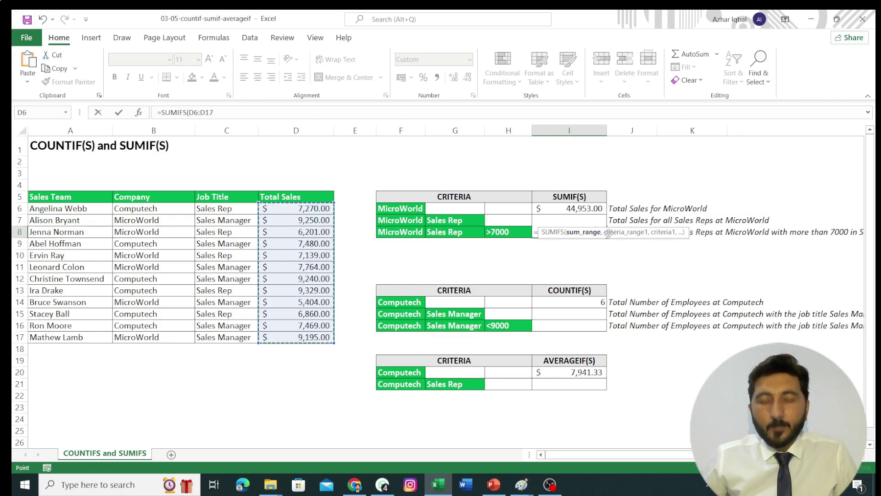
{"action": "type", "text": ","}
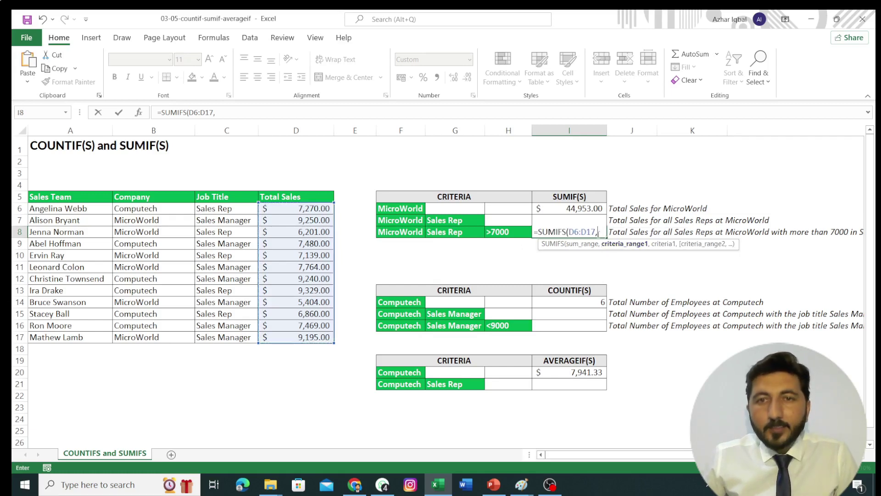
{"action": "left_click_drag", "start_coordinate": [156, 209], "coordinate": [158, 332]}
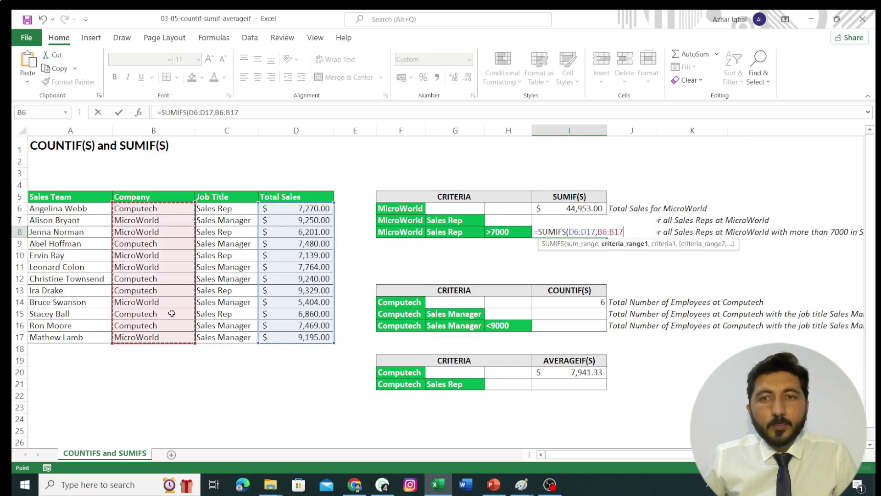
{"action": "type", "text": ","}
{"action": "left_click", "coordinate": [398, 236]}
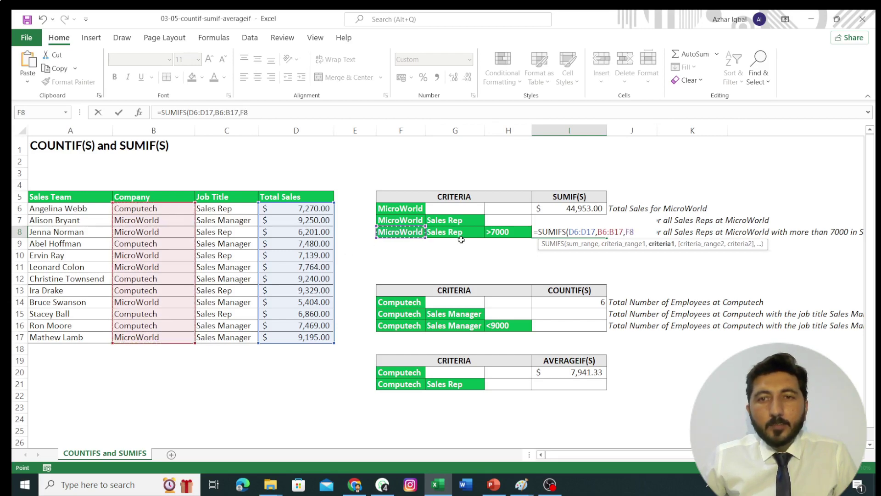
{"action": "type", "text": ","}
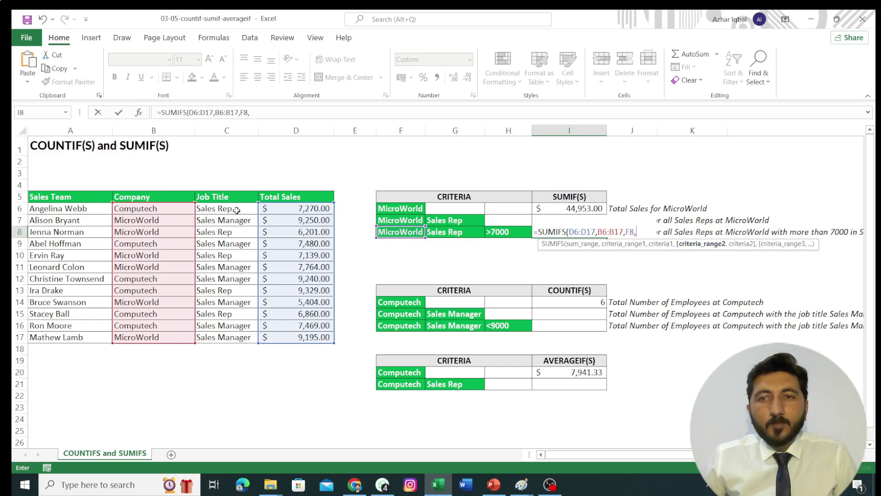
- Add criteria Job Title C6:C17 = G8 and Total Sales D6:D17 = >7000 (H8), then commit
{"action": "left_click_drag", "start_coordinate": [236, 211], "coordinate": [236, 339]}
{"action": "type", "text": ","}
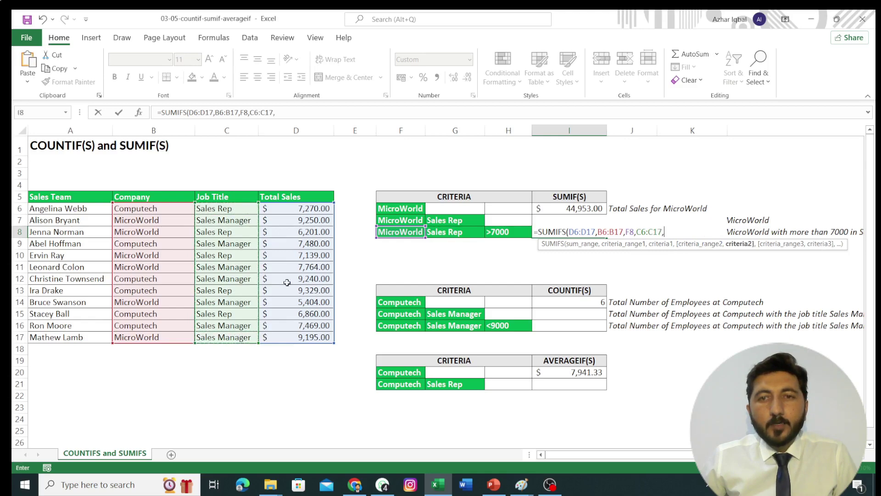
{"action": "left_click", "coordinate": [449, 232]}
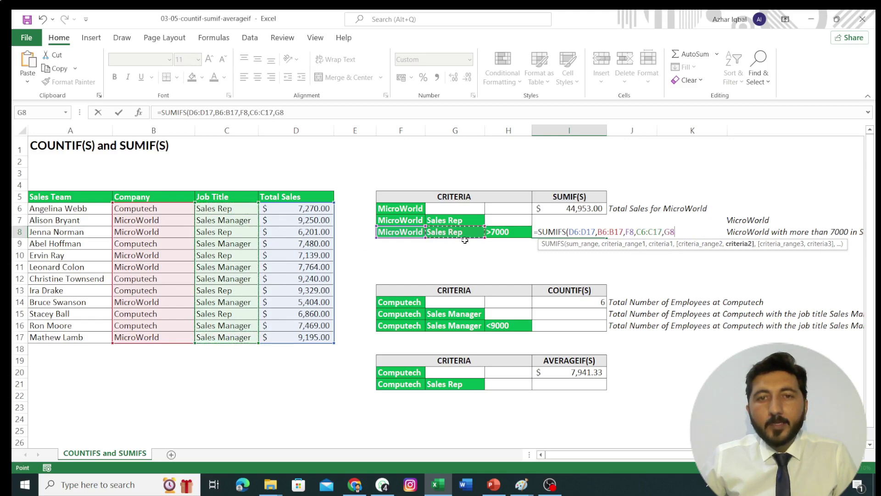
{"action": "type", "text": ","}
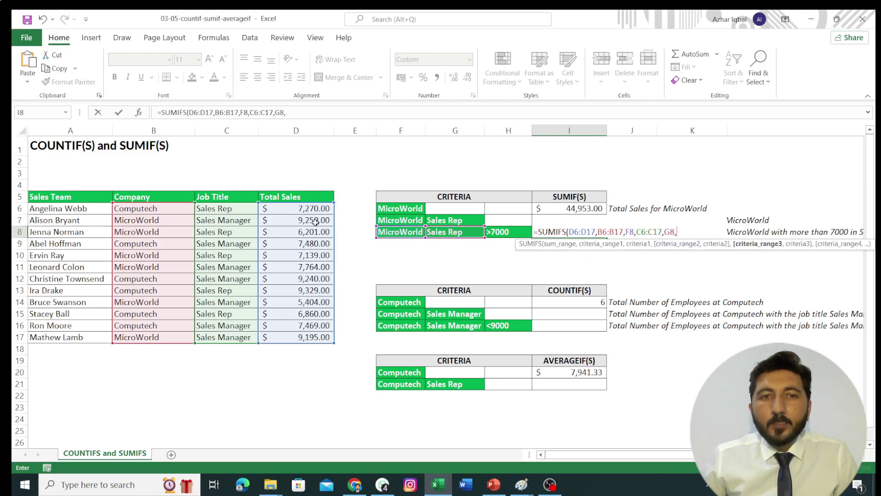
{"action": "left_click_drag", "start_coordinate": [307, 212], "coordinate": [311, 299]}
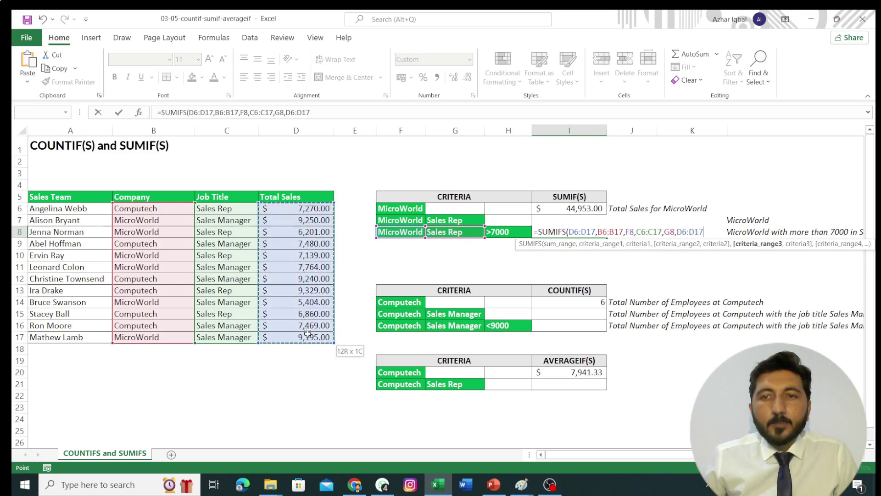
{"action": "left_click_drag", "start_coordinate": [311, 299], "coordinate": [311, 338]}
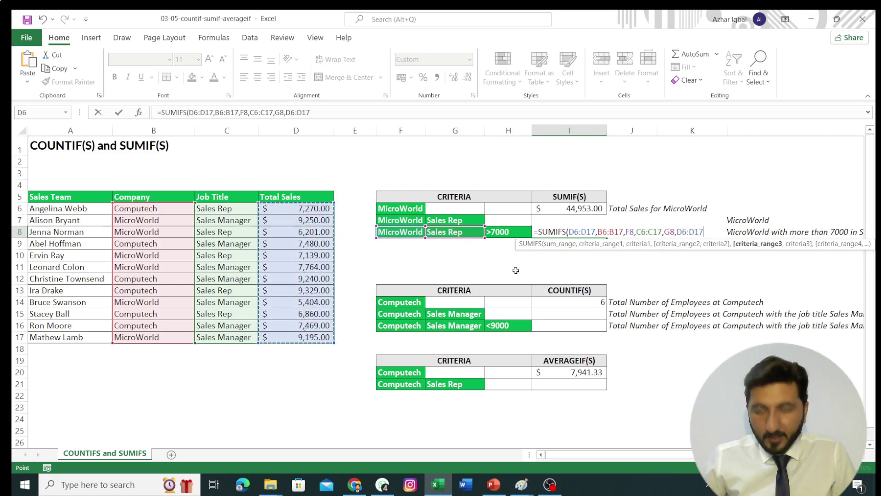
{"action": "type", "text": ","}
{"action": "left_click", "coordinate": [501, 235]}
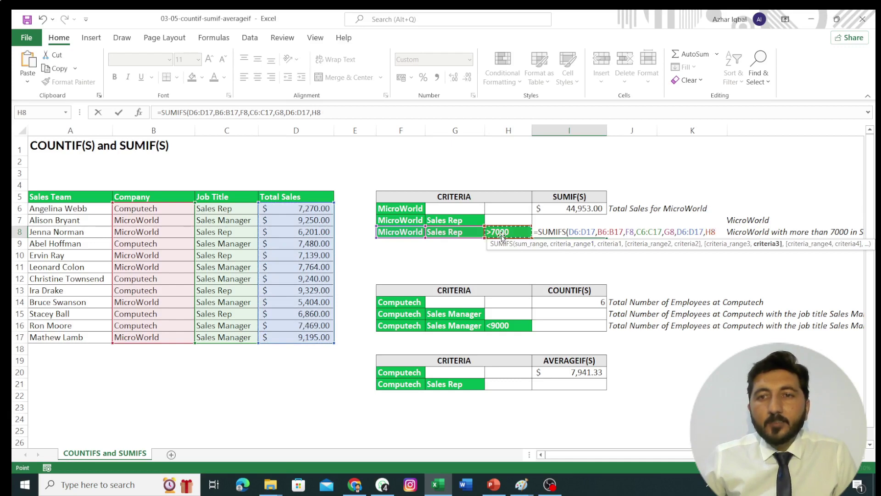
{"action": "key", "text": "Tab"}
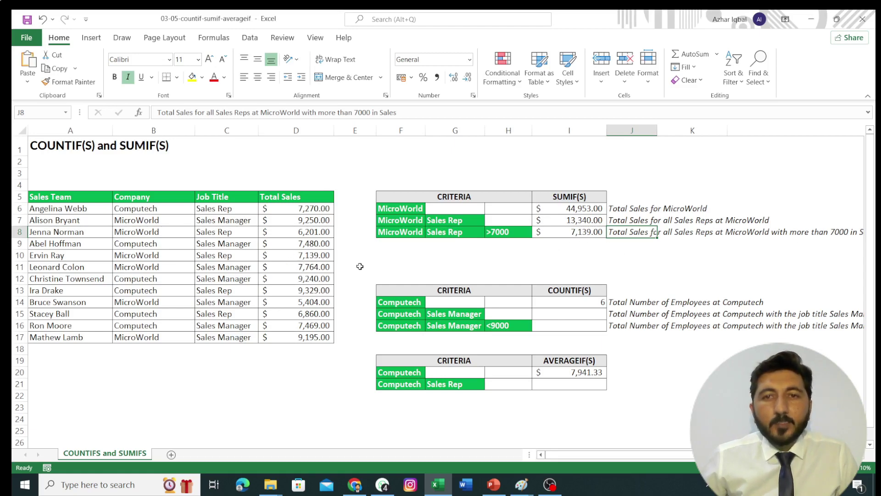
- In I15, start a COUNTIFS matching Company range B6:B17 against Computech in F15
{"action": "double_click", "coordinate": [541, 316]}
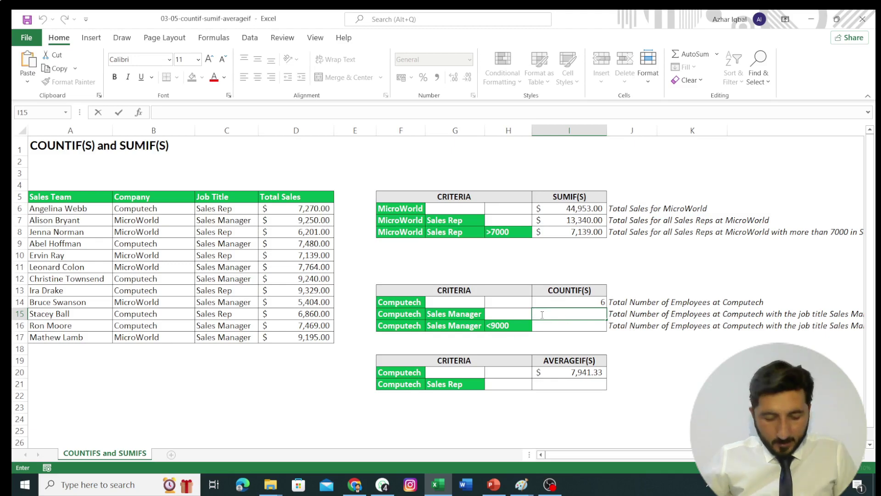
{"action": "type", "text": "cou"}
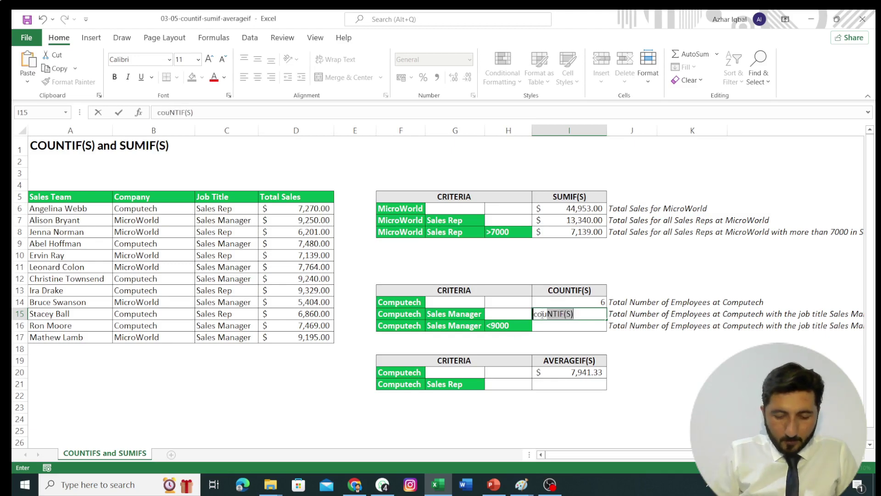
{"action": "key", "text": "BackSpace"}
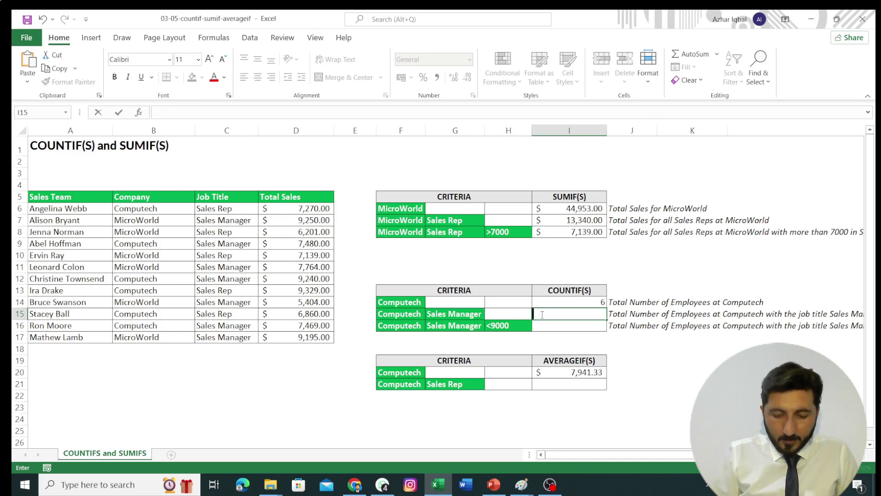
{"action": "type", "text": "=COUNT"}
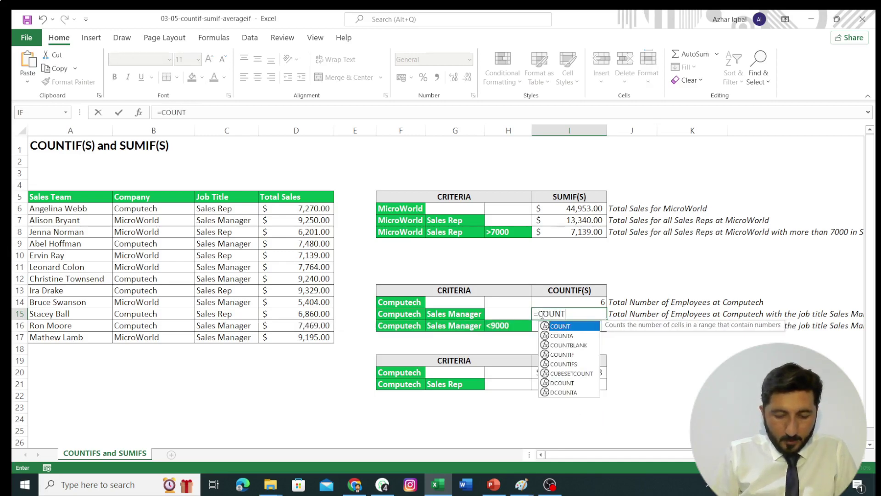
{"action": "type", "text": "IFS"}
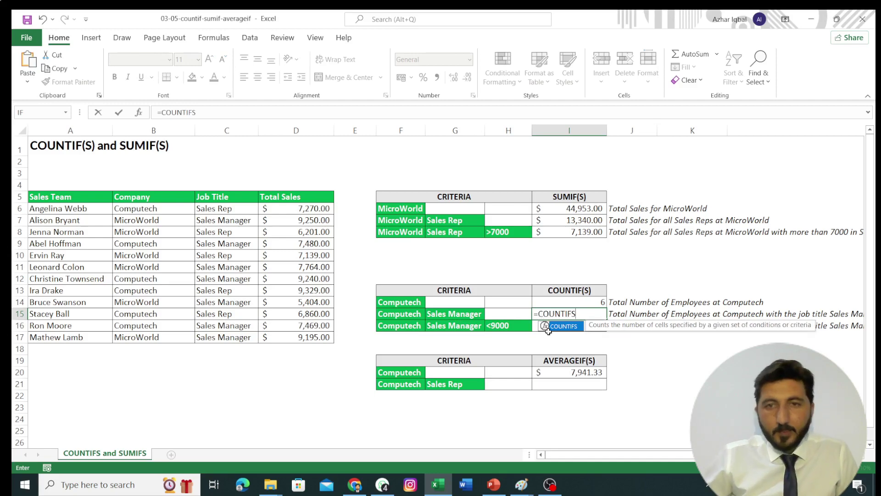
{"action": "double_click", "coordinate": [547, 326]}
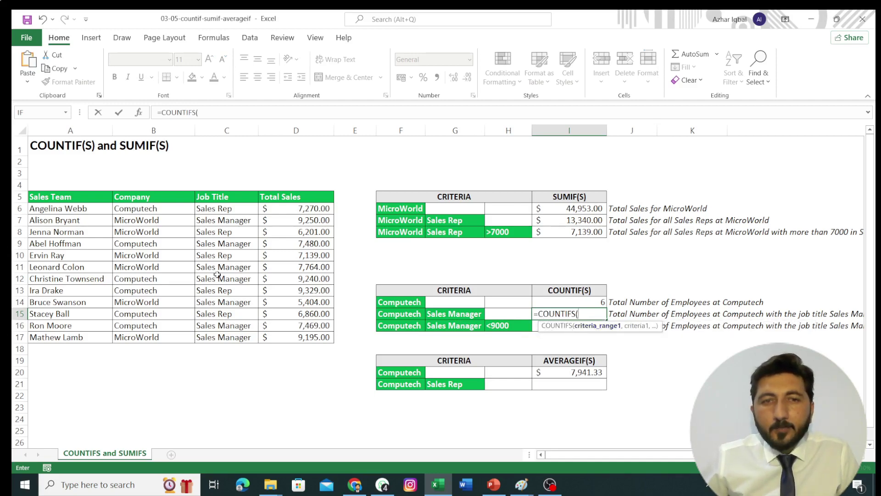
{"action": "left_click_drag", "start_coordinate": [146, 209], "coordinate": [155, 338]}
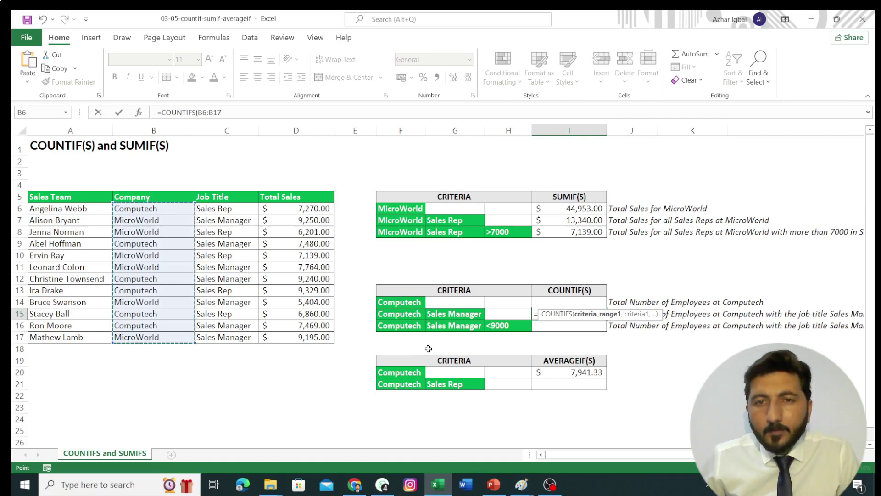
{"action": "type", "text": ","}
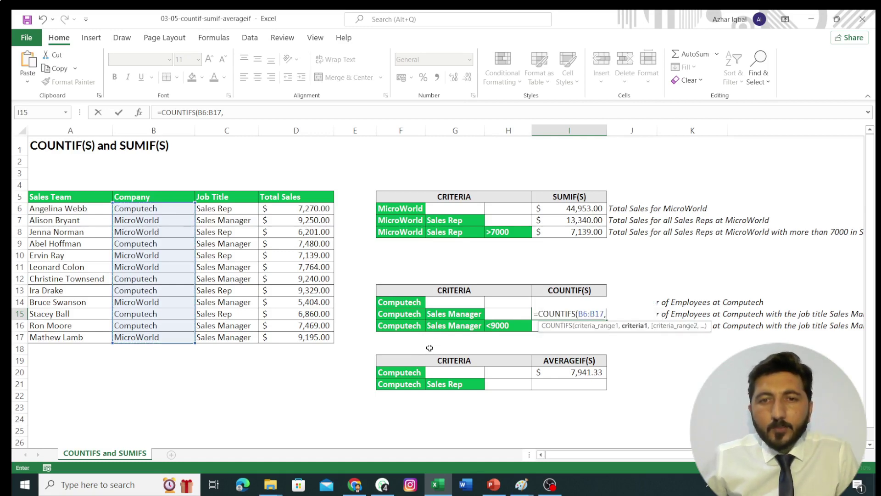
{"action": "left_click", "coordinate": [393, 319]}
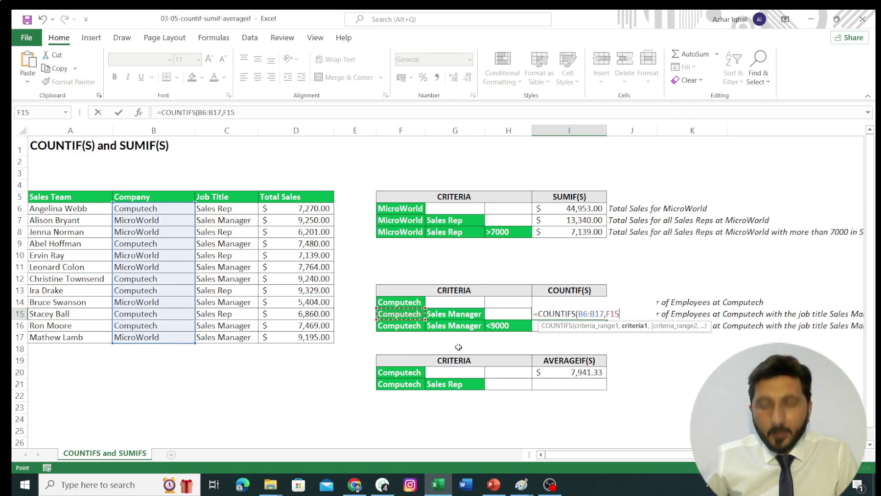
- Add the Job Title range C6:C17 with Sales Manager in G15 and commit, giving 3
{"action": "type", "text": ","}
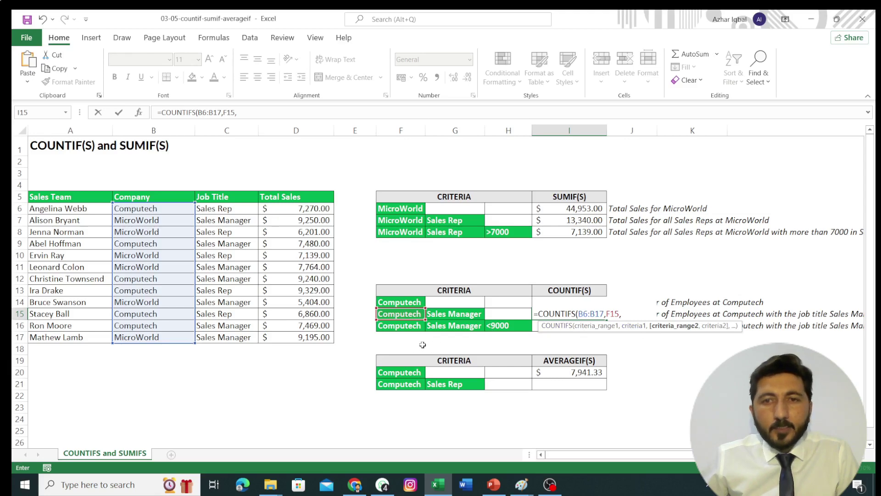
{"action": "left_click_drag", "start_coordinate": [233, 208], "coordinate": [236, 264]}
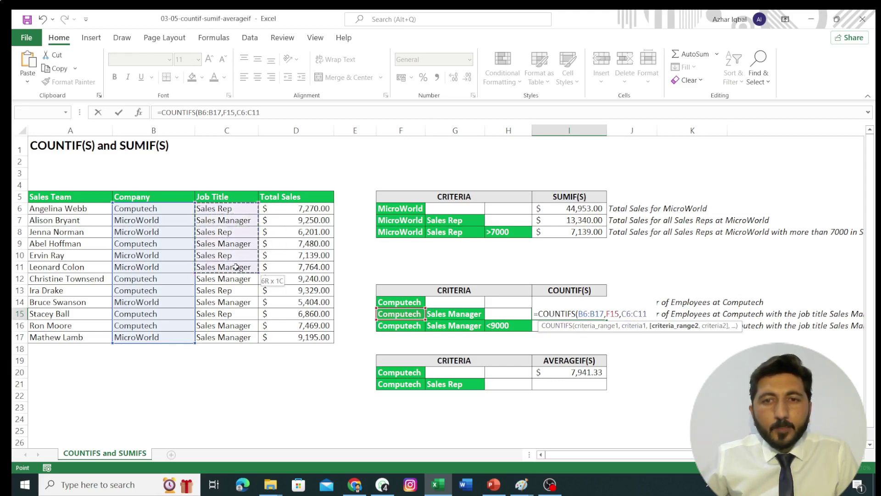
{"action": "left_click_drag", "start_coordinate": [236, 264], "coordinate": [228, 334]}
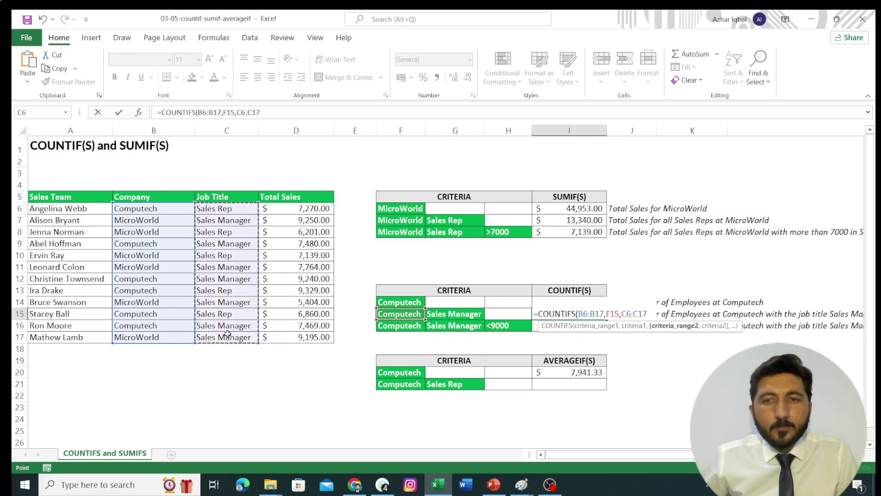
{"action": "type", "text": ","}
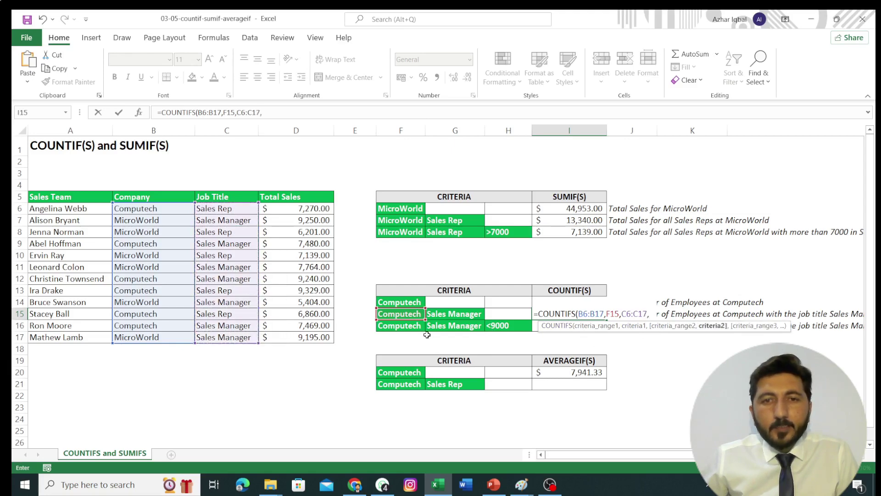
{"action": "left_click", "coordinate": [454, 317]}
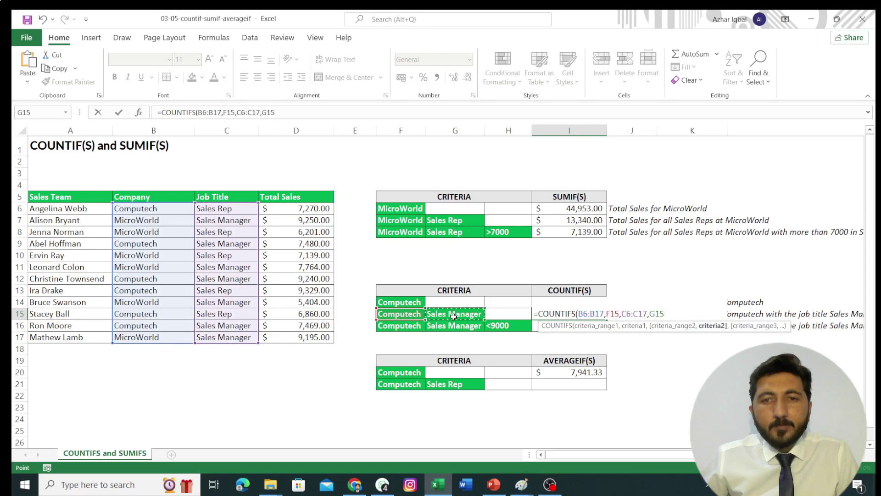
{"action": "type", "text": ")"}
{"action": "key", "text": "Tab"}
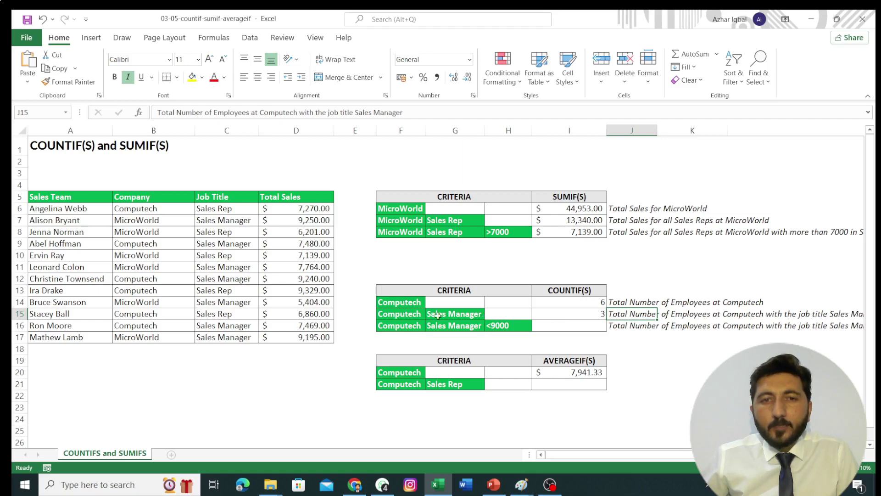
{"action": "left_click", "coordinate": [564, 326]}
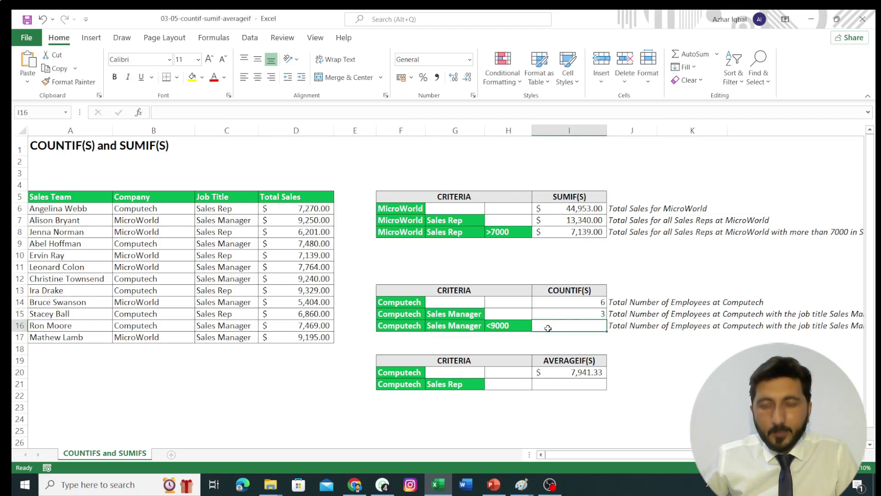
- In I16, begin a COUNTIFS matching Company range B6:B17 against Computech in F16
{"action": "type", "text": "COUNTIFS("}
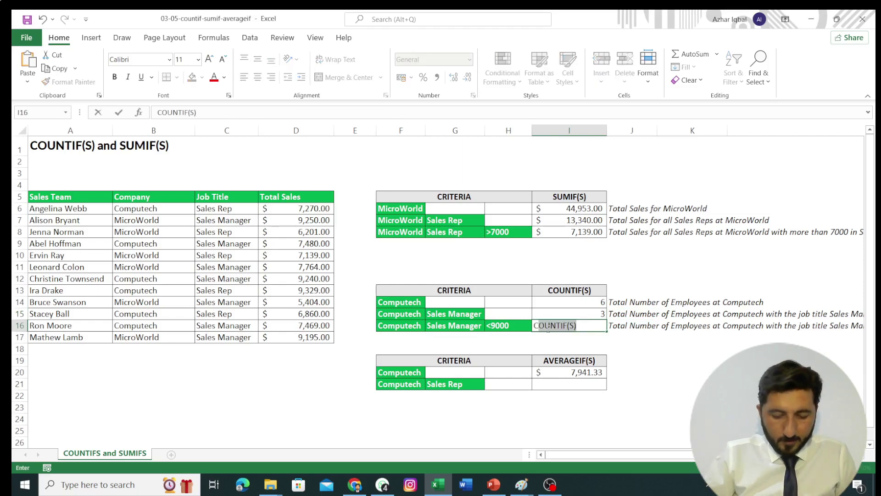
{"action": "key", "text": "BackSpace"}
{"action": "key", "text": "BackSpace"}
{"action": "key", "text": "BackSpace"}
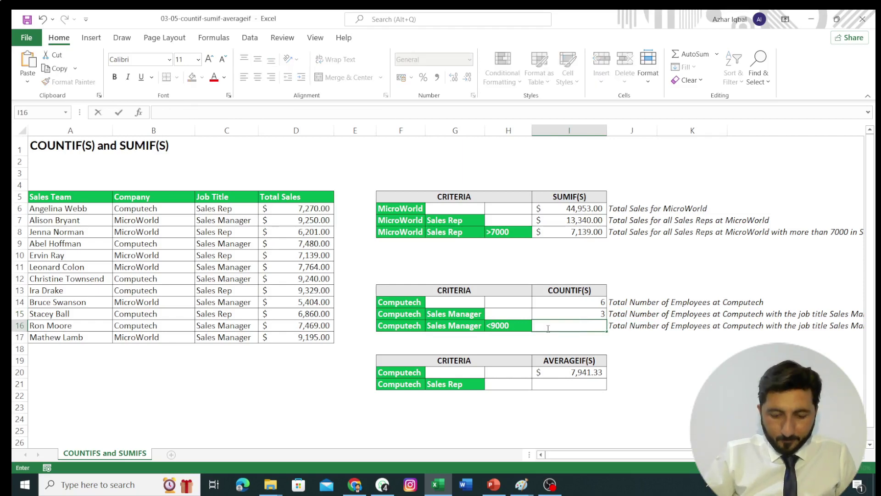
{"action": "type", "text": "==COU"}
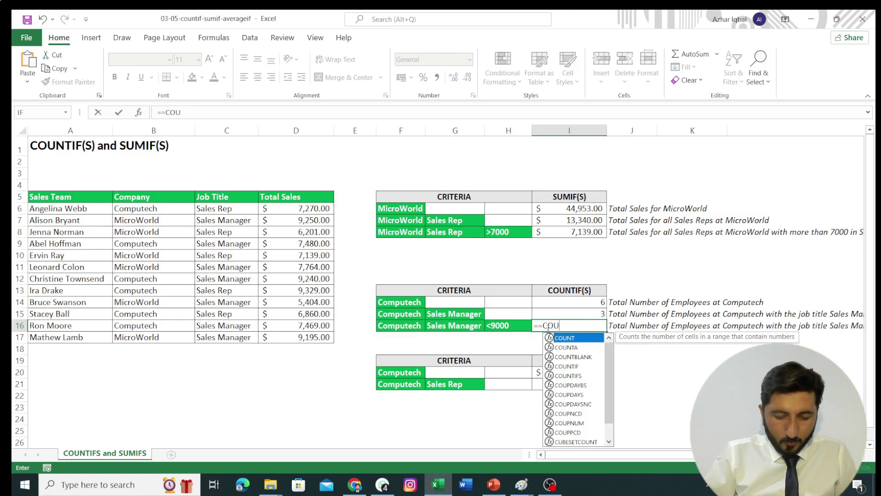
{"action": "type", "text": "NT"}
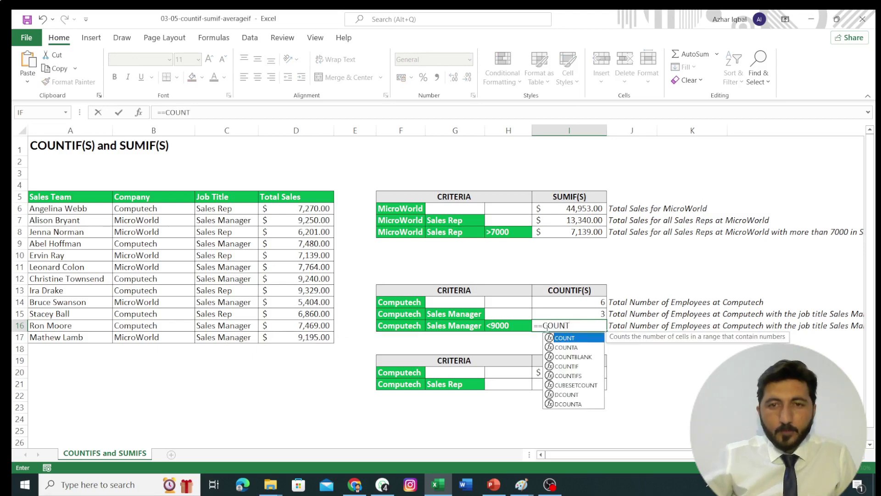
{"action": "left_click", "coordinate": [573, 376]}
{"action": "double_click", "coordinate": [573, 377]}
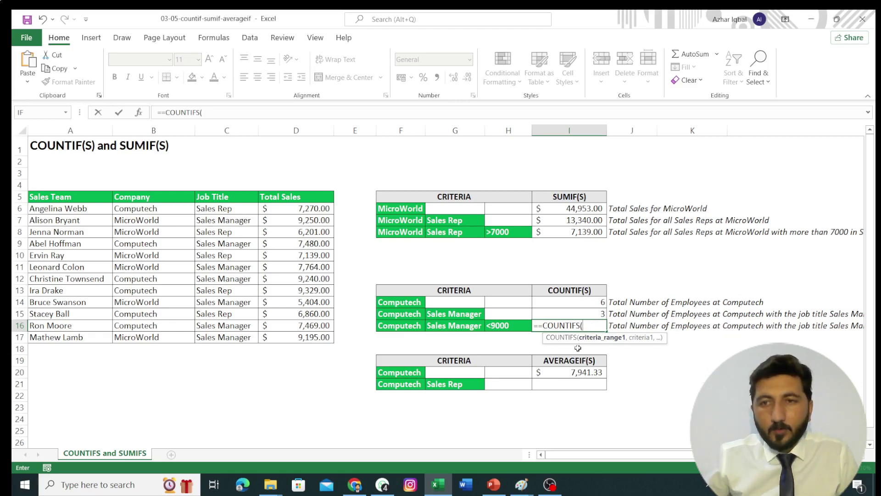
{"action": "left_click_drag", "start_coordinate": [626, 456], "coordinate": [665, 459]}
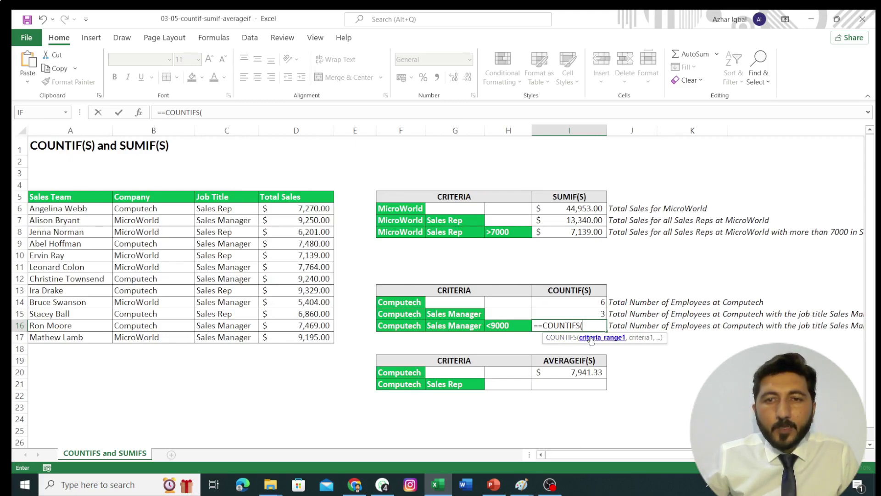
{"action": "left_click", "coordinate": [167, 210]}
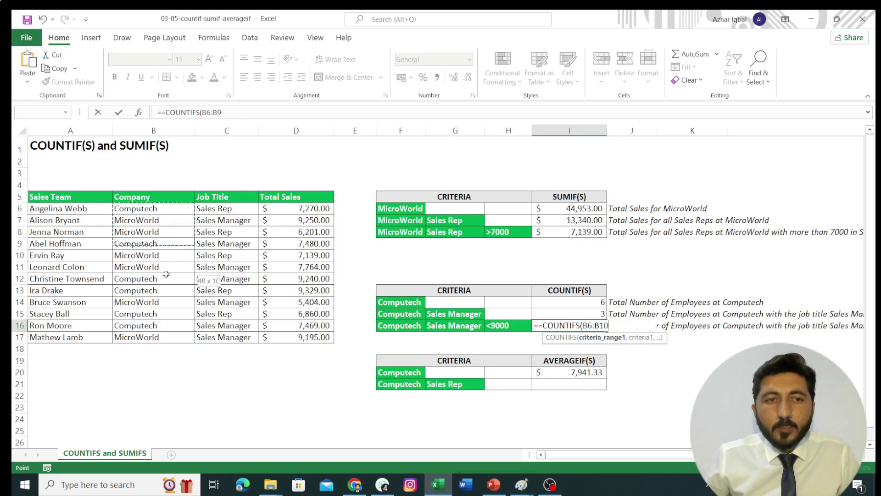
{"action": "left_click_drag", "start_coordinate": [166, 210], "coordinate": [163, 337]}
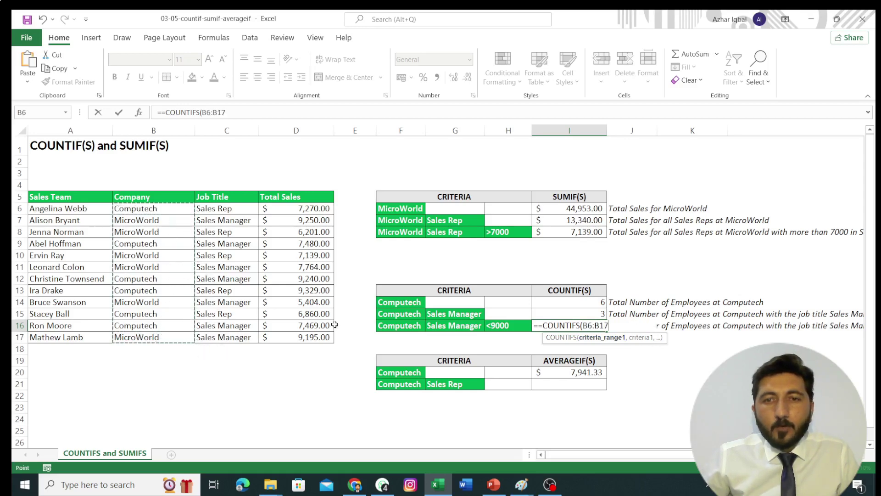
{"action": "type", "text": ","}
{"action": "left_click", "coordinate": [390, 329]}
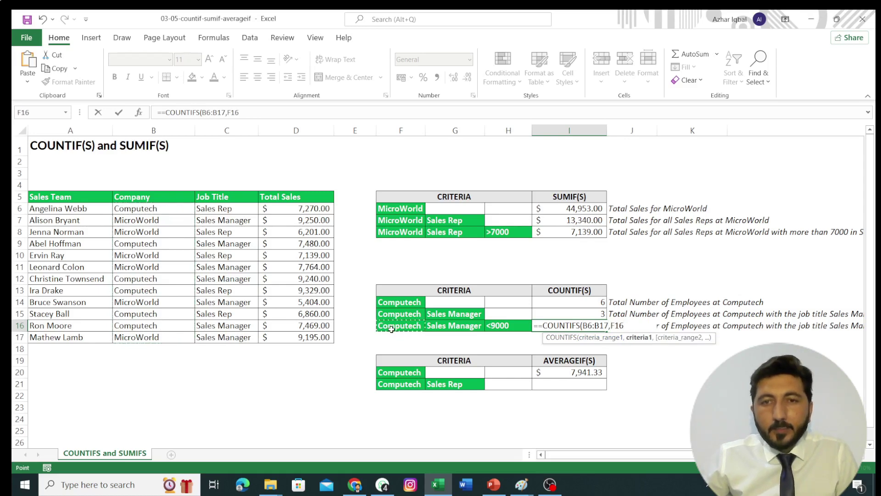
- Add Sales Manager (C6:C17, G16) and <9000 sales (D6:D17, H16) criteria, accepting the correction
{"action": "type", "text": ","}
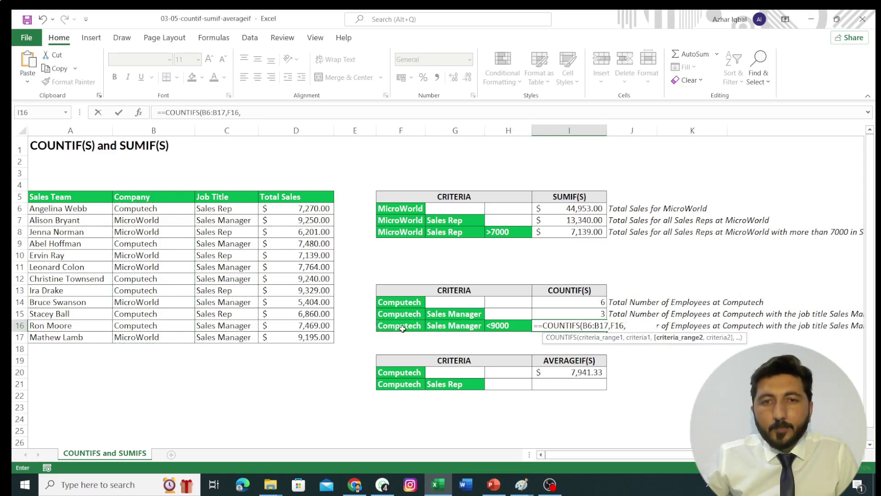
{"action": "left_click_drag", "start_coordinate": [236, 214], "coordinate": [239, 337]}
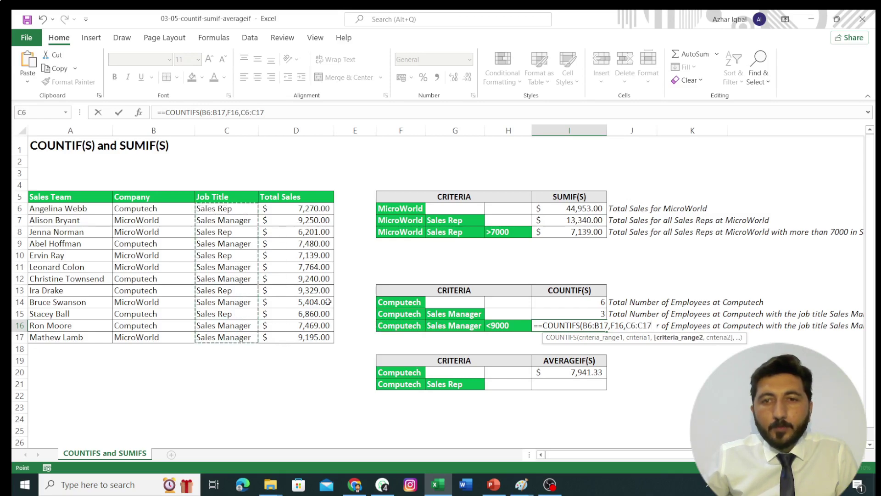
{"action": "type", "text": ","}
{"action": "left_click", "coordinate": [448, 328]}
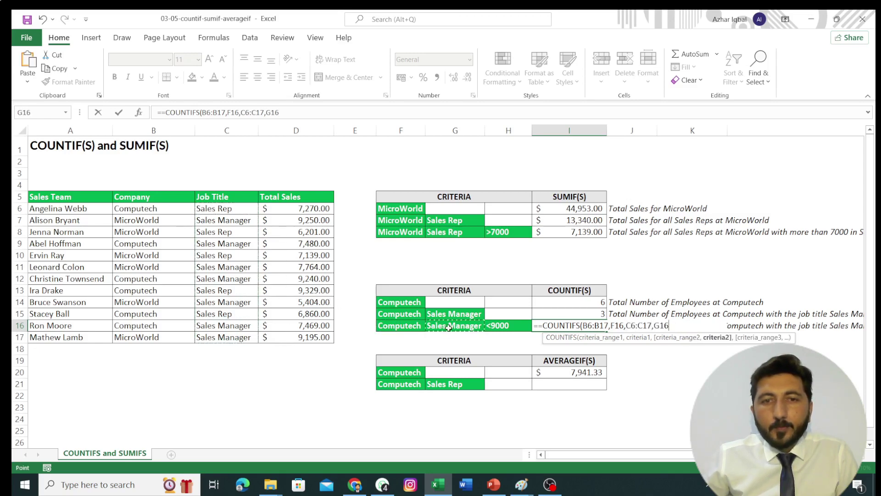
{"action": "type", "text": ","}
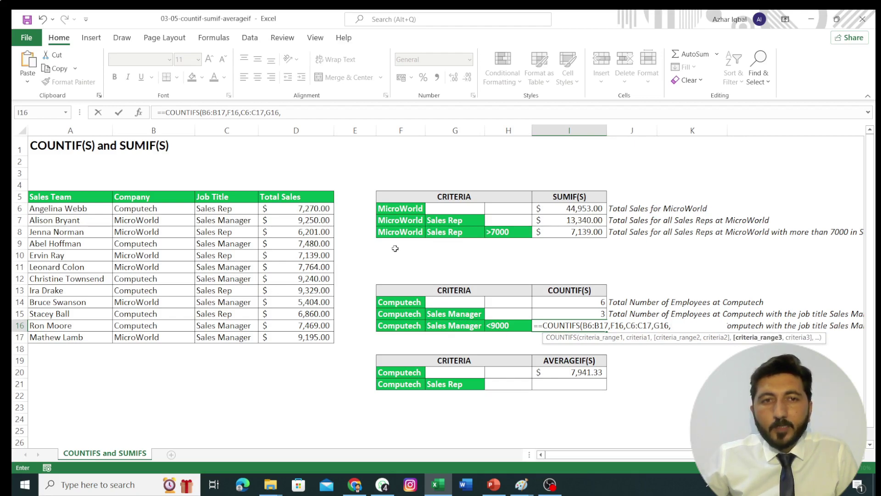
{"action": "left_click_drag", "start_coordinate": [313, 209], "coordinate": [306, 331]}
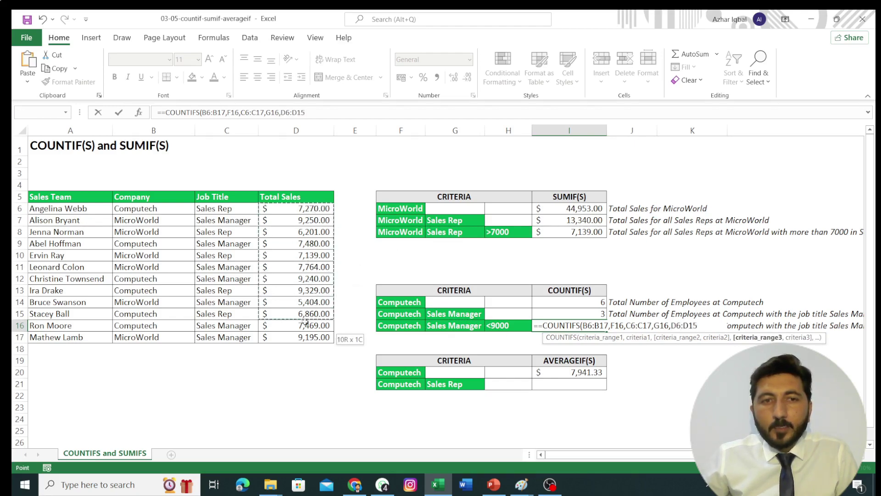
{"action": "type", "text": ","}
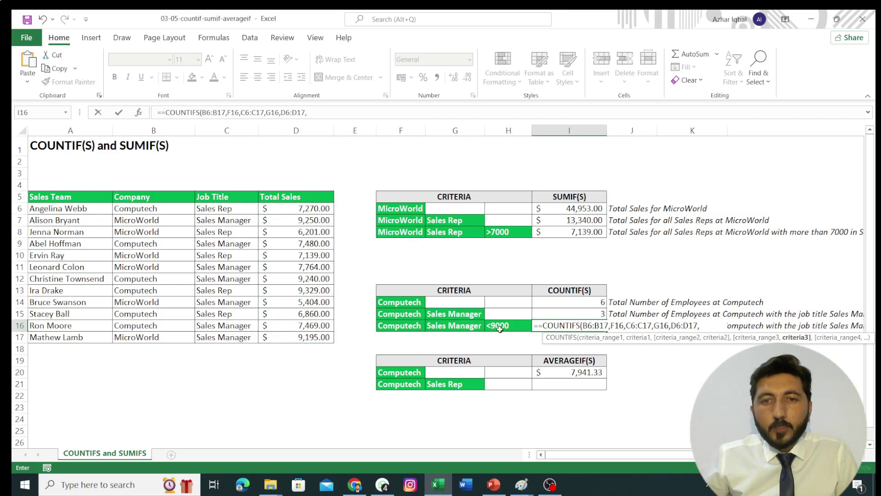
{"action": "left_click", "coordinate": [503, 327]}
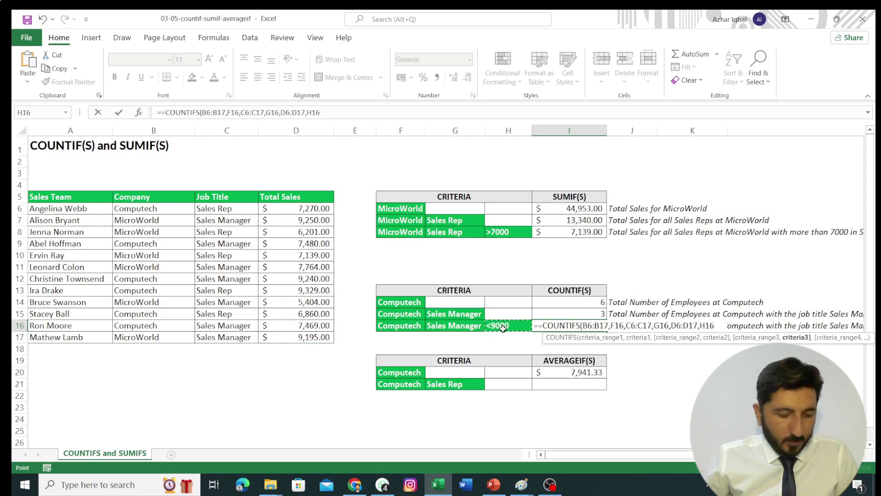
{"action": "key", "text": "Return"}
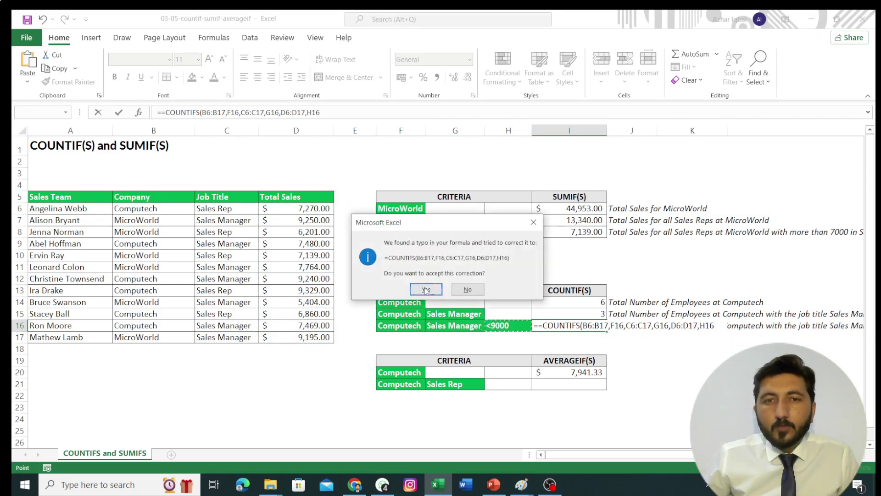
{"action": "key", "text": "Return"}
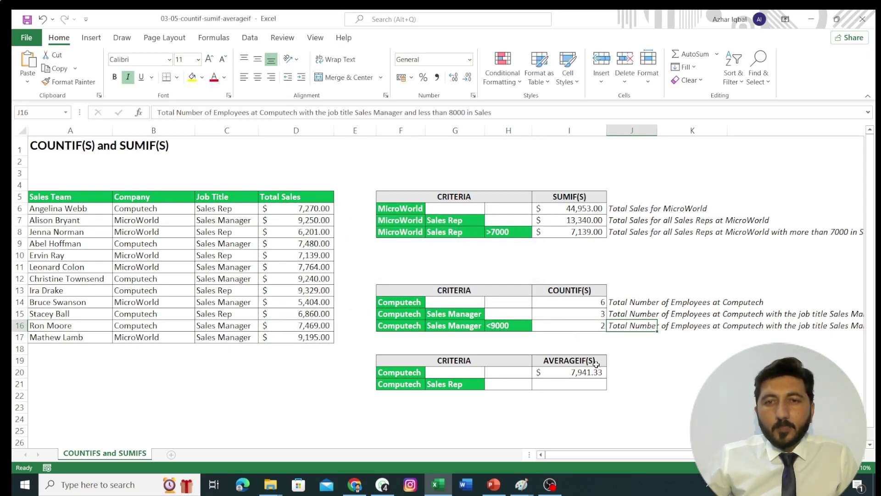
- In I21, start an AVERAGEIFS averaging the Total Sales range D6:D17
{"action": "double_click", "coordinate": [557, 386]}
{"action": "scroll", "coordinate": [551, 367], "scroll_direction": "down", "scroll_amount": 1}
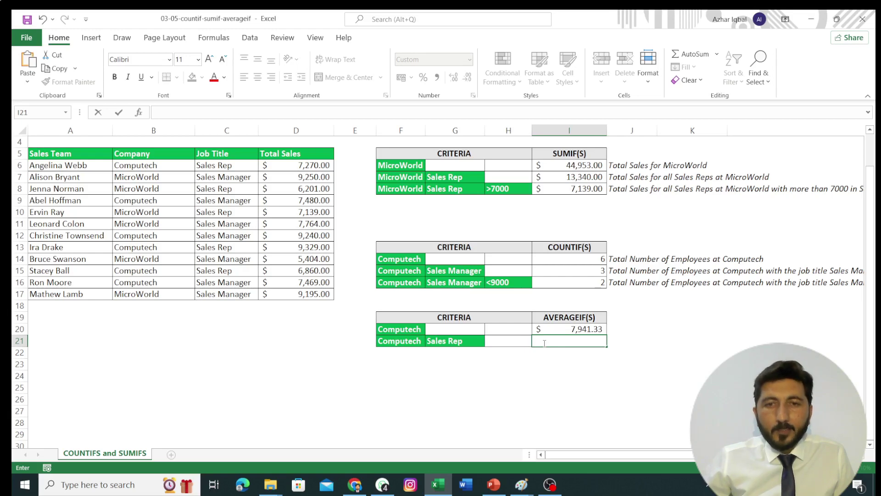
{"action": "type", "text": "="}
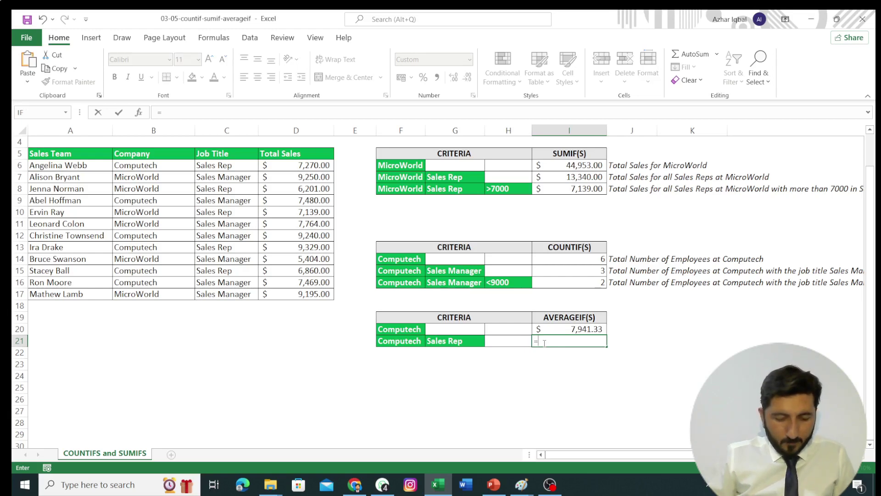
{"action": "type", "text": "AVERAG"}
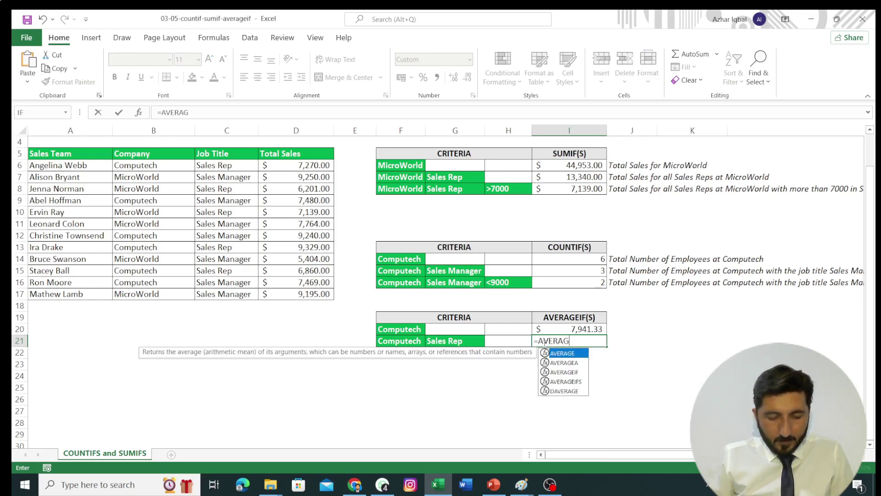
{"action": "type", "text": "E"}
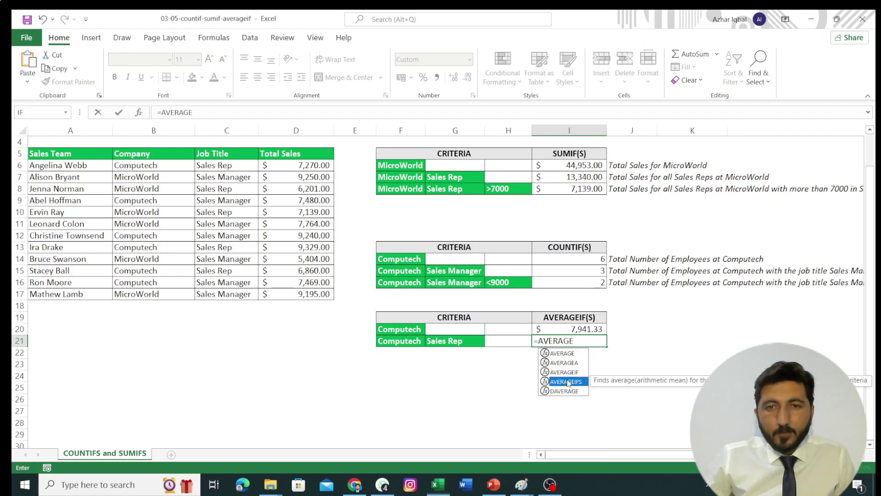
{"action": "double_click", "coordinate": [569, 382]}
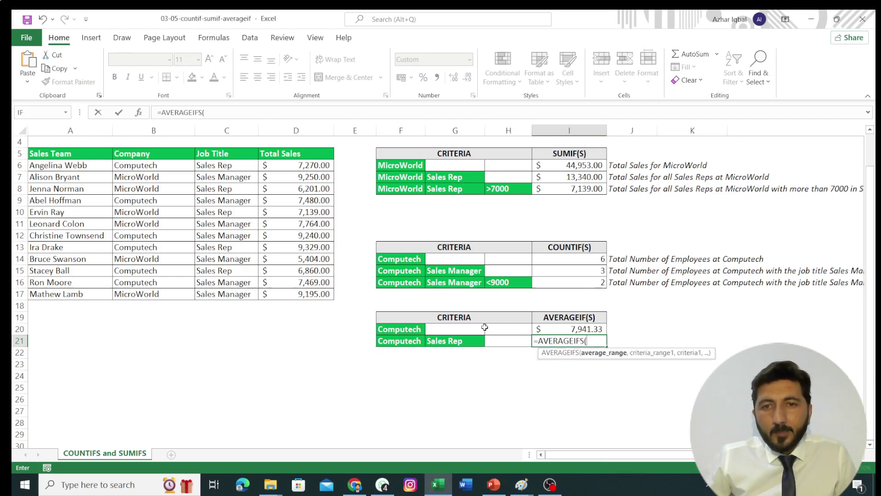
{"action": "mouse_move", "coordinate": [278, 167]}
{"action": "left_mouse_down"}
{"action": "mouse_move", "coordinate": [301, 235]}
{"action": "mouse_move", "coordinate": [303, 294]}
{"action": "left_mouse_up"}
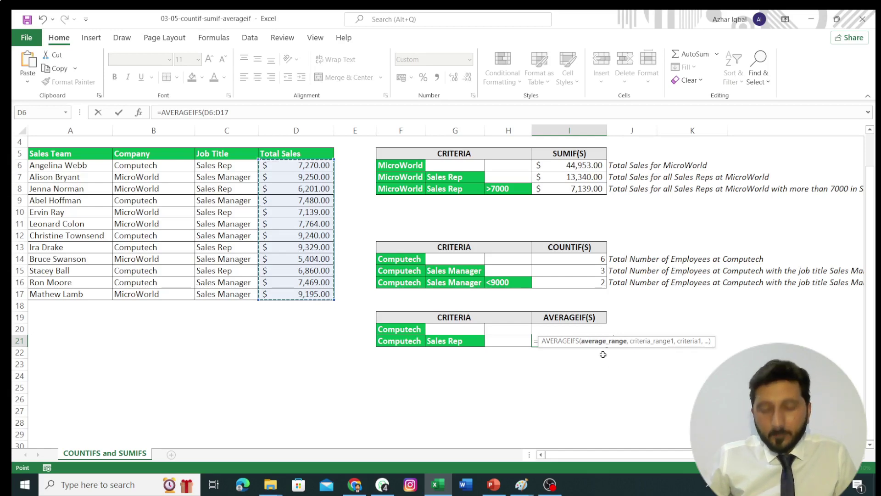
{"action": "type", "text": ","}
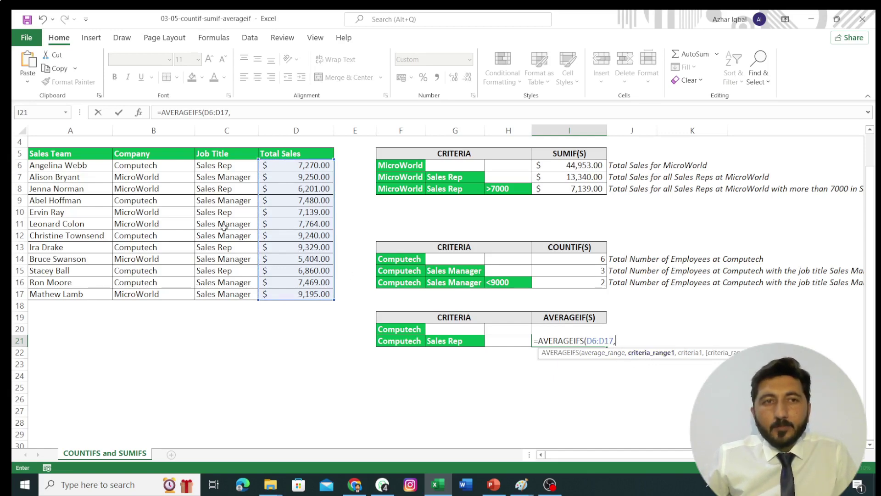
- Add criteria Computech (B6:B17, F21) and Sales Rep (C6:C17, G21), then commit the formula
{"action": "left_click_drag", "start_coordinate": [153, 171], "coordinate": [155, 296]}
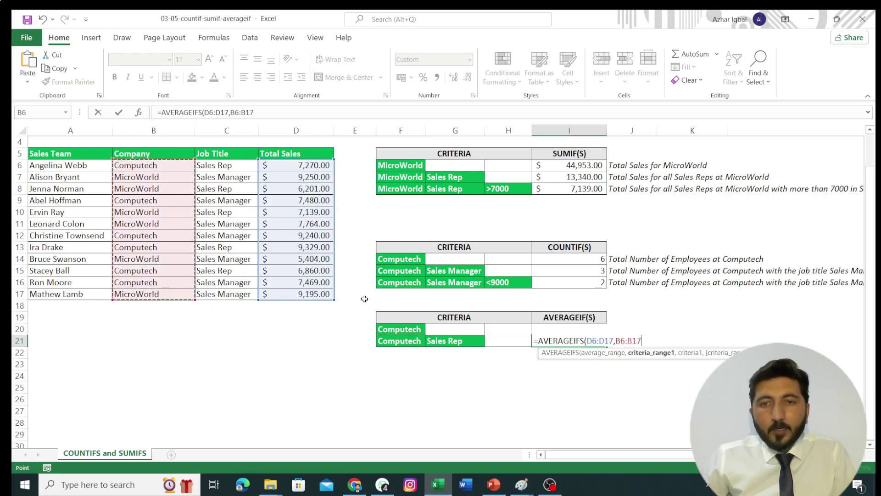
{"action": "type", "text": ","}
{"action": "left_click", "coordinate": [400, 341]}
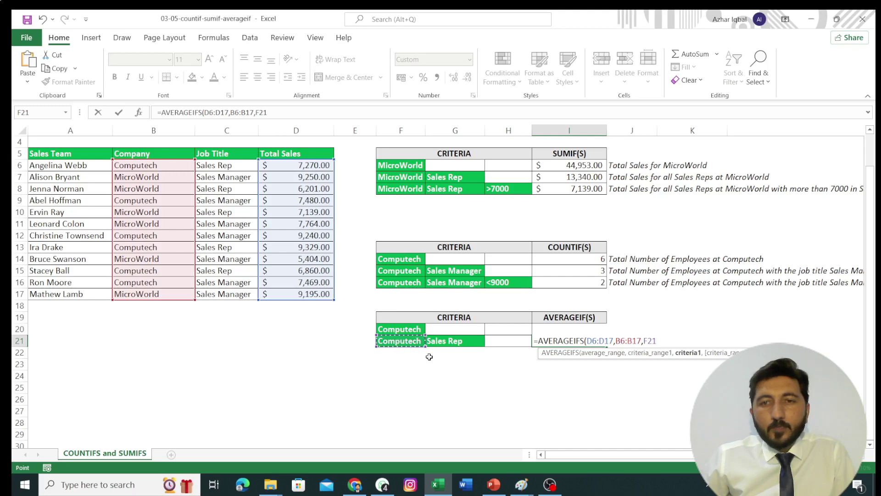
{"action": "type", "text": ","}
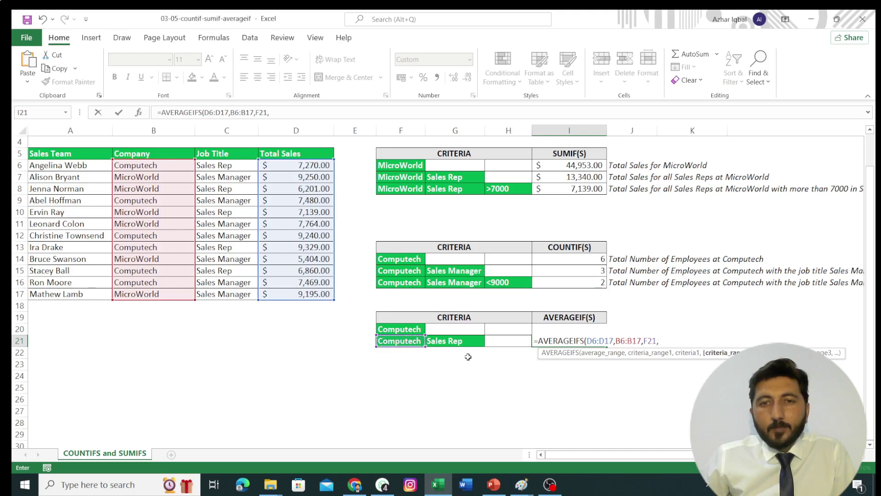
{"action": "left_click", "coordinate": [225, 167]}
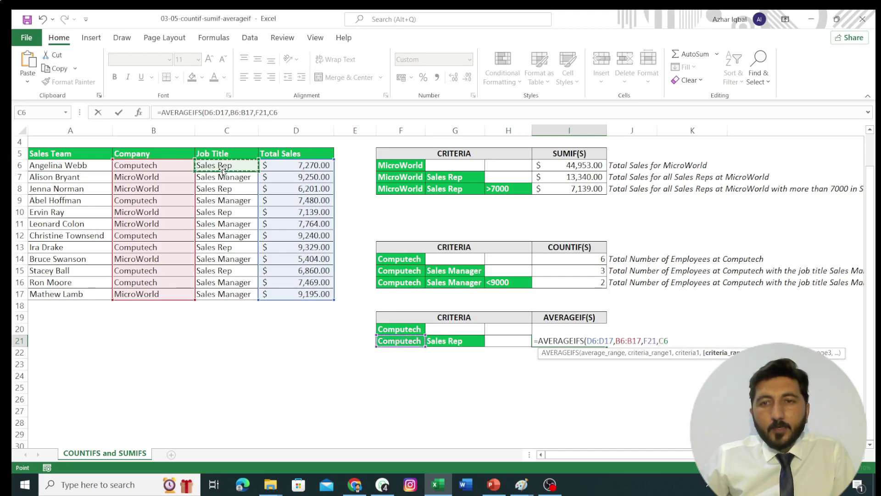
{"action": "left_click_drag", "start_coordinate": [226, 167], "coordinate": [235, 295]}
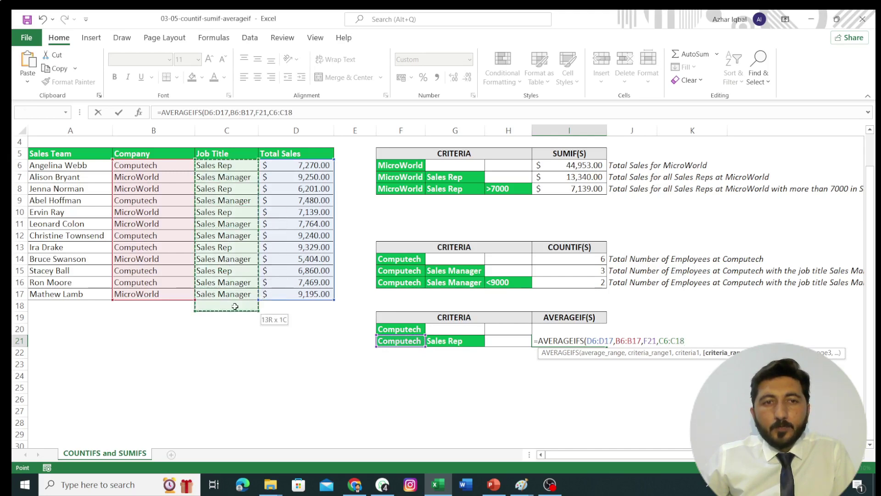
{"action": "type", "text": ","}
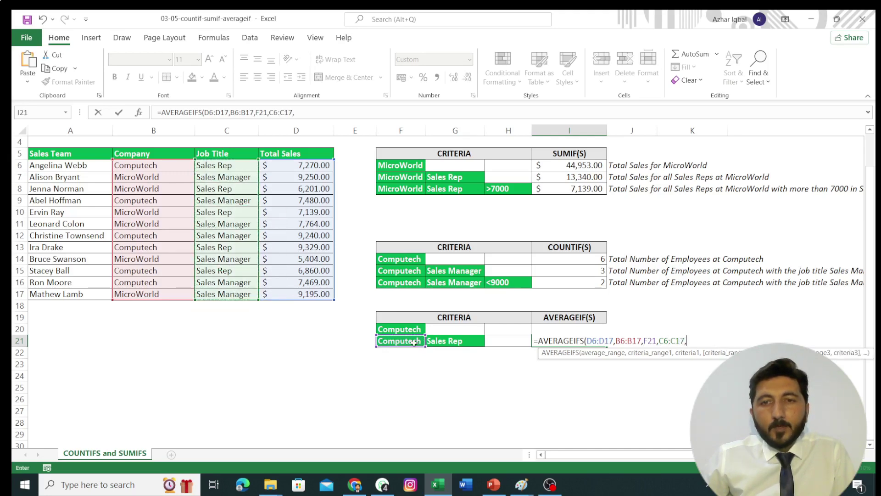
{"action": "left_click", "coordinate": [436, 342]}
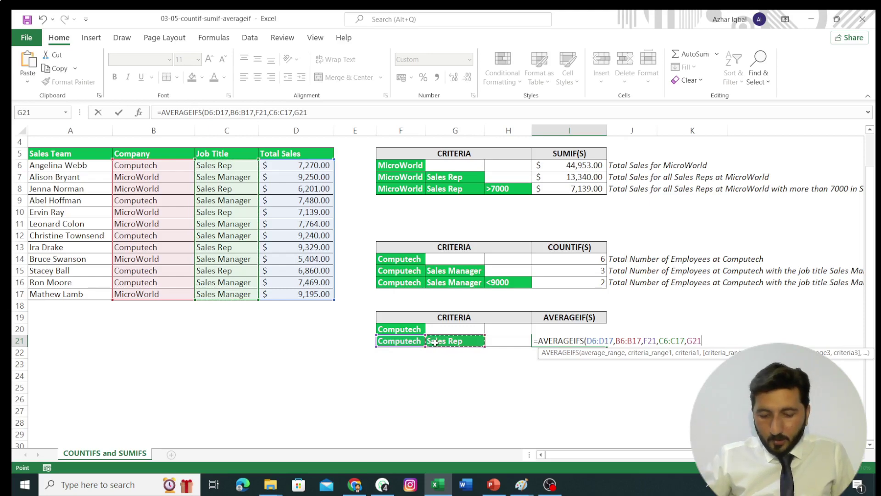
{"action": "key", "text": "Tab"}
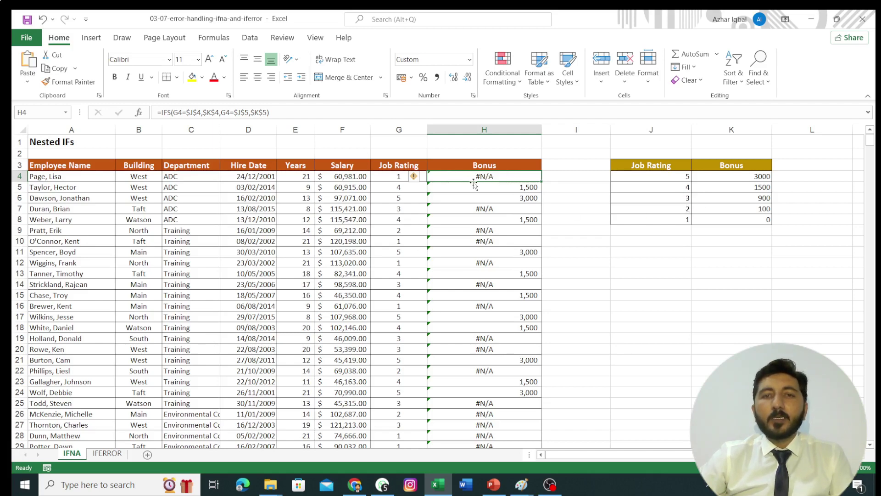
- Reopen H4's IFS bonus formula and insert IFNA( in front of IFS
{"action": "left_click", "coordinate": [163, 112]}
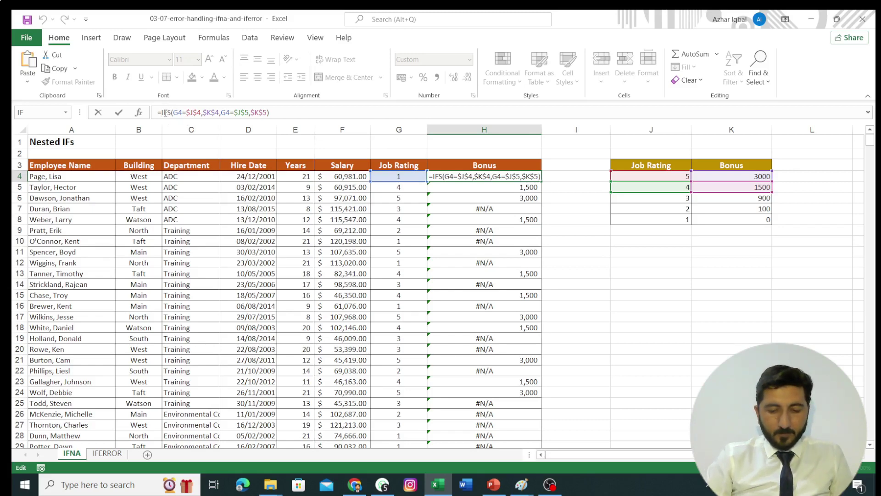
{"action": "type", "text": "I"}
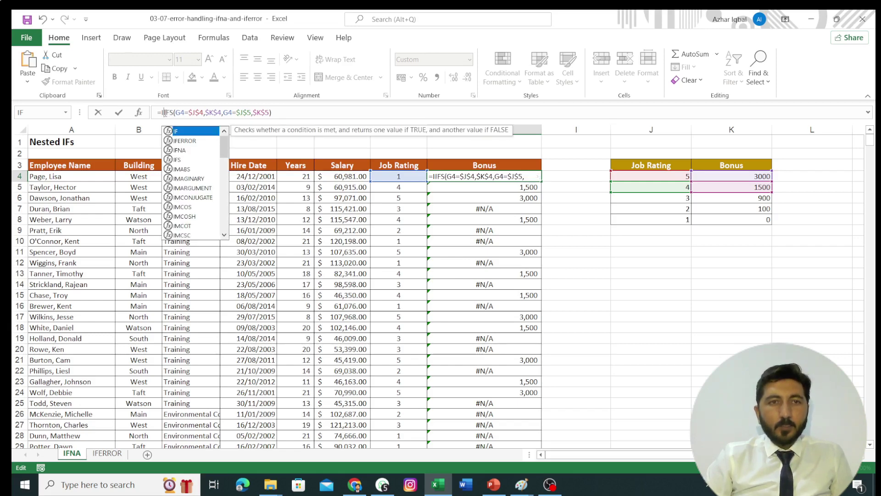
{"action": "type", "text": "FNA"}
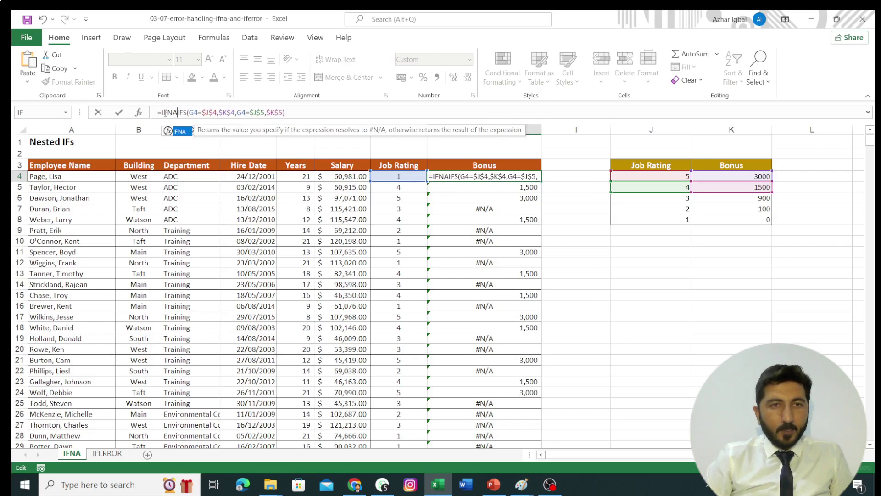
{"action": "type", "text": "("}
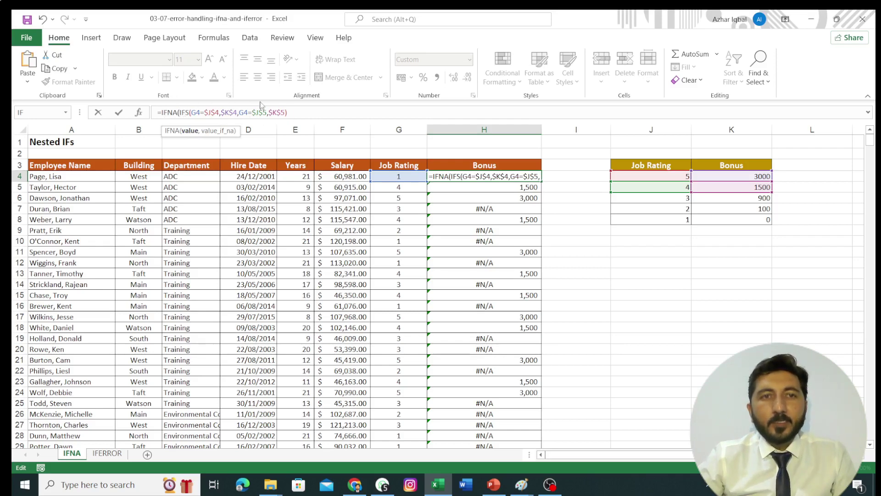
- Finish H4 as =IFNA(IFS(...),"No Bonus") and accept Excel's formula correction
{"action": "type", "text": ")"}
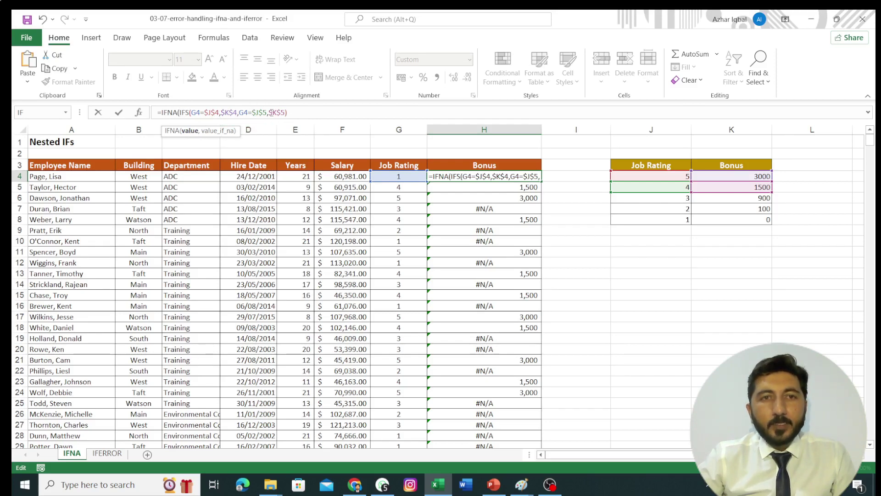
{"action": "left_click", "coordinate": [291, 113]}
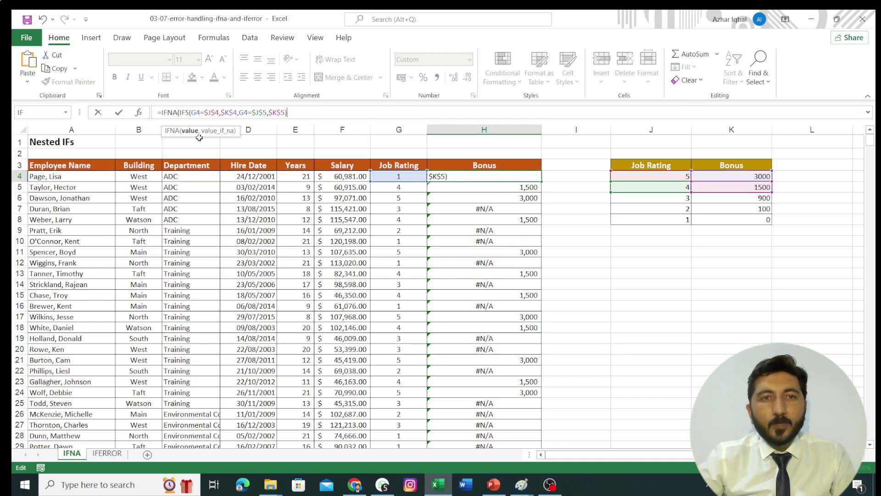
{"action": "type", "text": ","}
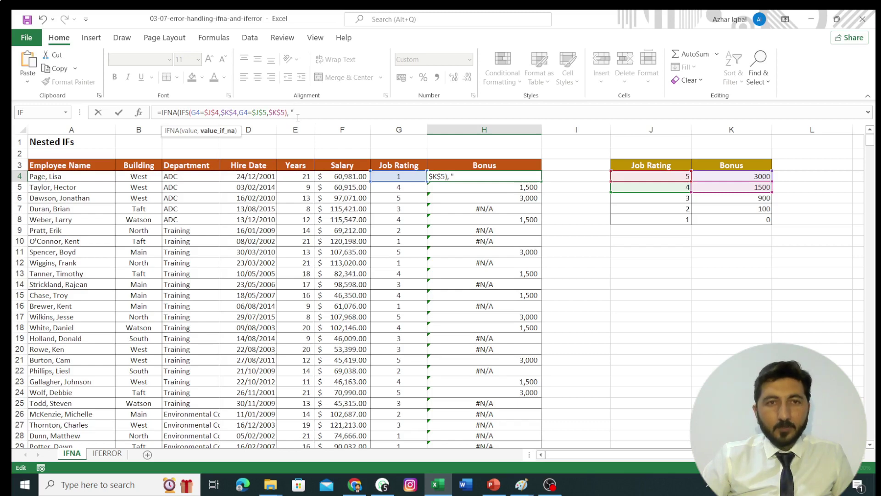
{"action": "type", "text": "N"}
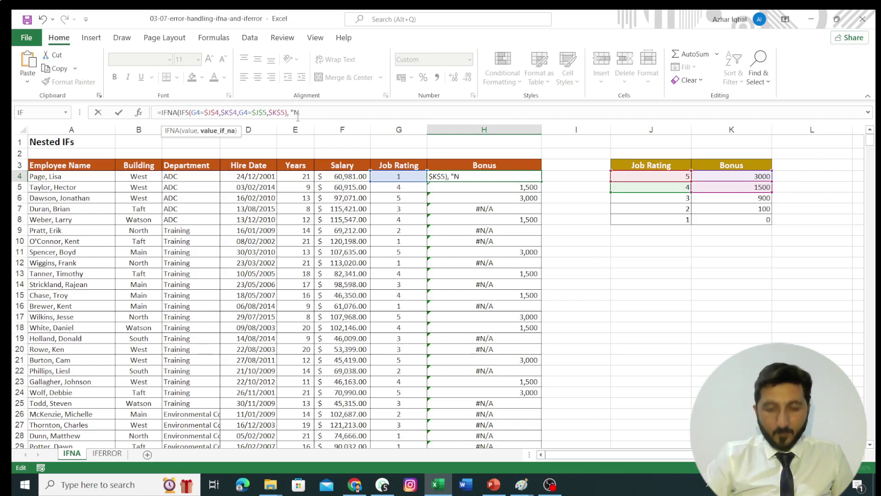
{"action": "type", "text": "o Bonus"}
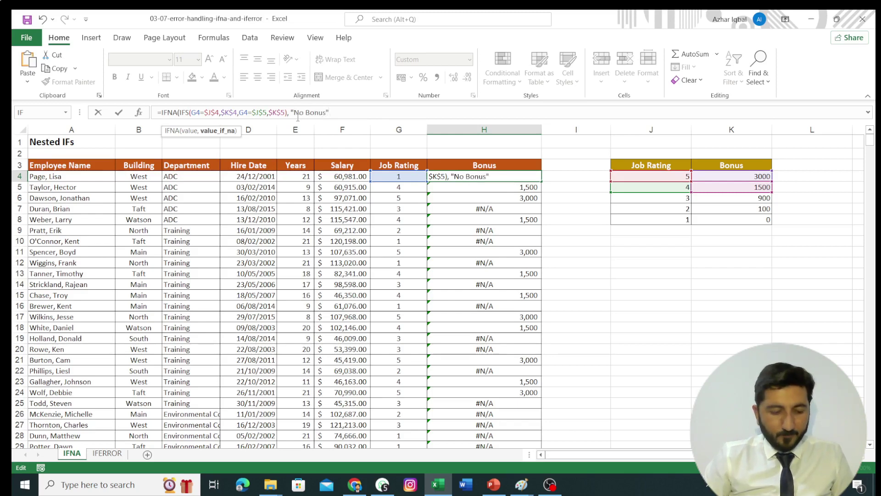
{"action": "key", "text": "Return"}
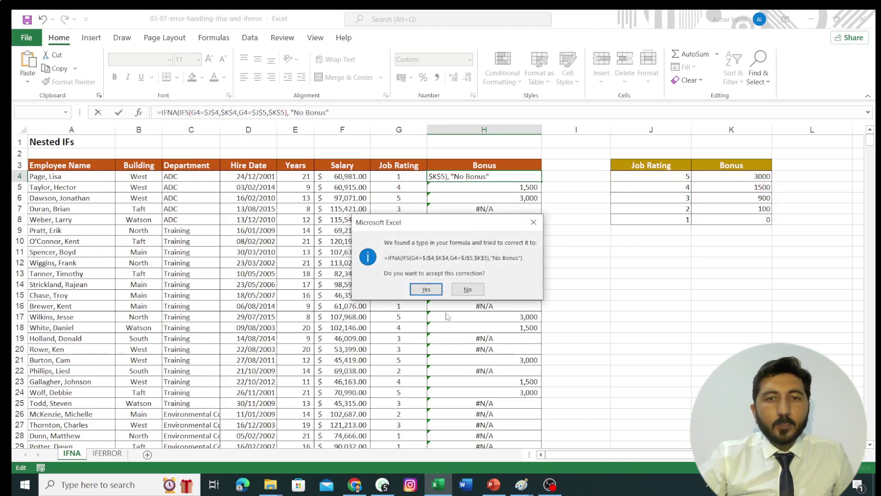
{"action": "left_click", "coordinate": [426, 289]}
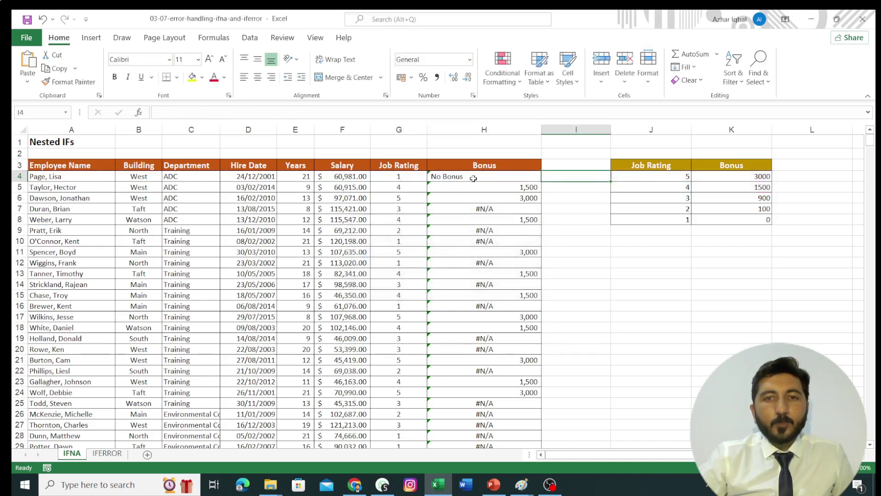
- Fill H4's IFNA formula down the Bonus column, then go to the IFERROR sheet
{"action": "left_click", "coordinate": [489, 179]}
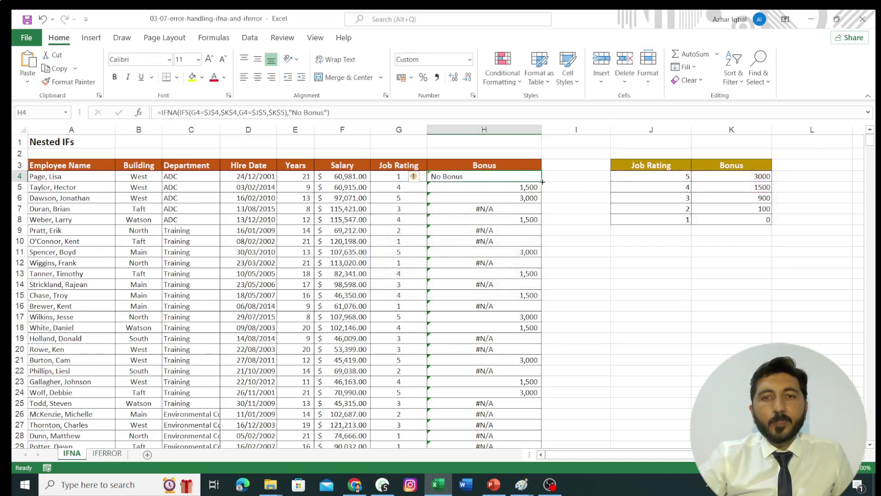
{"action": "double_click", "coordinate": [542, 182]}
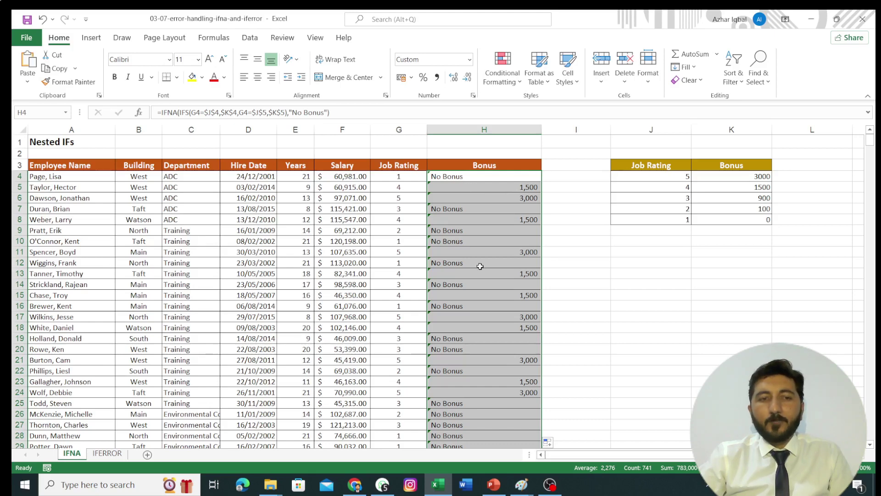
{"action": "left_click", "coordinate": [98, 454]}
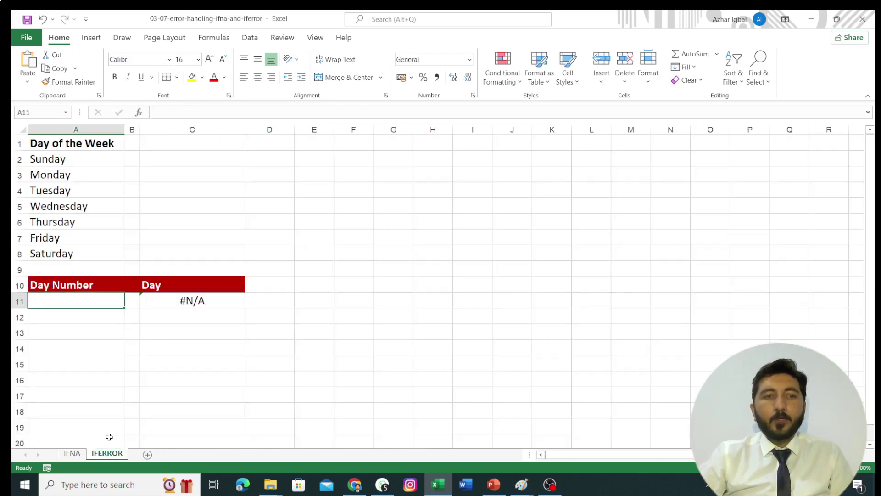
- Enter day number 1 in A11 so C11 shows Sunday, and inspect its IFS formula
{"action": "left_click", "coordinate": [166, 305]}
{"action": "left_click", "coordinate": [95, 307]}
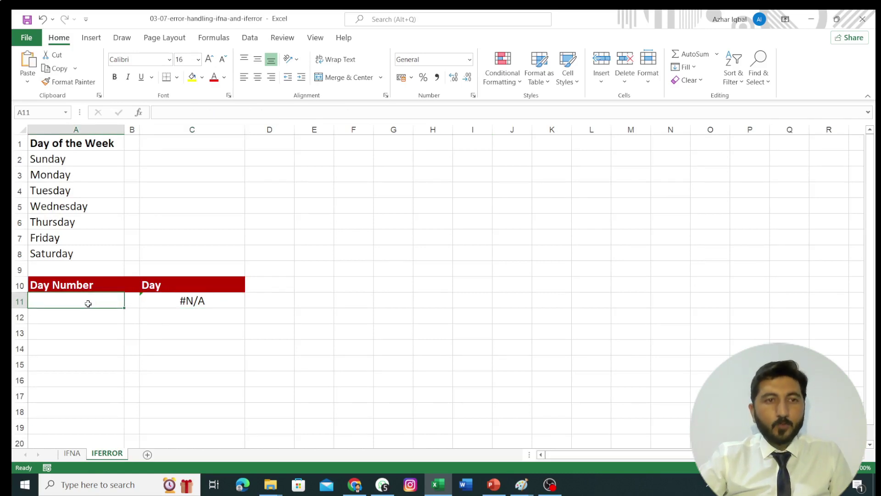
{"action": "type", "text": "1"}
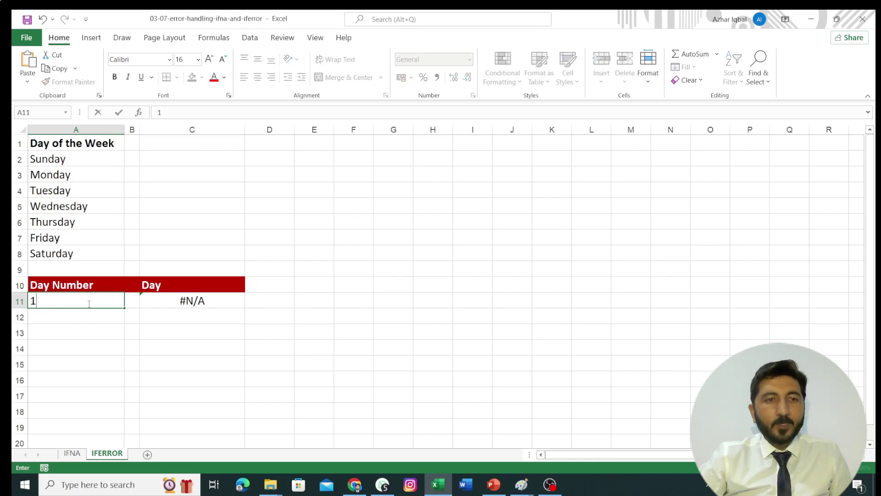
{"action": "key", "text": "Return"}
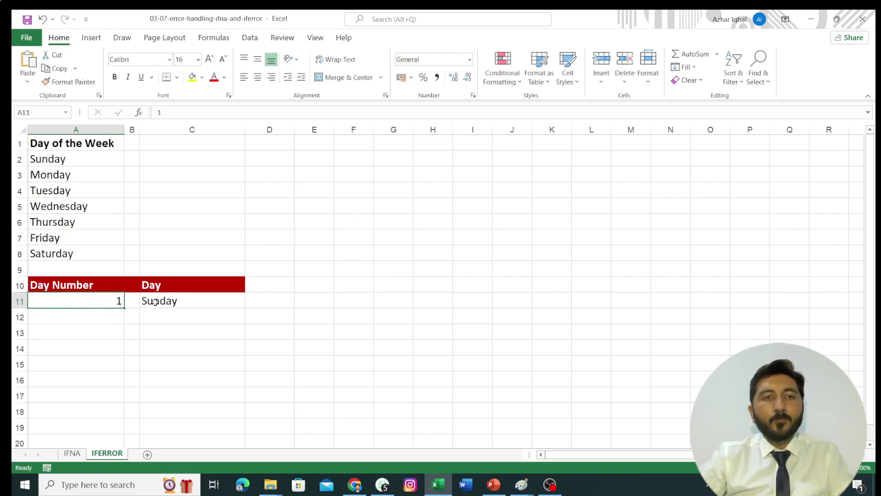
{"action": "left_click", "coordinate": [173, 299]}
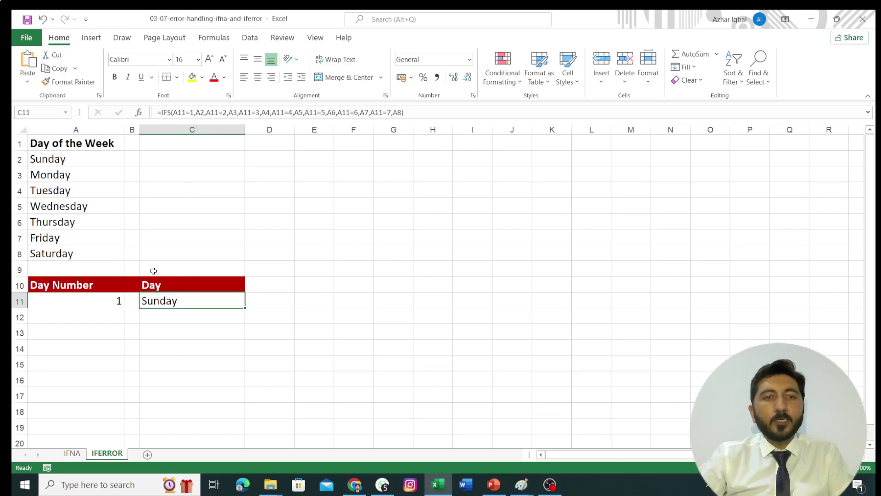
- Change A11 to 9 to produce #N/A, then edit C11's day formula
{"action": "left_click", "coordinate": [110, 303]}
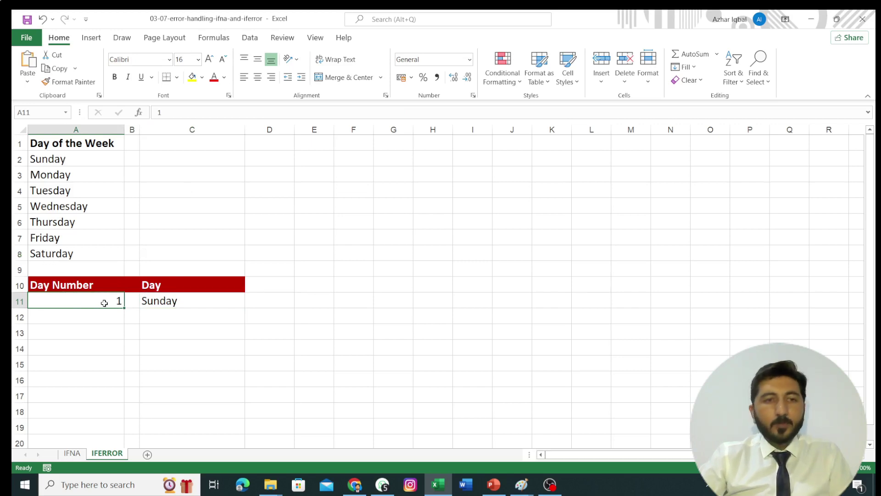
{"action": "type", "text": "9"}
{"action": "key", "text": "Return"}
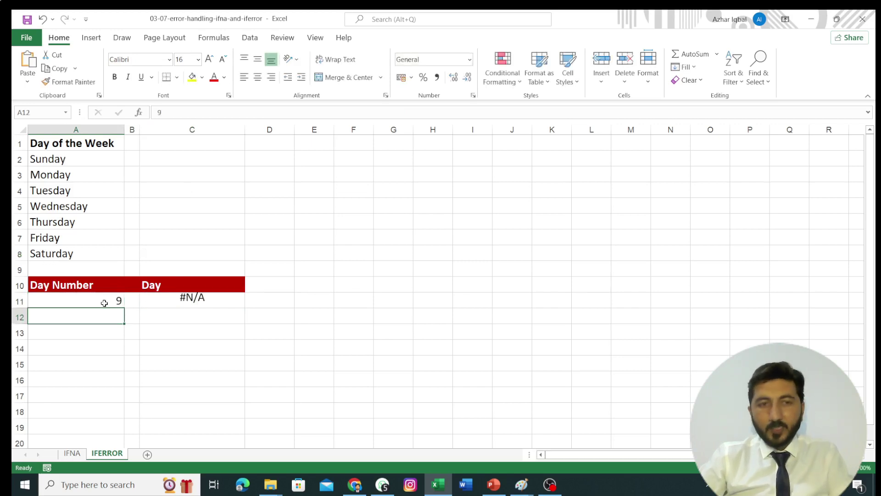
{"action": "left_click", "coordinate": [106, 301]}
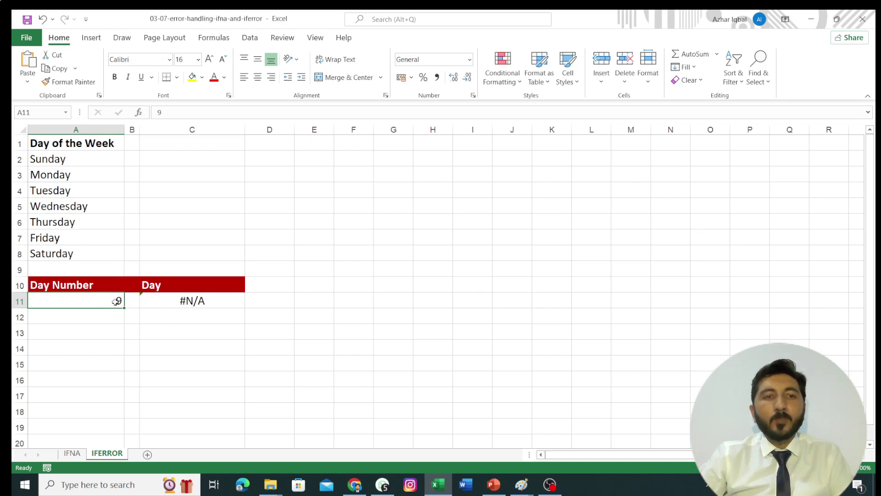
{"action": "left_click", "coordinate": [161, 302]}
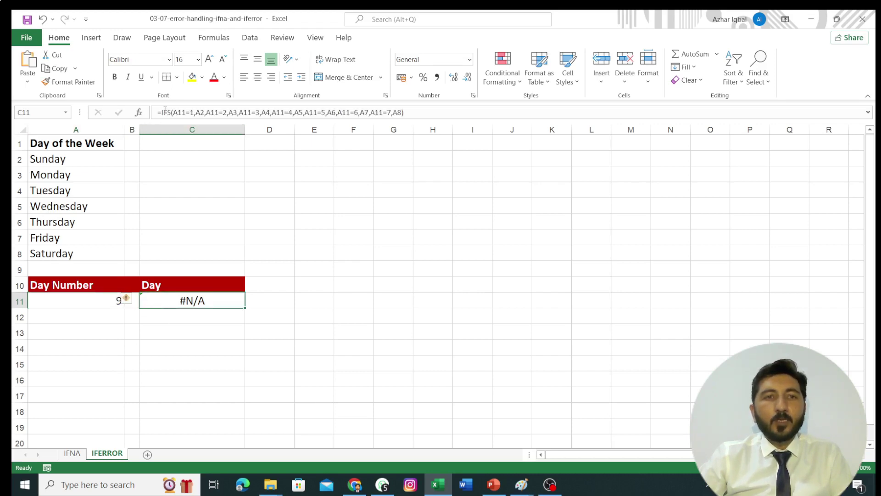
{"action": "left_click", "coordinate": [162, 112]}
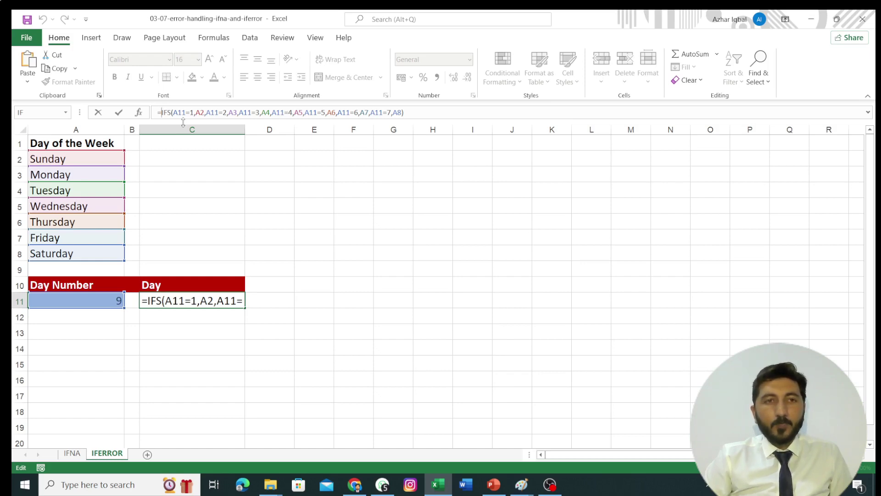
- Wrap C11's IFS in IFERROR with message "Enter Value Between 1 to 7" and accept the correction
{"action": "type", "text": "I"}
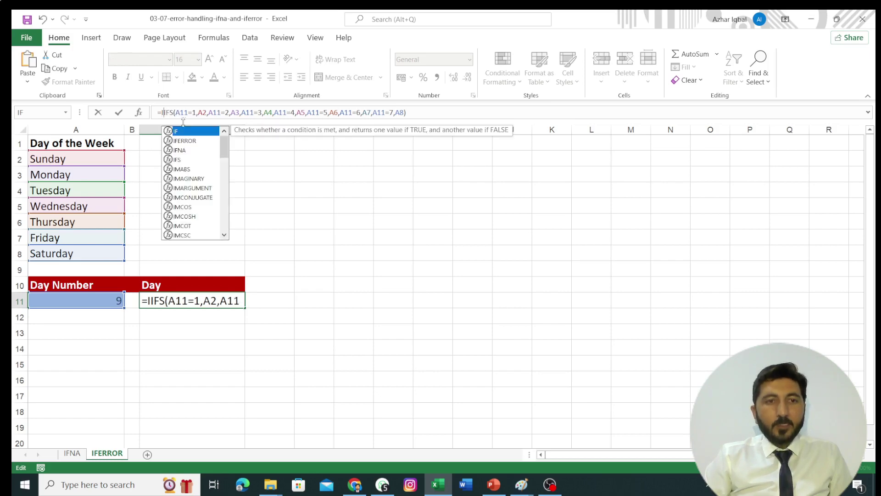
{"action": "type", "text": "F"}
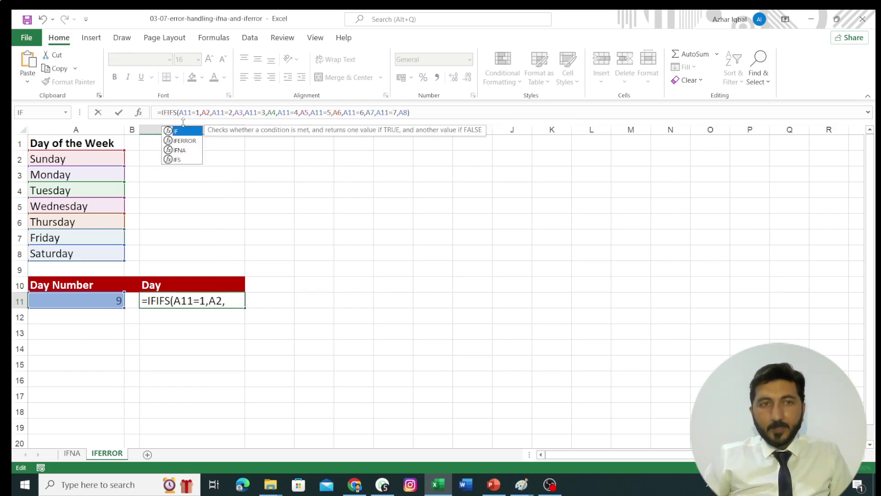
{"action": "key", "text": "shift+End"}
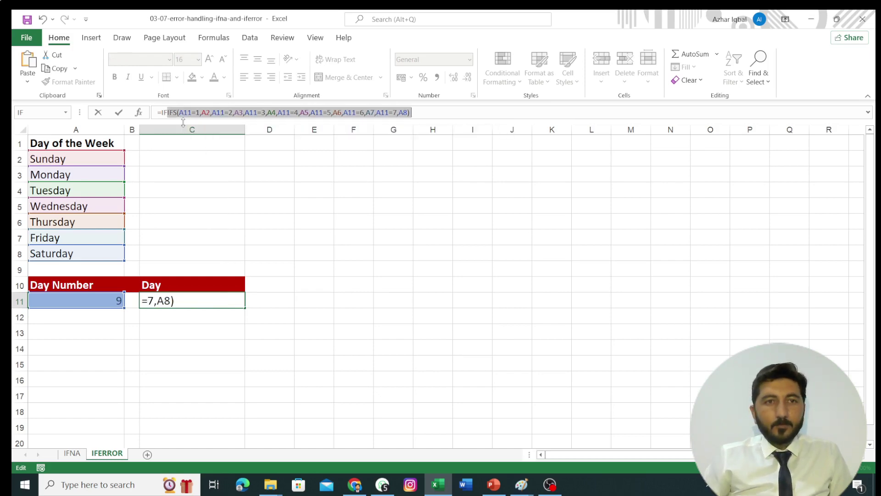
{"action": "key", "text": "shift+Home"}
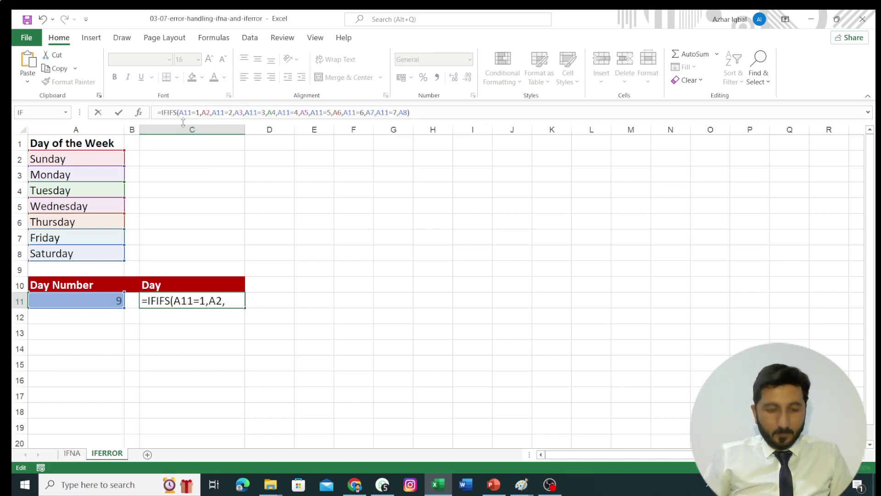
{"action": "type", "text": "E"}
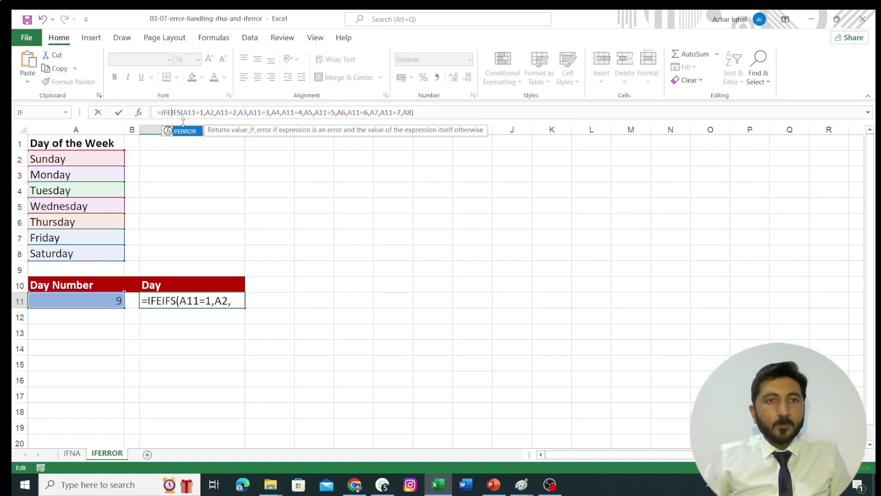
{"action": "key", "text": "Tab"}
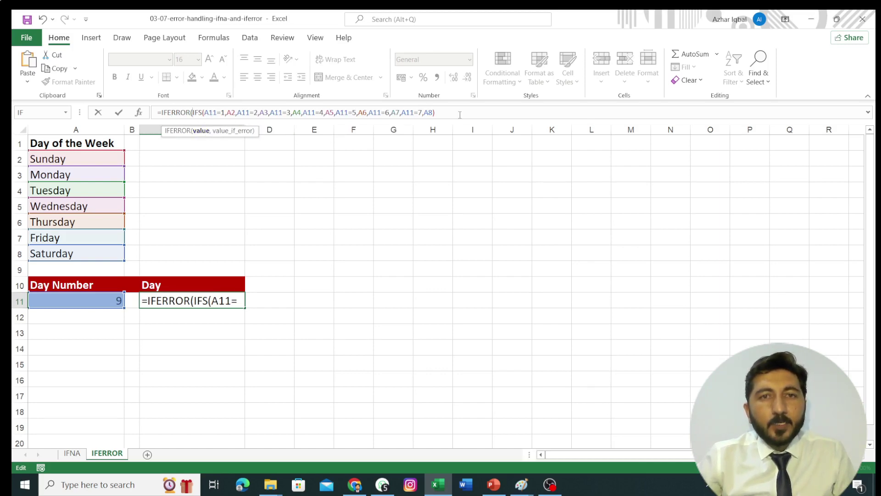
{"action": "left_click", "coordinate": [438, 114]}
{"action": "type", "text": ","}
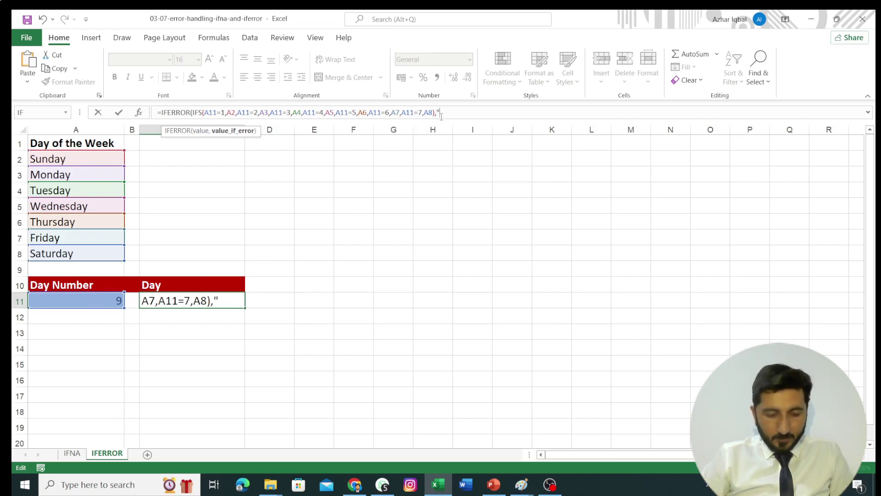
{"action": "type", "text": "Enter "}
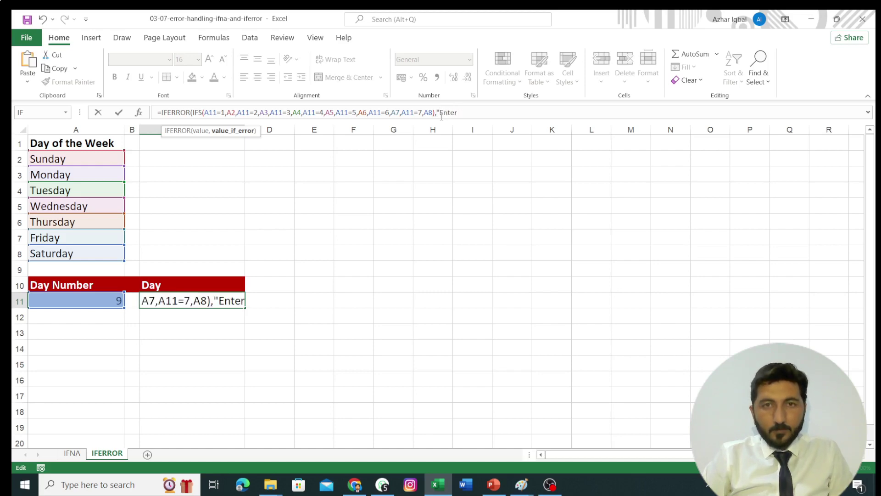
{"action": "type", "text": "Valu"}
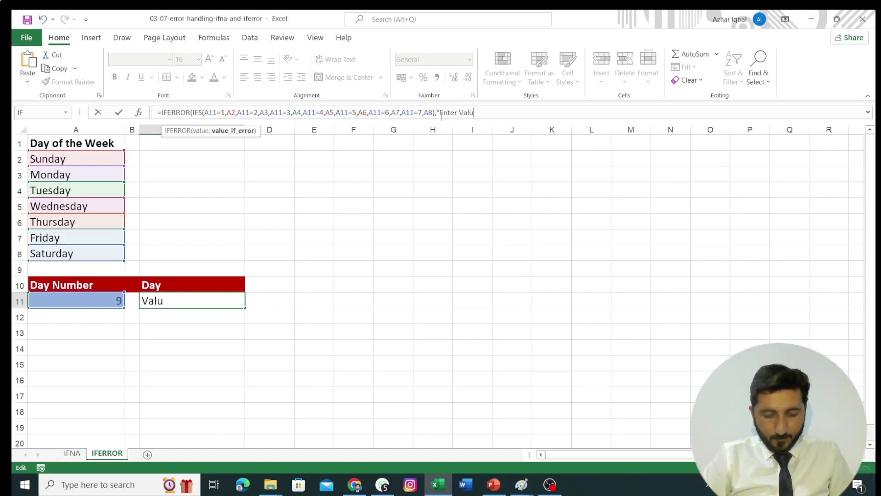
{"action": "type", "text": "e Betwe"}
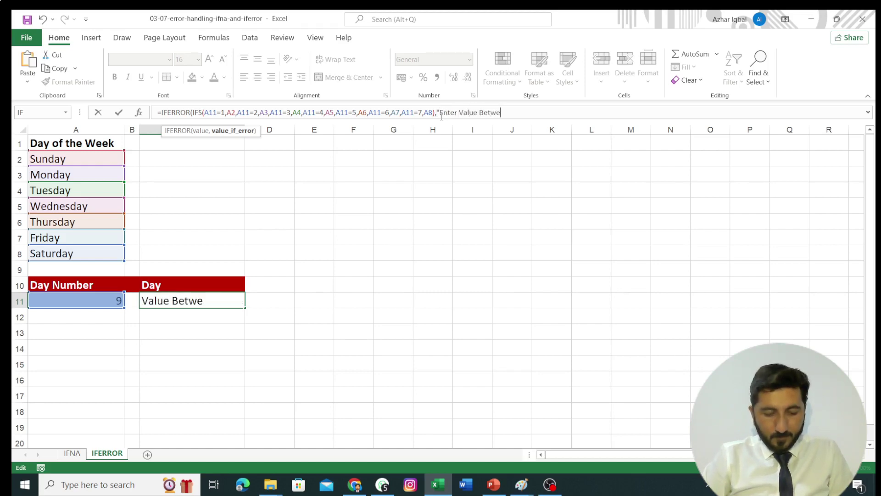
{"action": "type", "text": "en 1"}
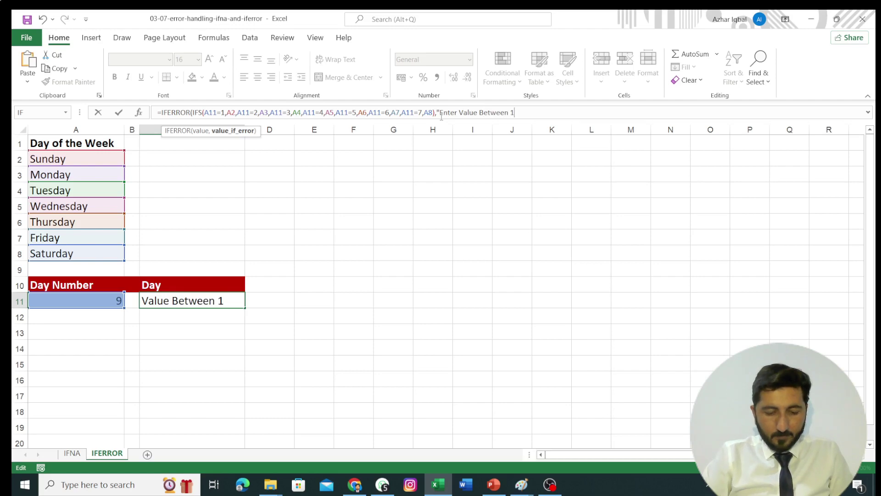
{"action": "type", "text": "&"}
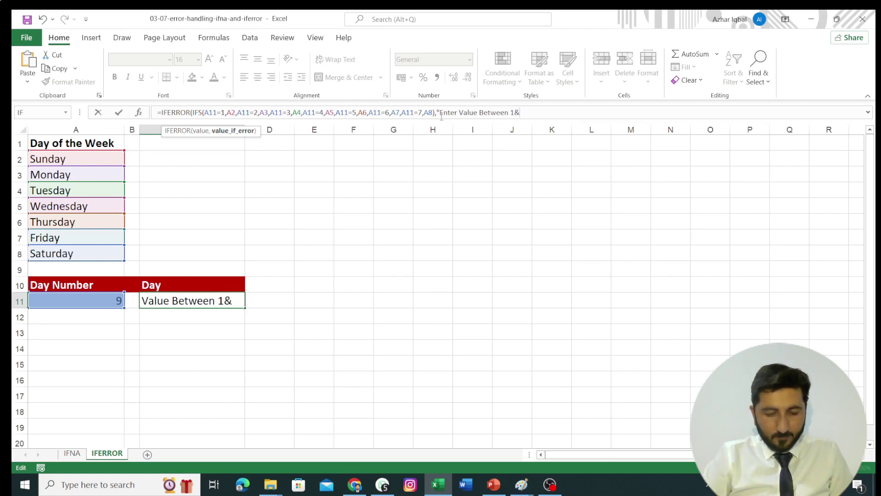
{"action": "key", "text": "BackSpace"}
{"action": "type", "text": "to "}
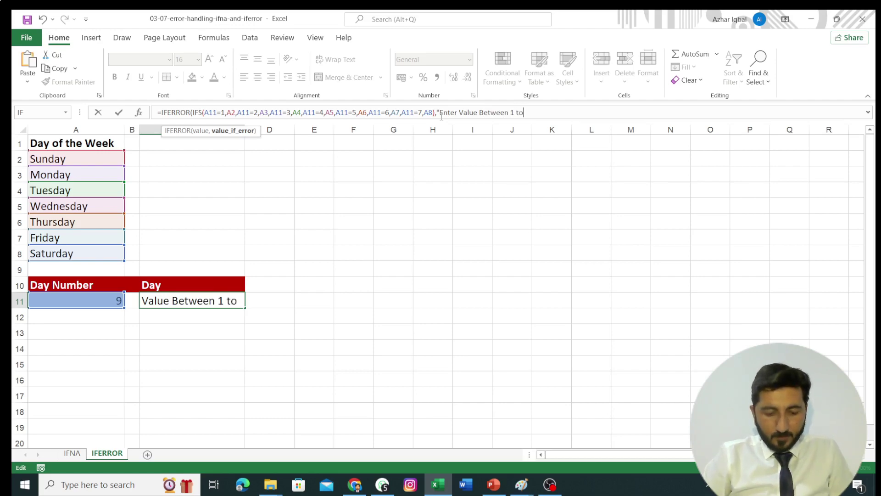
{"action": "type", "text": "7"}
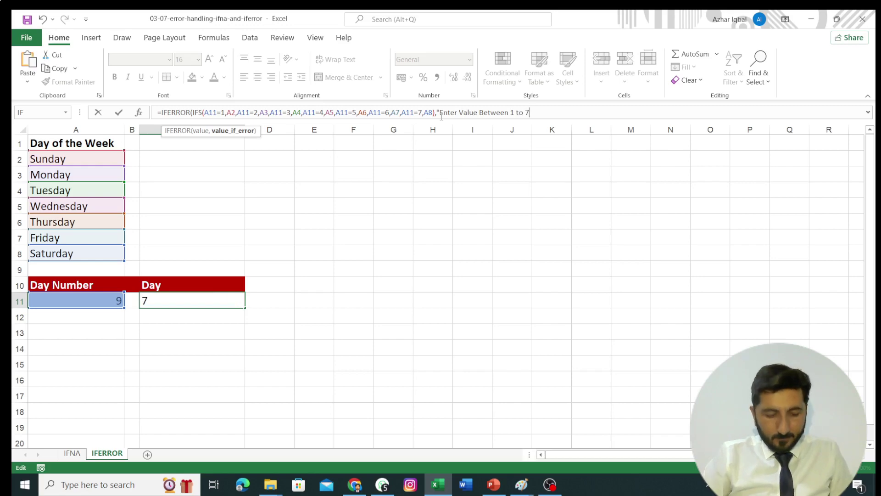
{"action": "type", "text": ")"}
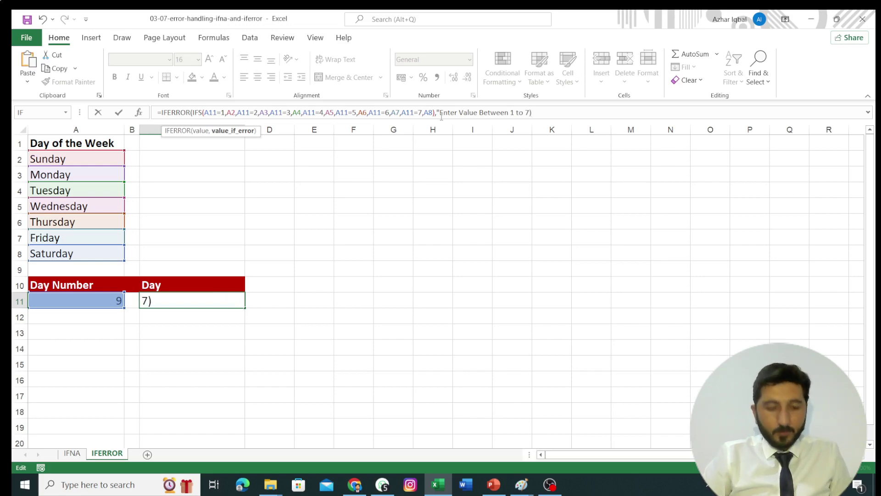
{"action": "key", "text": "Return"}
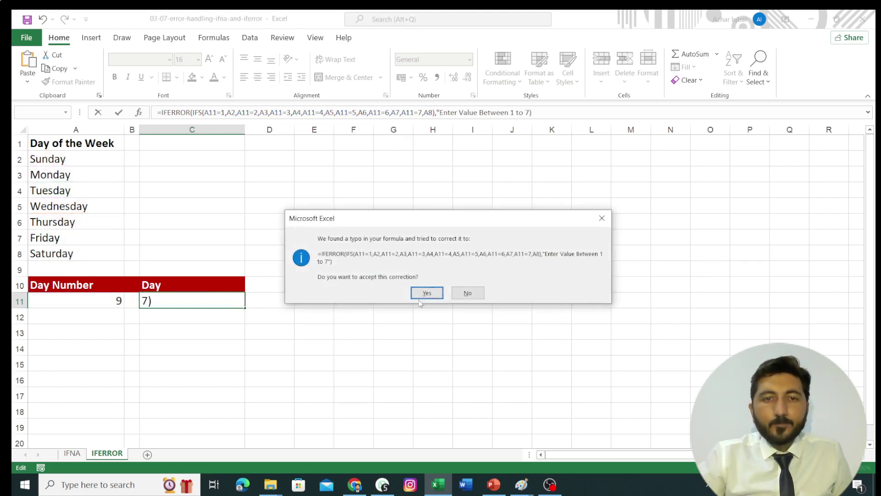
{"action": "left_click", "coordinate": [423, 295]}
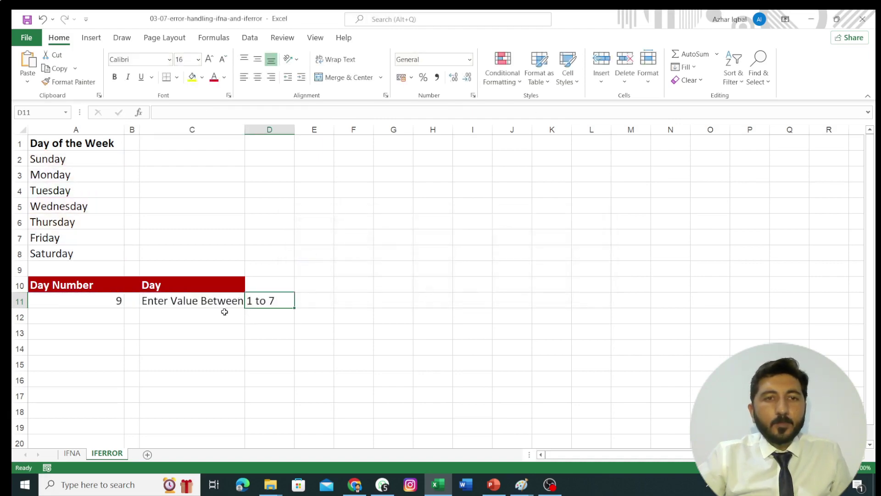
- Try day numbers 1, 4 and 15 in A11, getting Sunday, Wednesday and the error message
{"action": "left_click", "coordinate": [88, 301]}
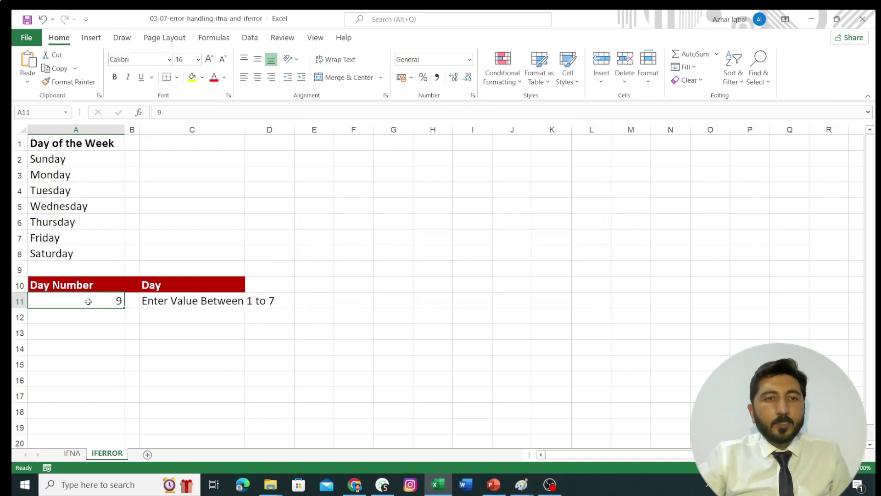
{"action": "type", "text": "1"}
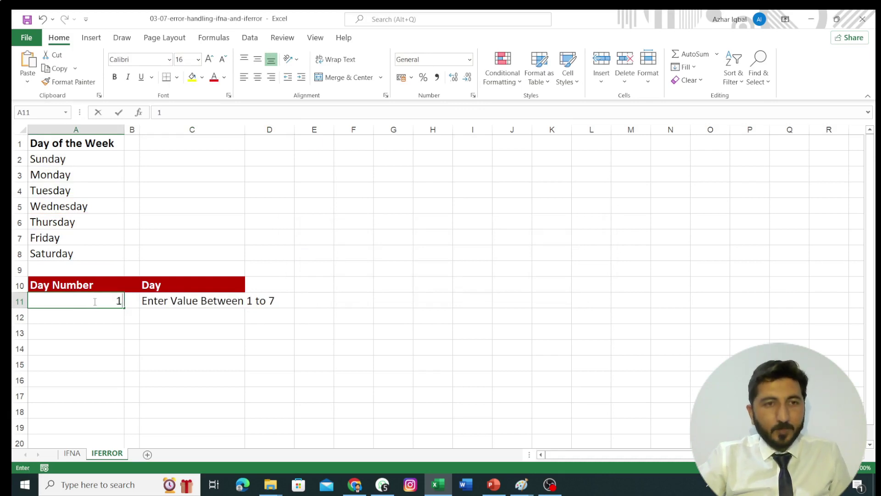
{"action": "left_click", "coordinate": [98, 317]}
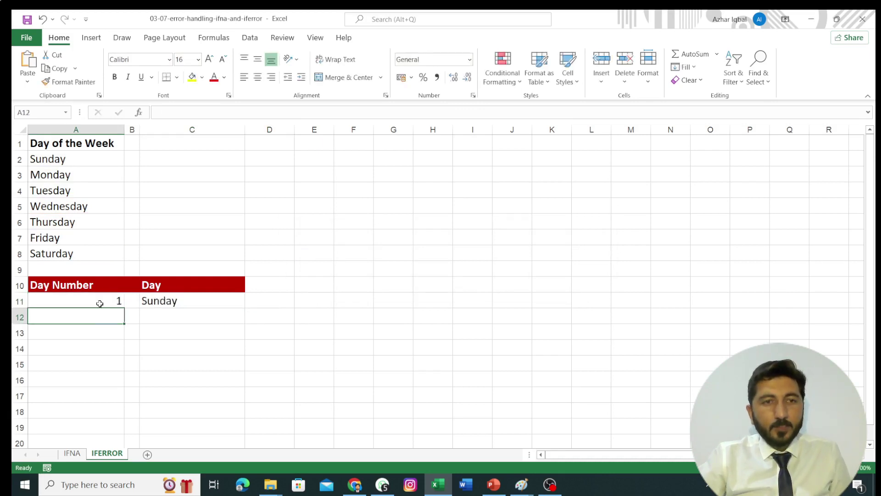
{"action": "left_click", "coordinate": [99, 303]}
{"action": "type", "text": "4"}
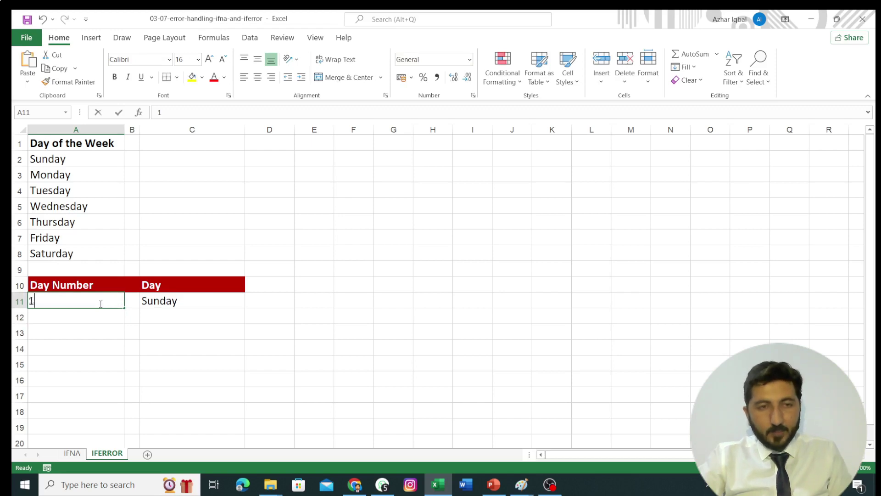
{"action": "left_click", "coordinate": [100, 315]}
{"action": "left_click", "coordinate": [98, 304]}
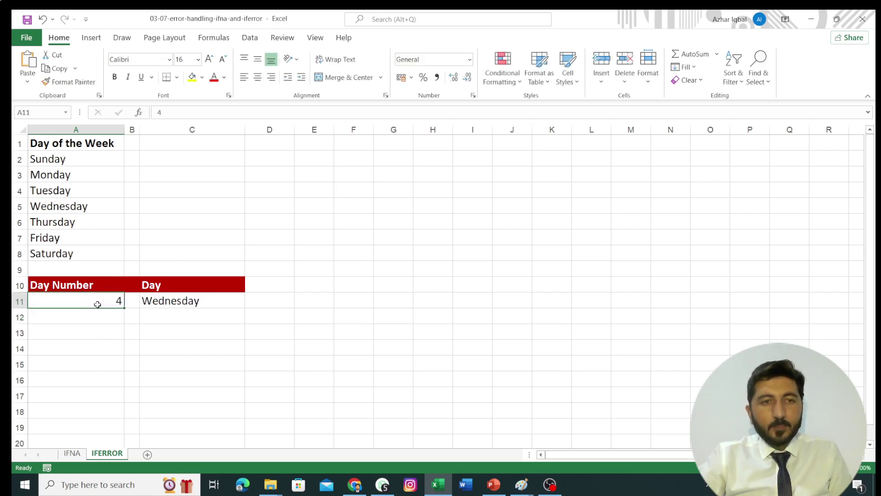
{"action": "type", "text": "15"}
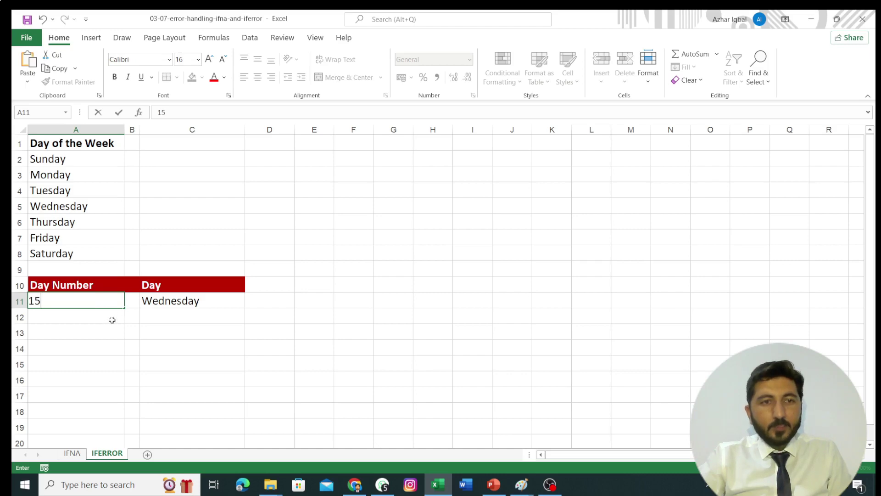
{"action": "left_click", "coordinate": [113, 319]}
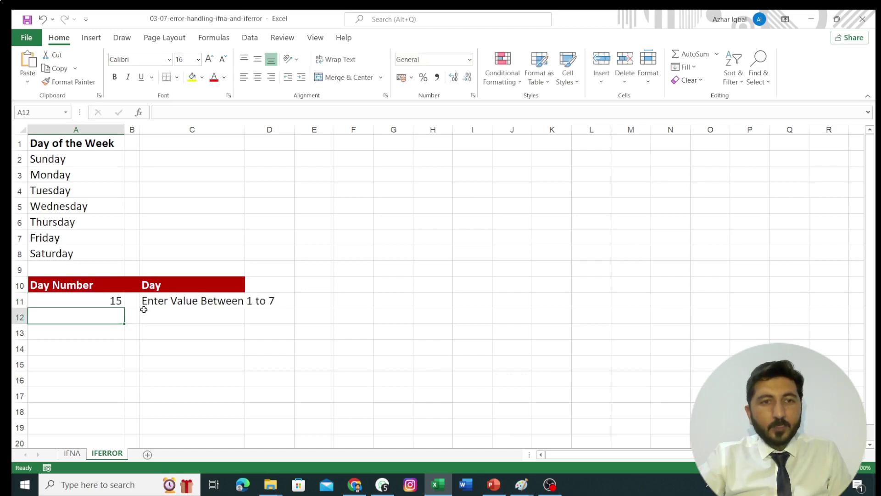